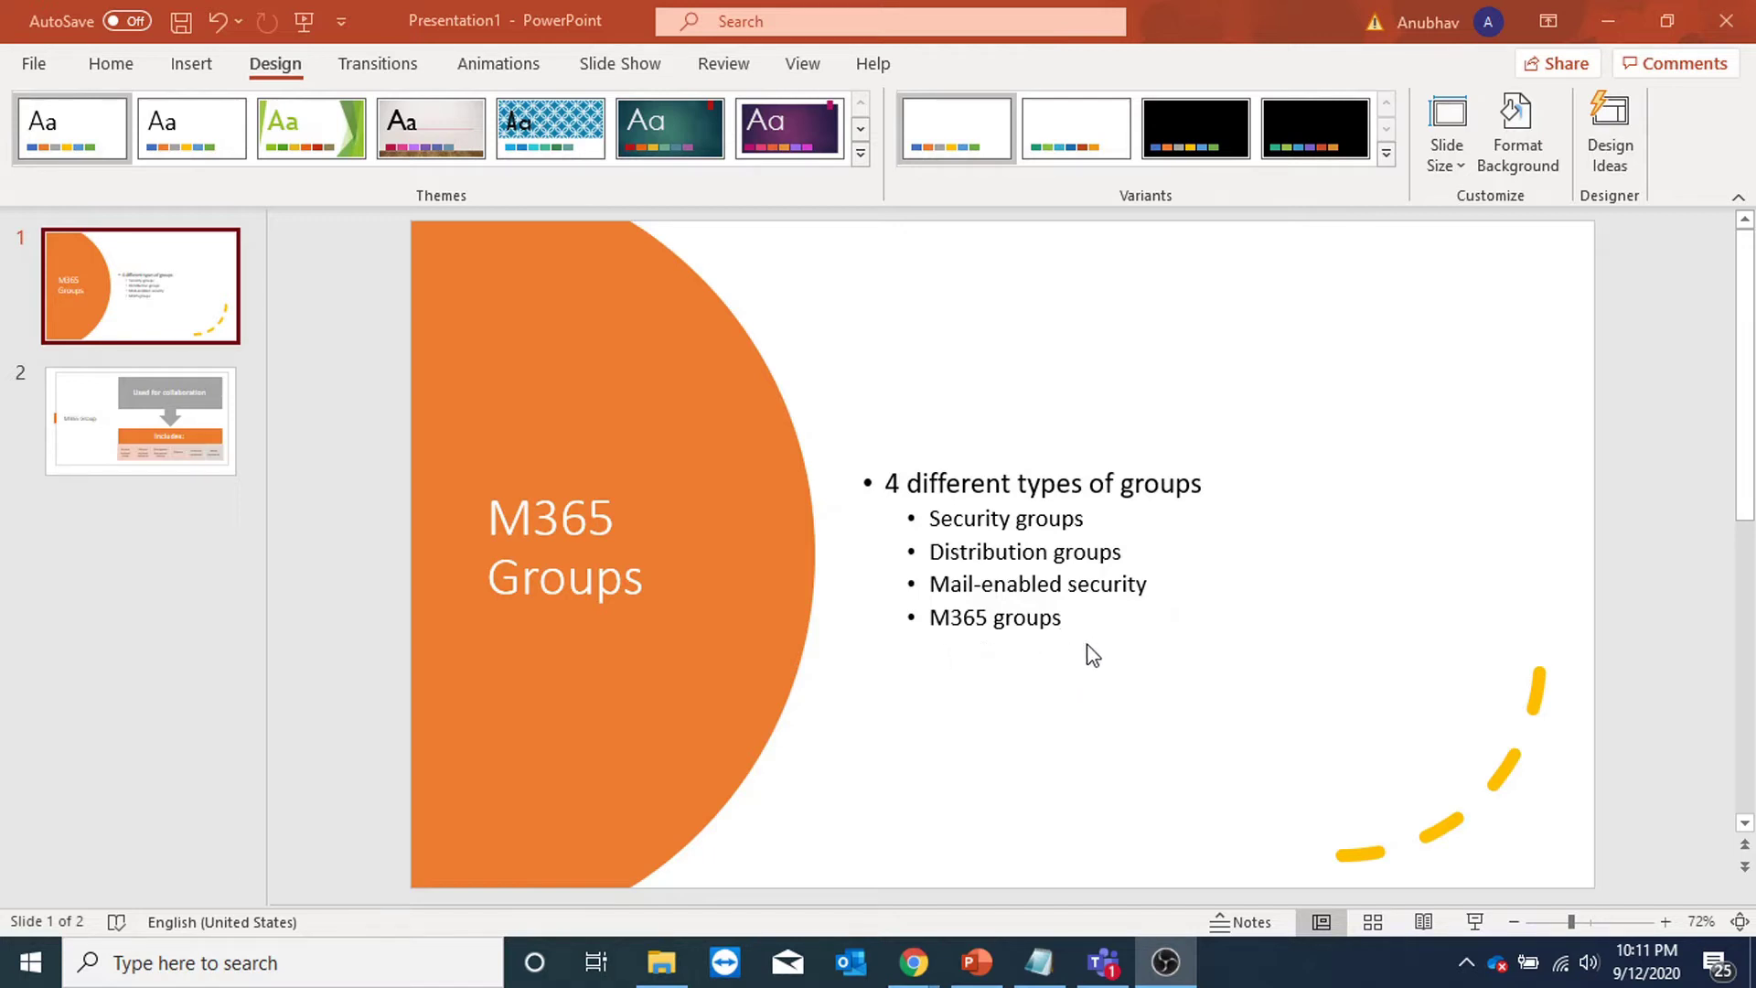
Move to the M365 Group slide, then switch to the admin center in Chrome.
{"action": "scroll", "coordinate": [1090, 654], "scroll_direction": "down", "scroll_amount": 1}
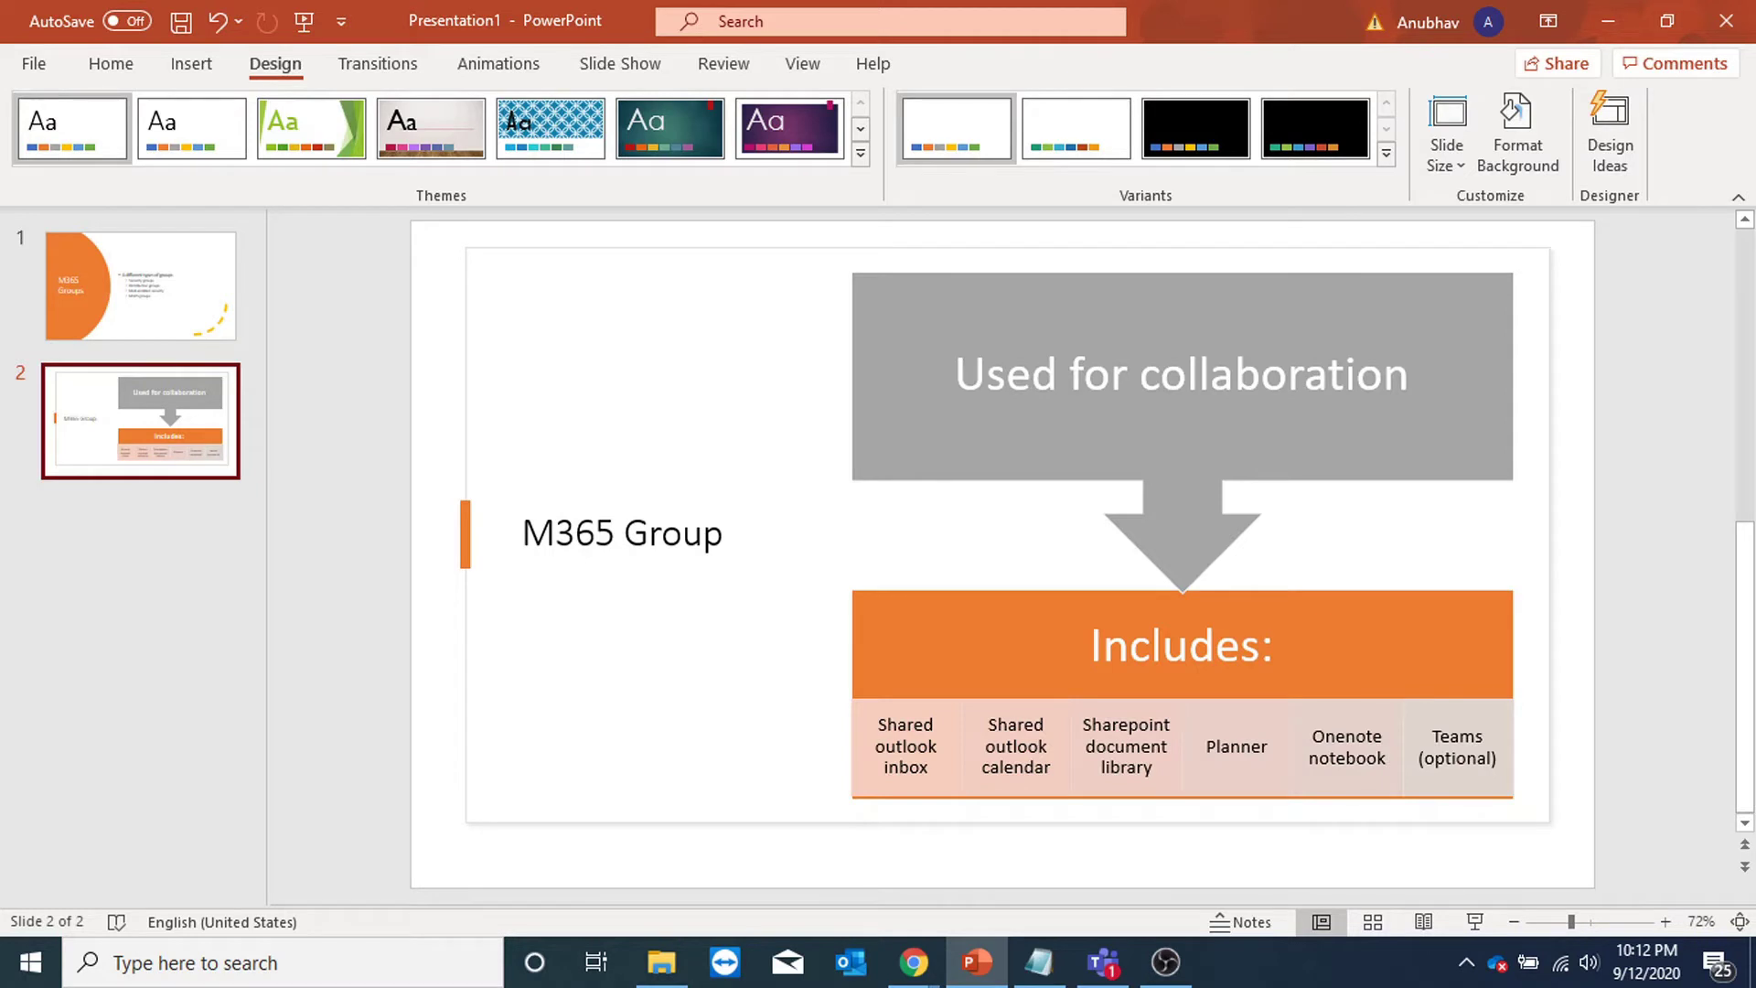
{"action": "key", "text": "alt+Tab"}
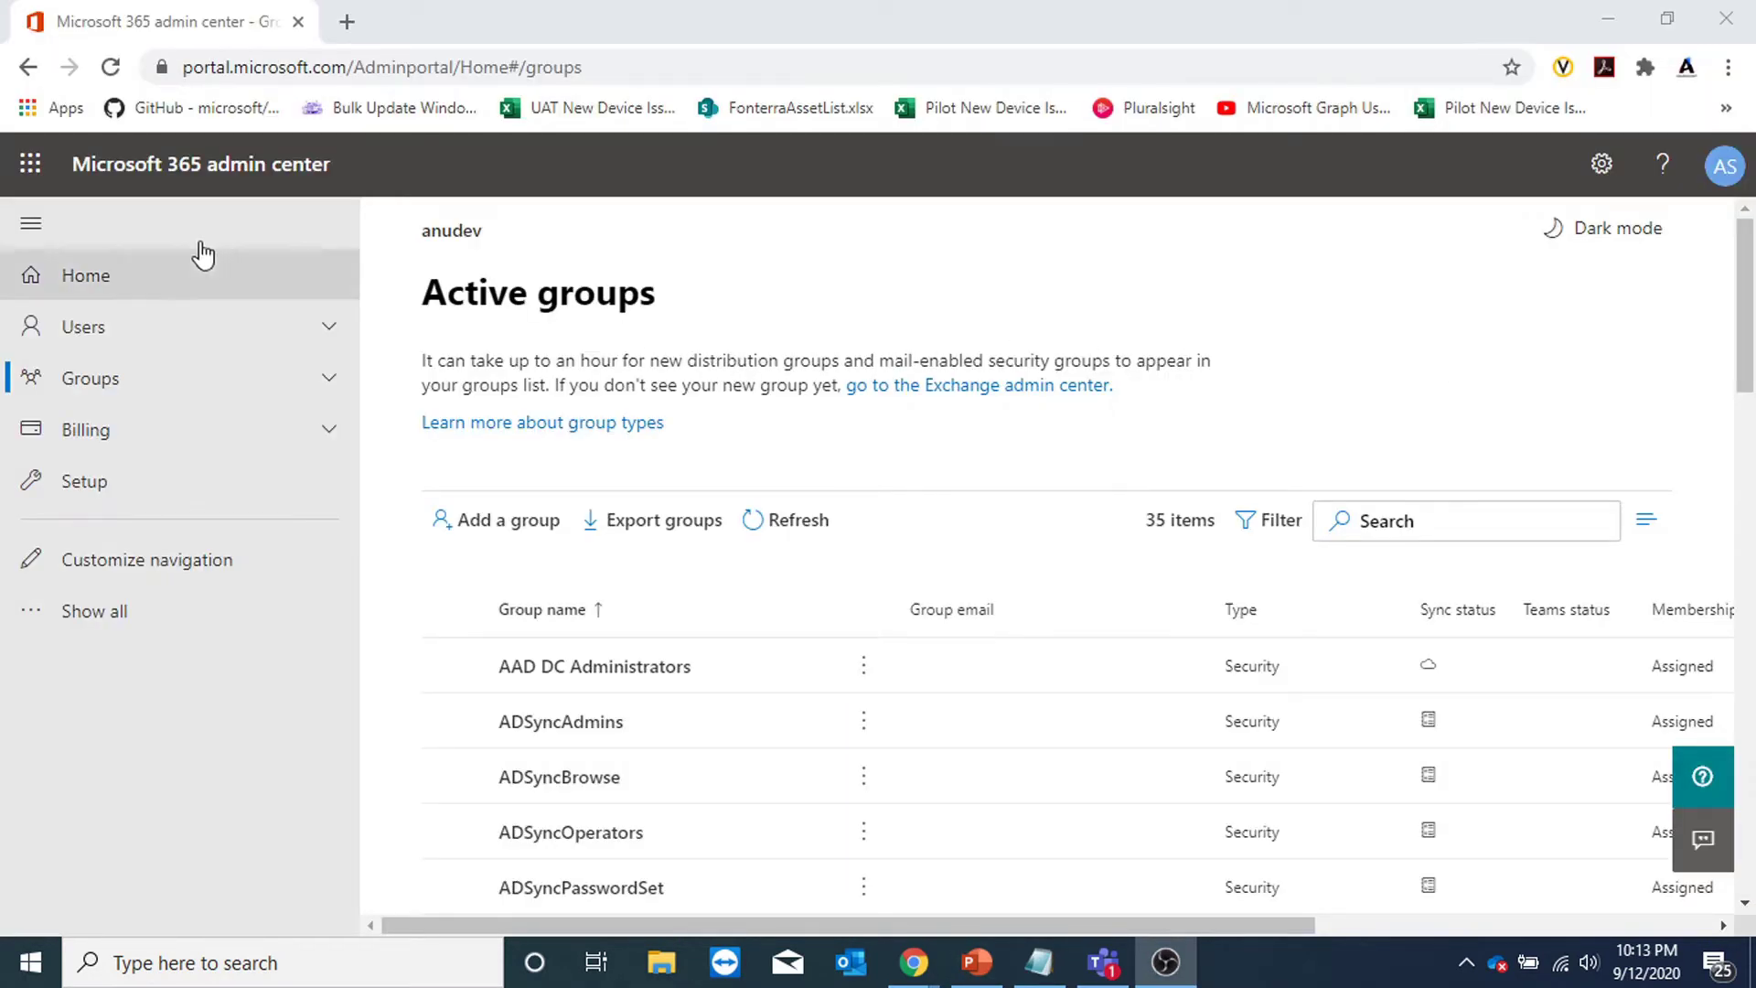
Start a new group from Active groups, reviewing the types and keeping Microsoft 365 (recommended).
{"action": "left_click", "coordinate": [134, 399]}
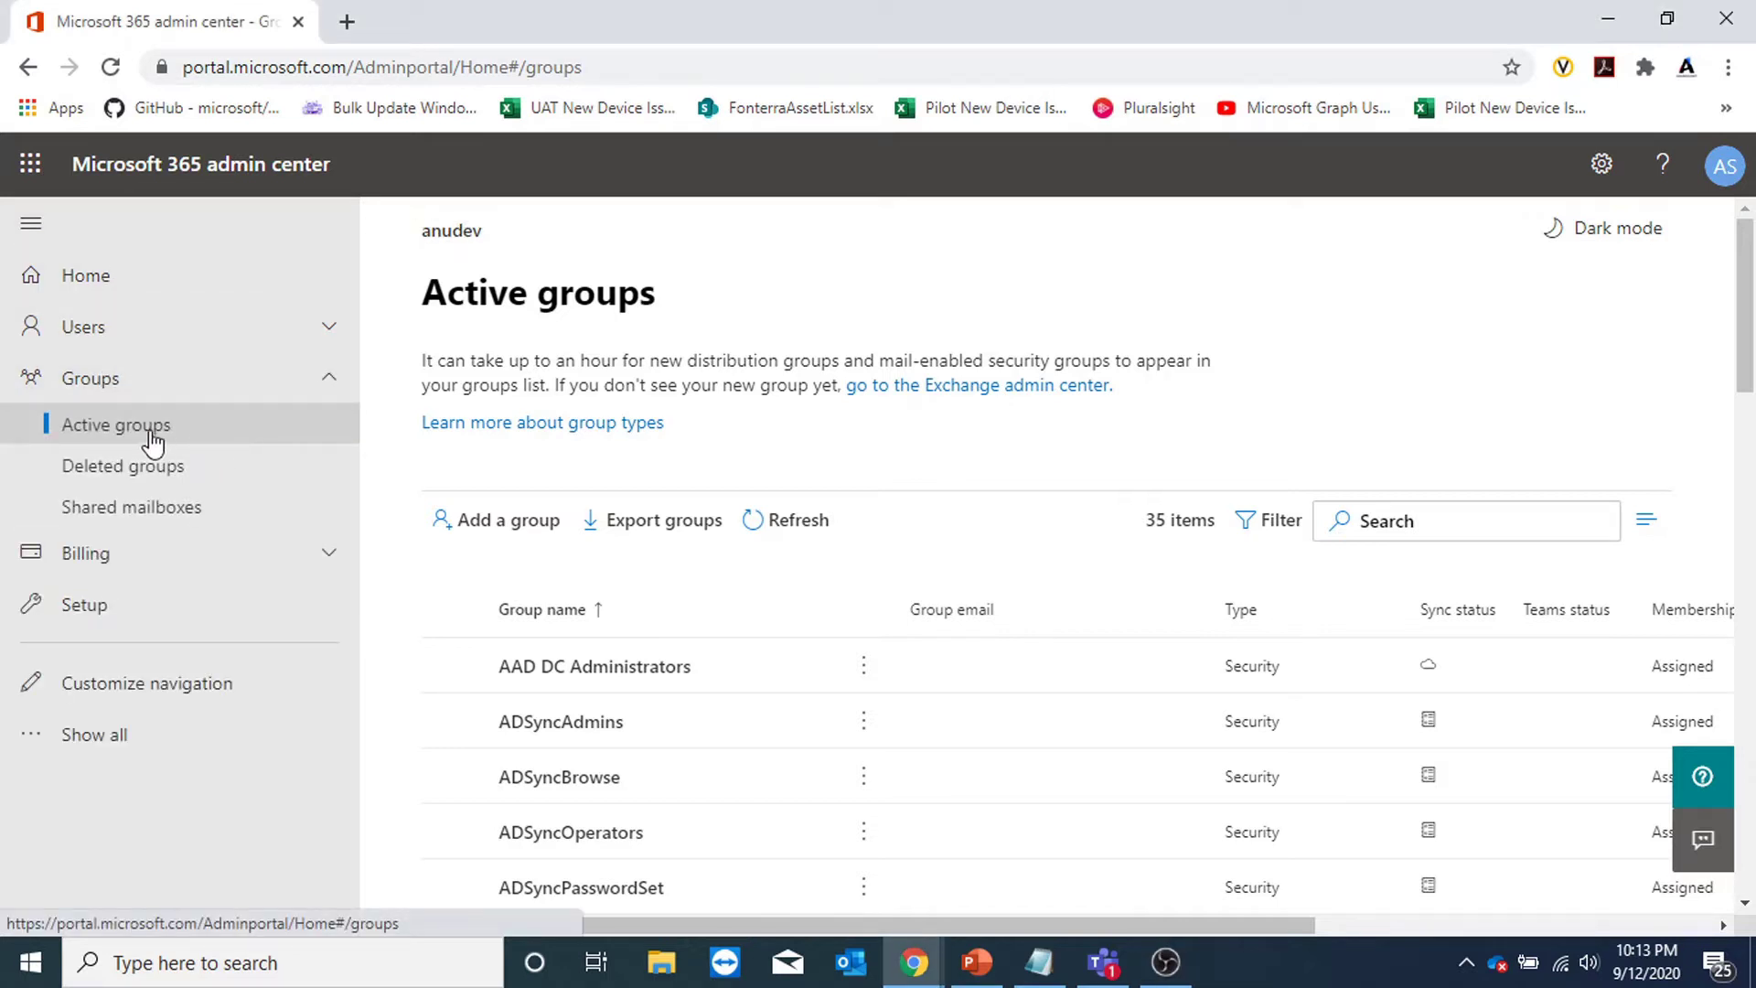
{"action": "left_click", "coordinate": [487, 523]}
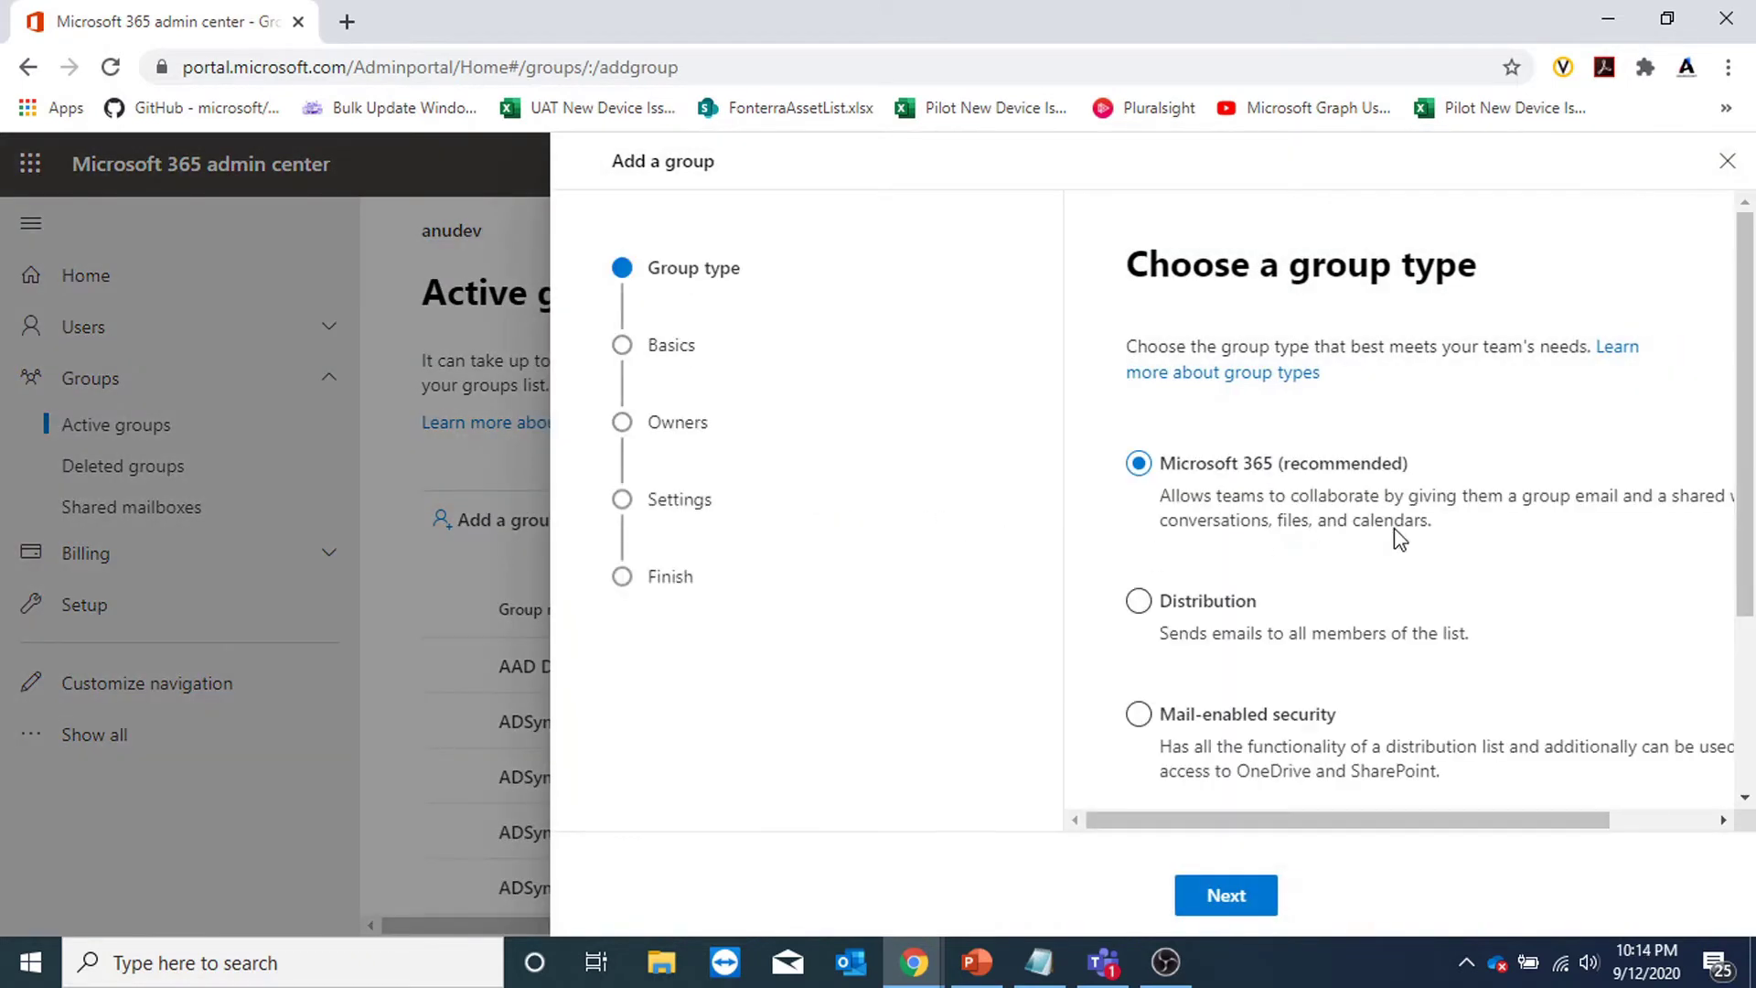
{"action": "scroll", "coordinate": [1615, 485], "scroll_direction": "down", "scroll_amount": 3}
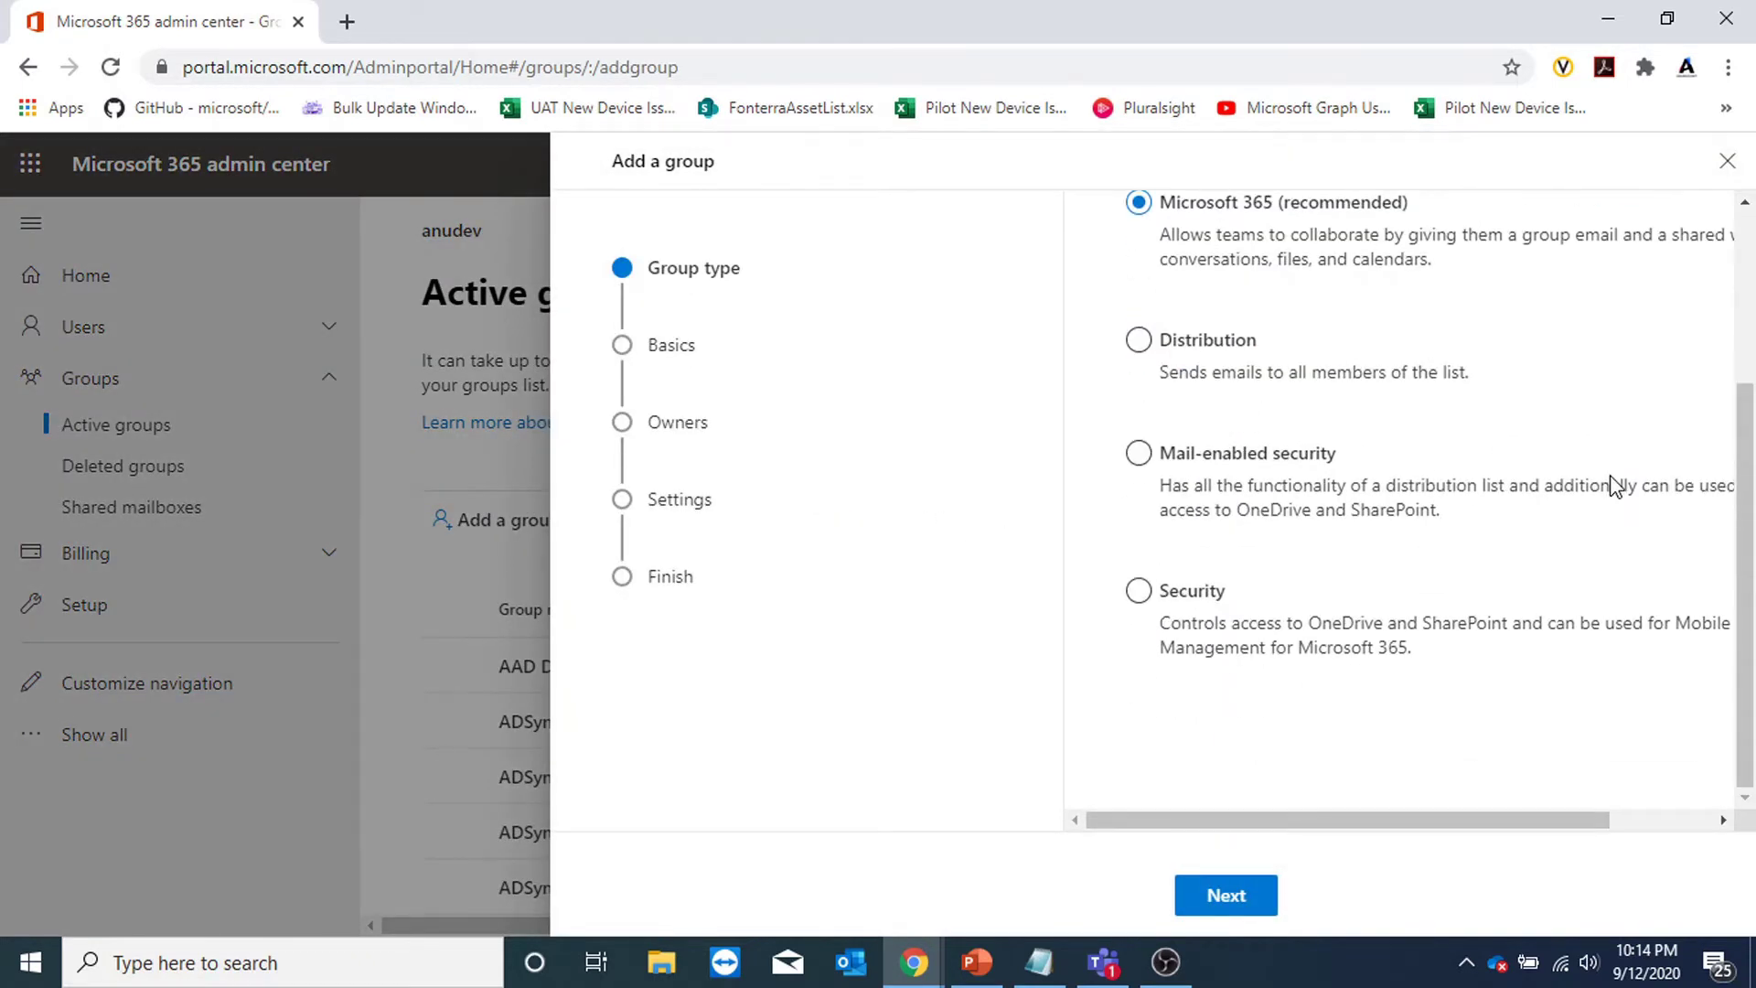
{"action": "scroll", "coordinate": [1610, 480], "scroll_direction": "up", "scroll_amount": 3}
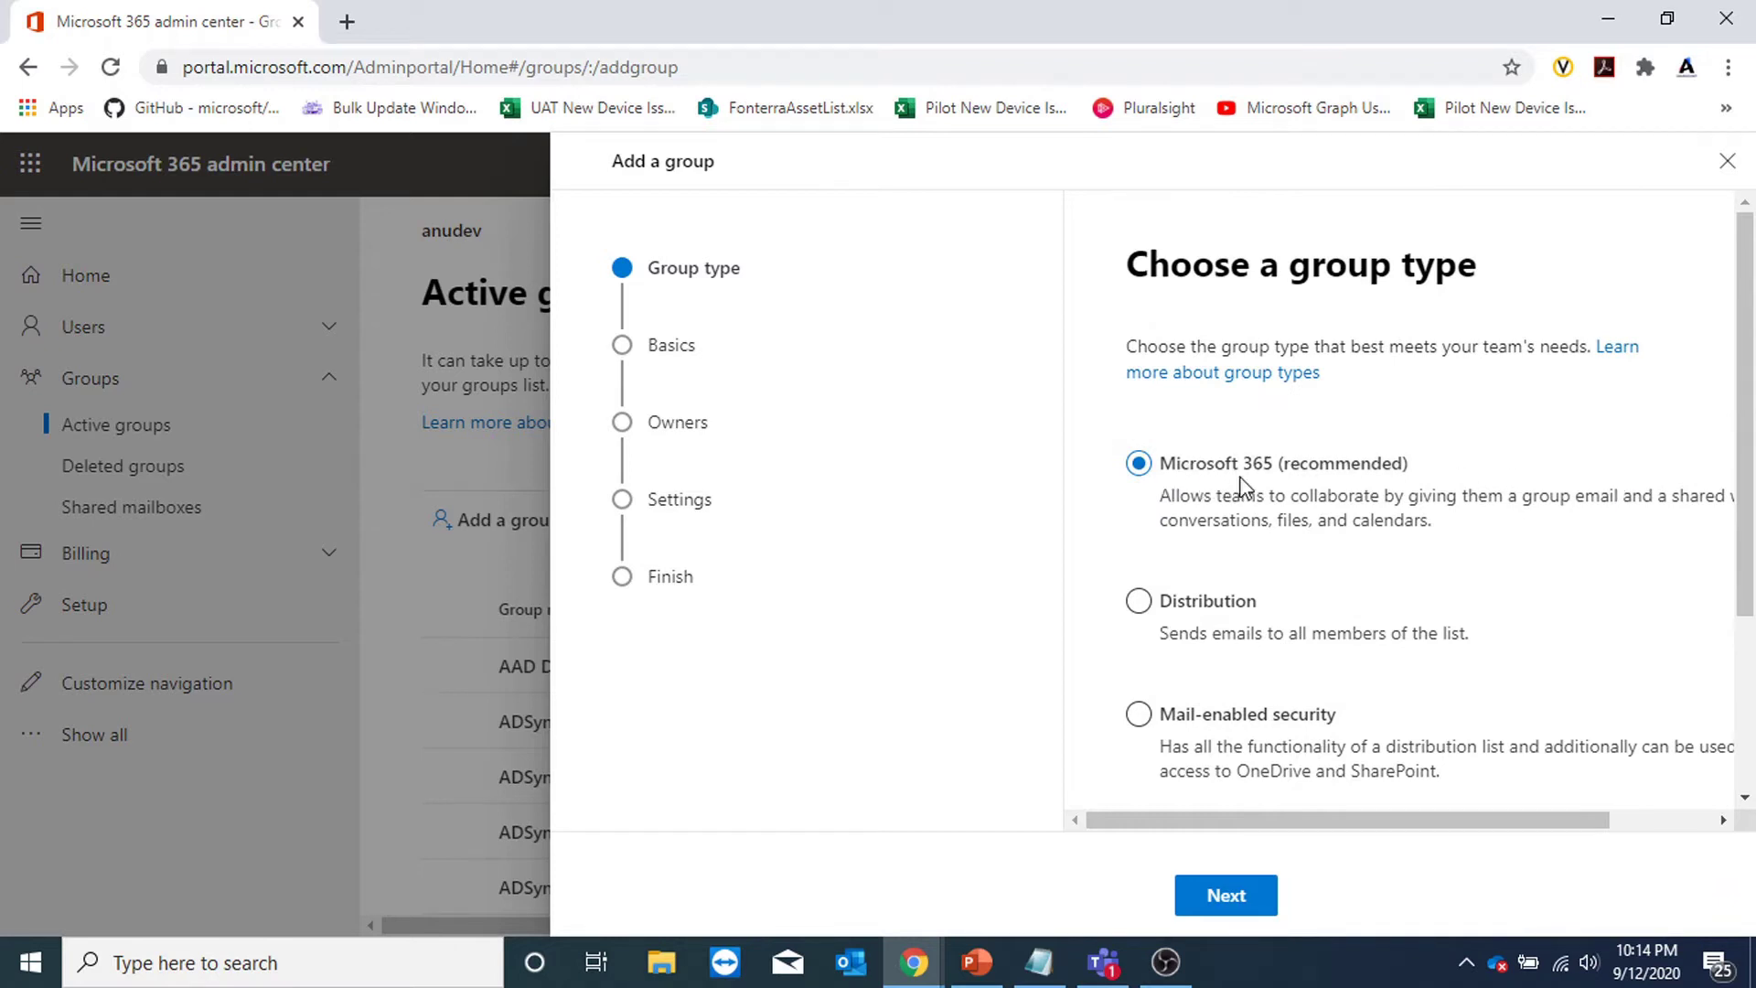
{"action": "scroll", "coordinate": [1364, 486], "scroll_direction": "down", "scroll_amount": 3}
{"action": "scroll", "coordinate": [1281, 457], "scroll_direction": "up", "scroll_amount": 3}
{"action": "left_click", "coordinate": [1266, 893]}
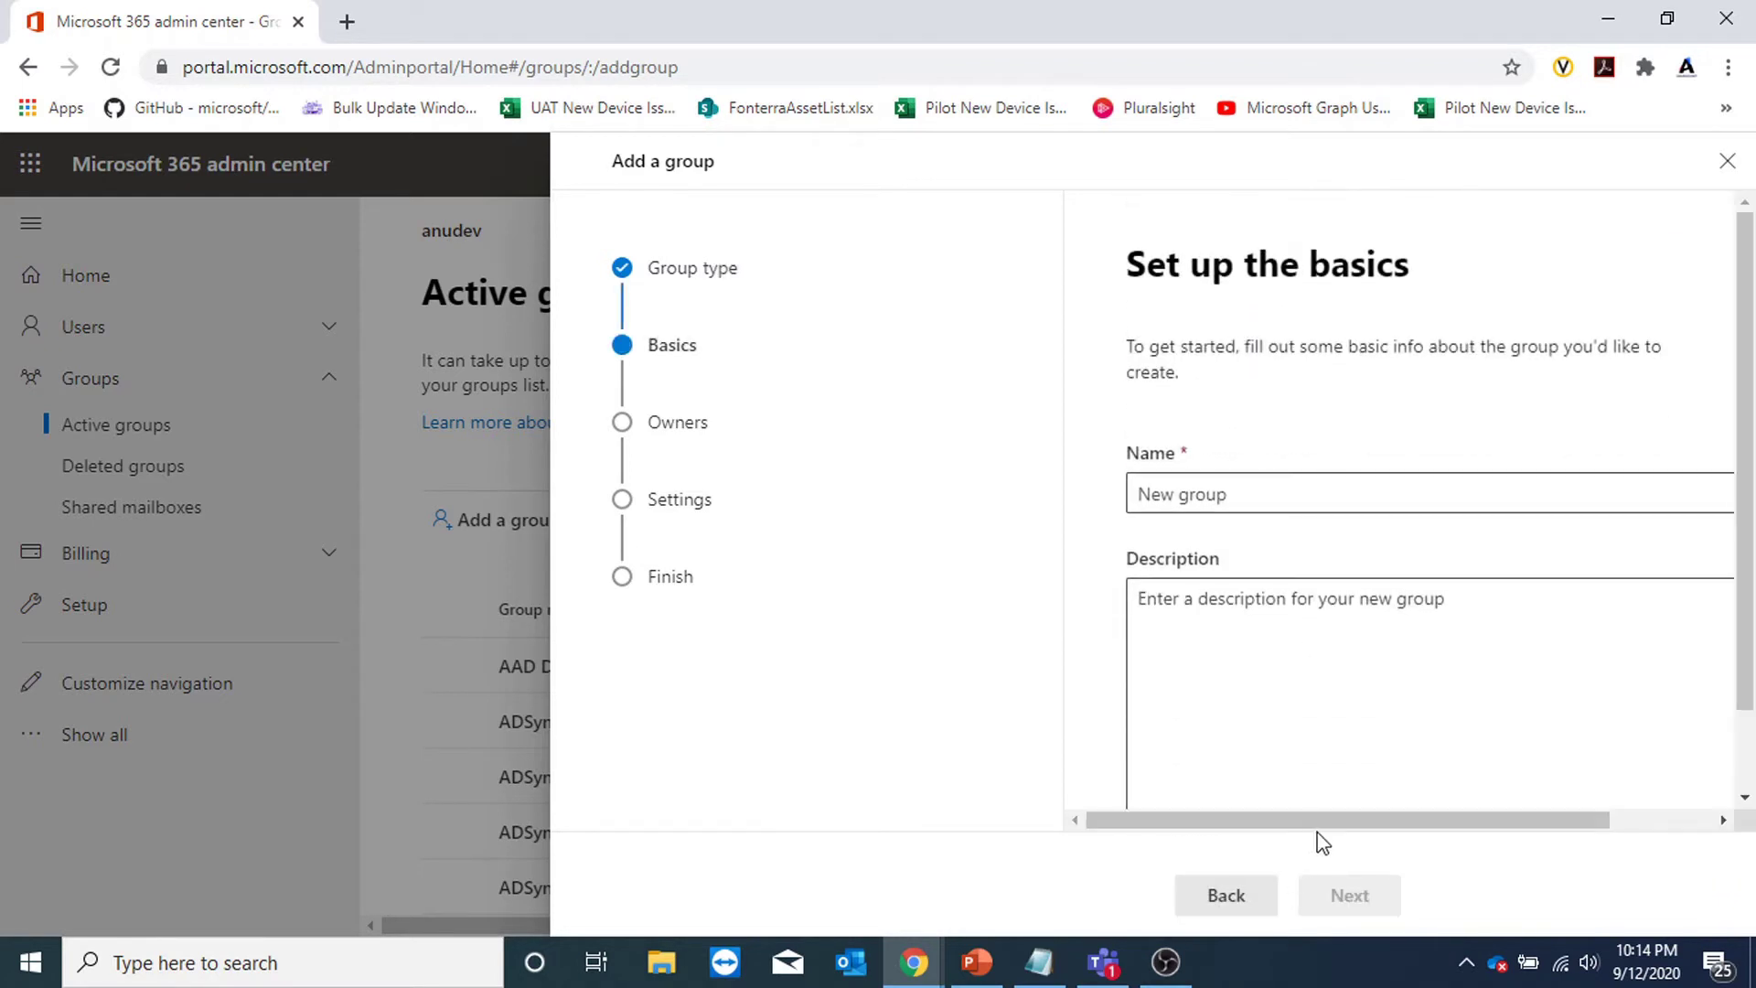
Name the new group 'A group 1'.
{"action": "left_click", "coordinate": [1269, 498]}
{"action": "type", "text": "A group 1"}
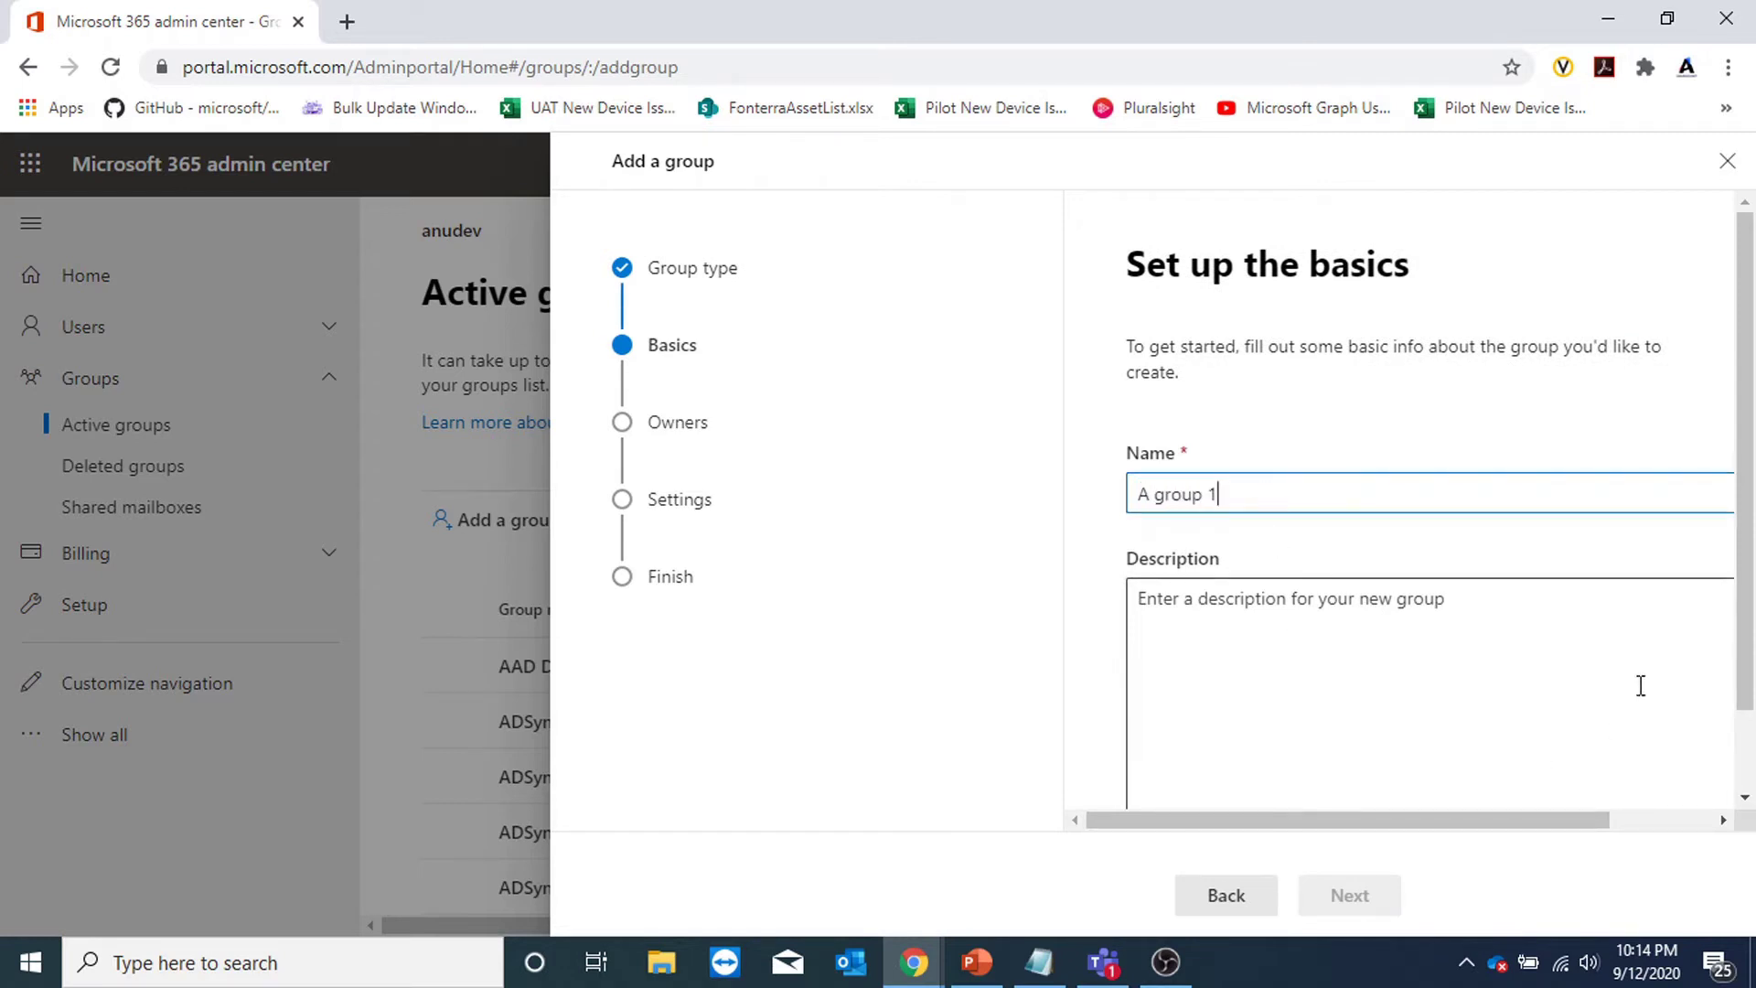
{"action": "scroll", "coordinate": [1629, 695], "scroll_direction": "down", "scroll_amount": 2}
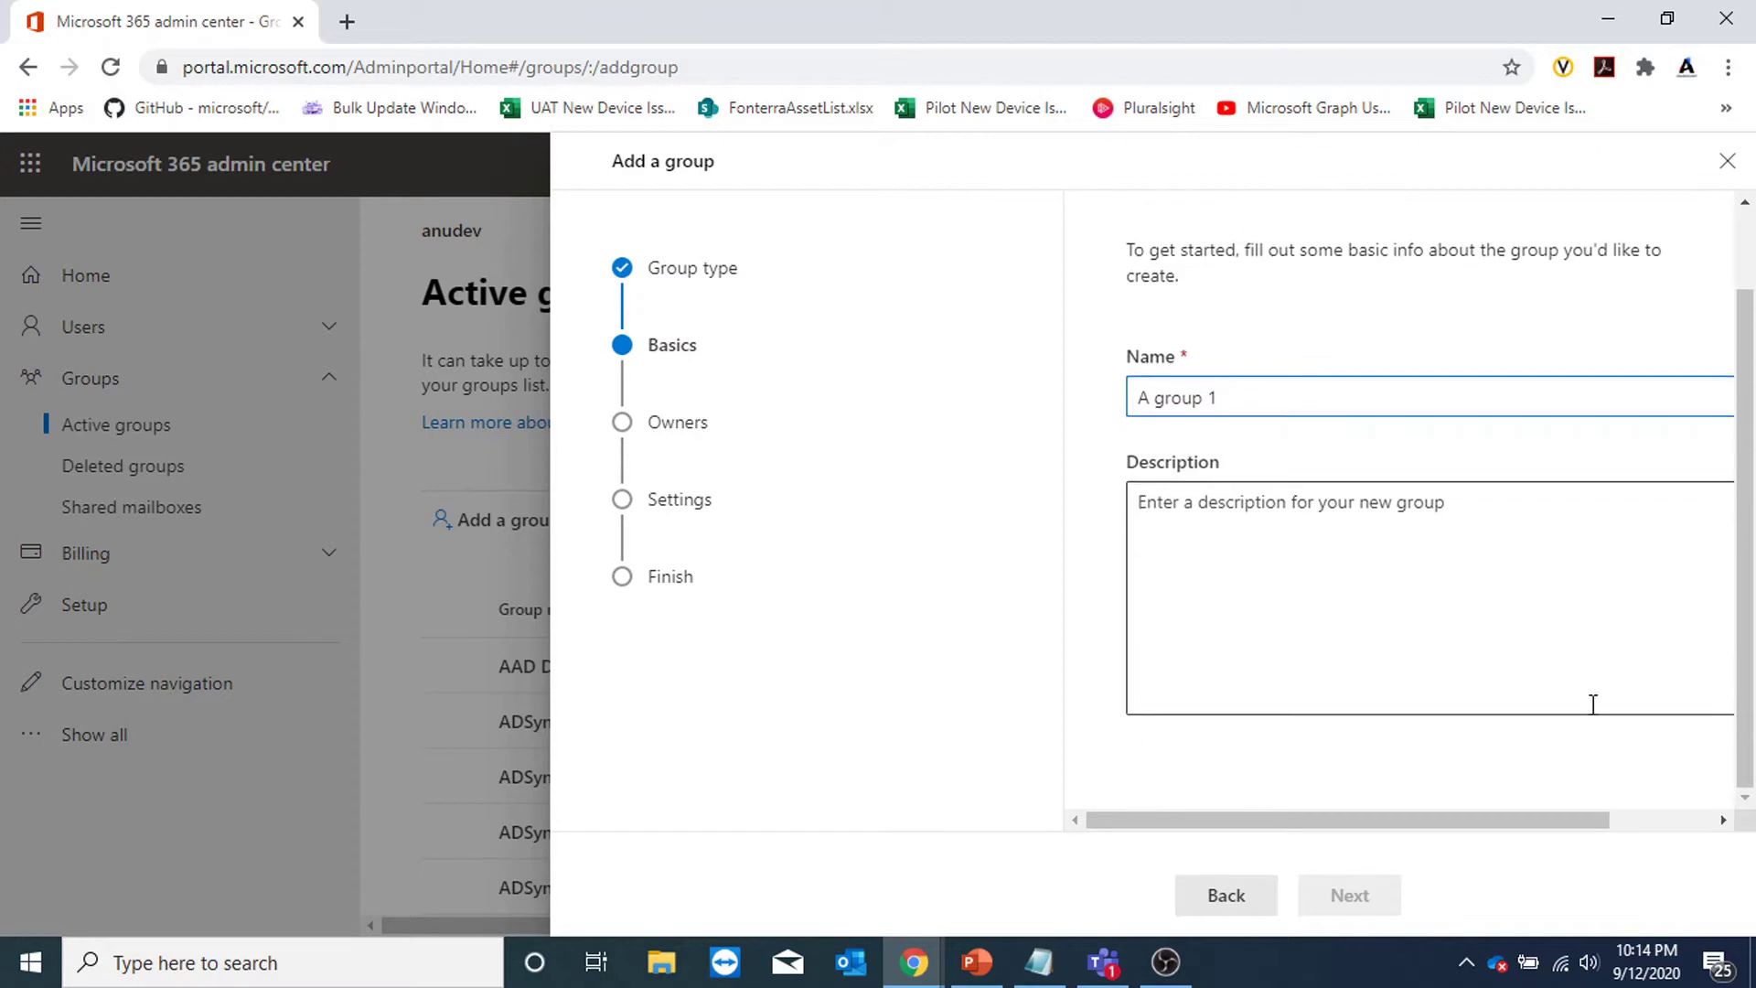
{"action": "left_click", "coordinate": [1404, 604]}
{"action": "left_click", "coordinate": [1349, 894]}
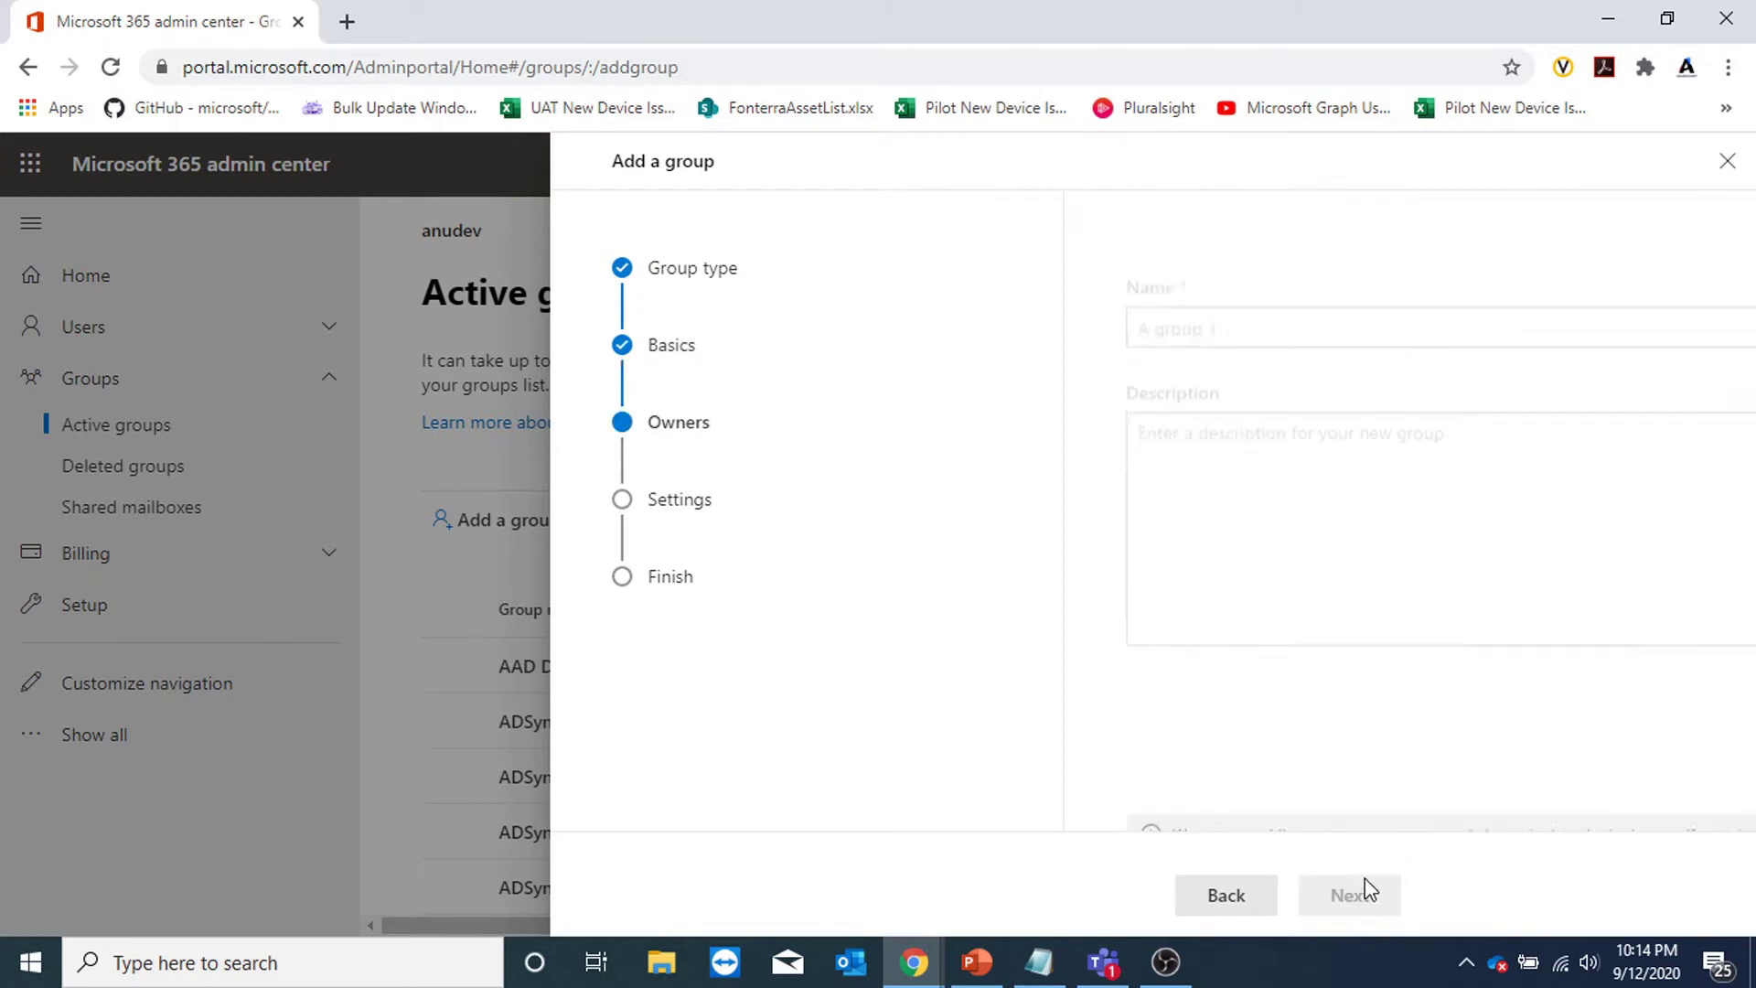
Assign two owners to the group.
{"action": "left_click", "coordinate": [1248, 625]}
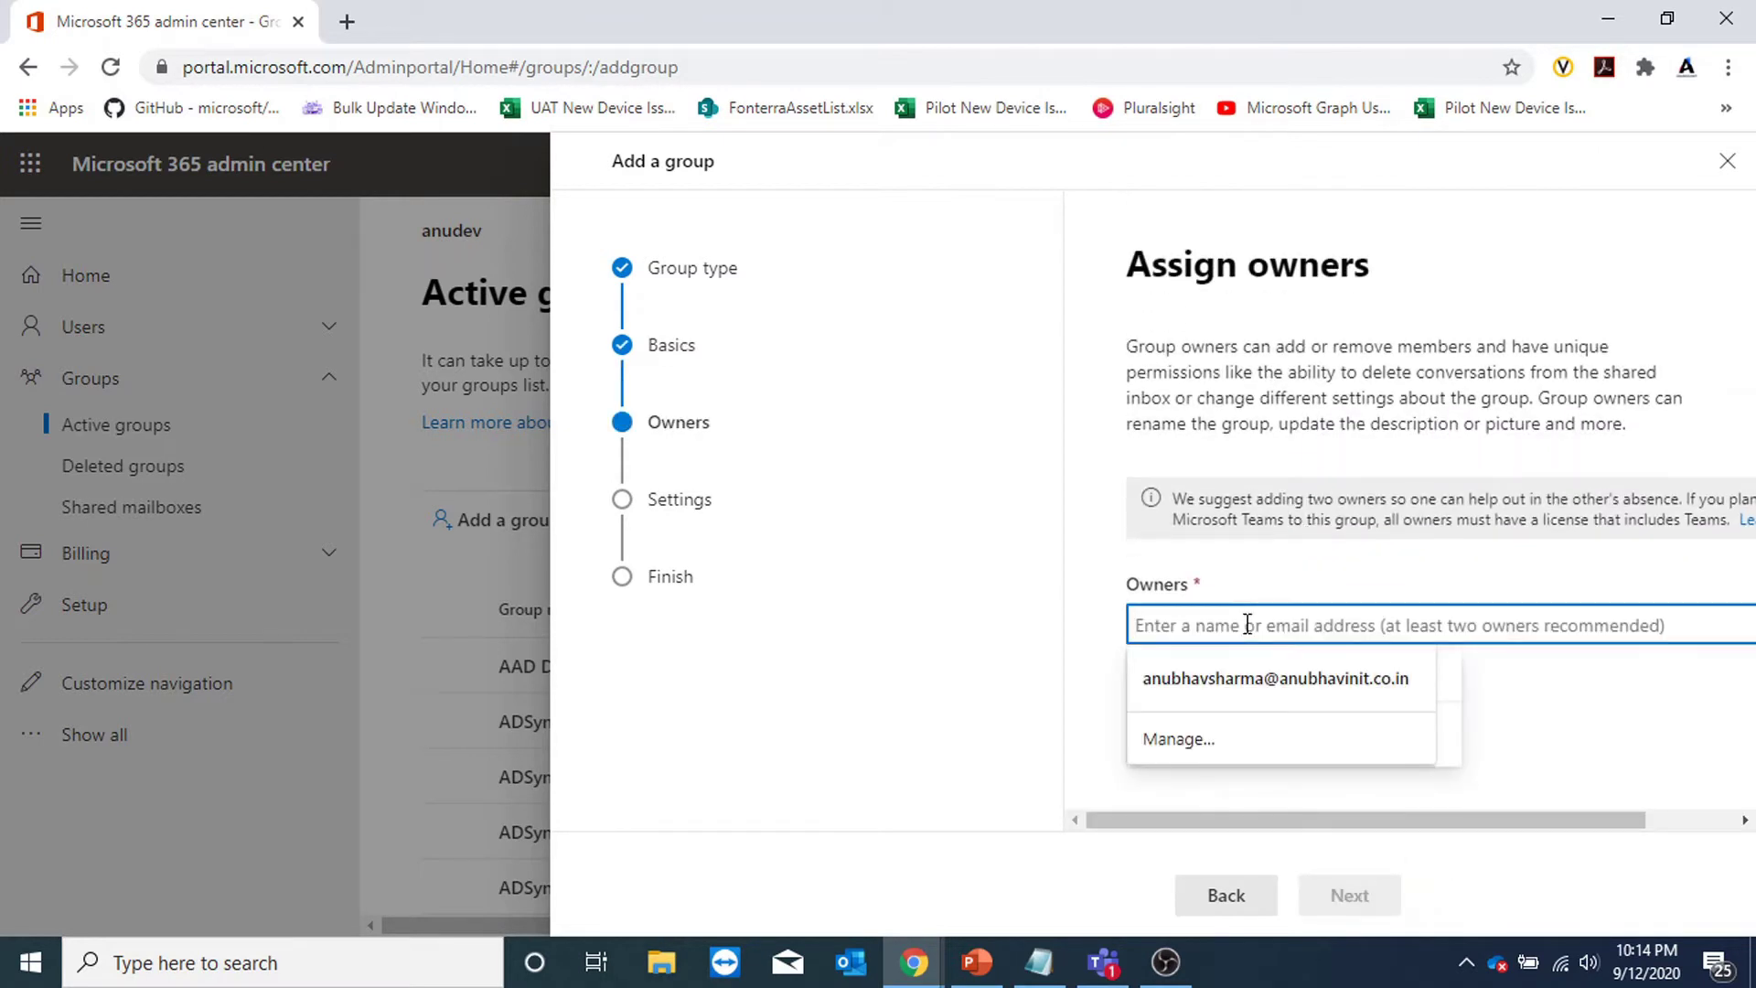
{"action": "left_click", "coordinate": [1249, 245]}
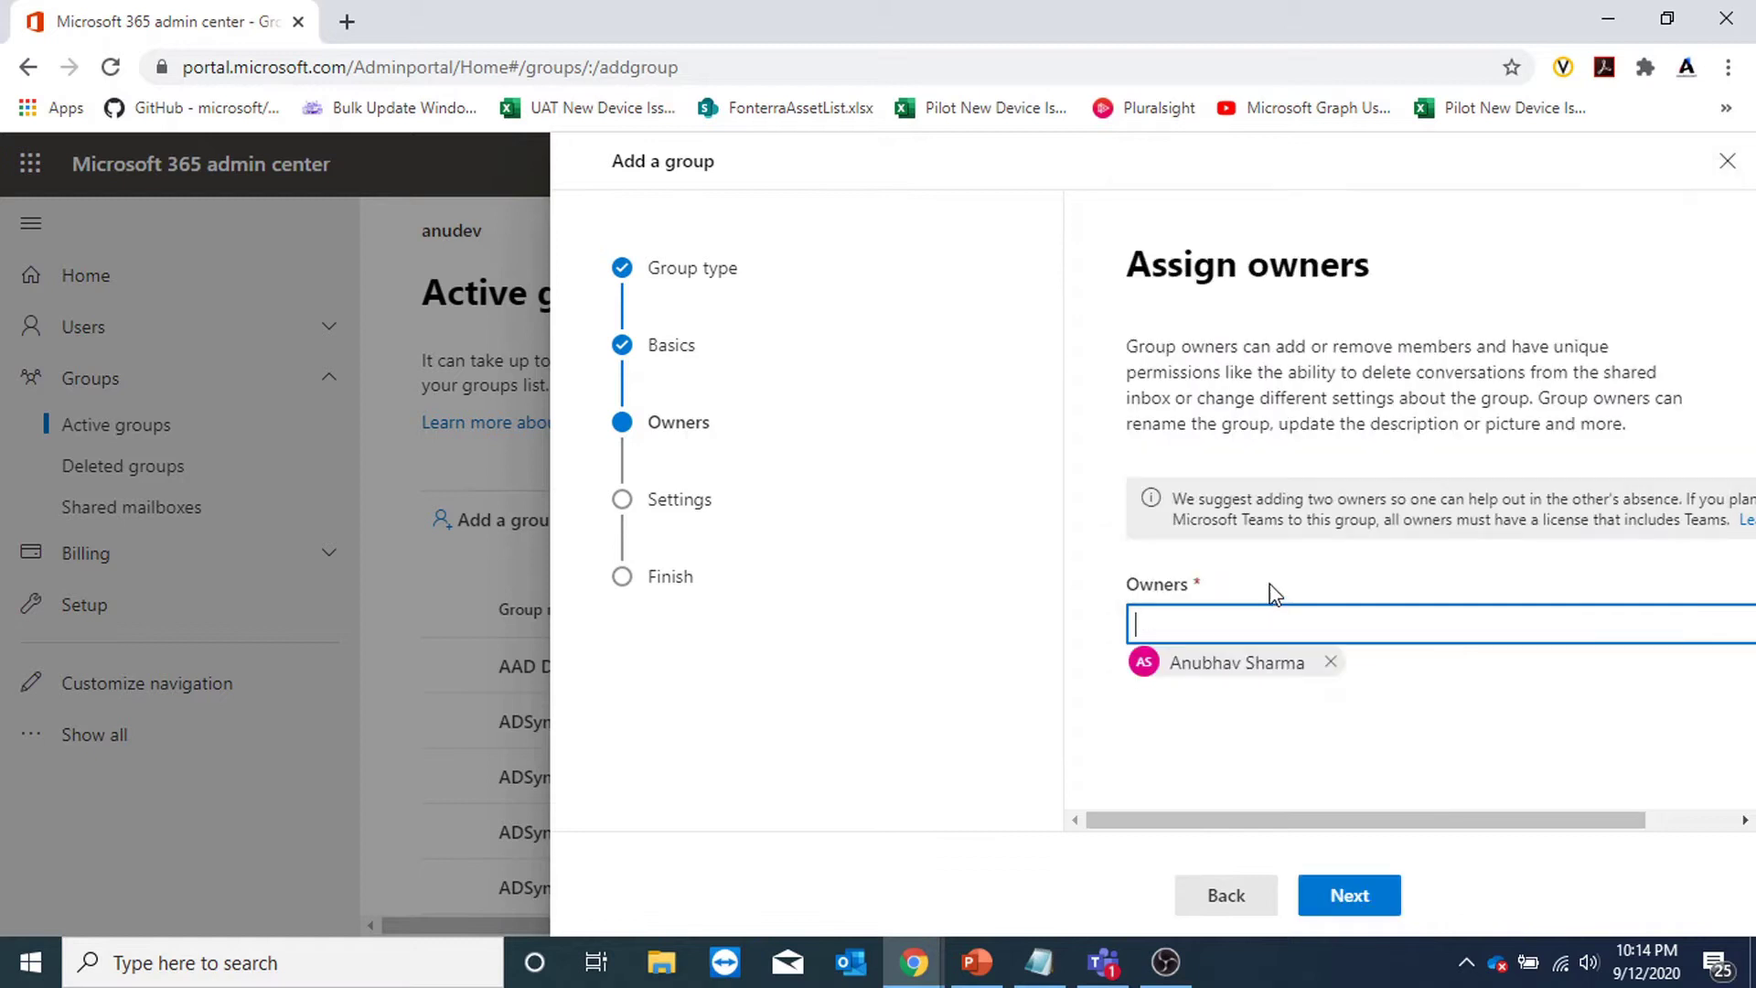
{"action": "left_click", "coordinate": [1290, 619]}
{"action": "left_click", "coordinate": [1281, 229]}
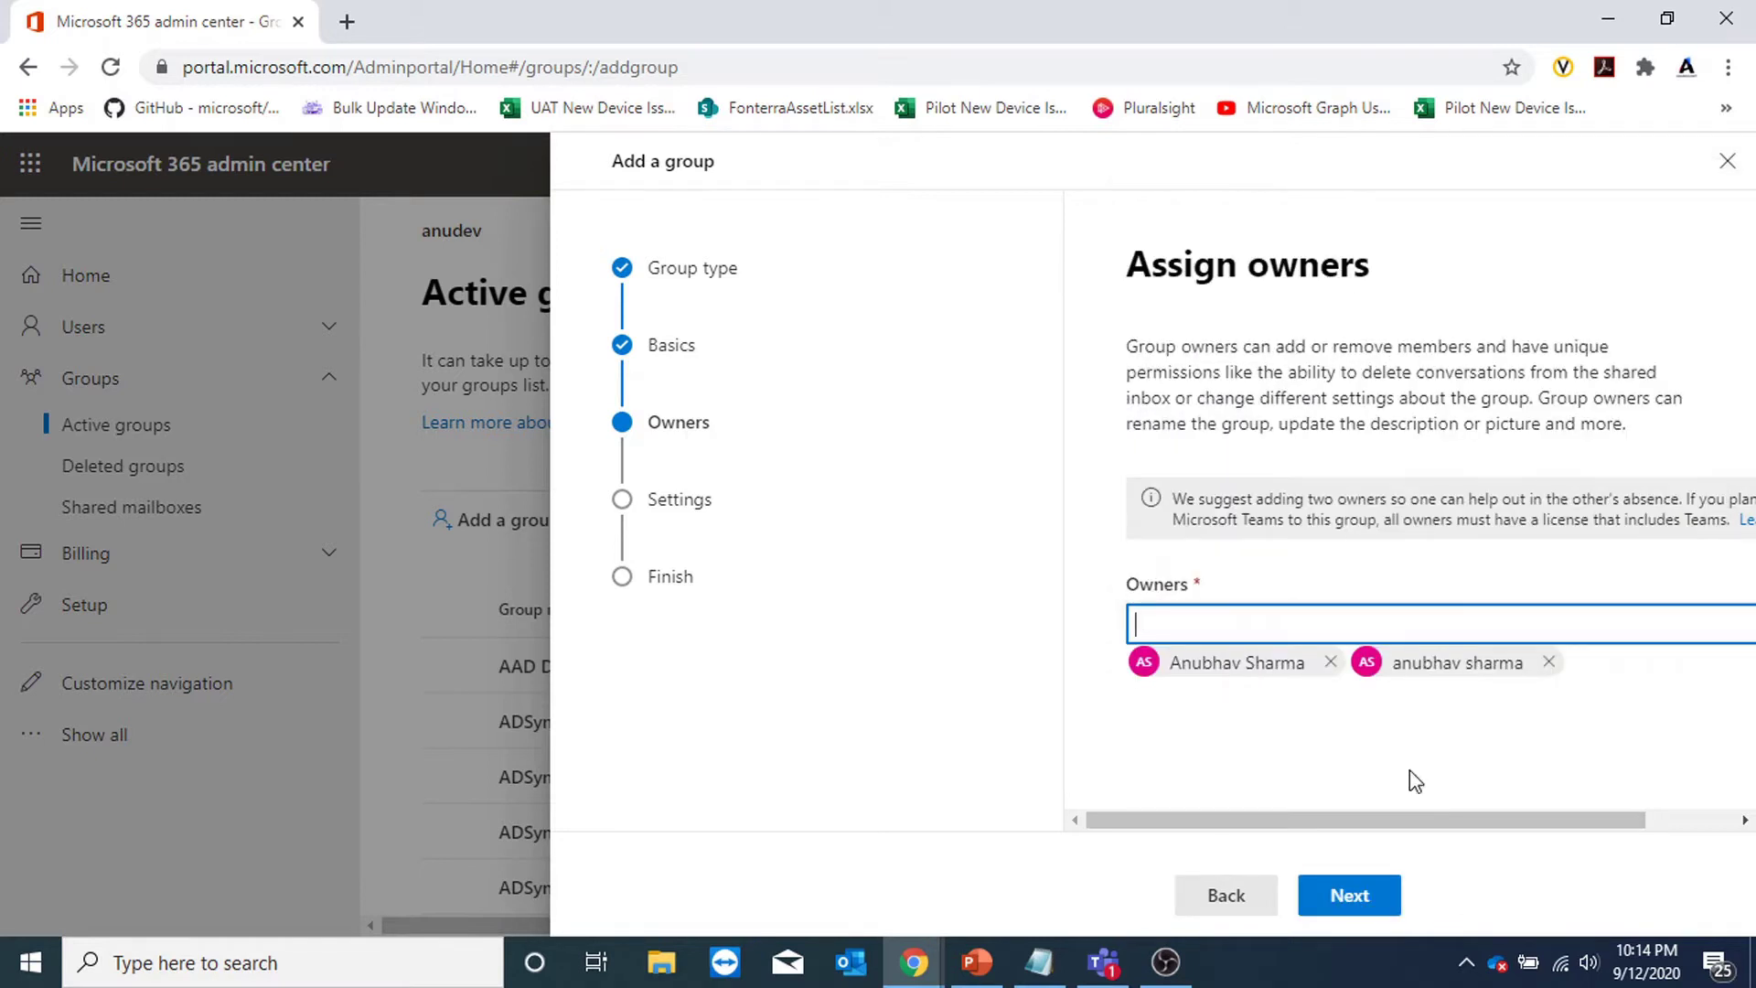
{"action": "left_click", "coordinate": [1367, 897]}
Set the group email address to agroup1.
{"action": "left_click", "coordinate": [1270, 528]}
{"action": "type", "text": "agroup1"}
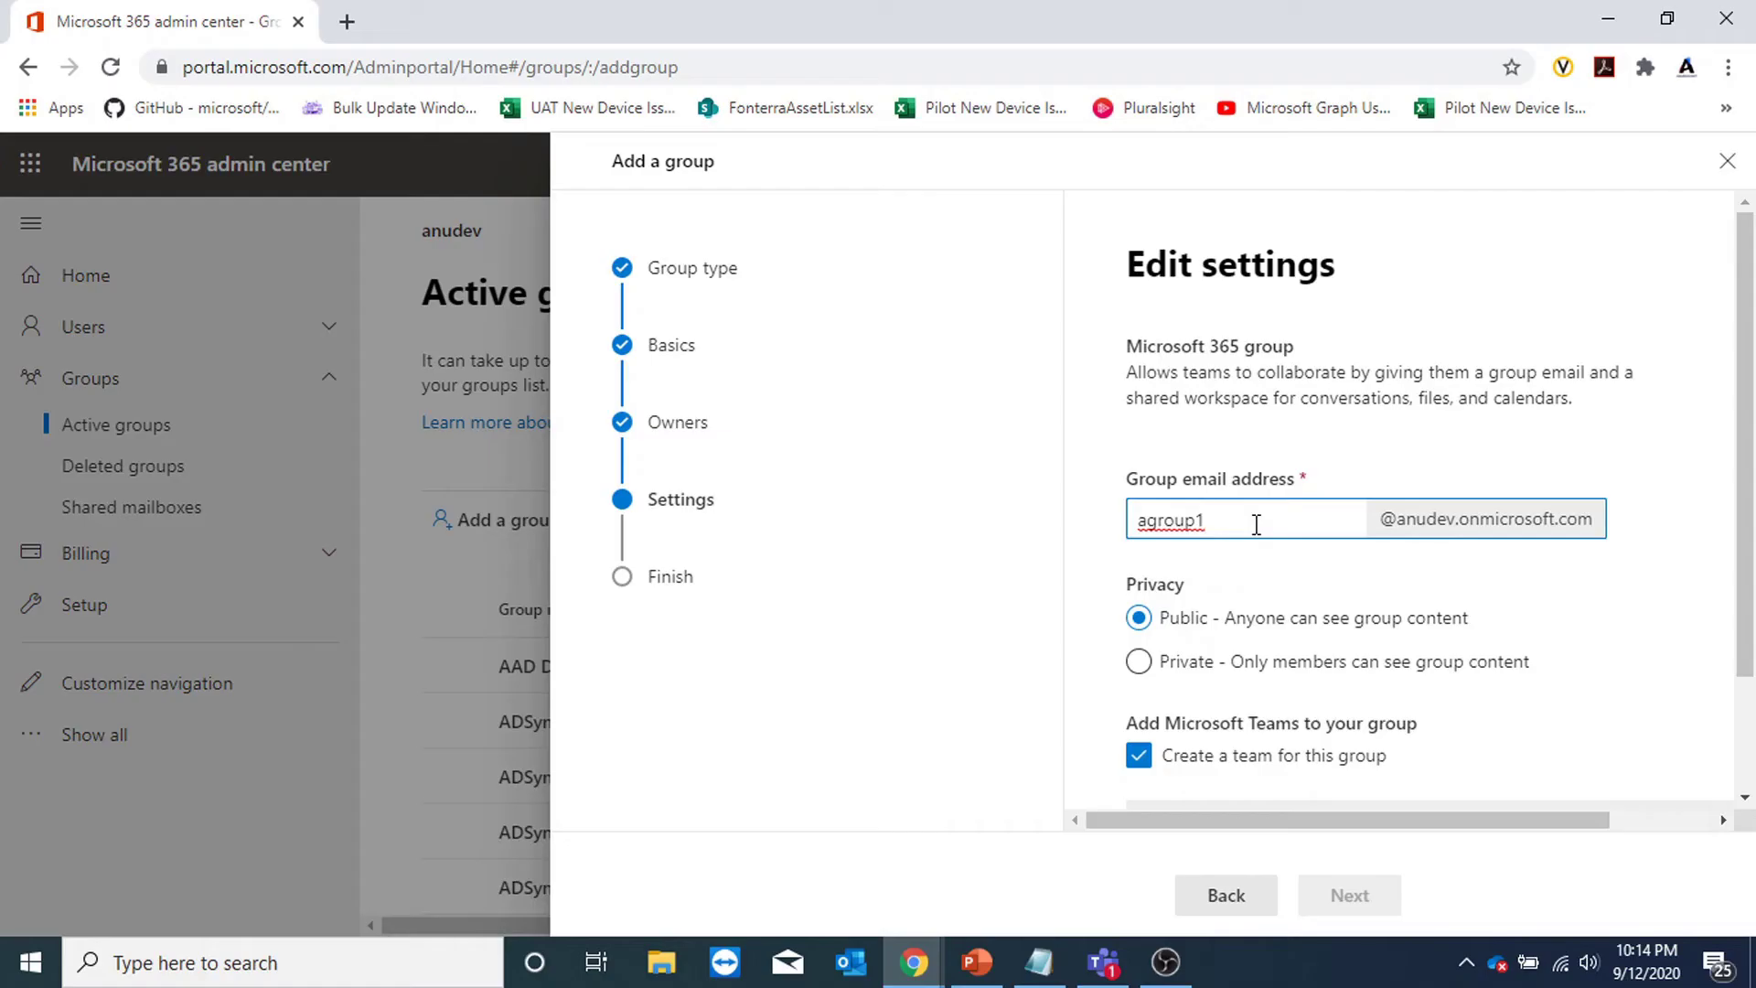
{"action": "left_click", "coordinate": [1422, 629]}
Set A group 1 to Private with no team, then create the group.
{"action": "scroll", "coordinate": [1587, 522], "scroll_direction": "down", "scroll_amount": 2}
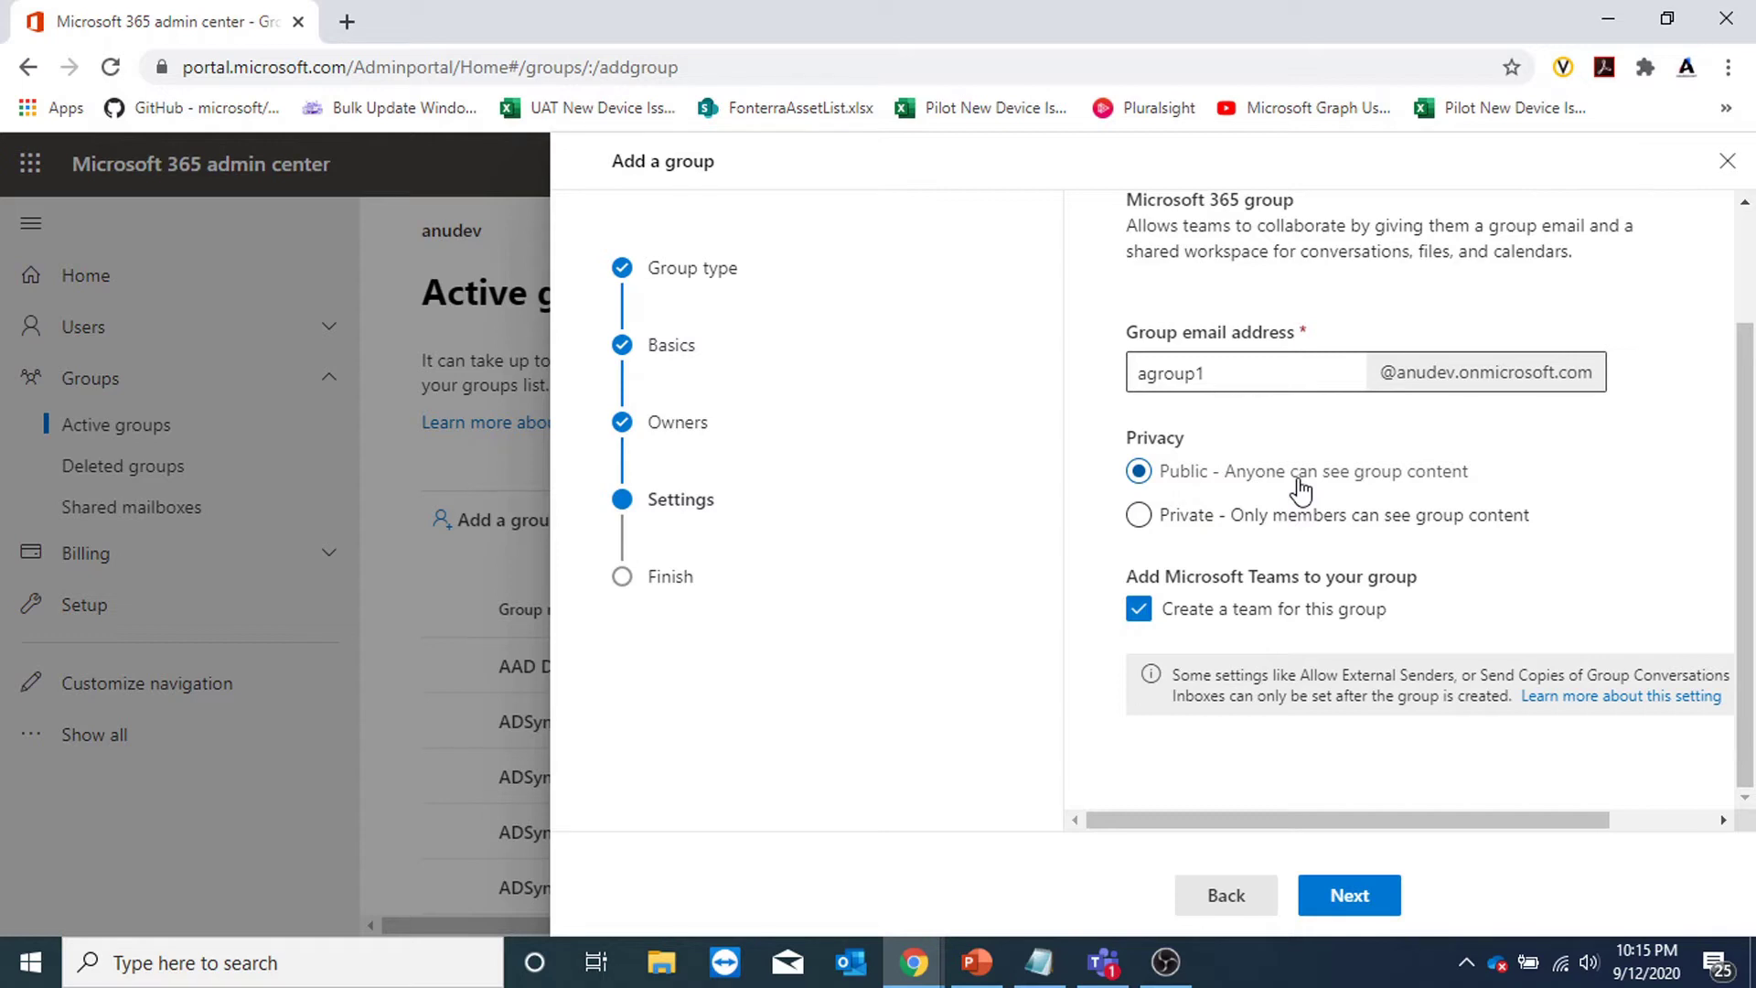
{"action": "left_click", "coordinate": [1266, 514]}
{"action": "left_click", "coordinate": [1248, 622]}
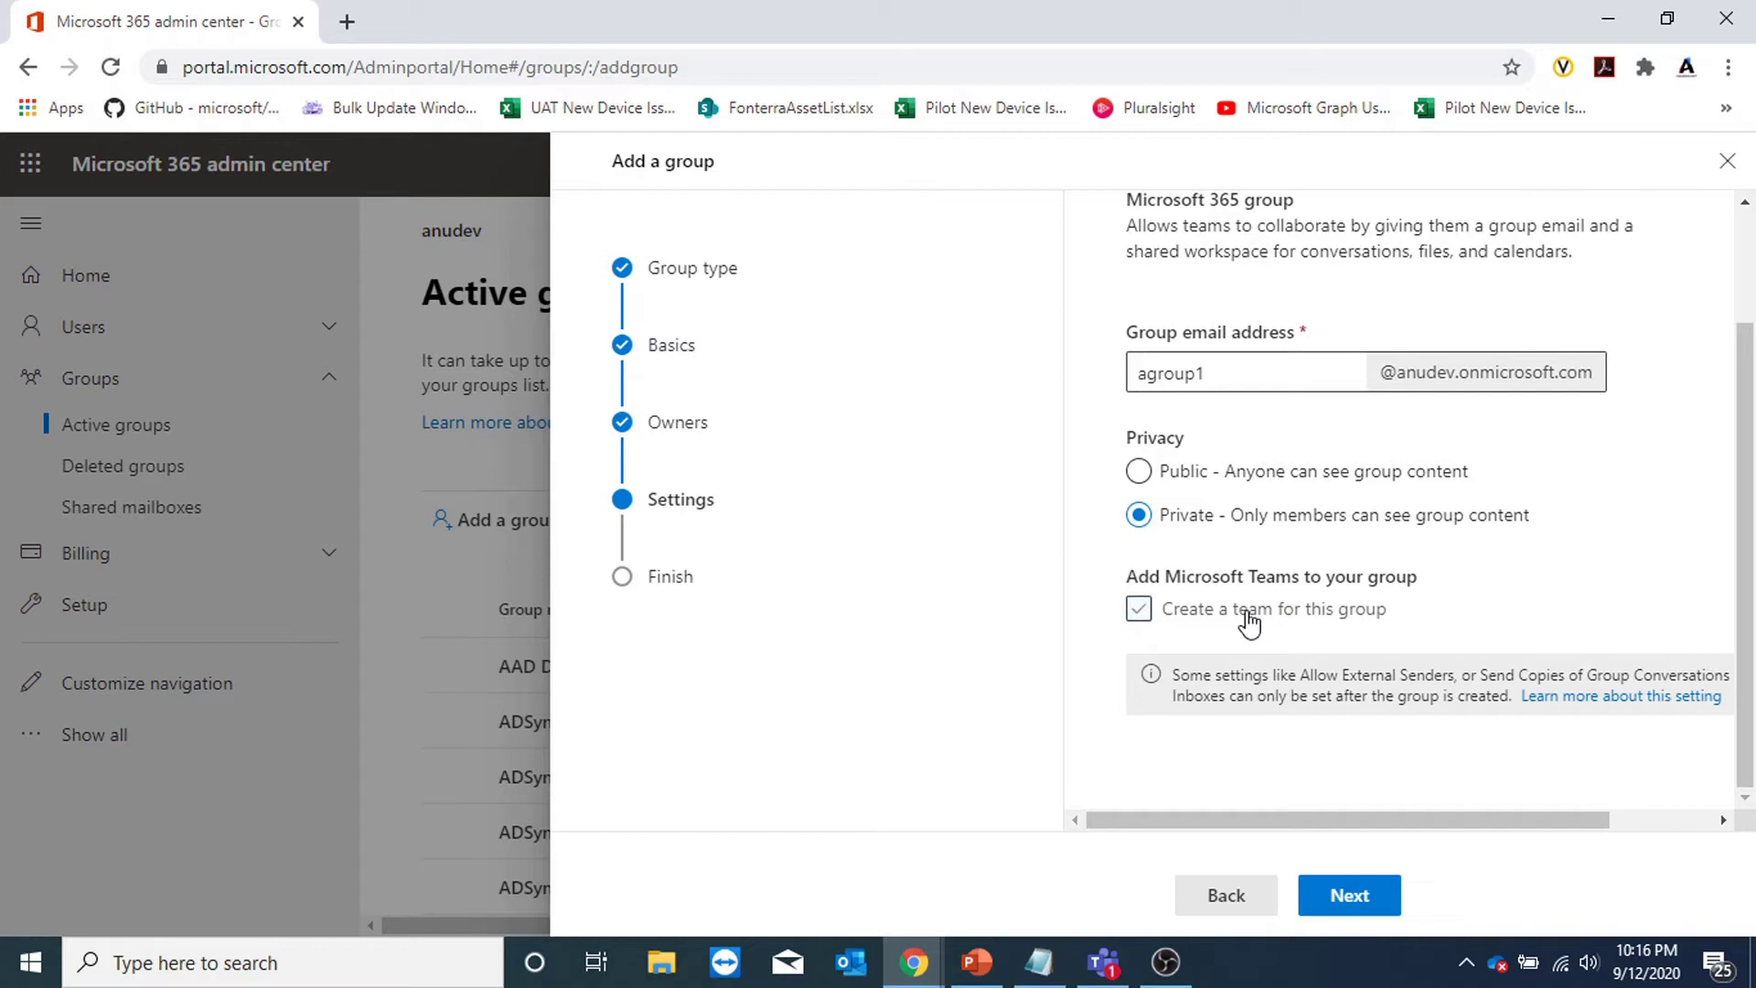
{"action": "left_click", "coordinate": [1347, 897]}
{"action": "left_click", "coordinate": [1359, 901]}
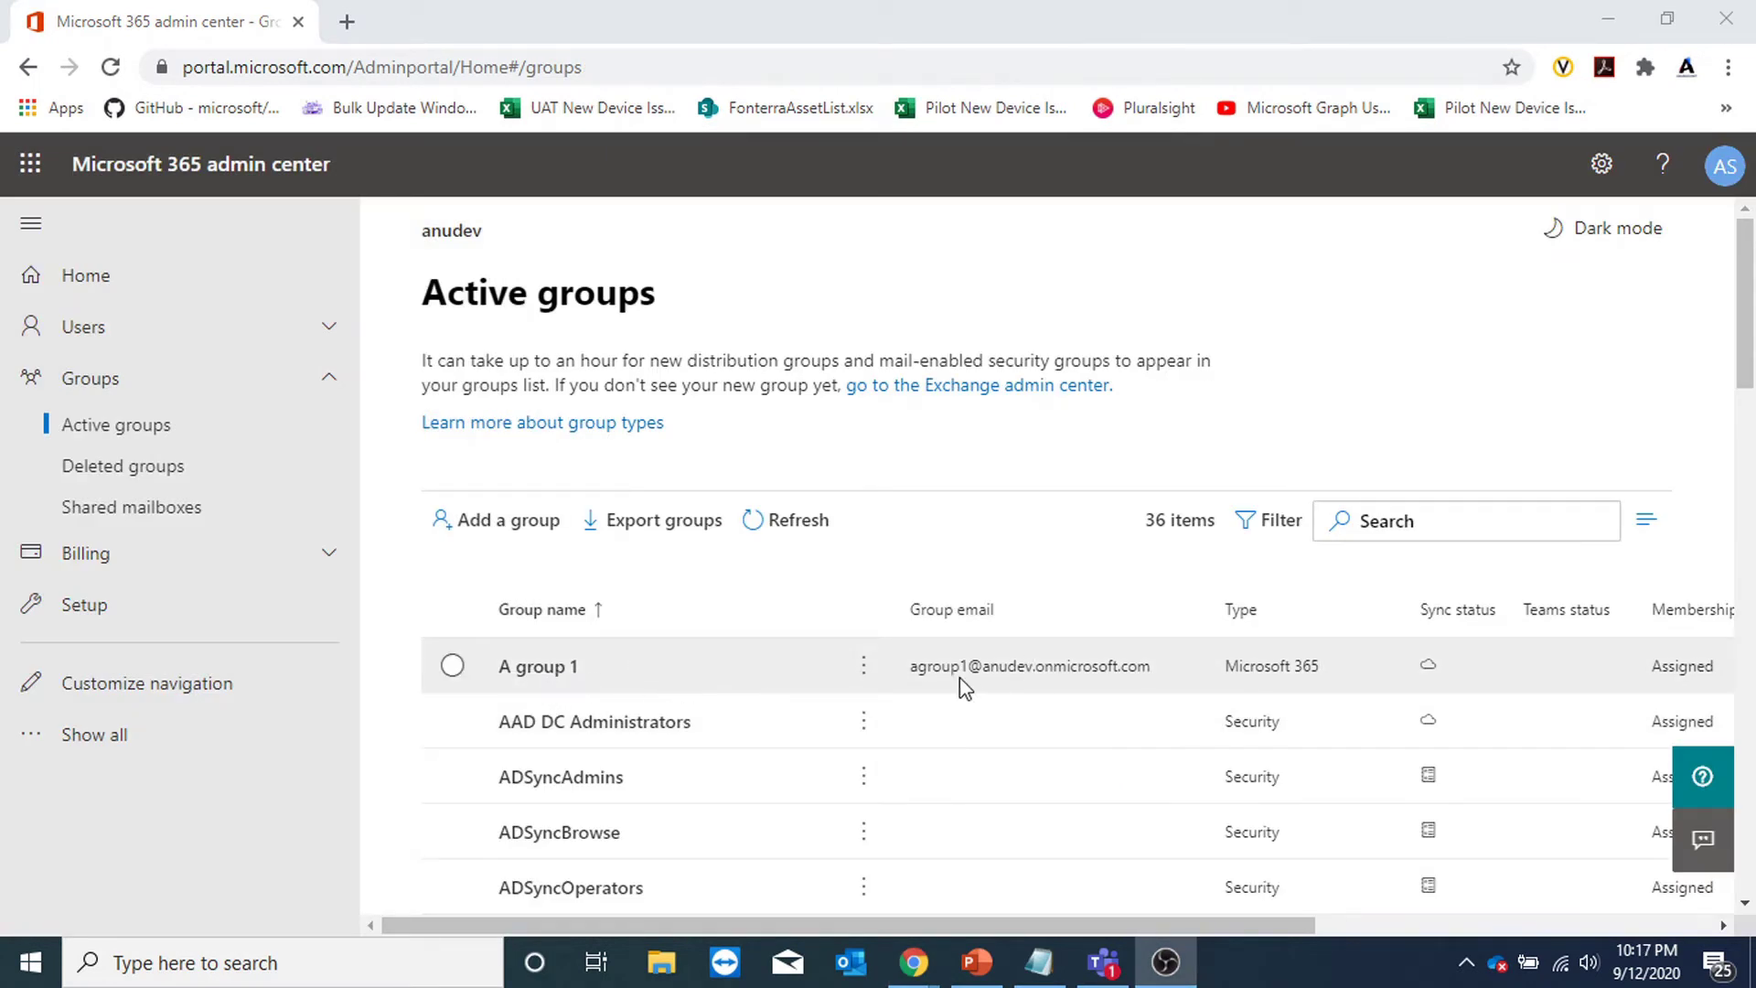
Point out A group 1's Microsoft 365 type and open its details pane.
{"action": "left_click_drag", "start_coordinate": [1224, 672], "coordinate": [1322, 671]}
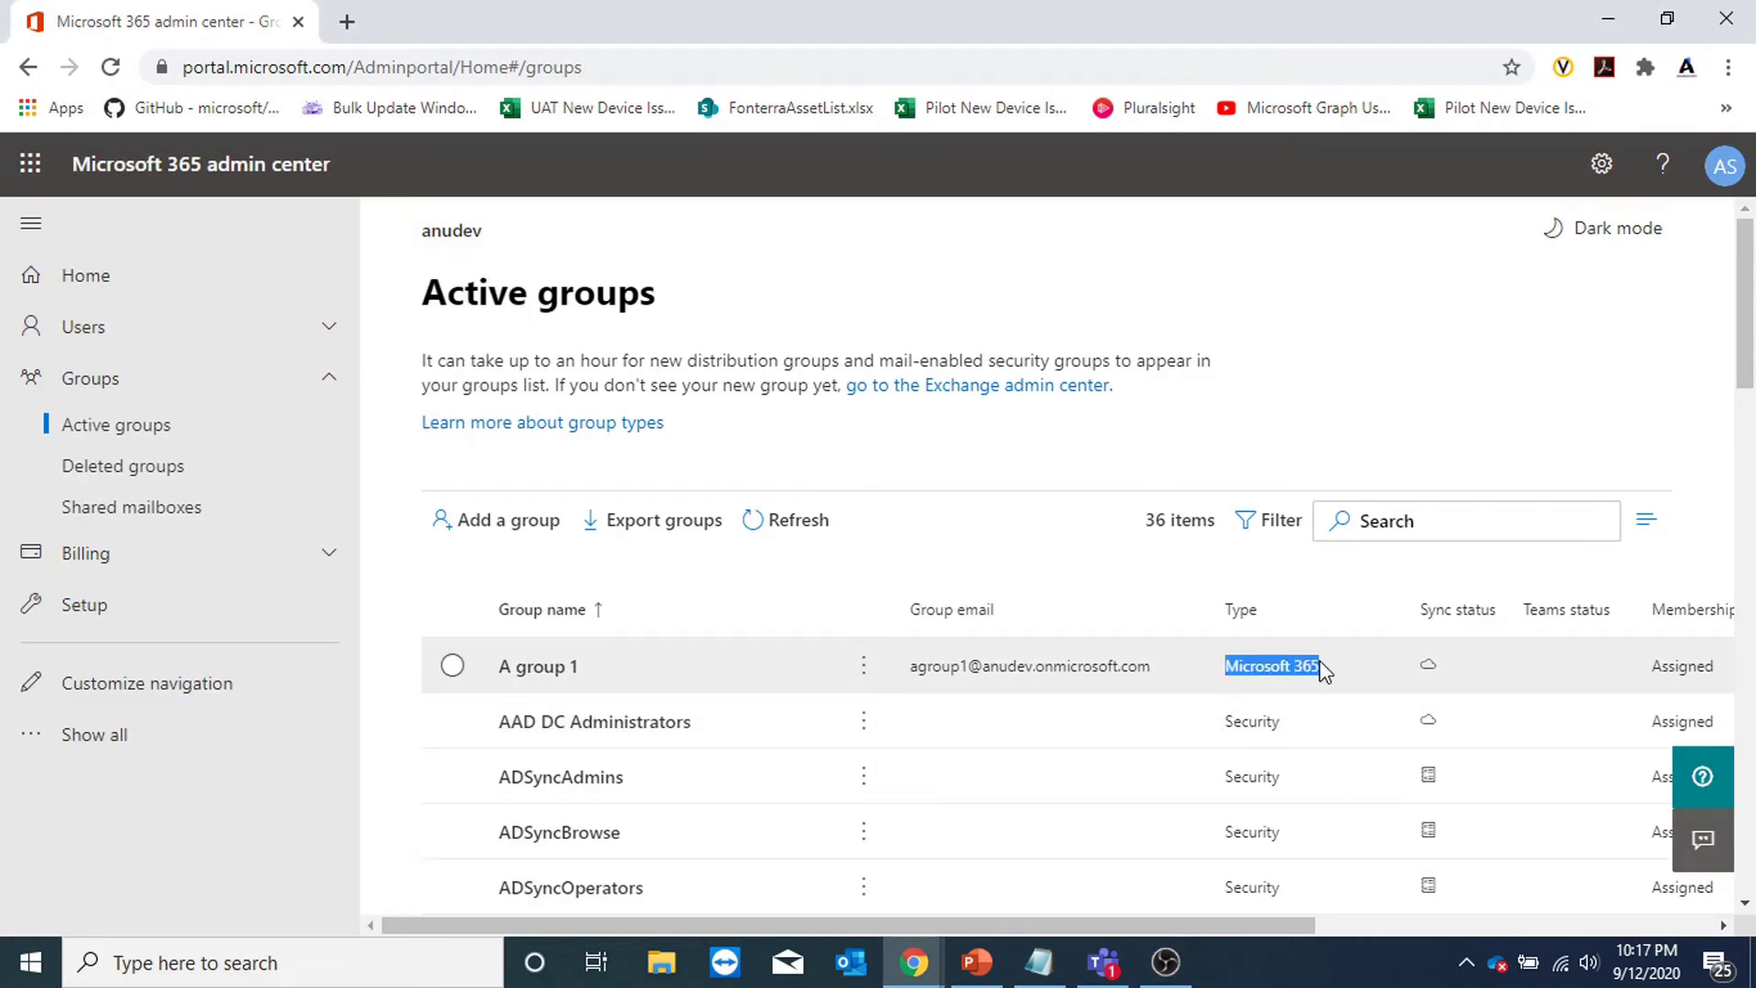
{"action": "left_click", "coordinate": [1555, 675]}
{"action": "left_click", "coordinate": [1726, 226]}
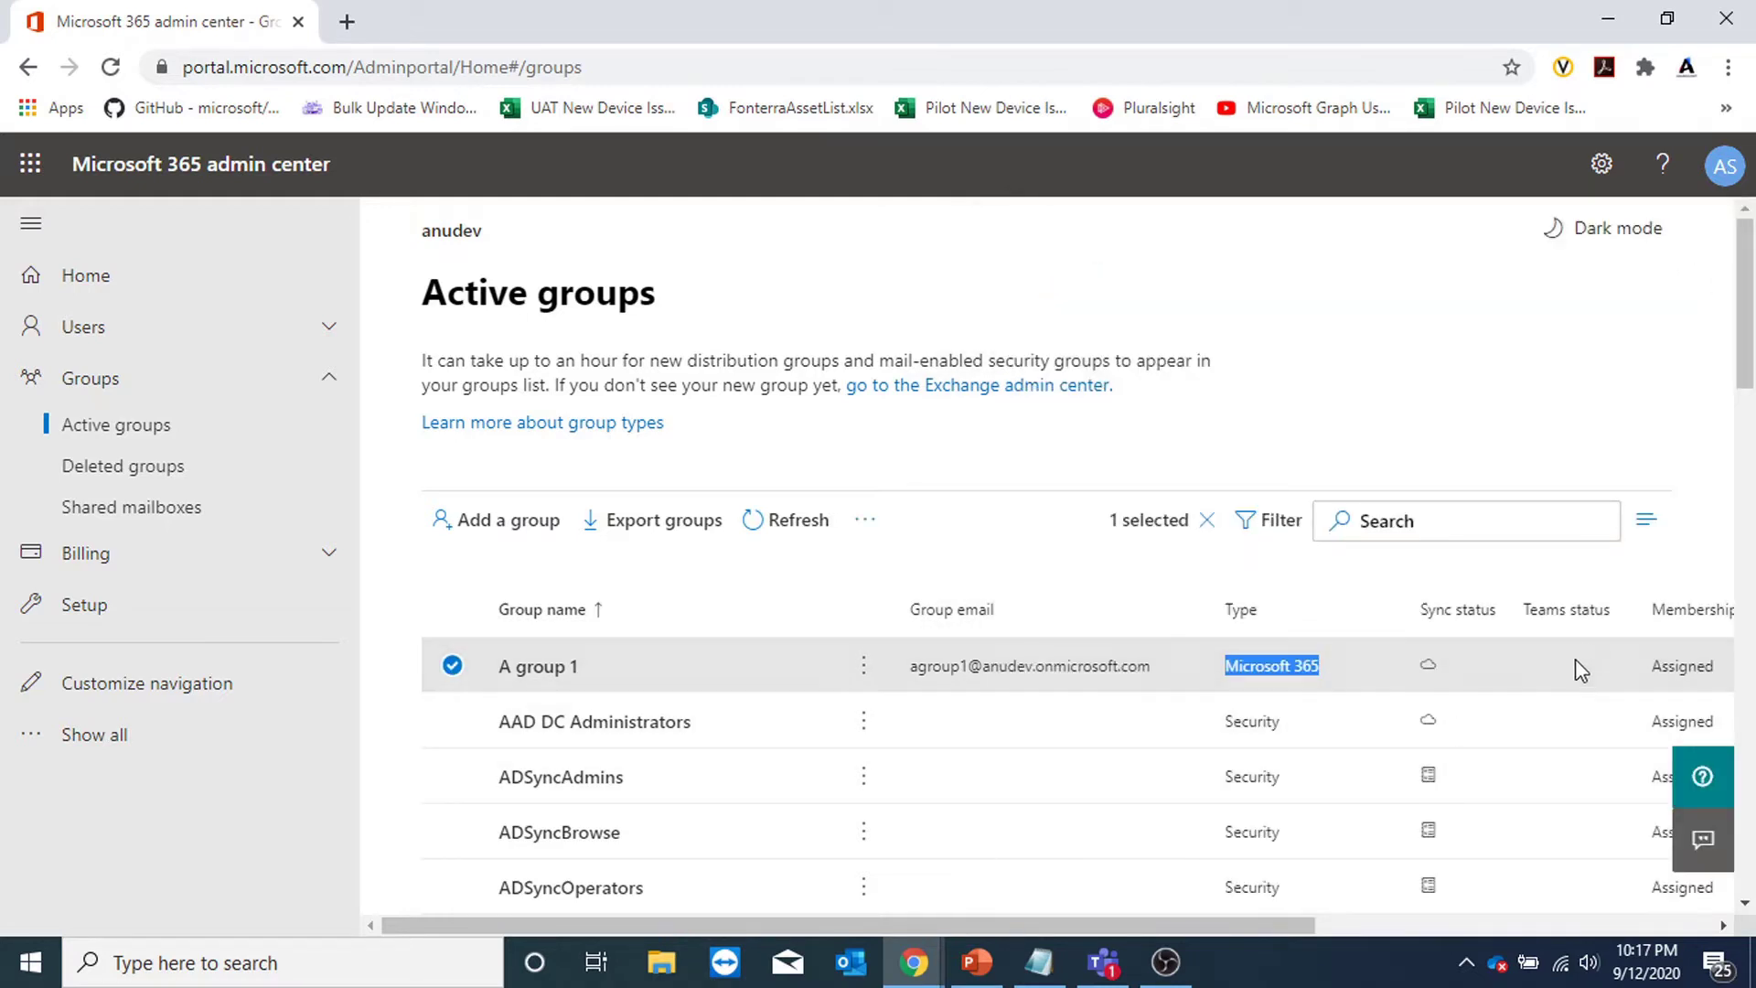
{"action": "left_click", "coordinate": [517, 672]}
{"action": "scroll", "coordinate": [1443, 600], "scroll_direction": "down", "scroll_amount": 2}
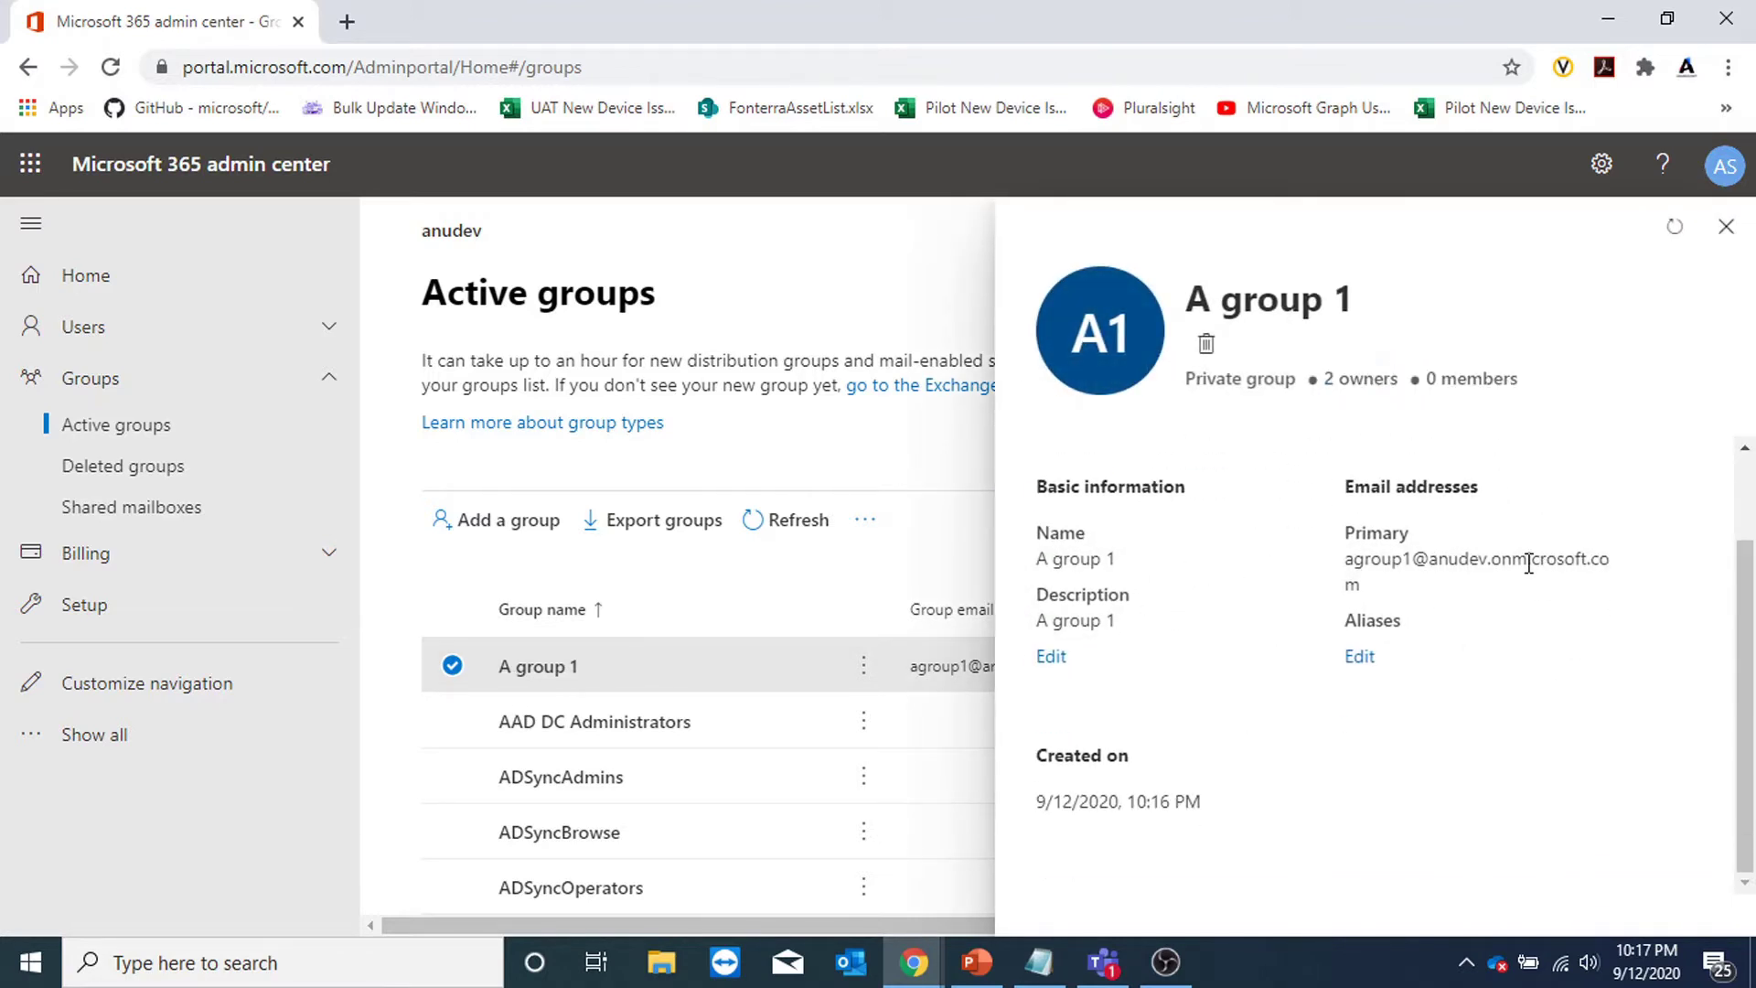
{"action": "scroll", "coordinate": [1520, 571], "scroll_direction": "up", "scroll_amount": 2}
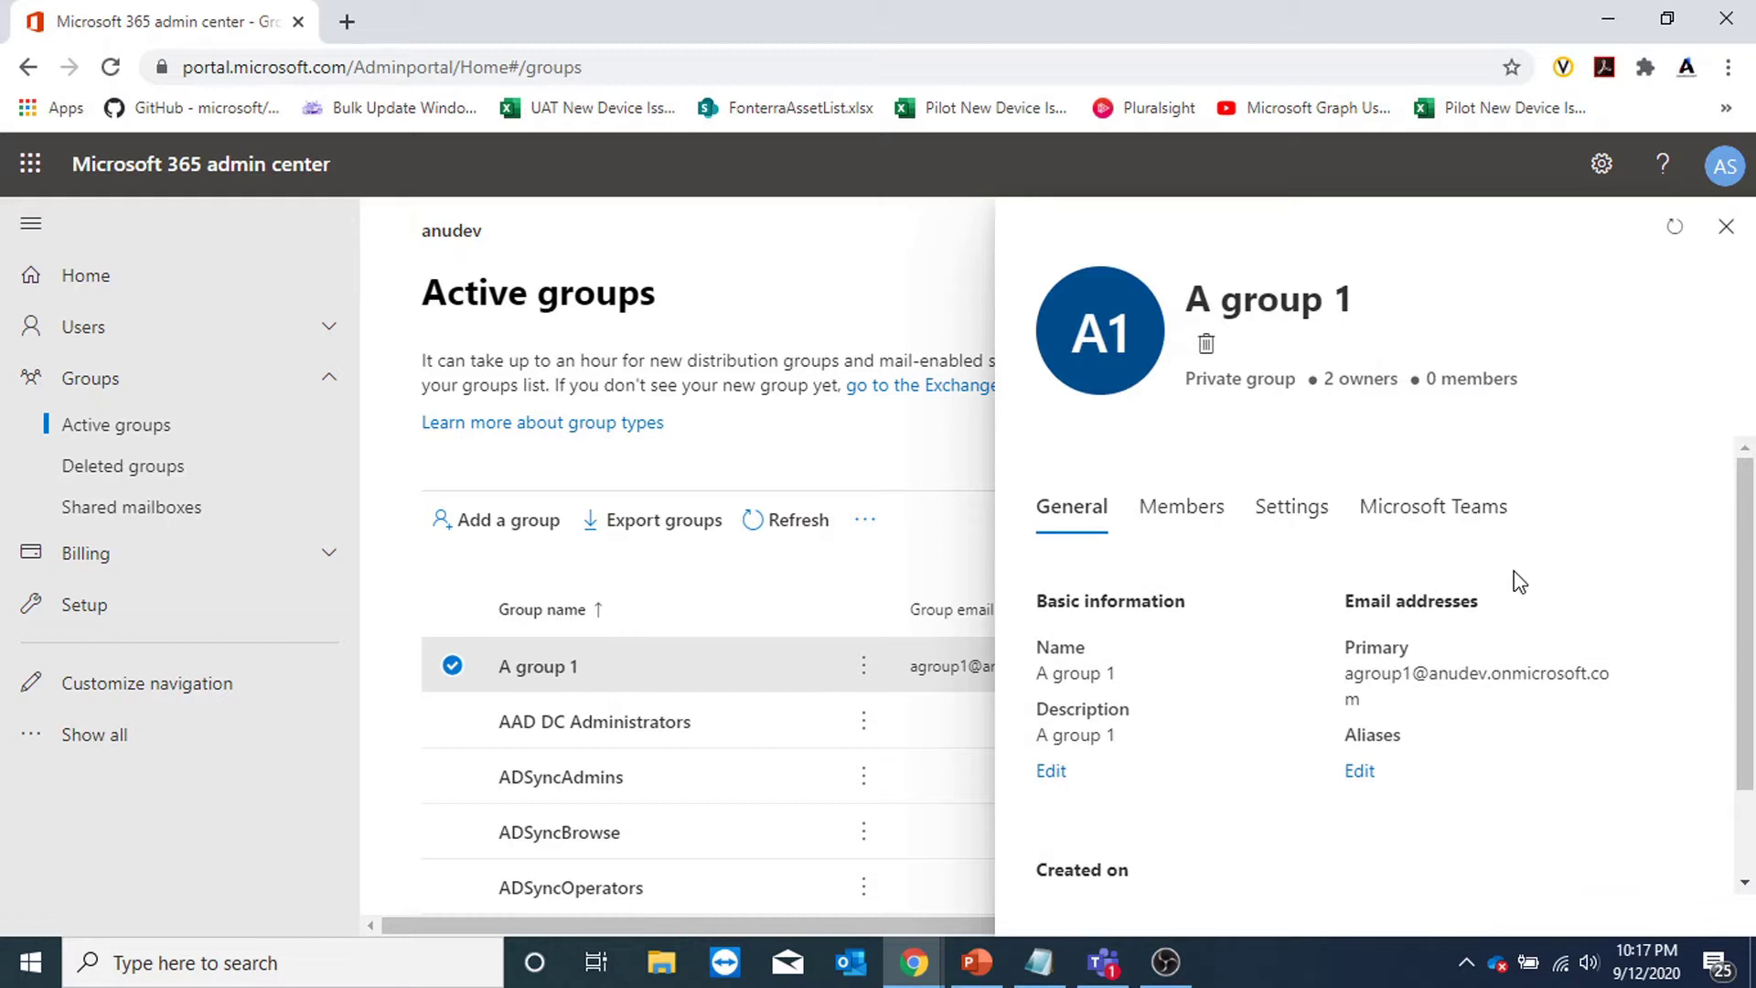
Check the Members tab showing 2 owners and 0 members.
{"action": "left_click", "coordinate": [1216, 513]}
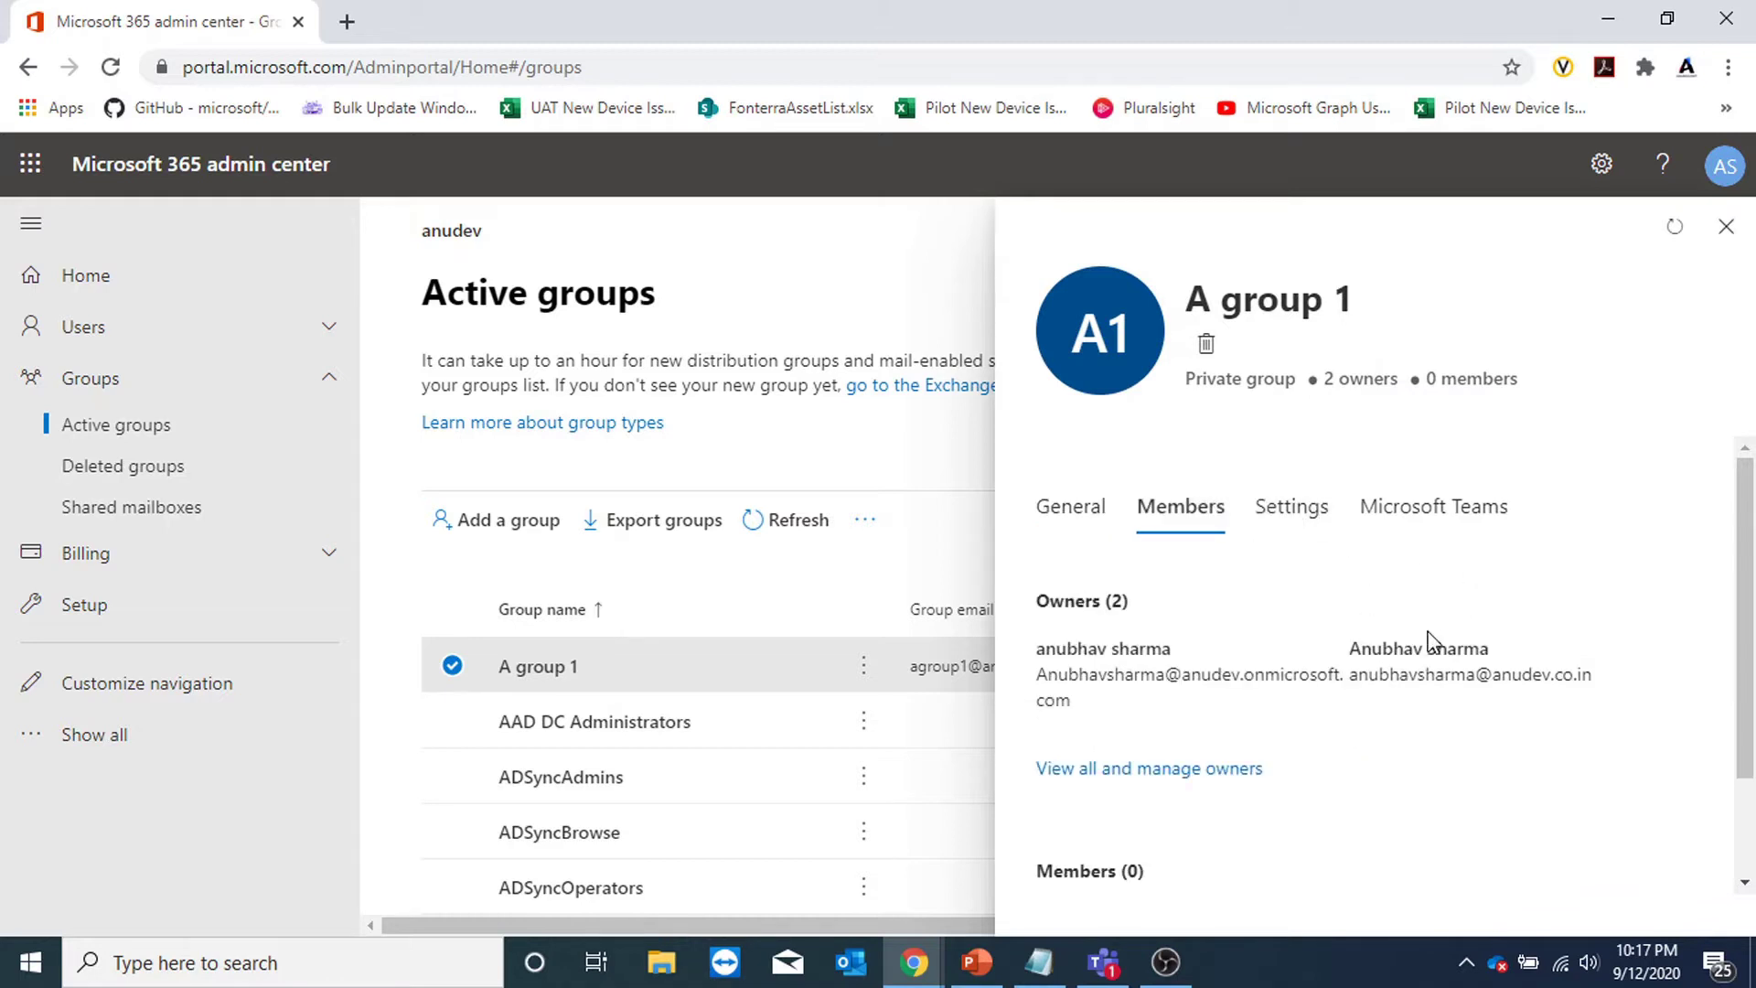
{"action": "scroll", "coordinate": [1427, 645], "scroll_direction": "down", "scroll_amount": 2}
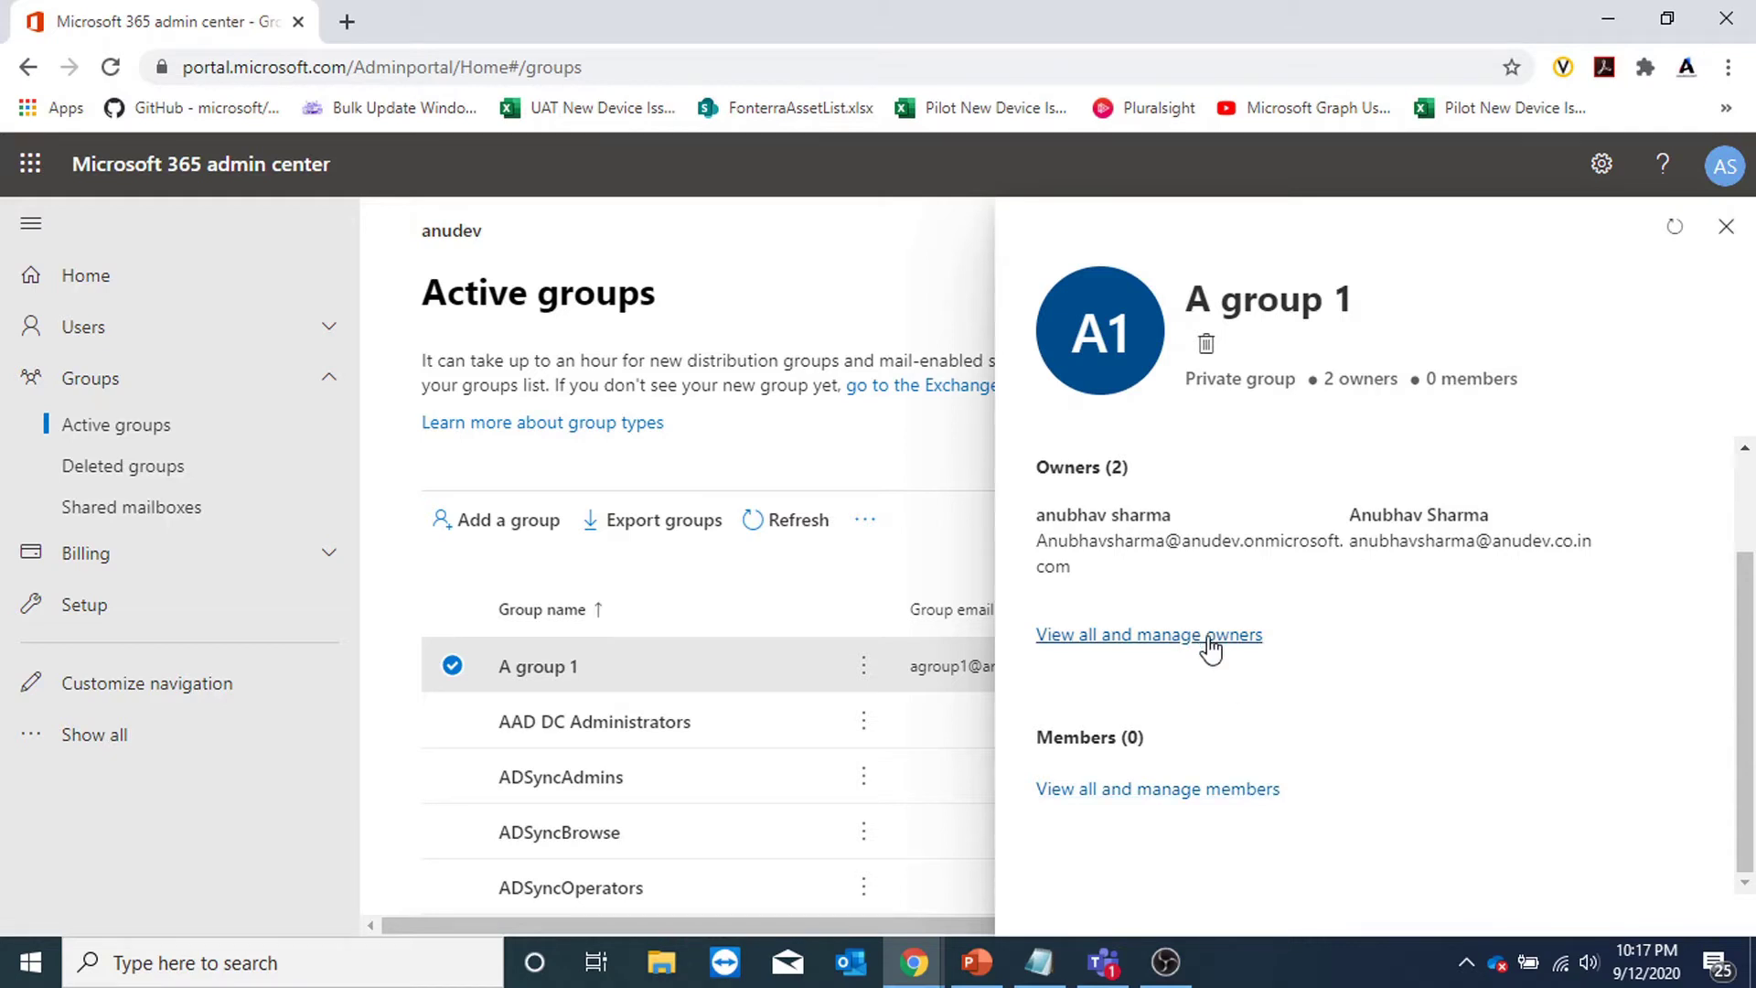
{"action": "scroll", "coordinate": [1207, 647], "scroll_direction": "up", "scroll_amount": 2}
{"action": "left_click", "coordinate": [1290, 506]}
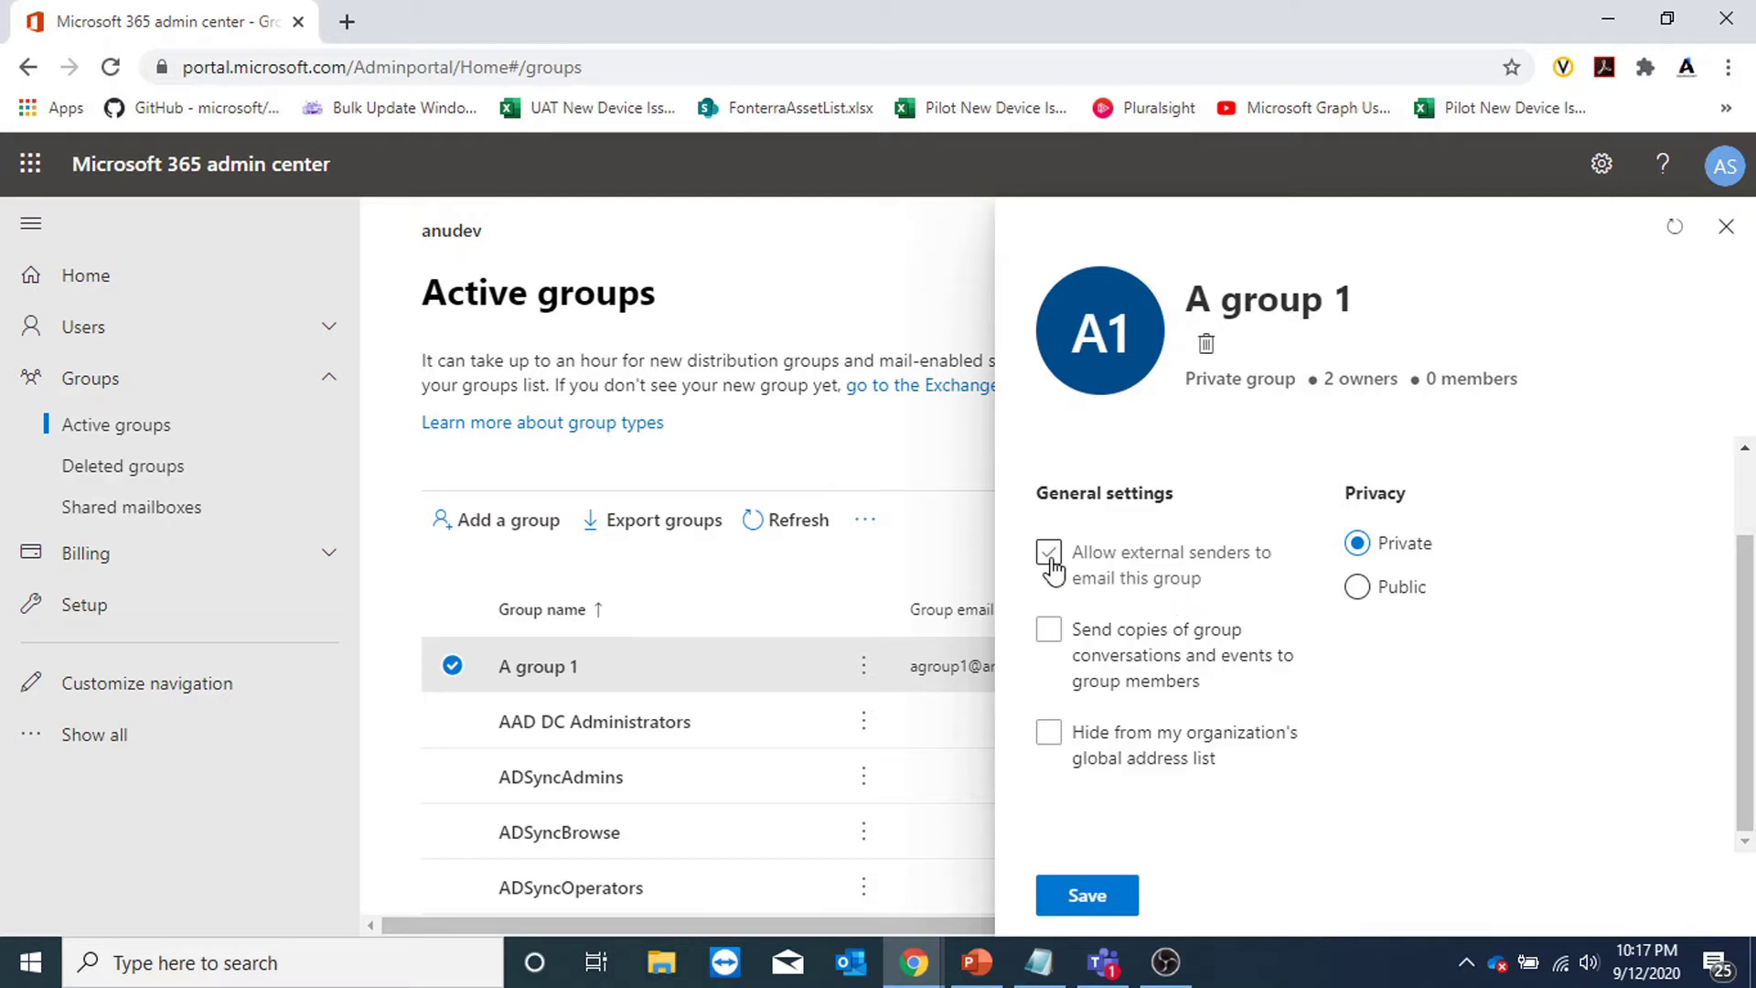
Enable external senders and conversation copies to members for A group 1, and save.
{"action": "left_click", "coordinate": [1050, 554]}
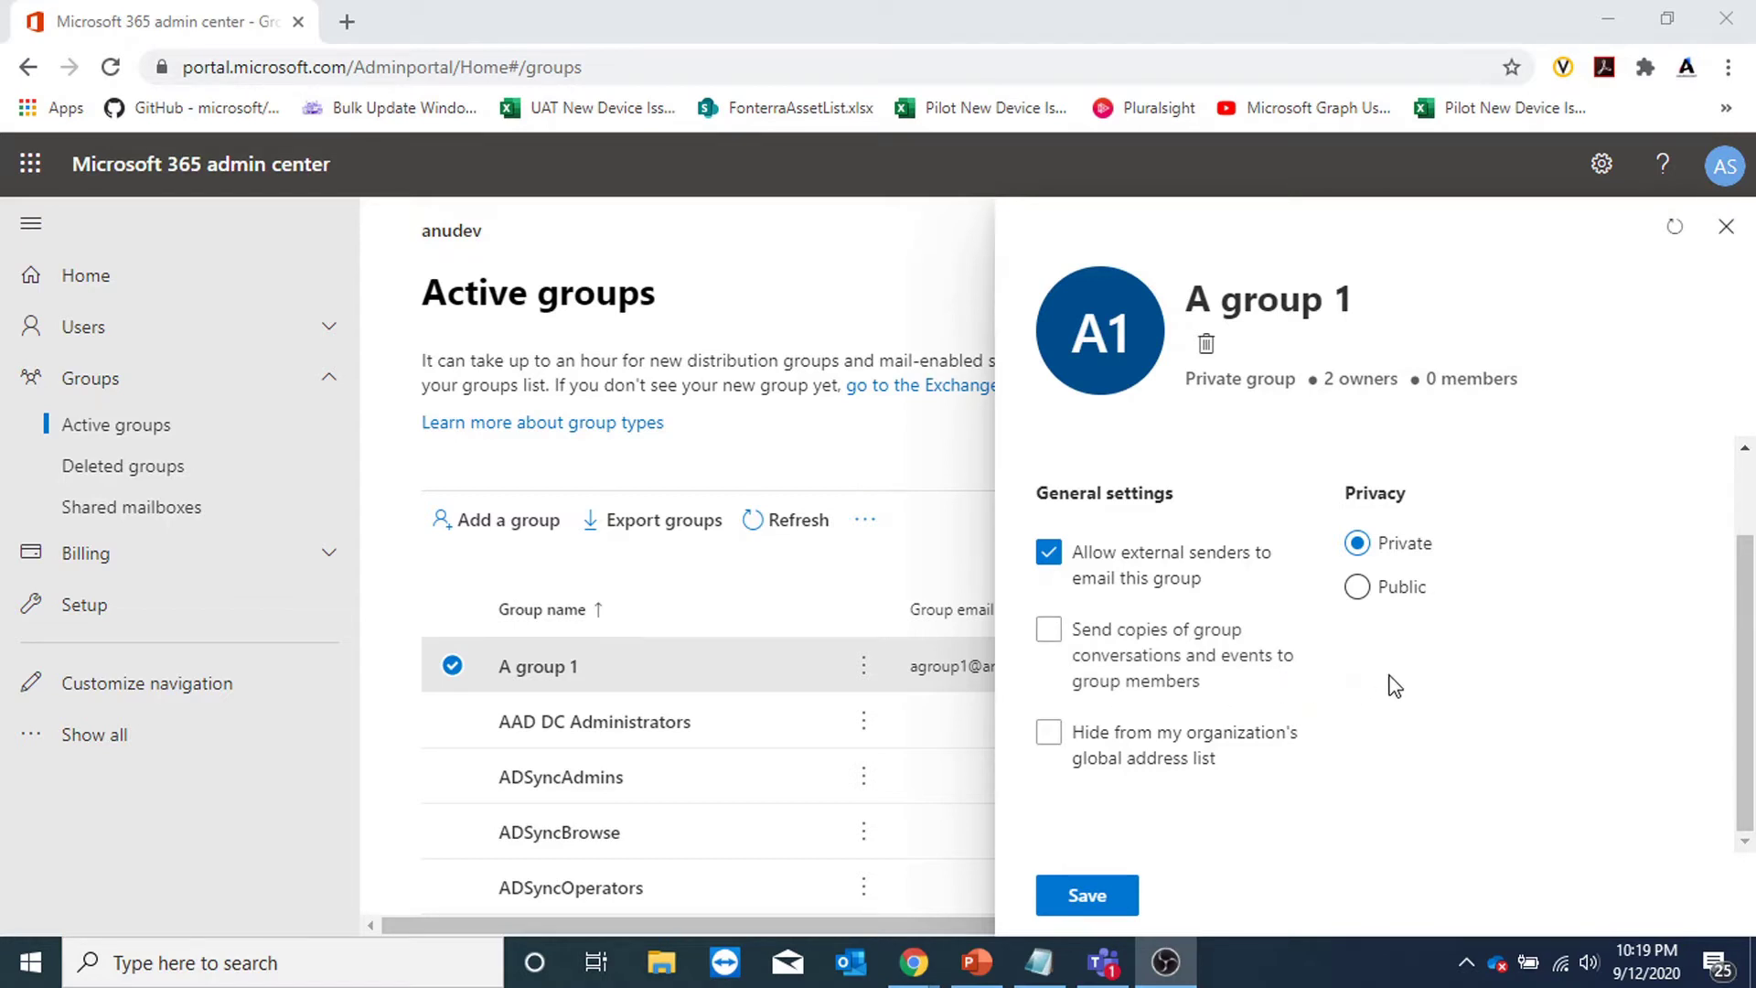
{"action": "left_click", "coordinate": [1082, 659]}
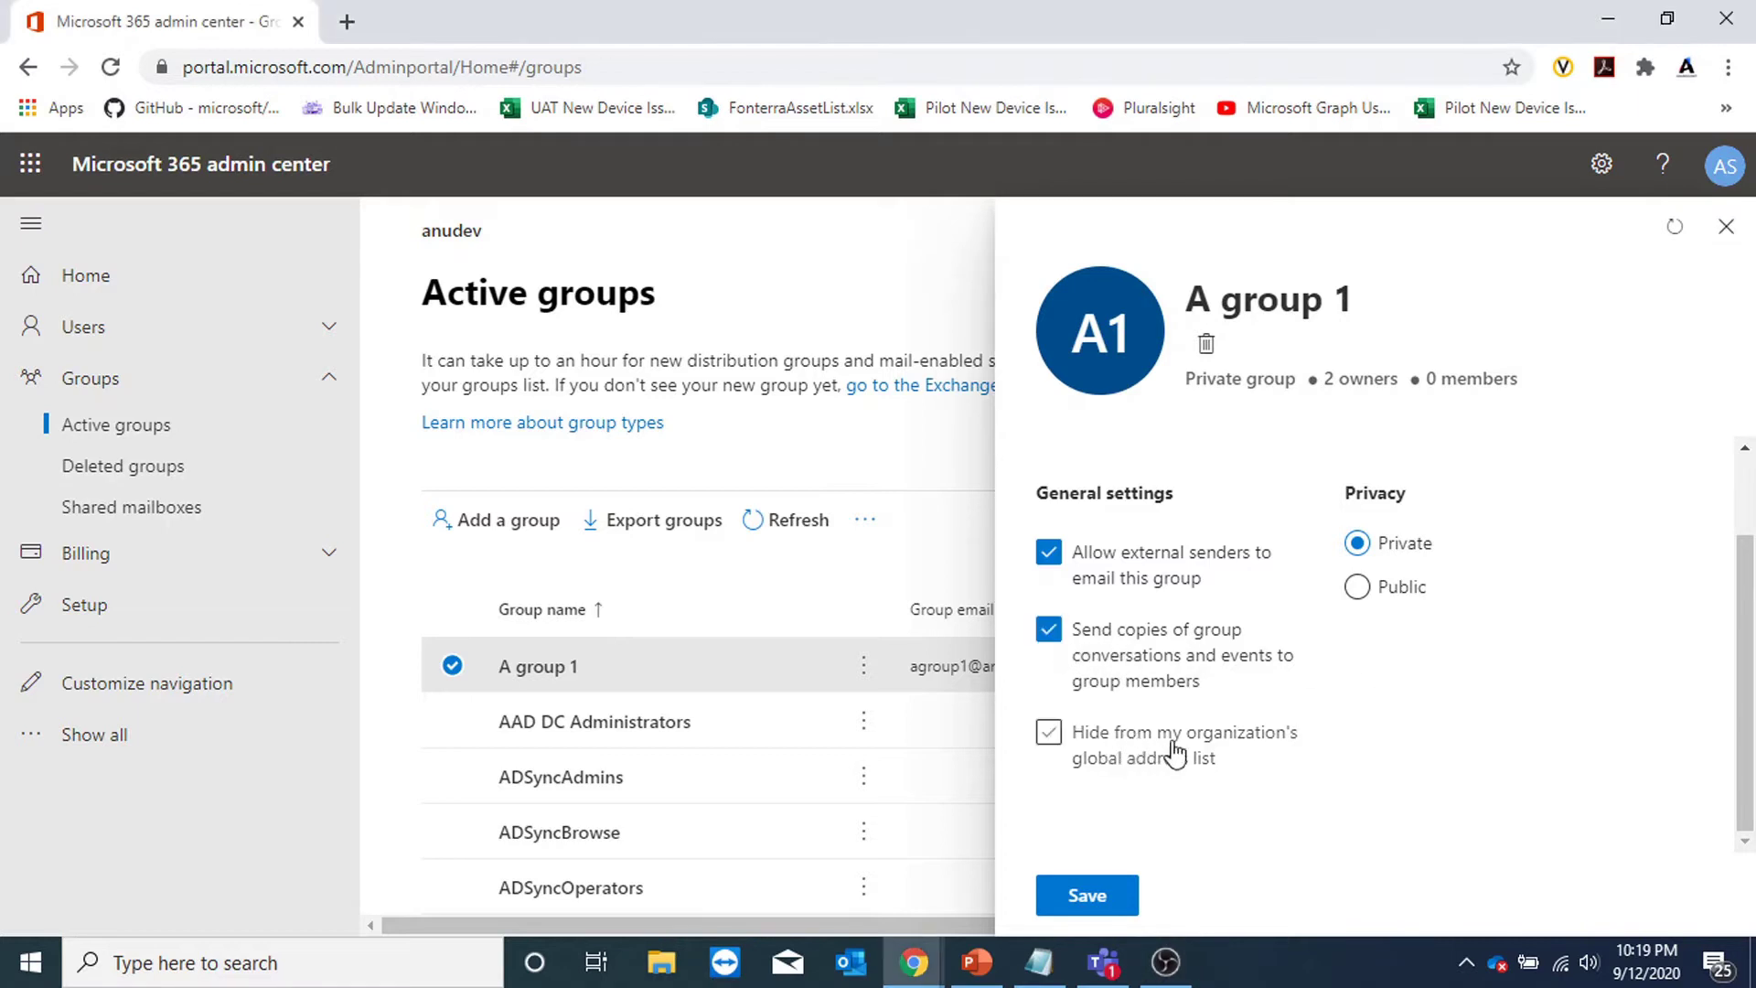
{"action": "left_click", "coordinate": [1107, 899]}
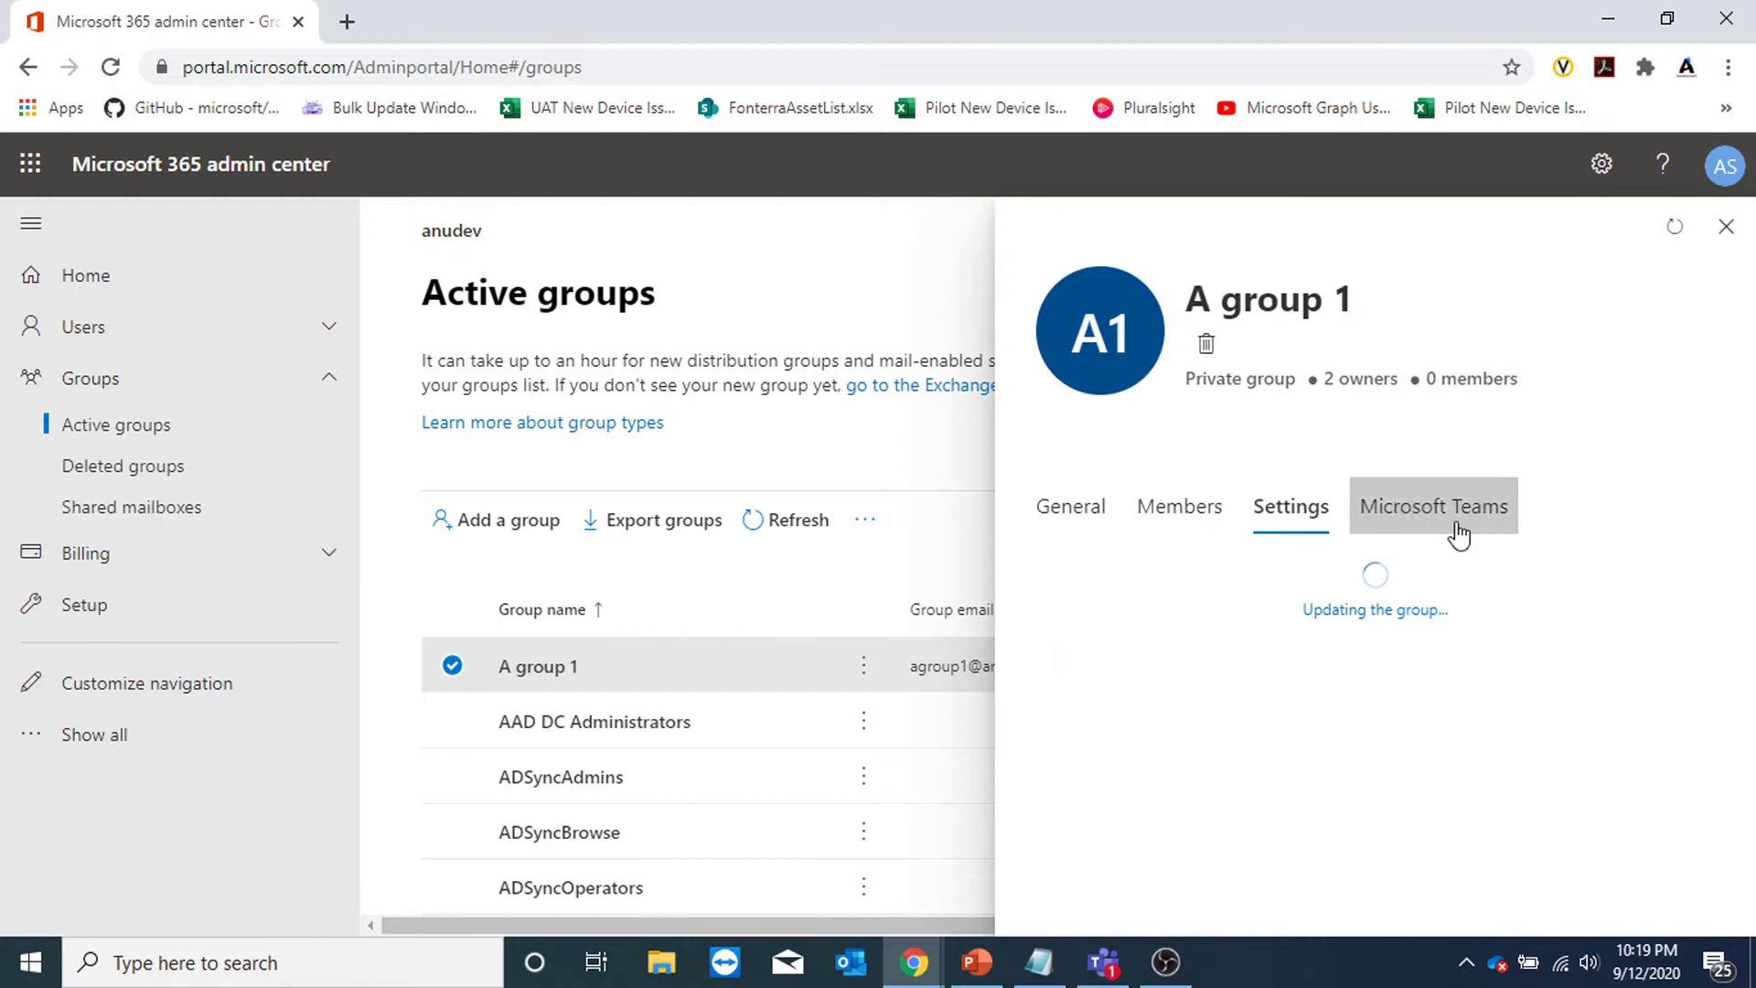
Create a Microsoft Teams team for A group 1 and refresh the Active groups list.
{"action": "left_click", "coordinate": [1458, 533]}
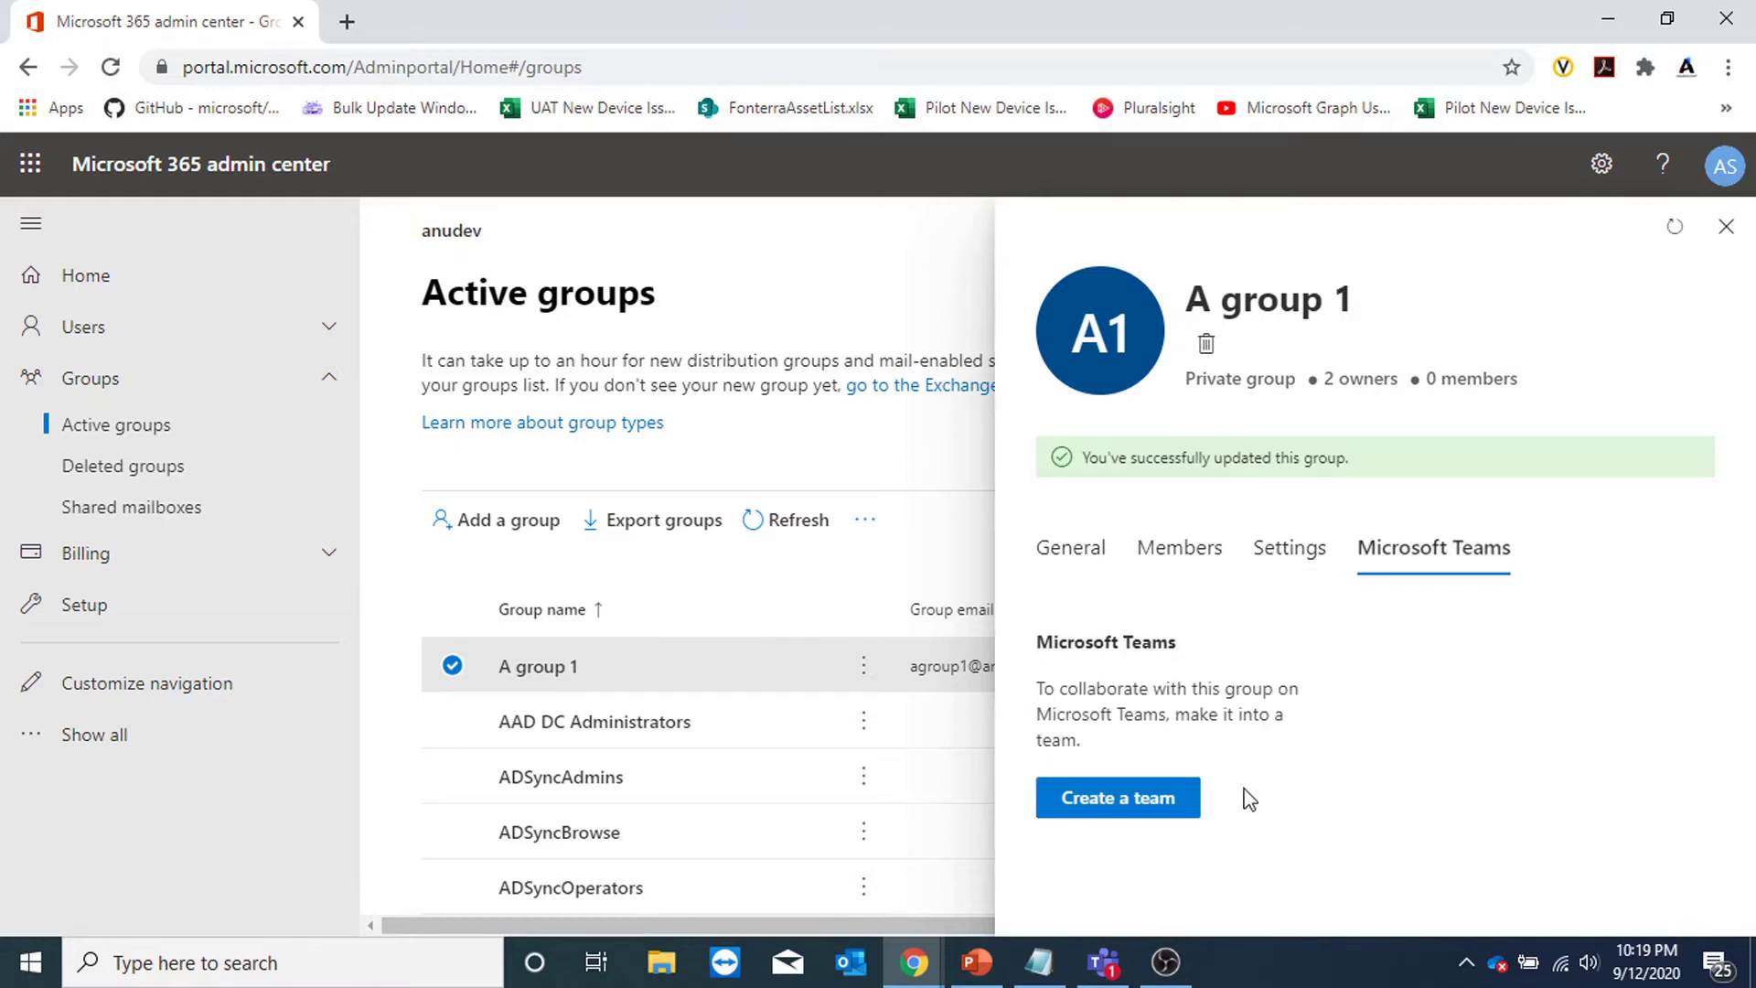
{"action": "left_click", "coordinate": [1167, 807]}
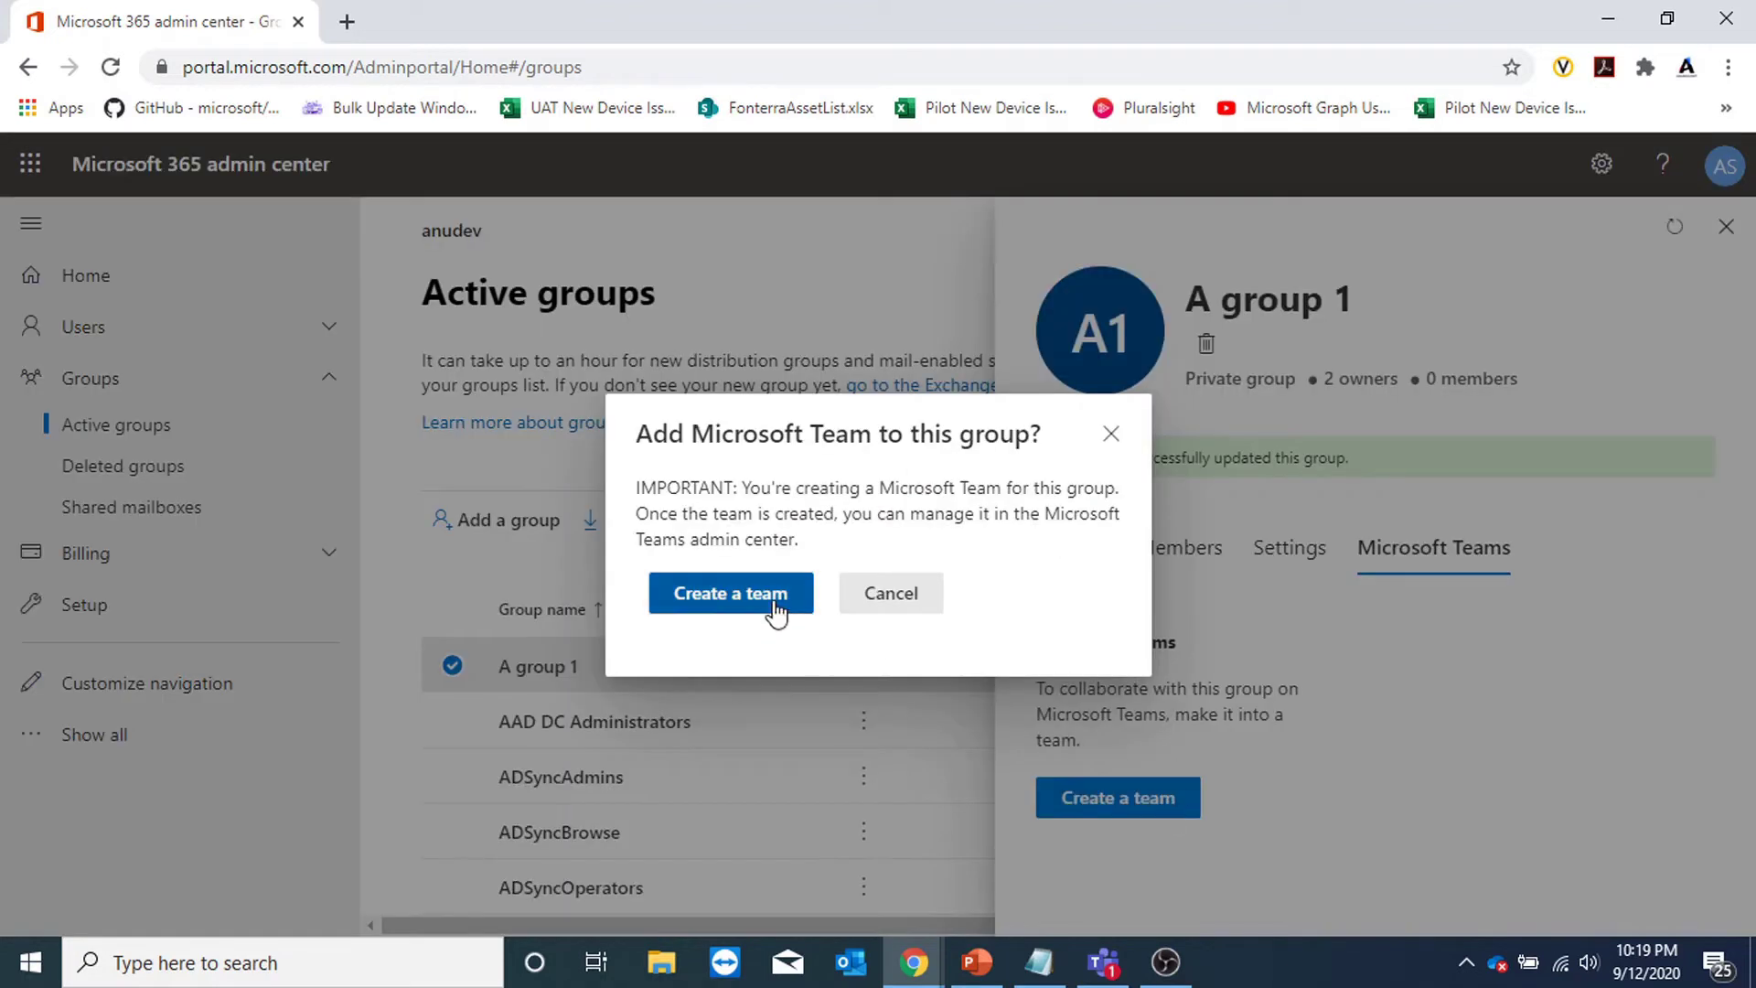
{"action": "left_click", "coordinate": [776, 606]}
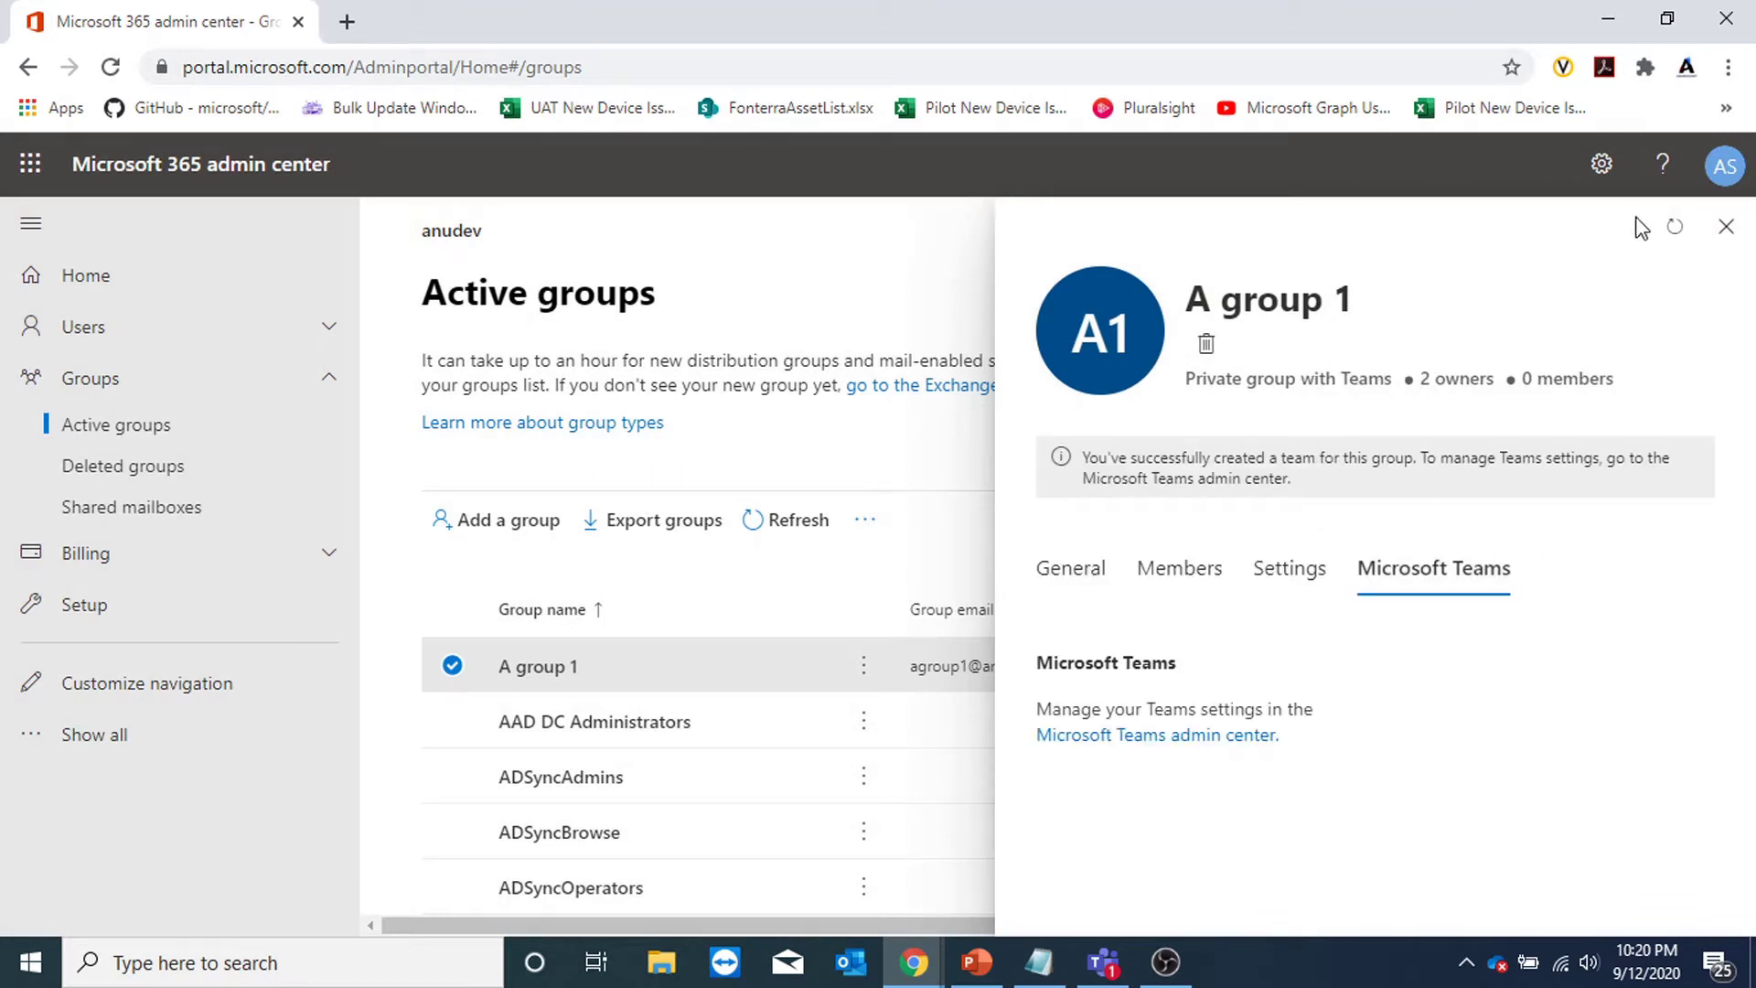
{"action": "left_click", "coordinate": [1674, 228]}
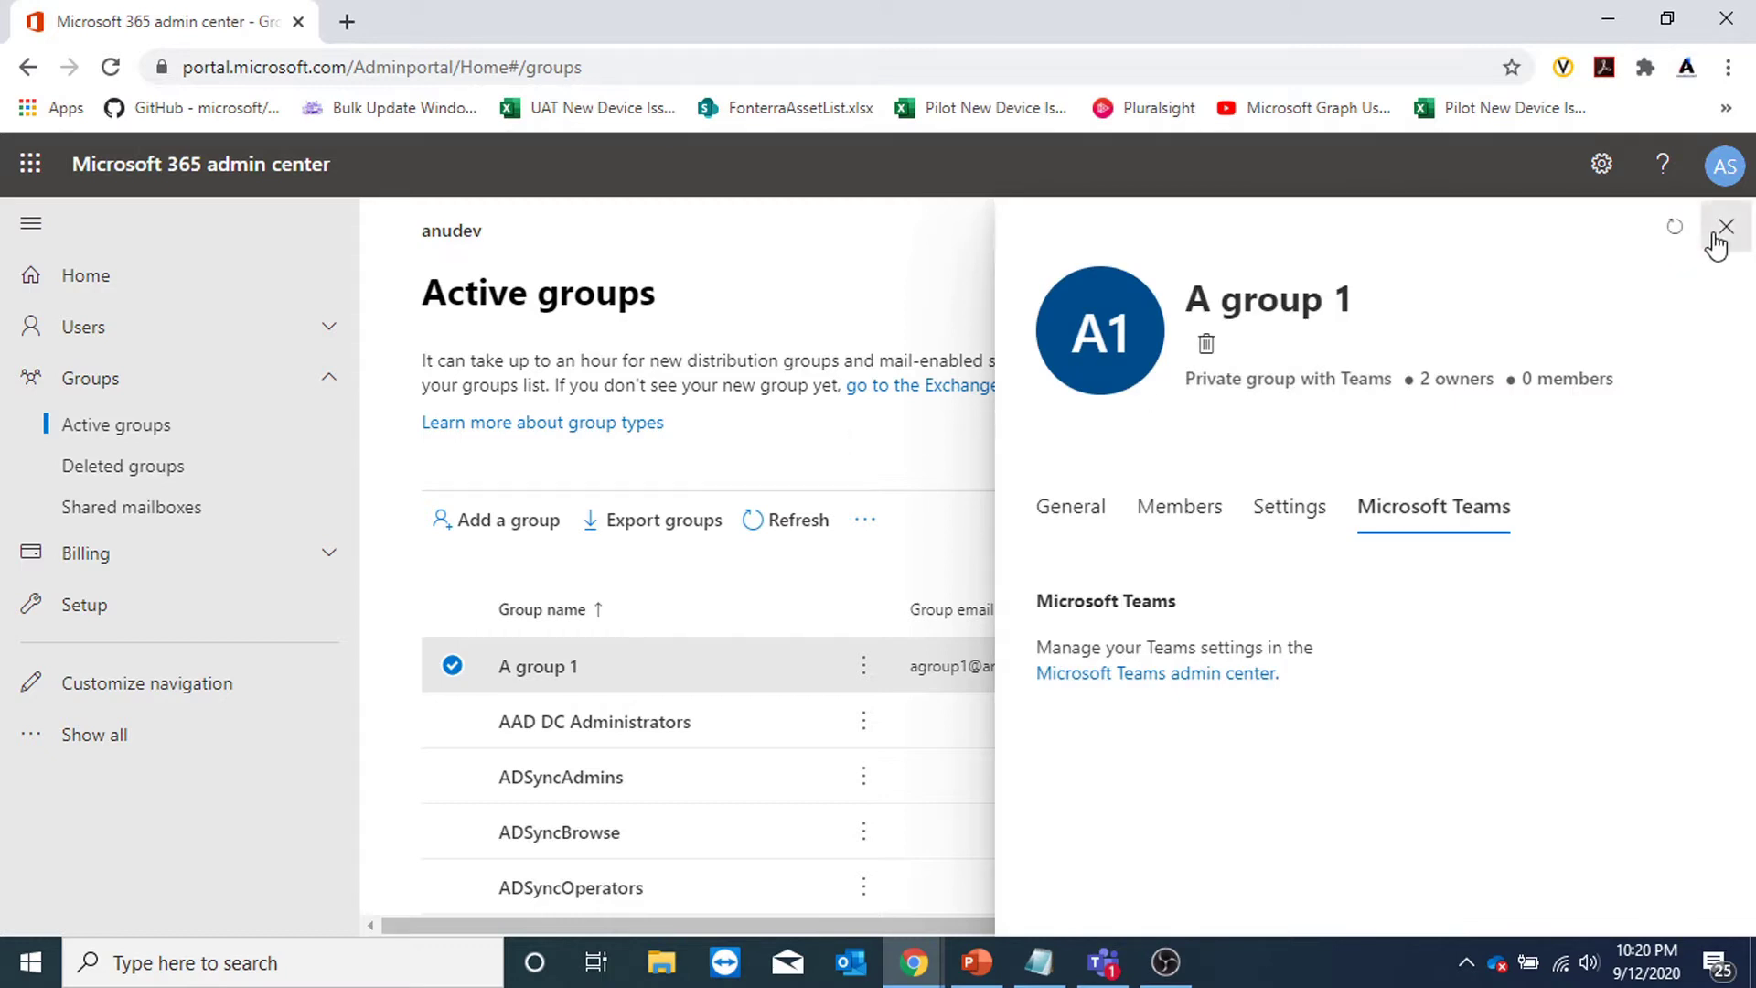
{"action": "left_click", "coordinate": [1726, 226]}
{"action": "left_click", "coordinate": [786, 519]}
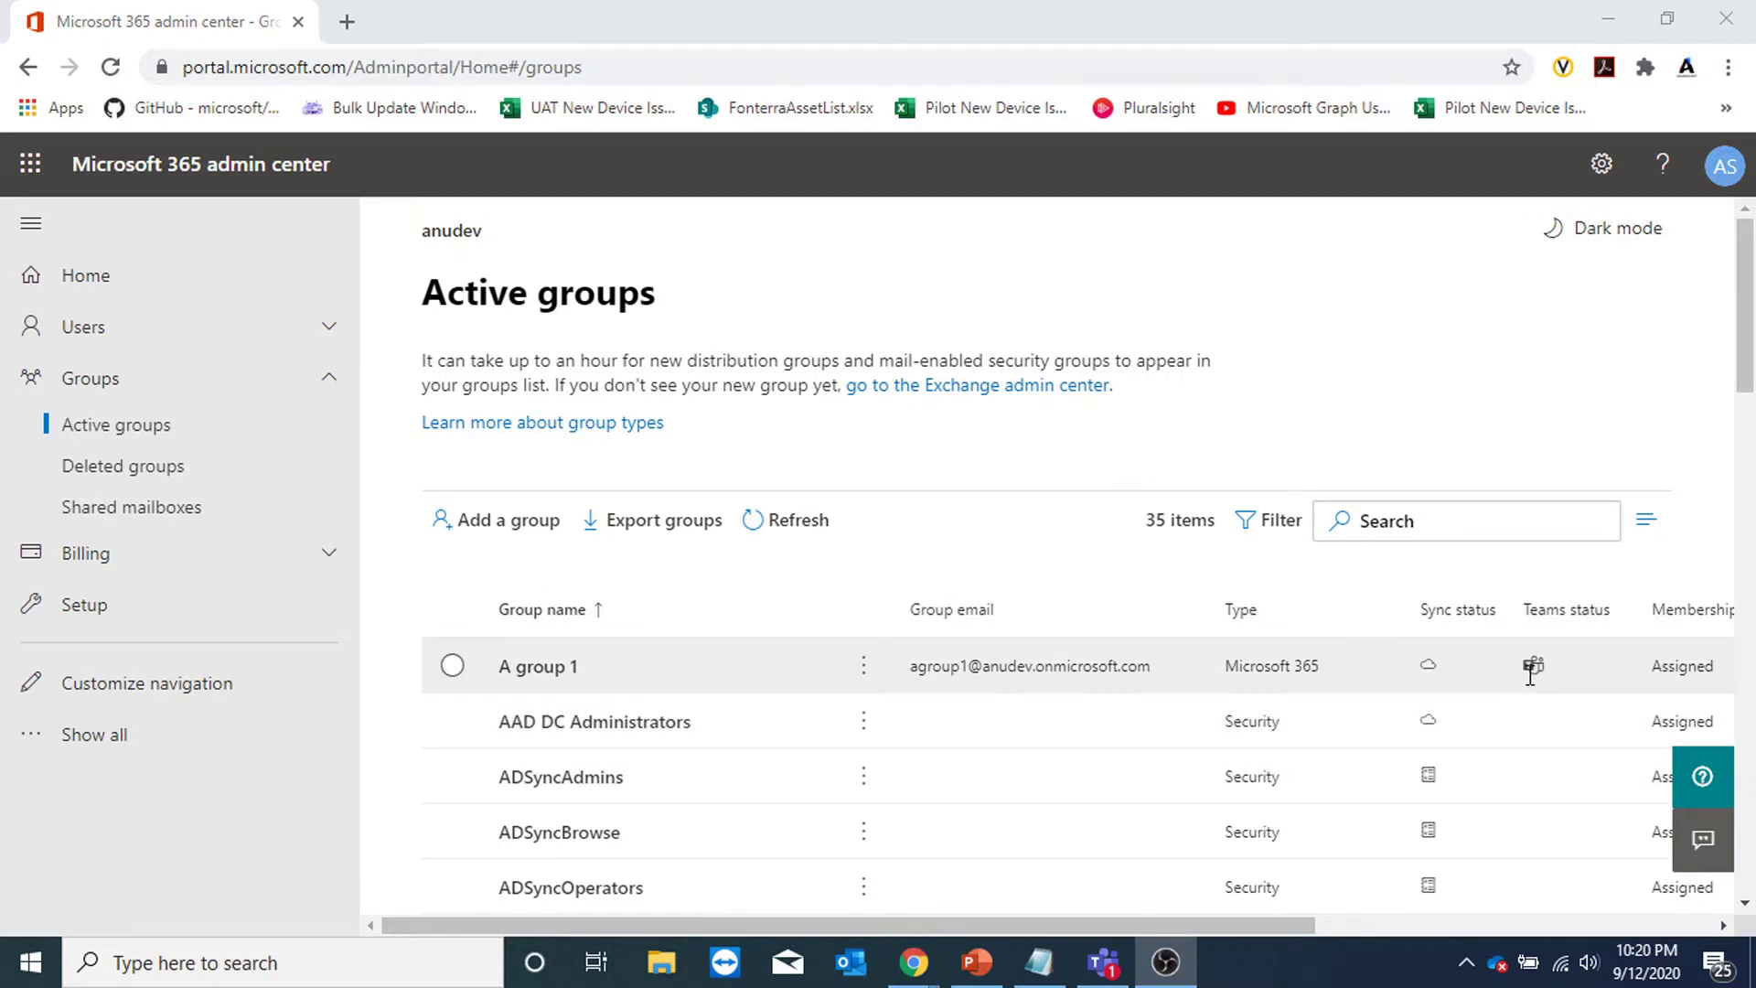
{"action": "mouse_move", "coordinate": [1532, 665]}
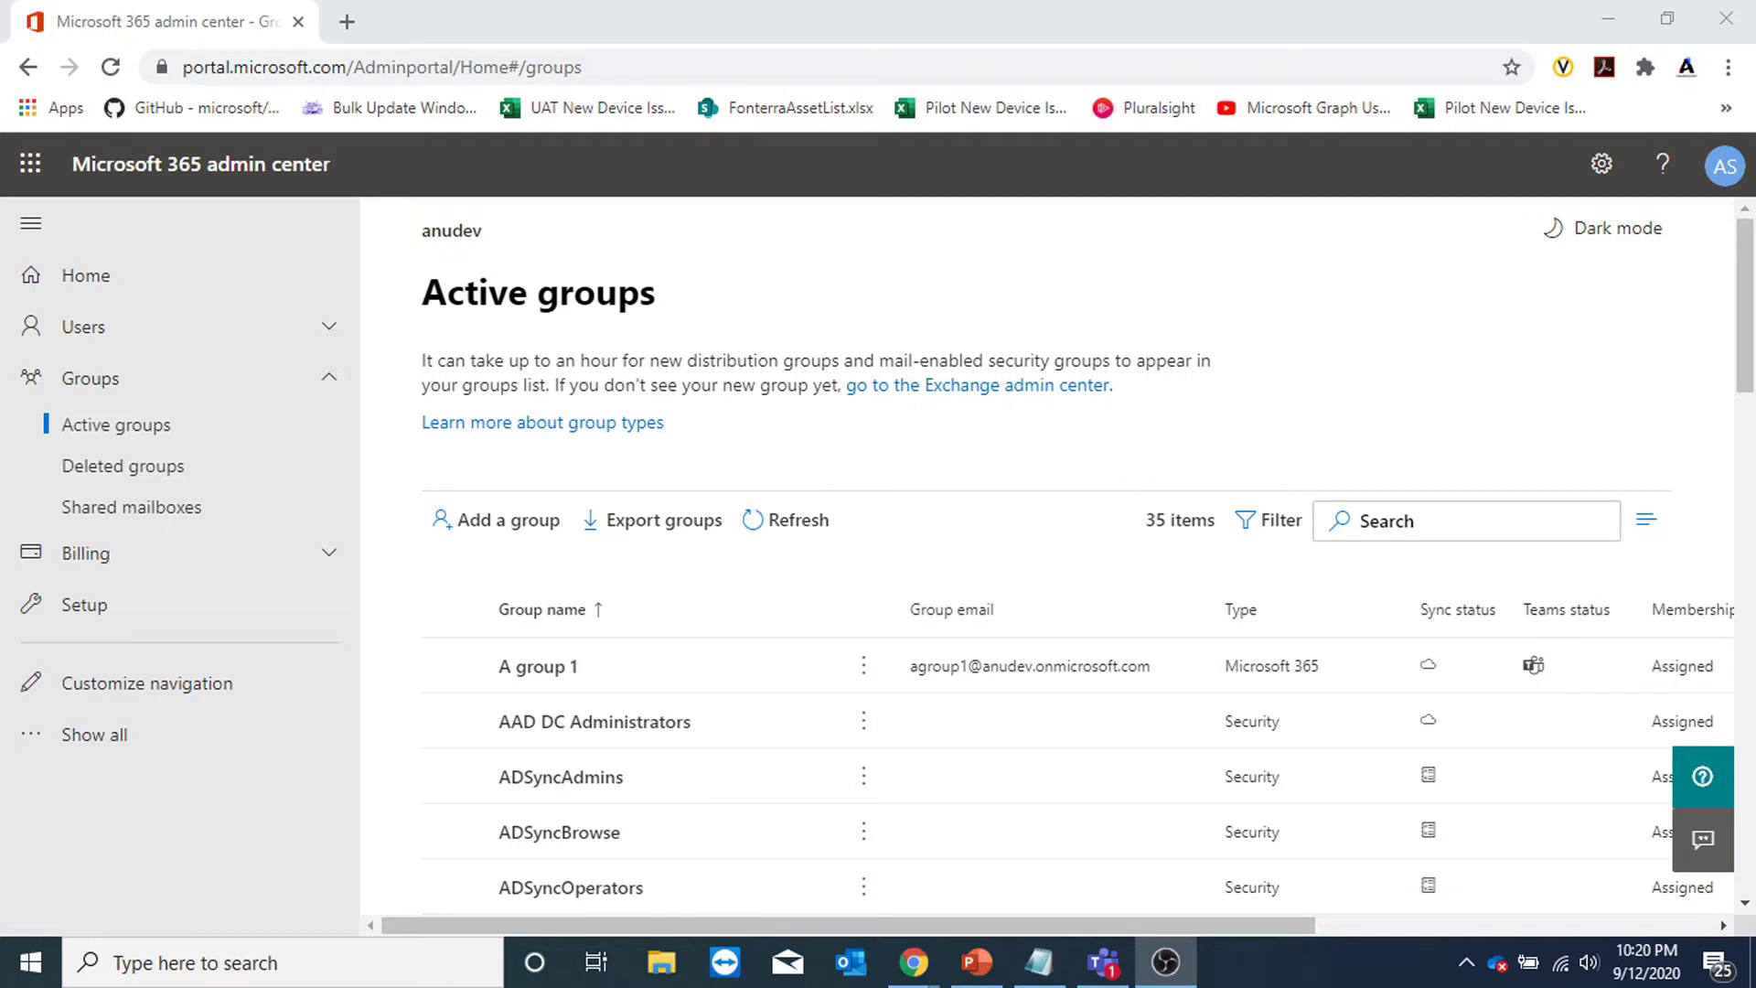
Add the user found by searching 'mailu' as a member of A group 1.
{"action": "left_click", "coordinate": [538, 668]}
{"action": "left_click", "coordinate": [1180, 514]}
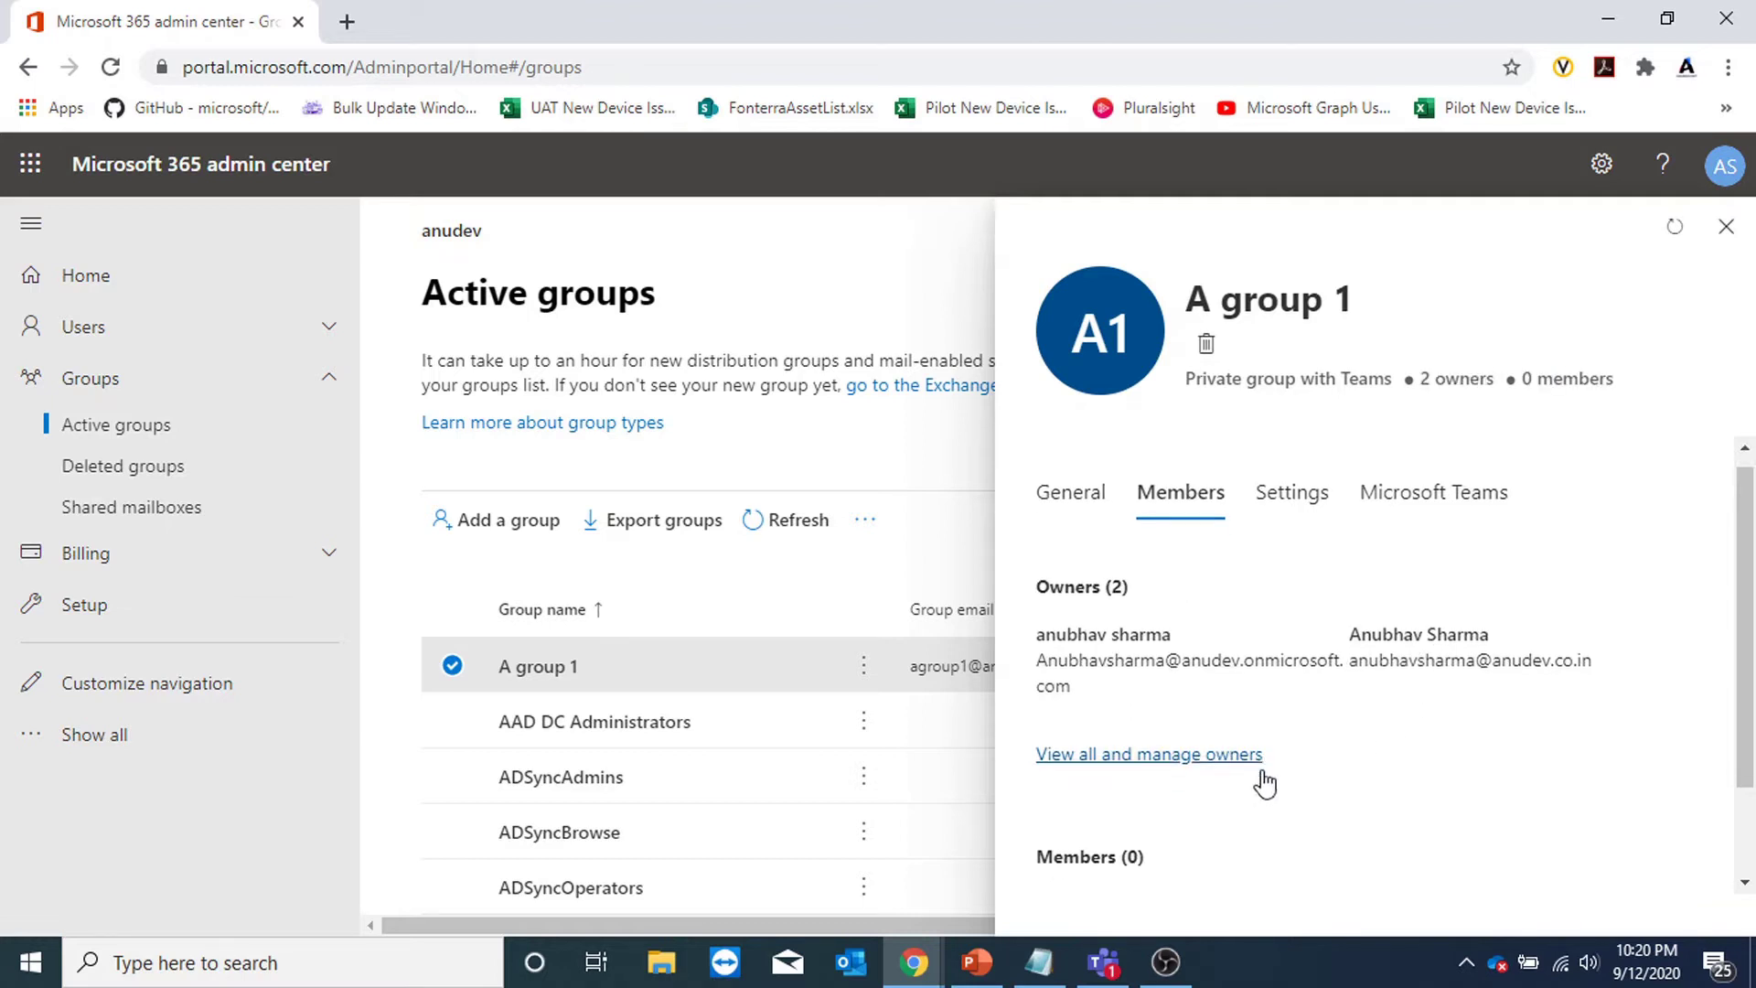
{"action": "left_click", "coordinate": [1227, 790]}
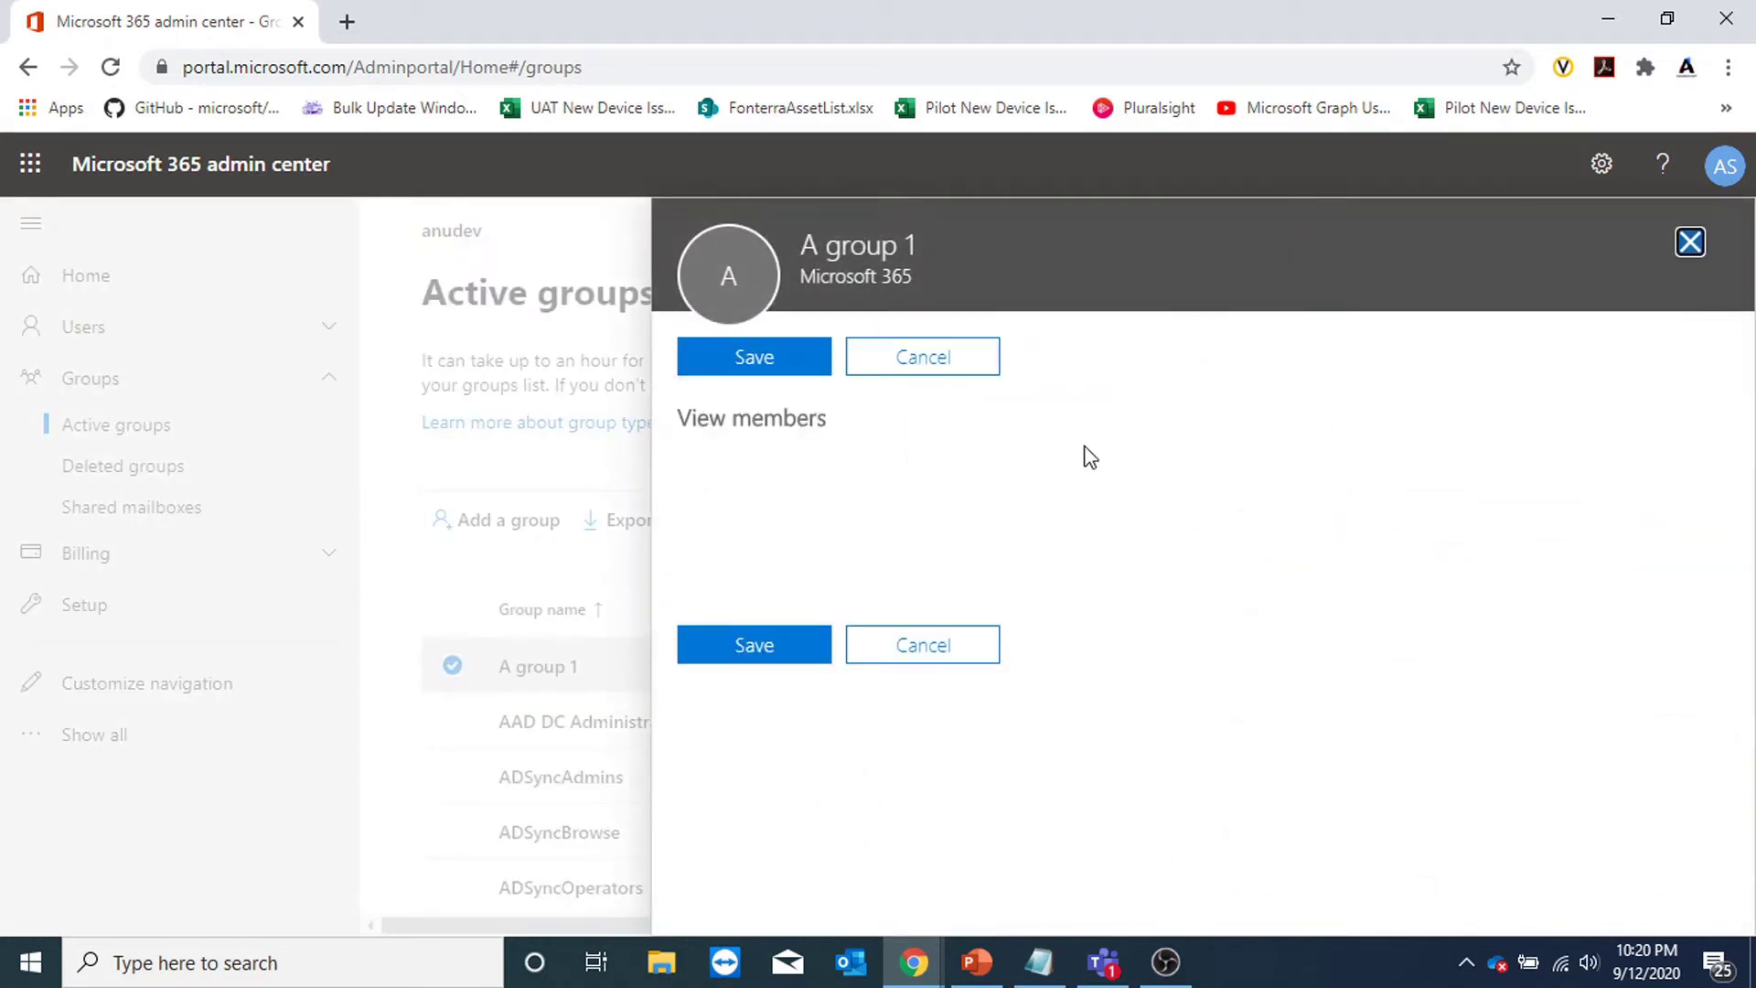
{"action": "left_click", "coordinate": [773, 356]}
{"action": "left_click", "coordinate": [1013, 506]}
{"action": "type", "text": "mailu"}
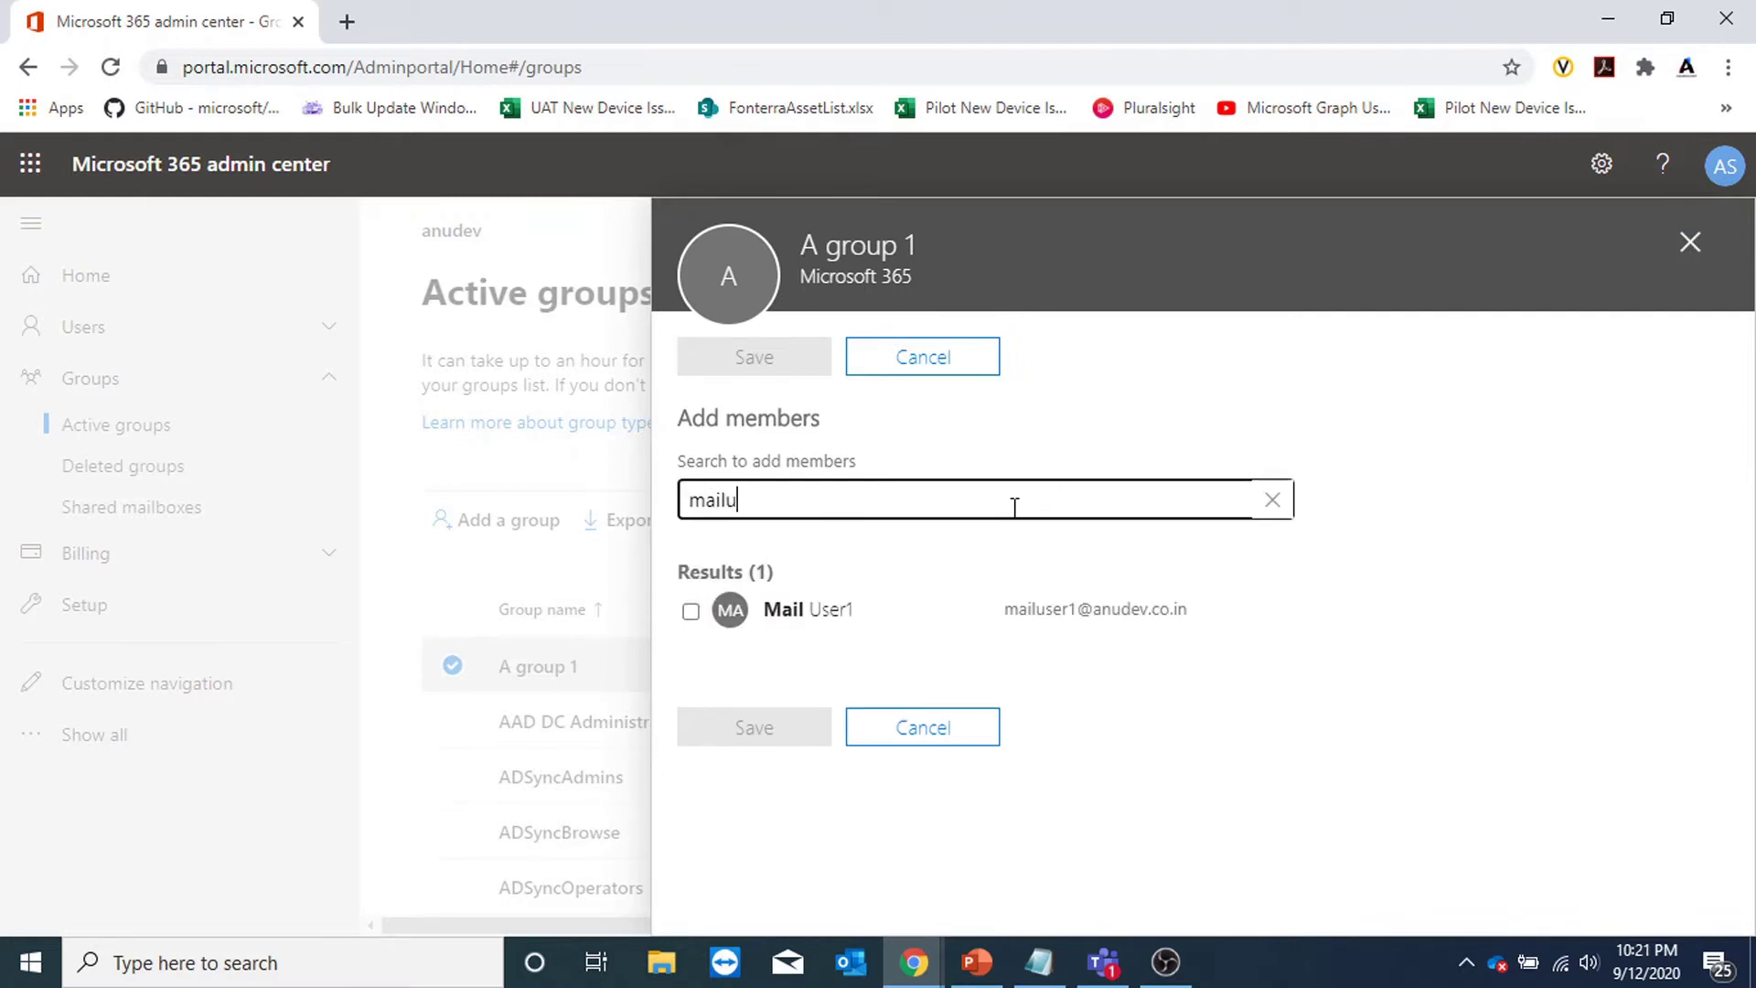
{"action": "left_click", "coordinate": [691, 613]}
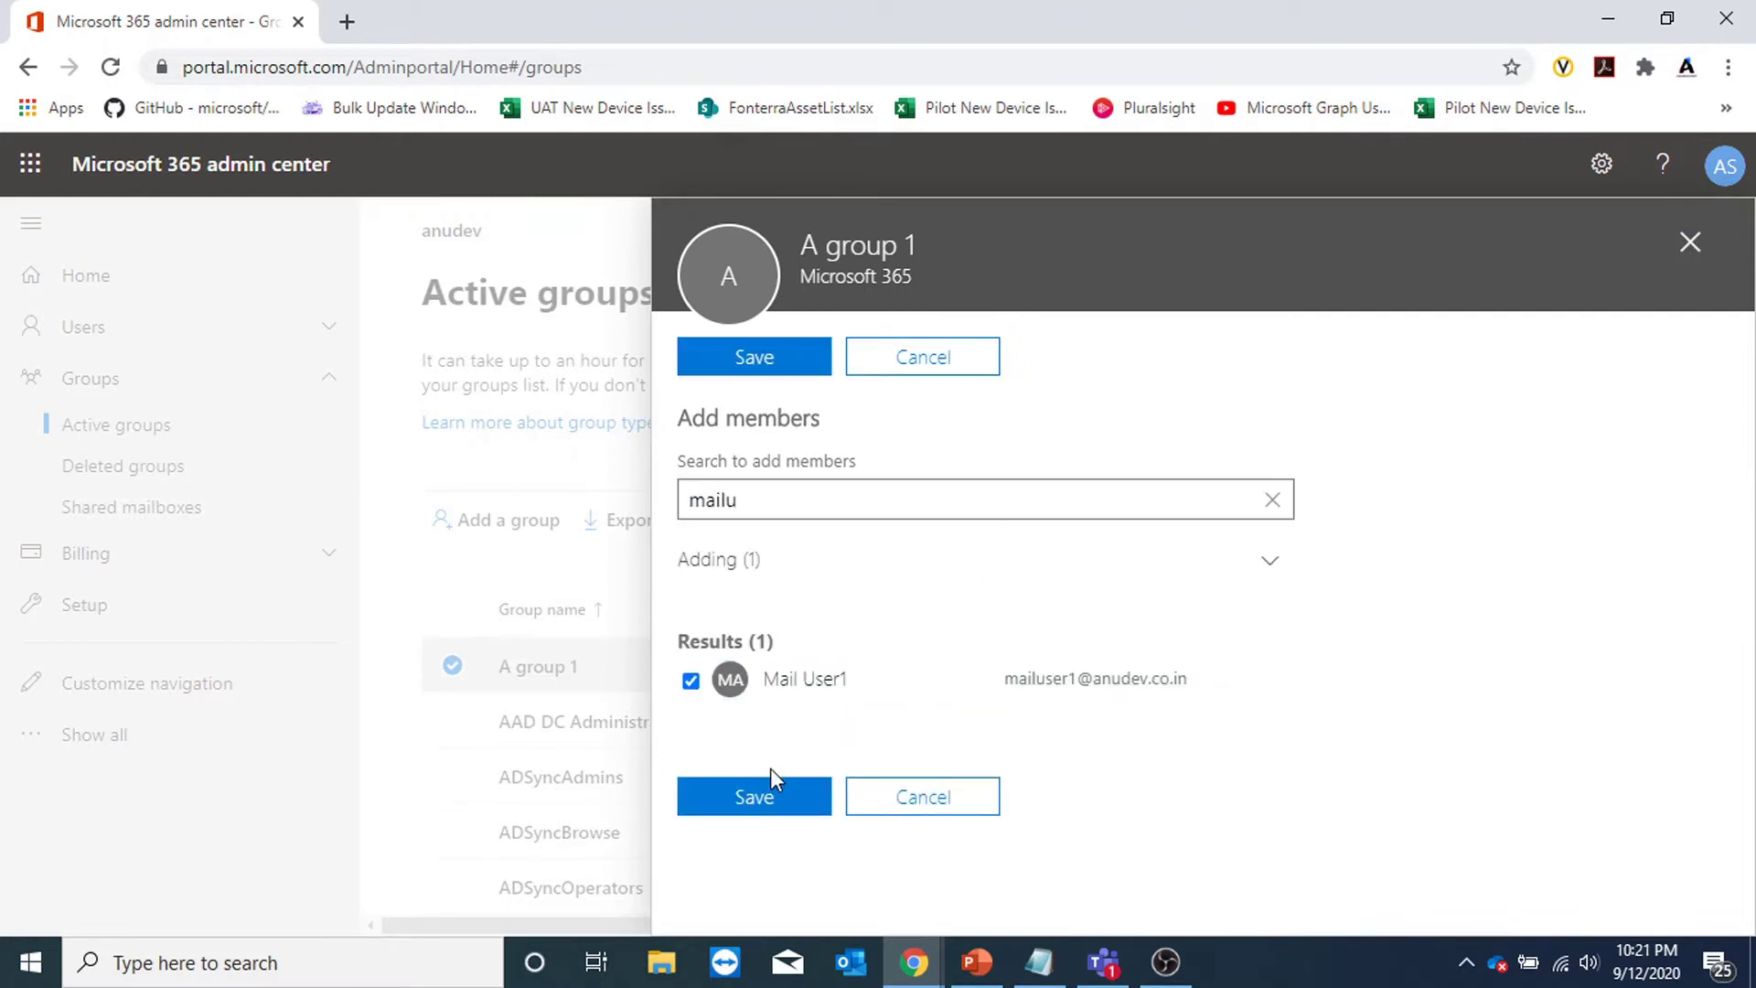
{"action": "left_click", "coordinate": [771, 788]}
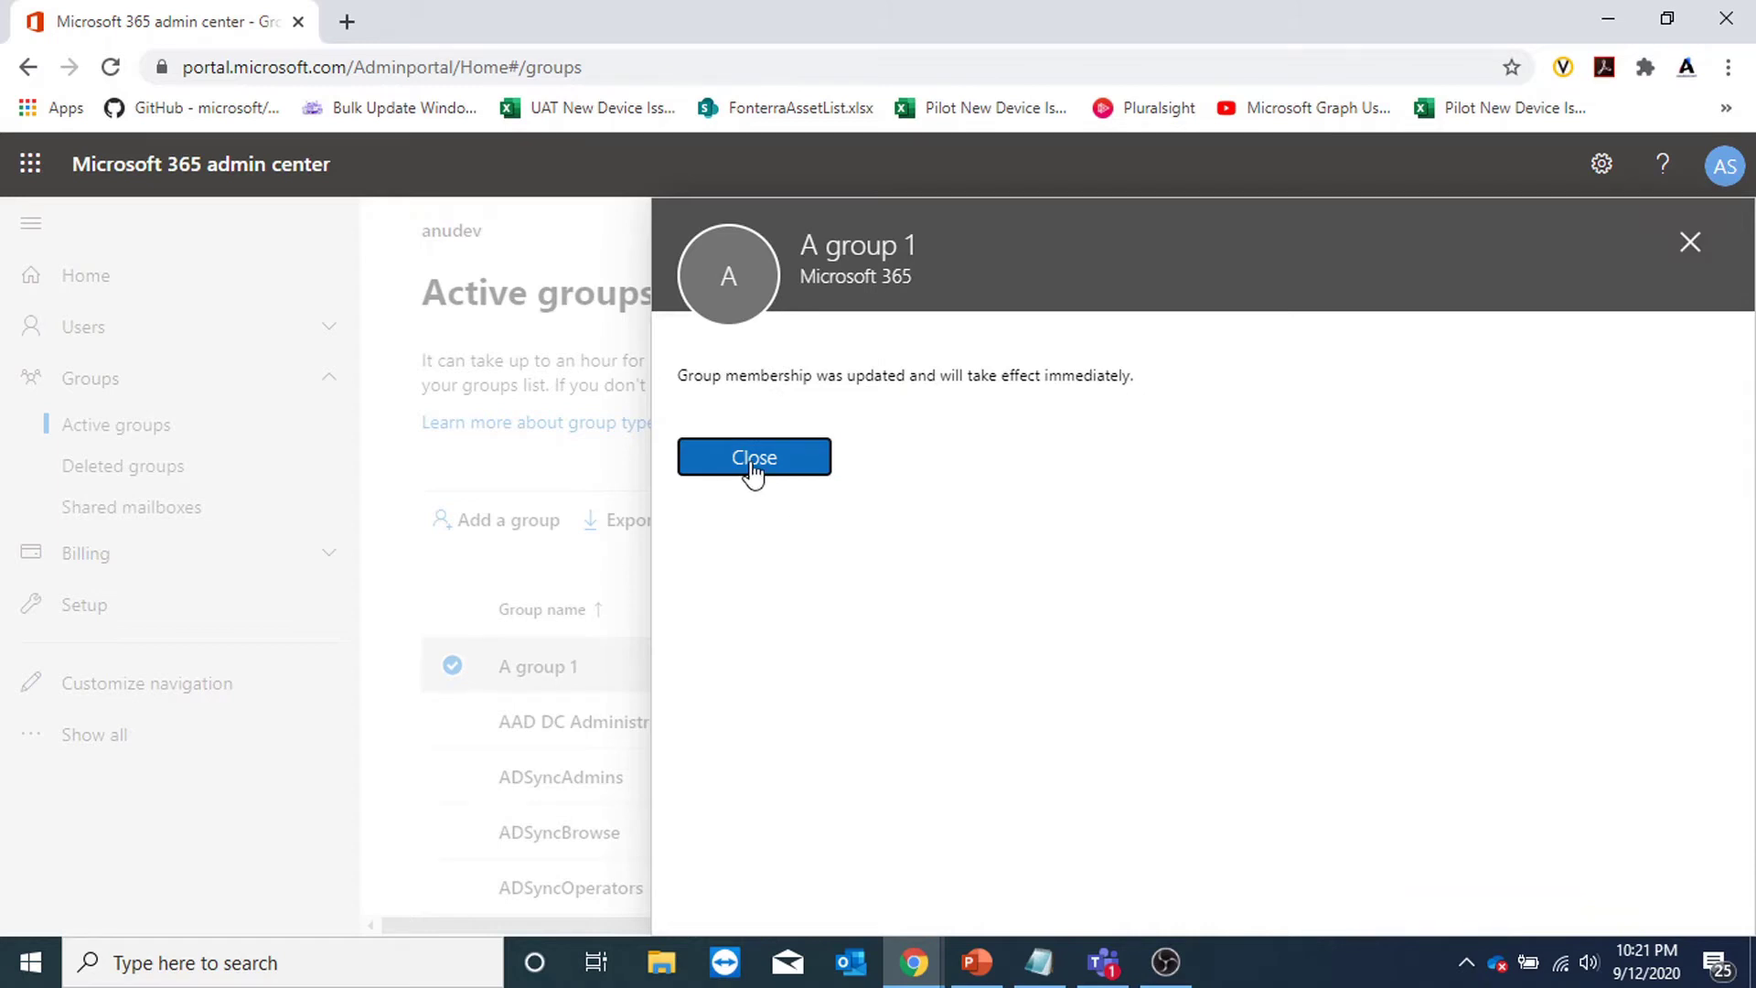
{"action": "left_click", "coordinate": [753, 462]}
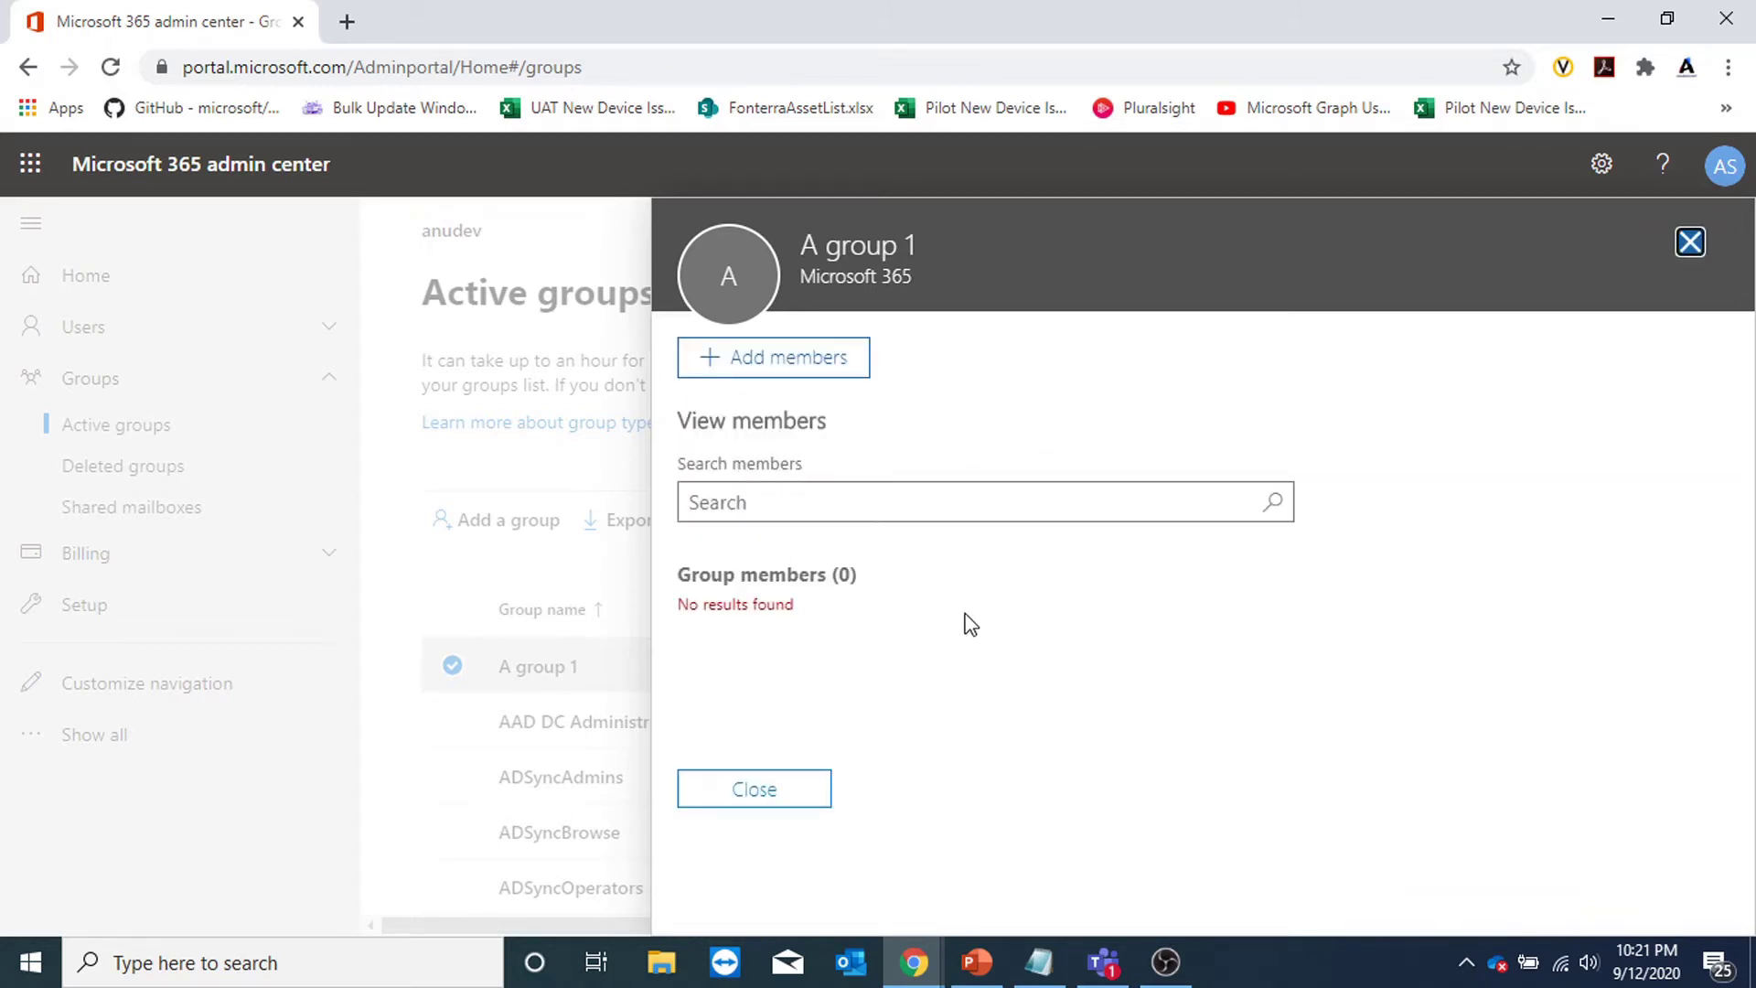
{"action": "left_click", "coordinate": [1677, 245]}
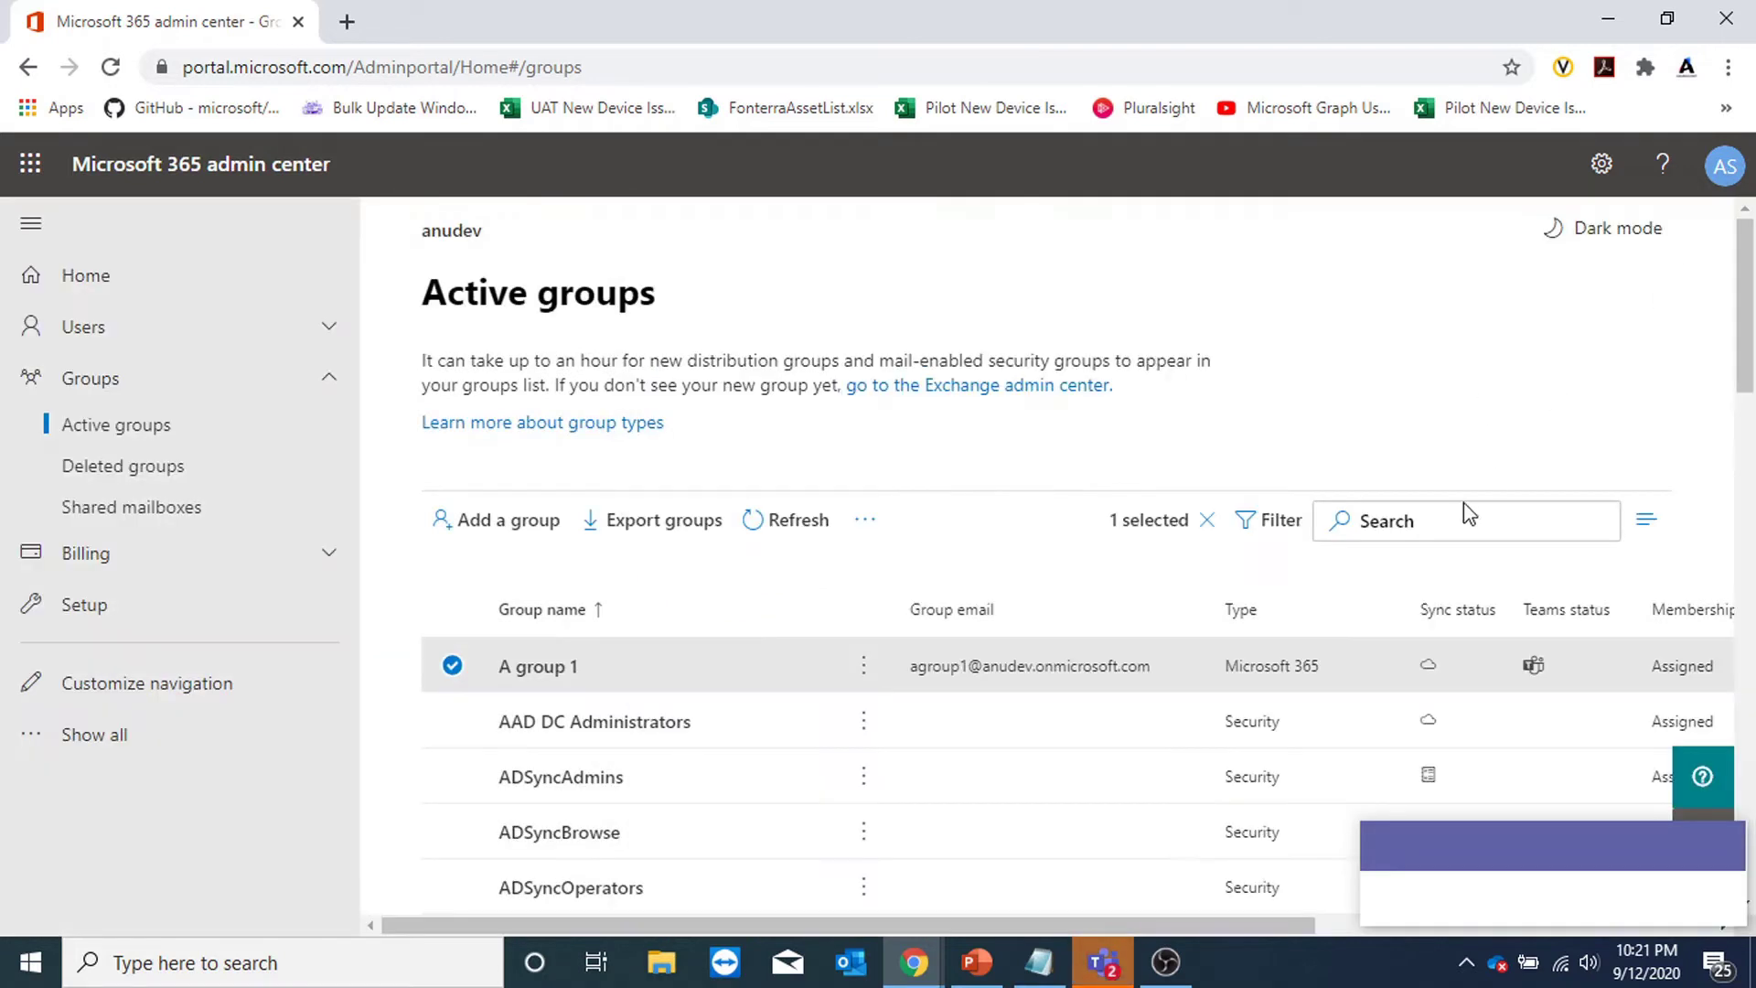
Reopen A group 1 to confirm 2 owners and 1 member.
{"action": "left_click", "coordinate": [538, 676]}
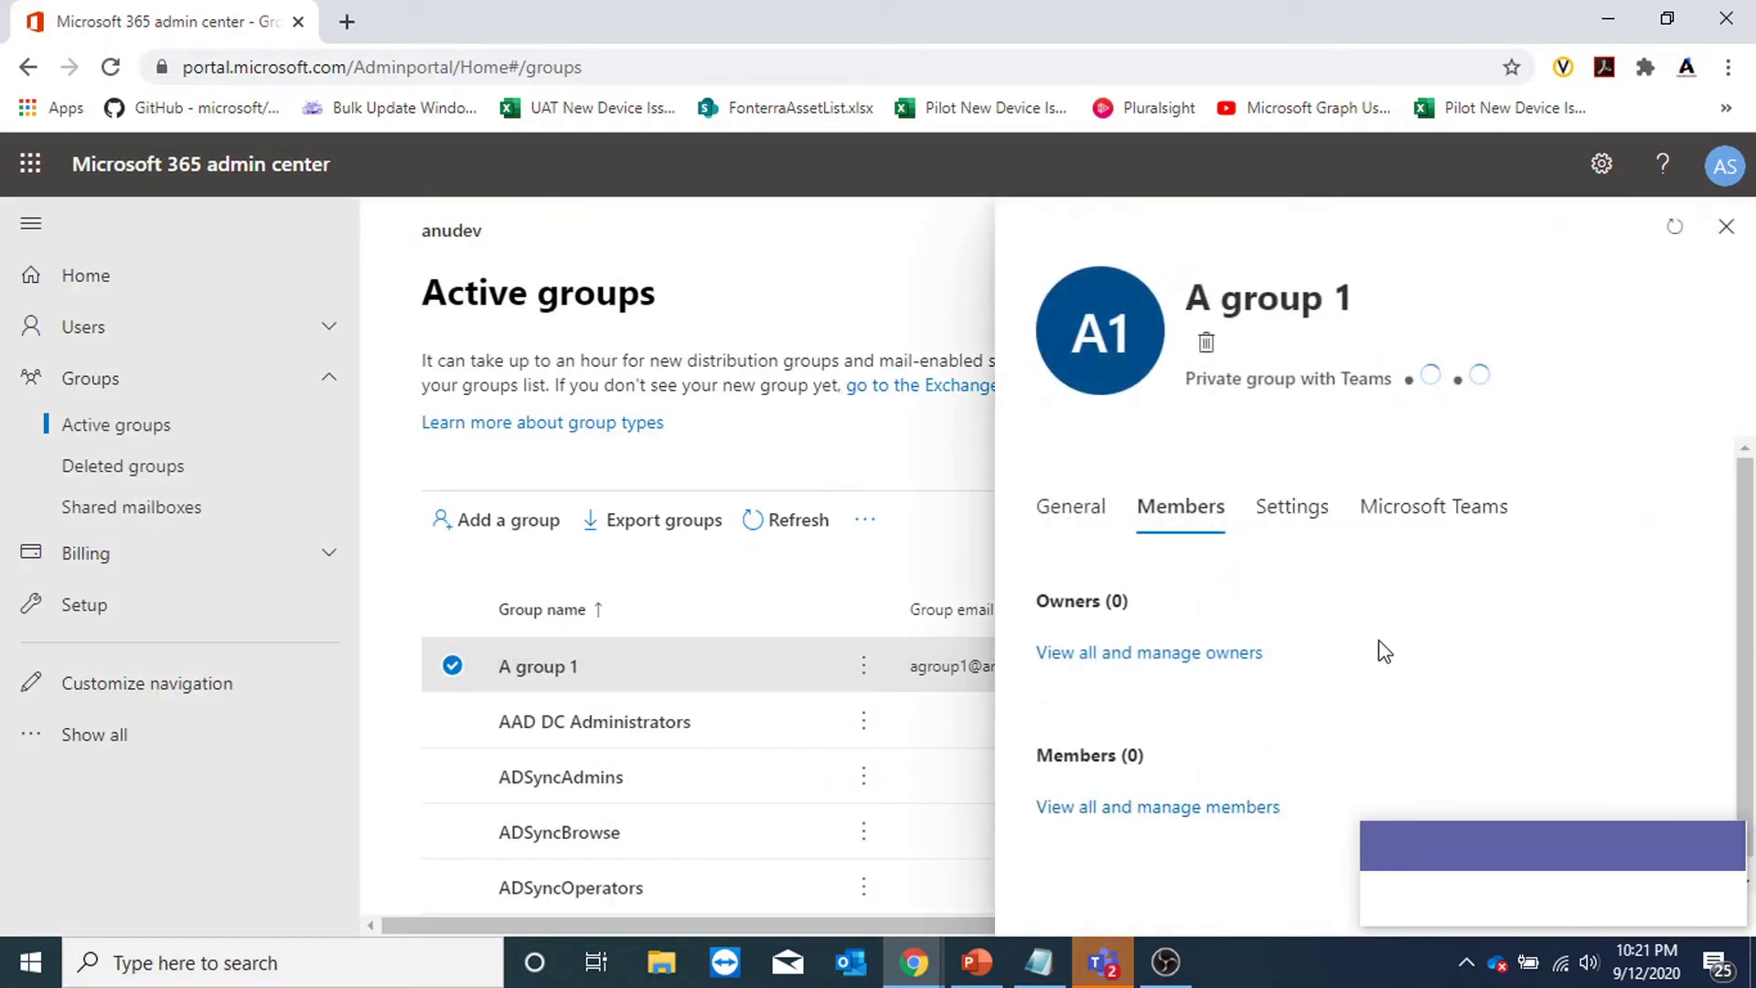
{"action": "scroll", "coordinate": [1477, 686], "scroll_direction": "down", "scroll_amount": 2}
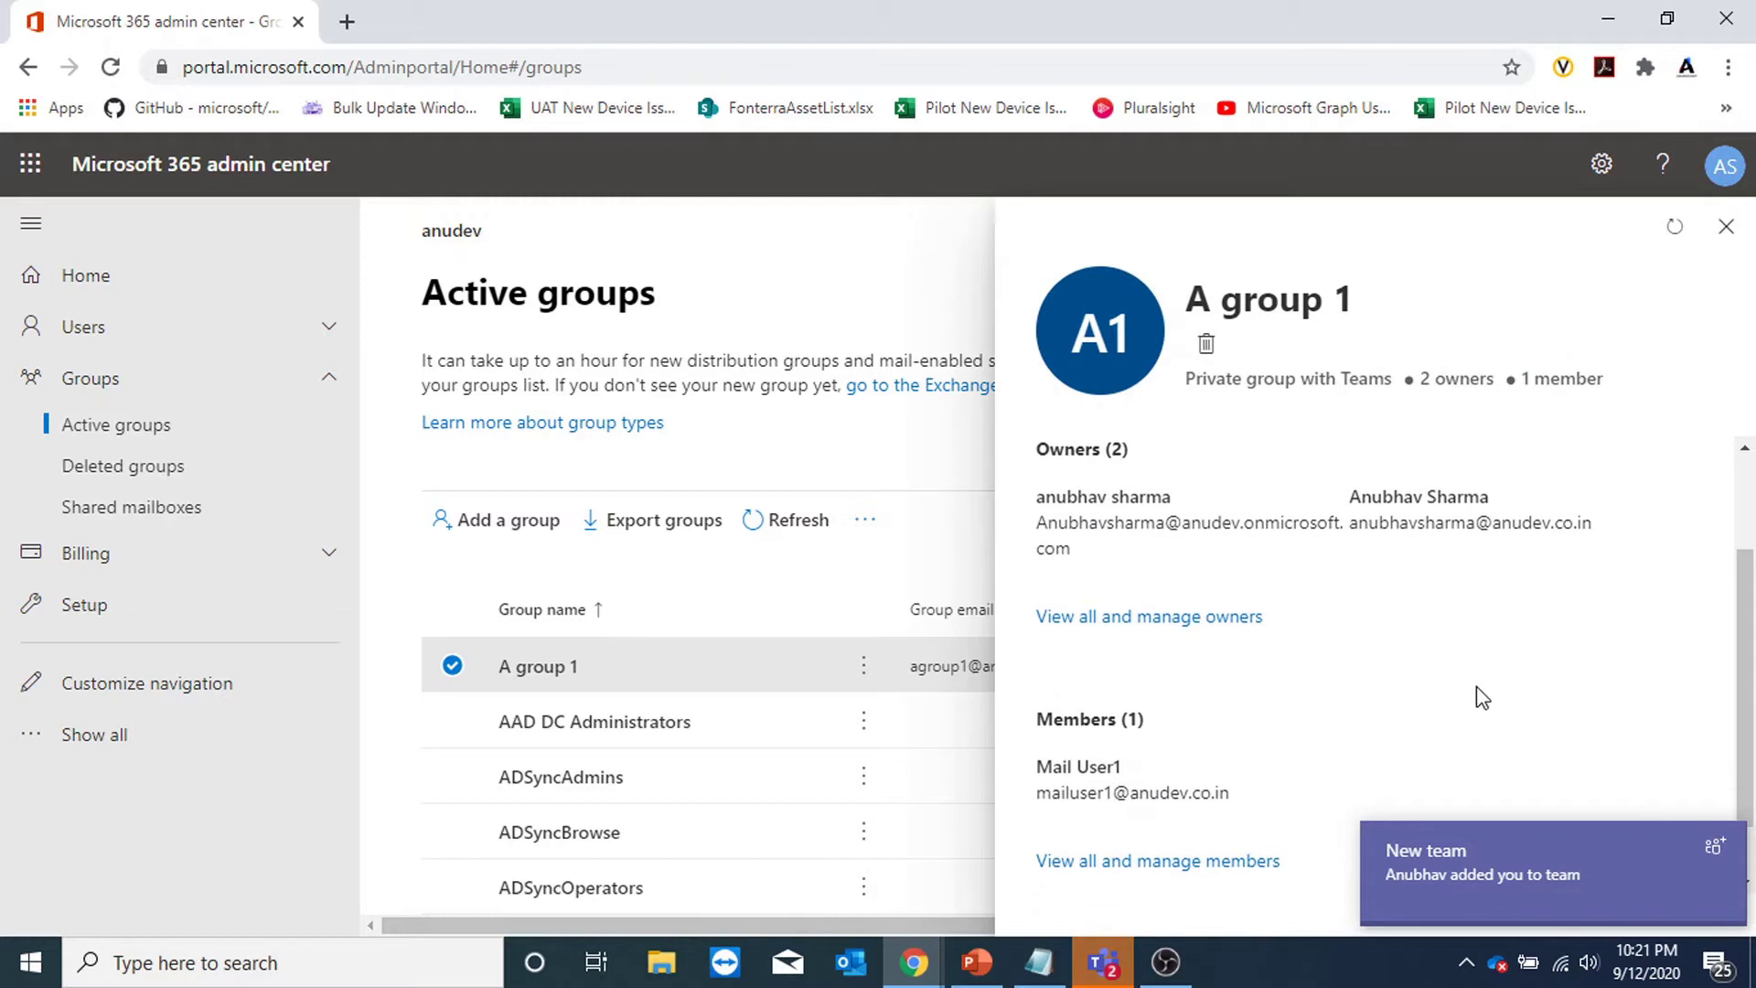
{"action": "left_click", "coordinate": [1726, 226]}
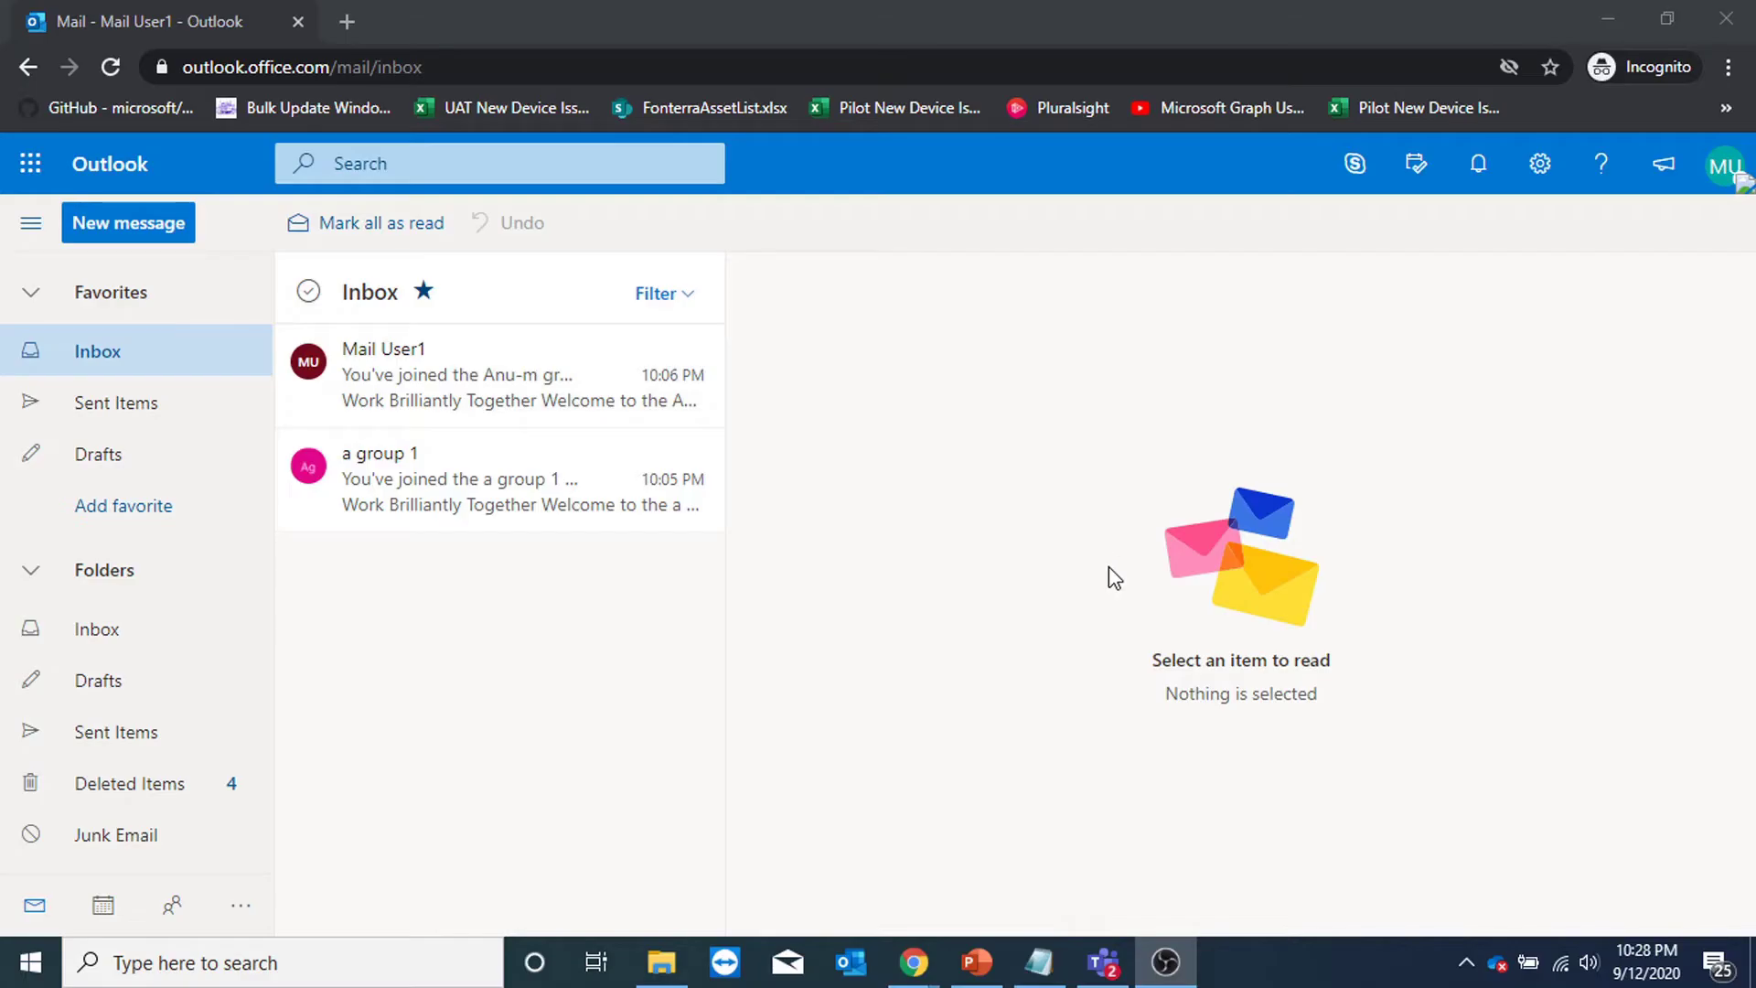
Open the a group 1 mailbox under Groups in the Outlook folder pane.
{"action": "scroll", "coordinate": [106, 588], "scroll_direction": "down", "scroll_amount": 3}
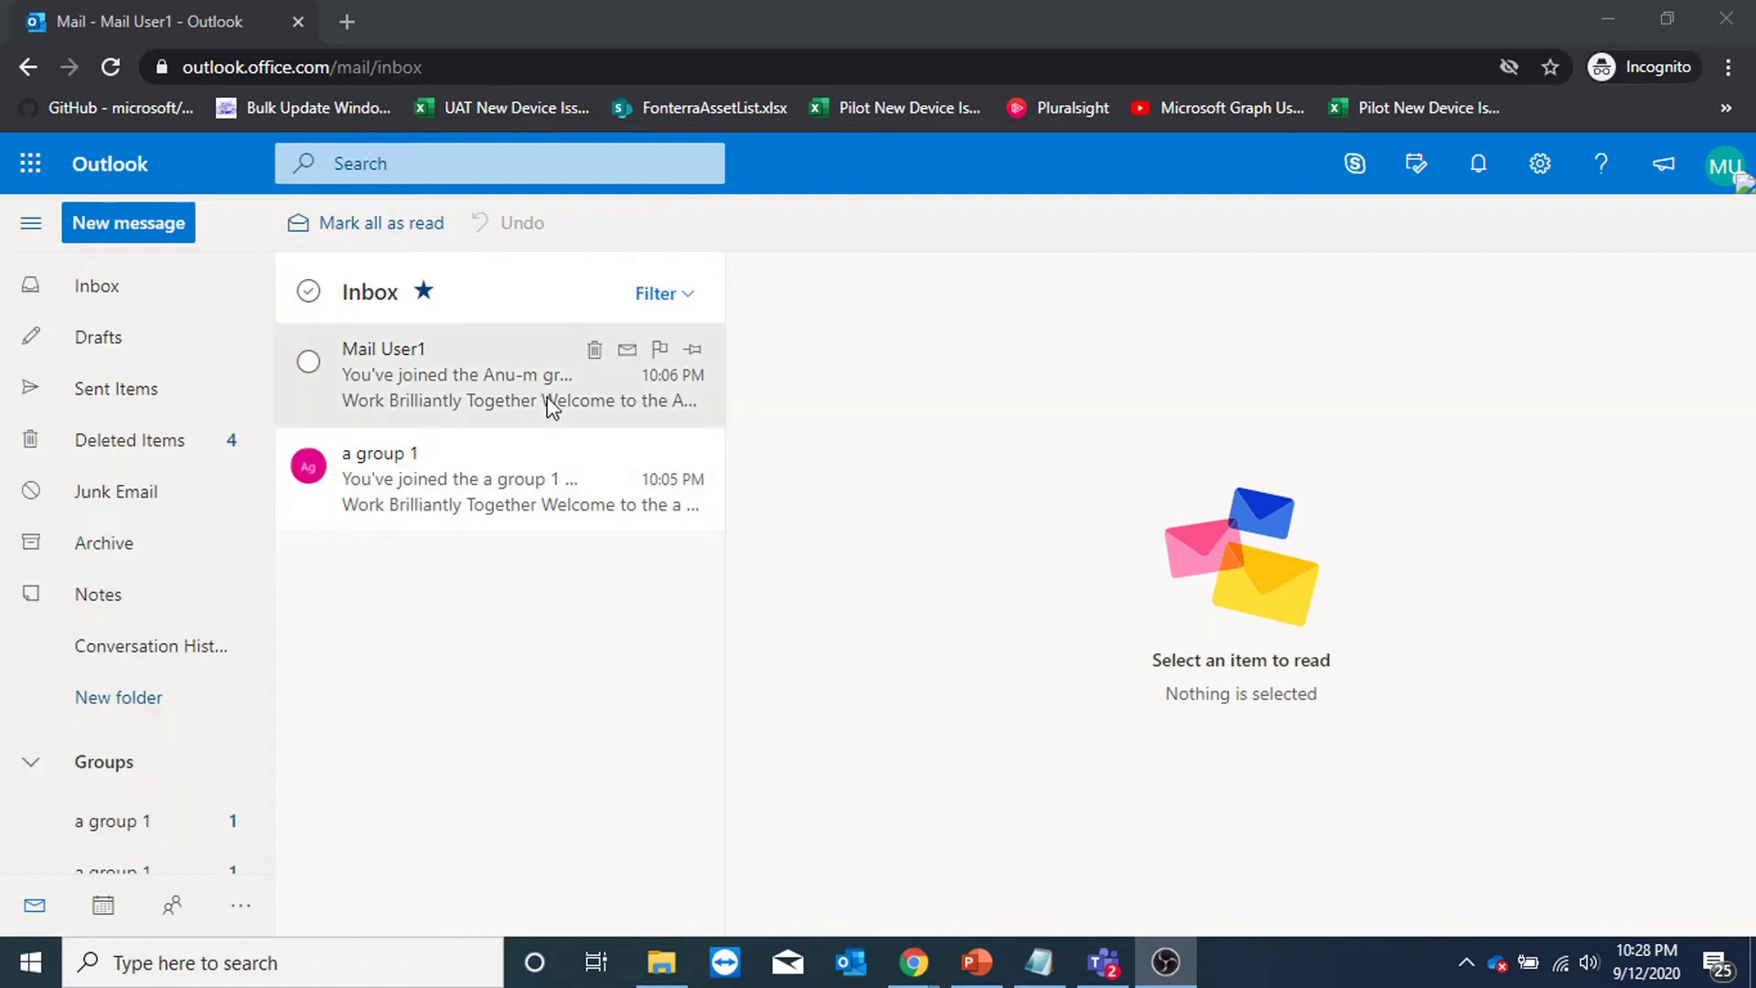
{"action": "scroll", "coordinate": [218, 479], "scroll_direction": "down", "scroll_amount": 2}
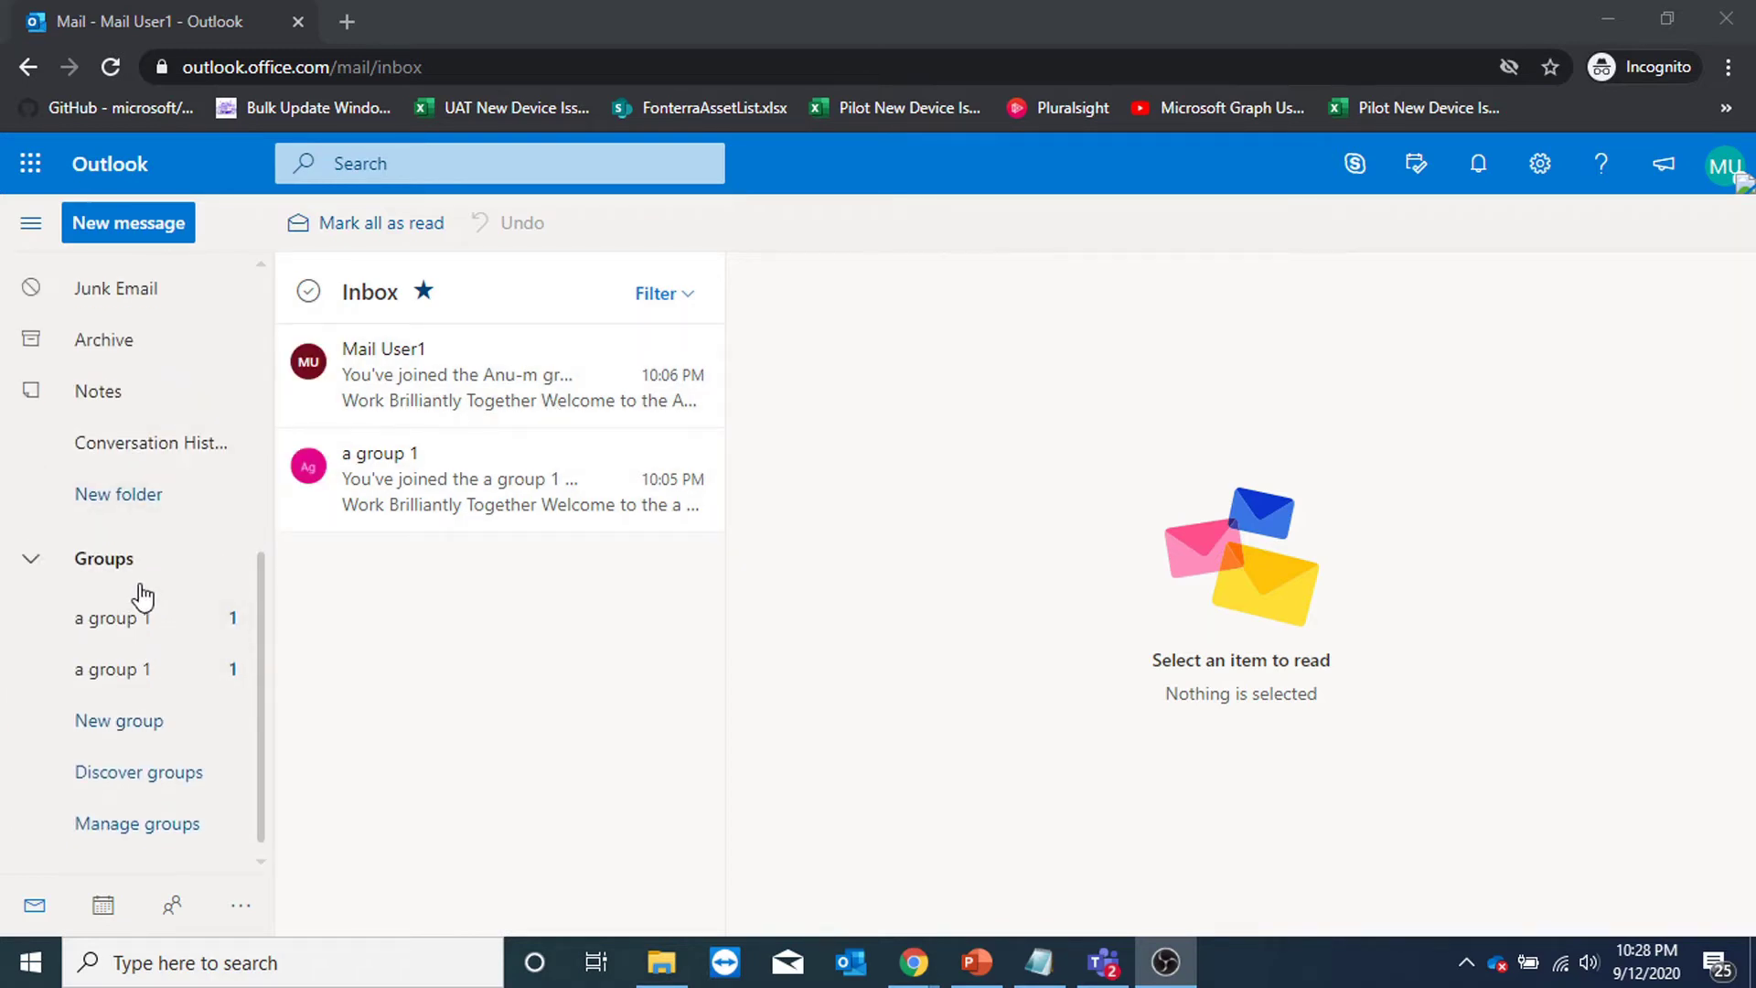
{"action": "left_click", "coordinate": [147, 641]}
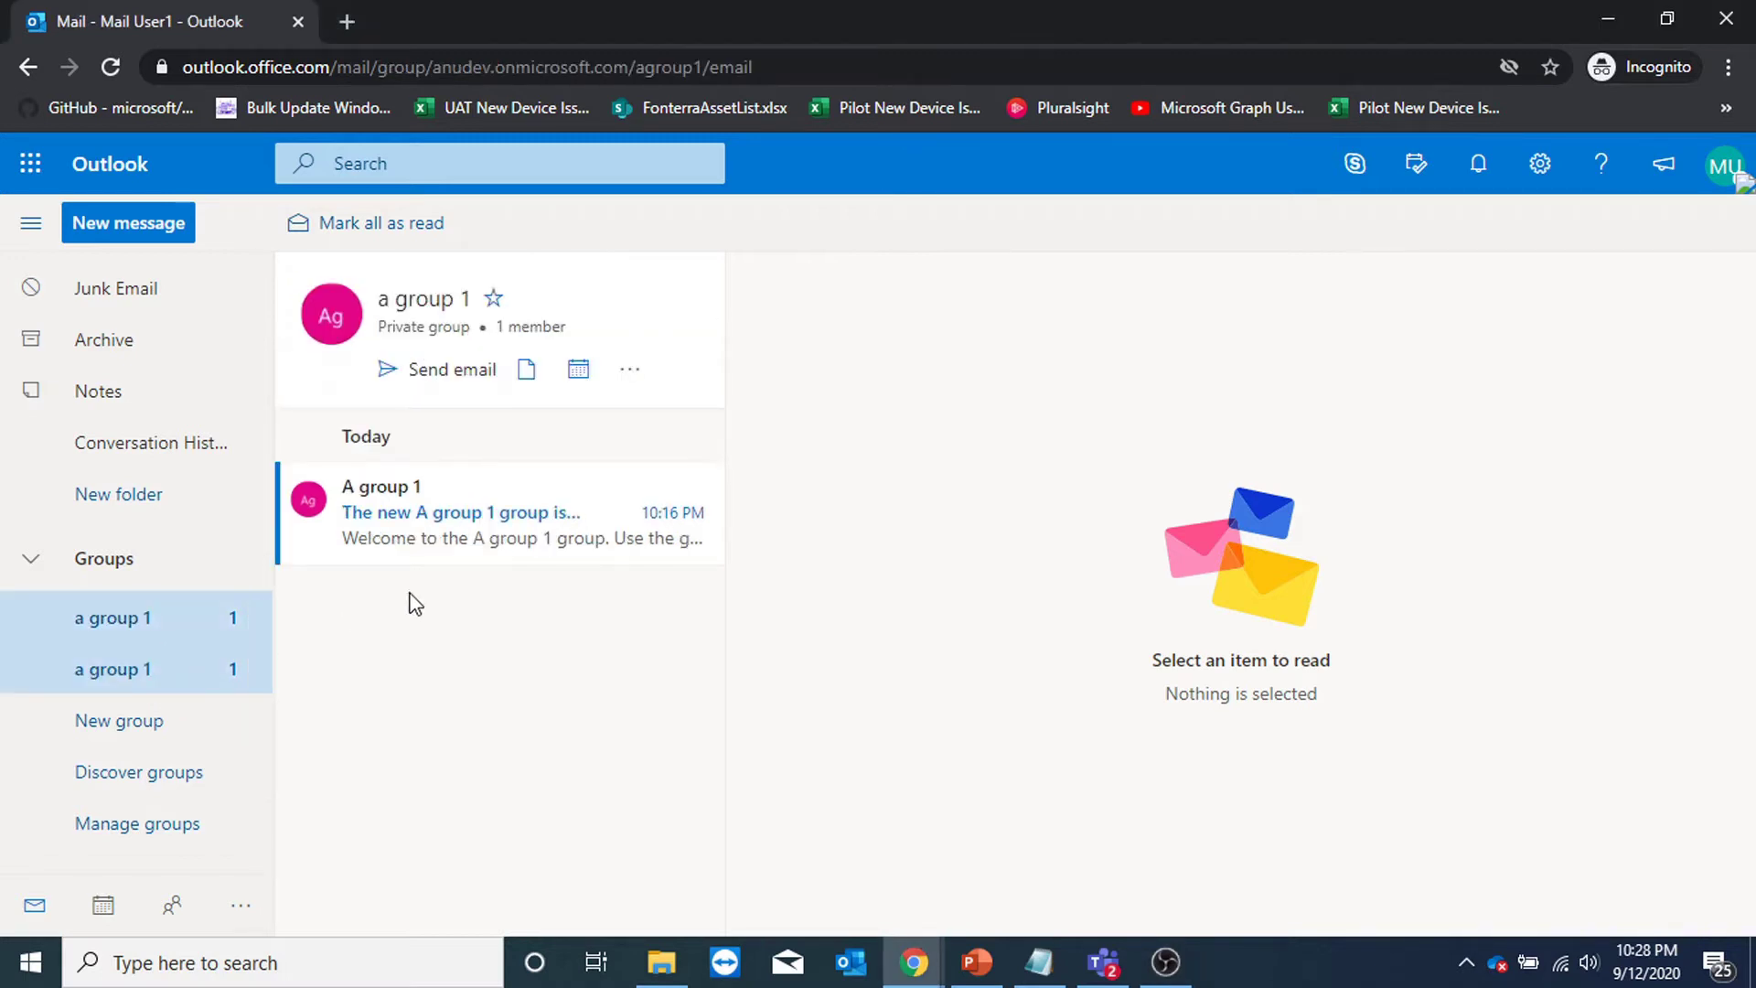
Try a group 1's email, Files and calendar views, then open its Group Settings.
{"action": "left_click", "coordinate": [455, 373]}
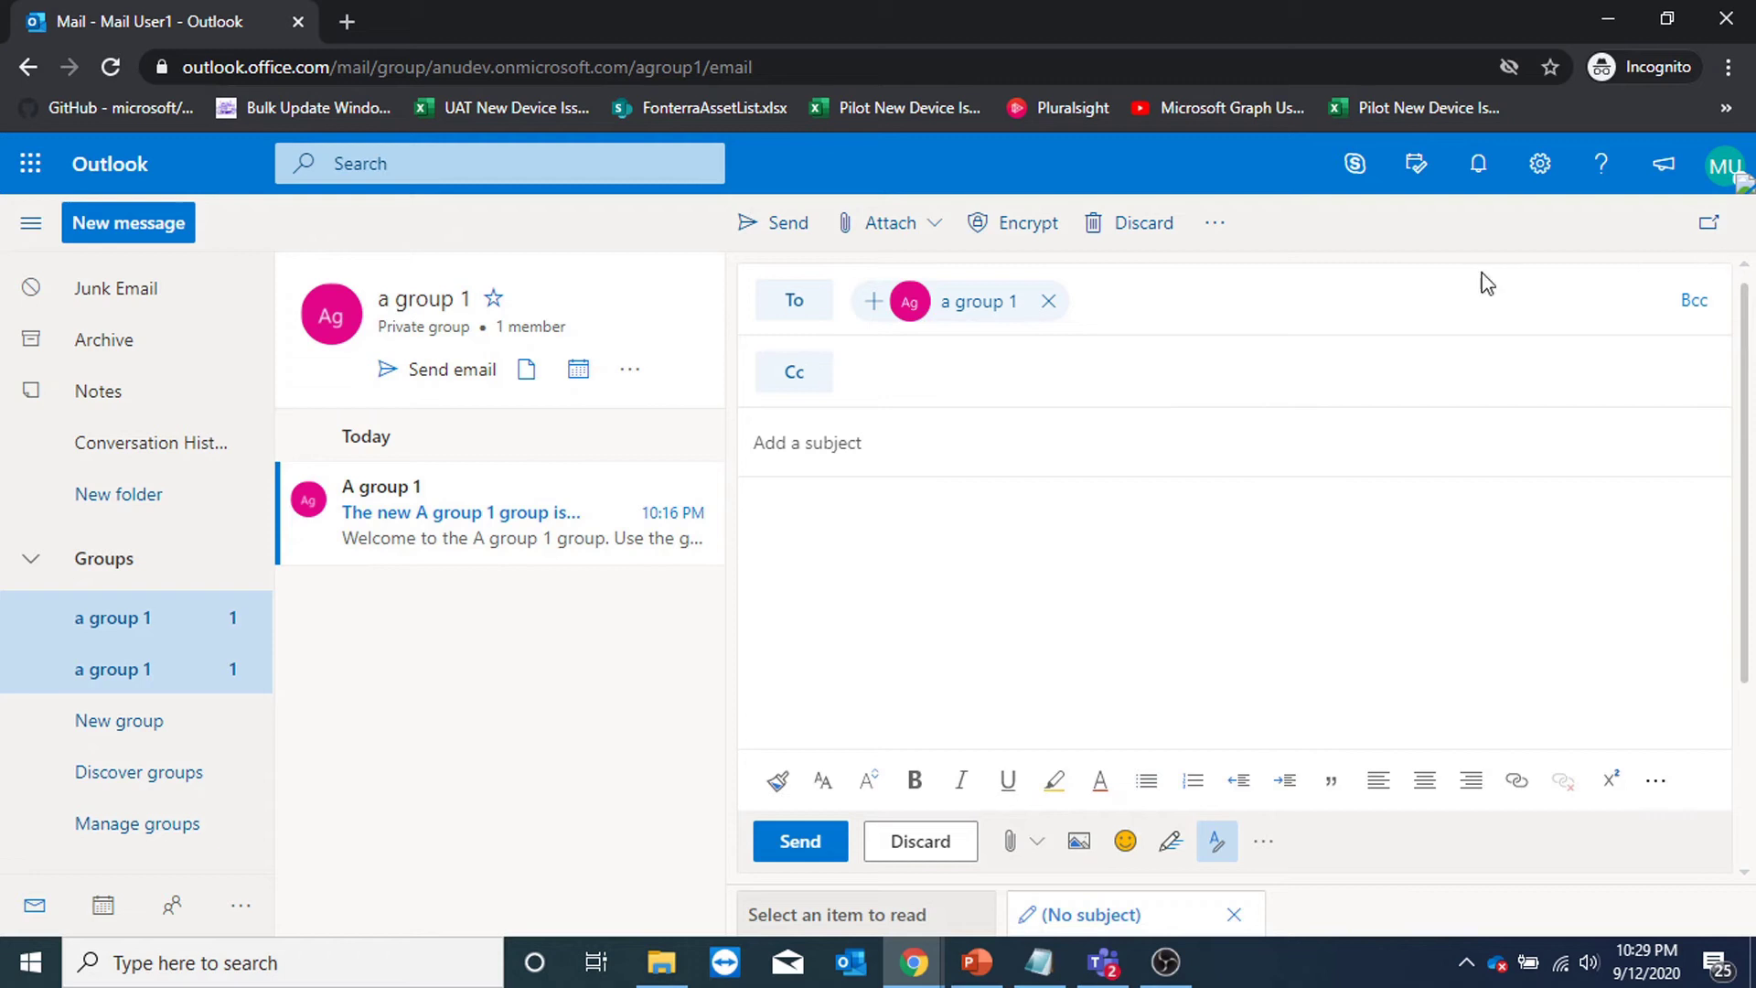
{"action": "left_click", "coordinate": [1139, 236]}
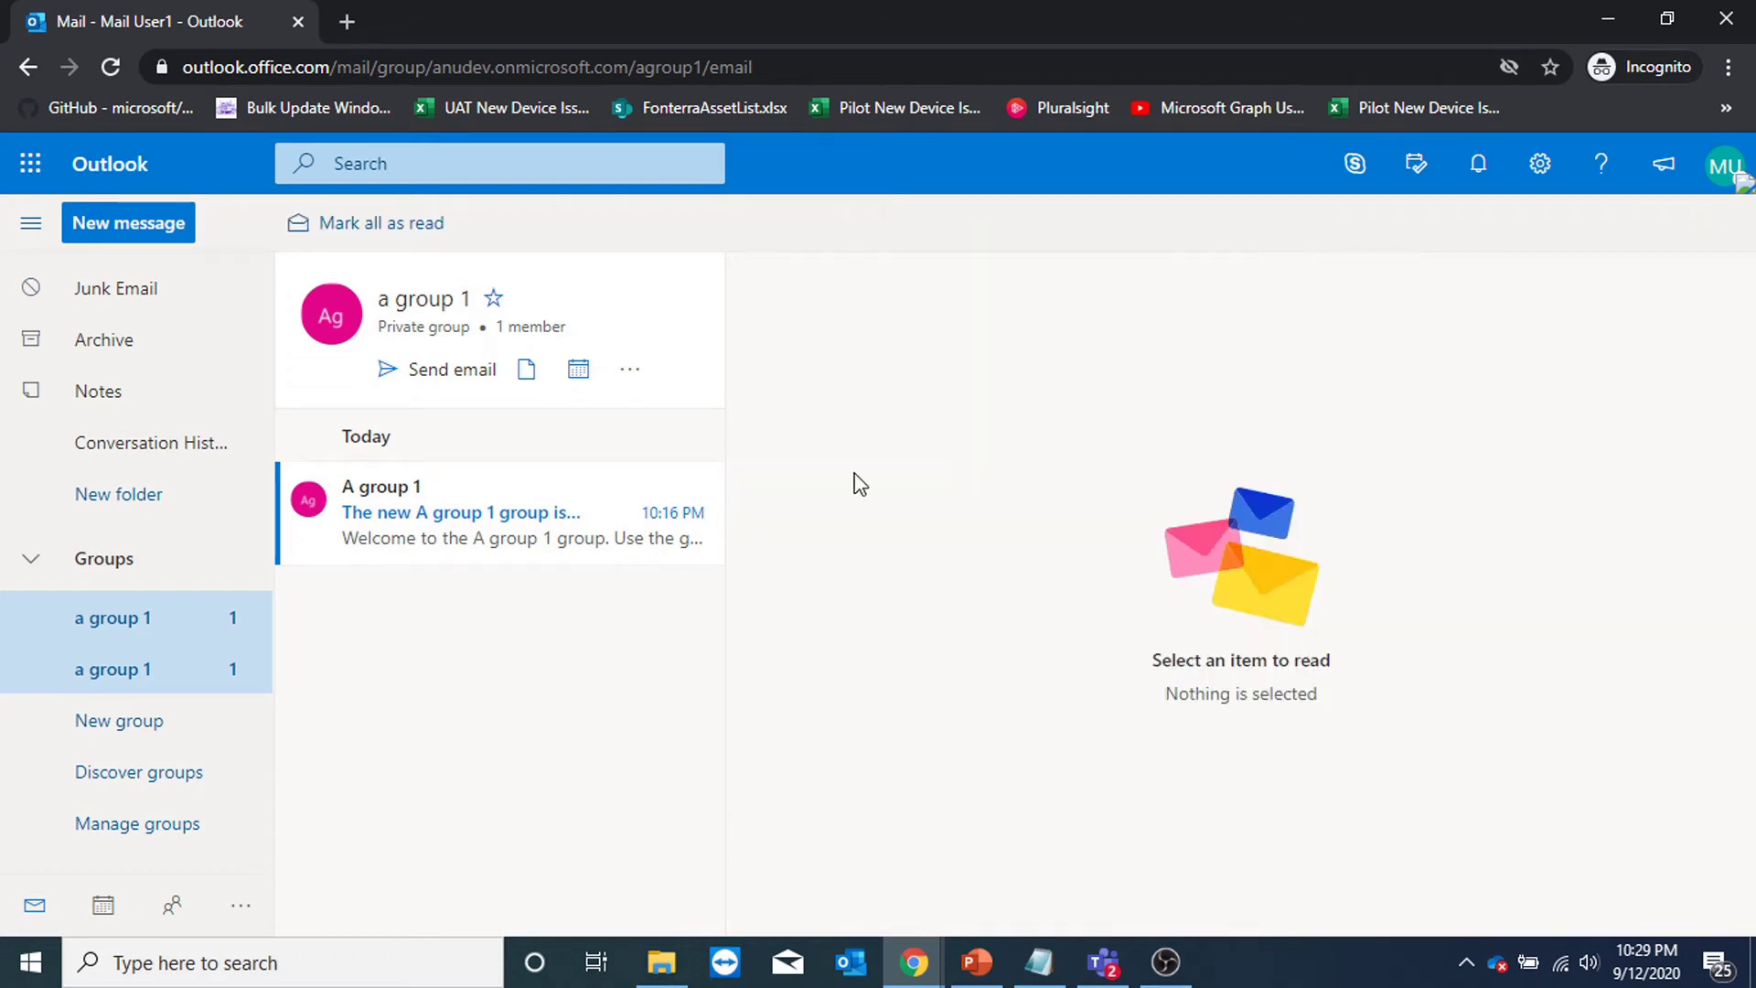
{"action": "left_click", "coordinate": [527, 370]}
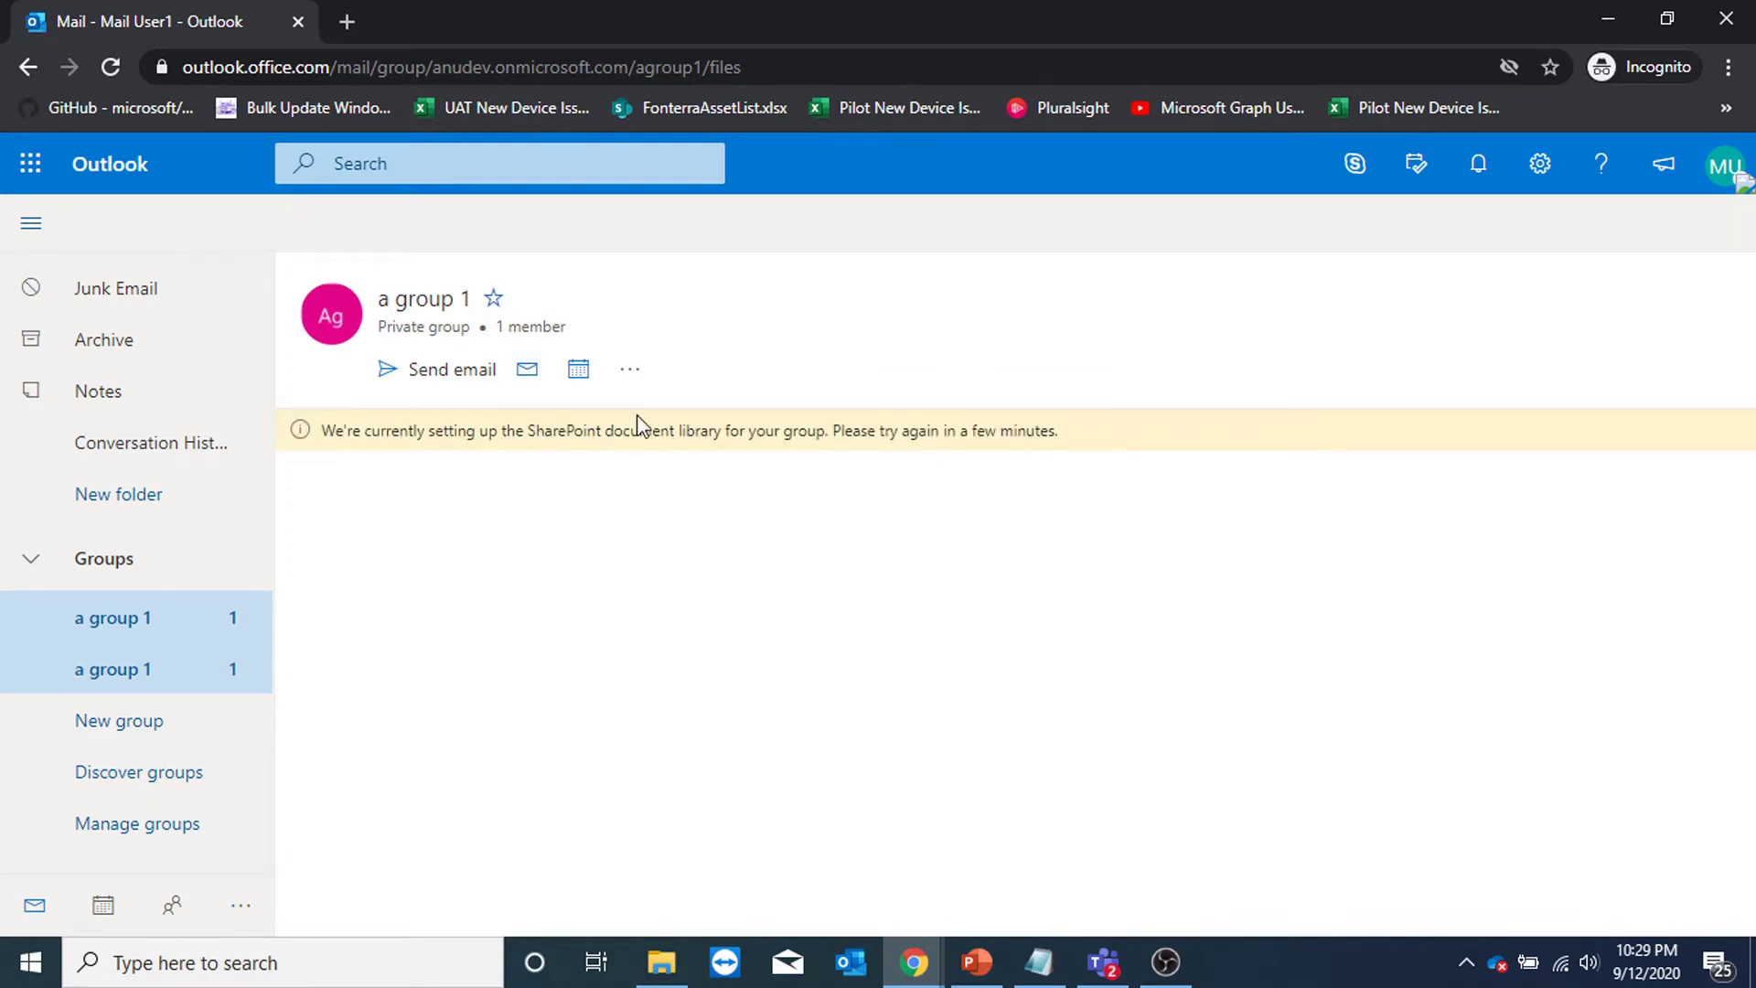
{"action": "left_click", "coordinate": [577, 371]}
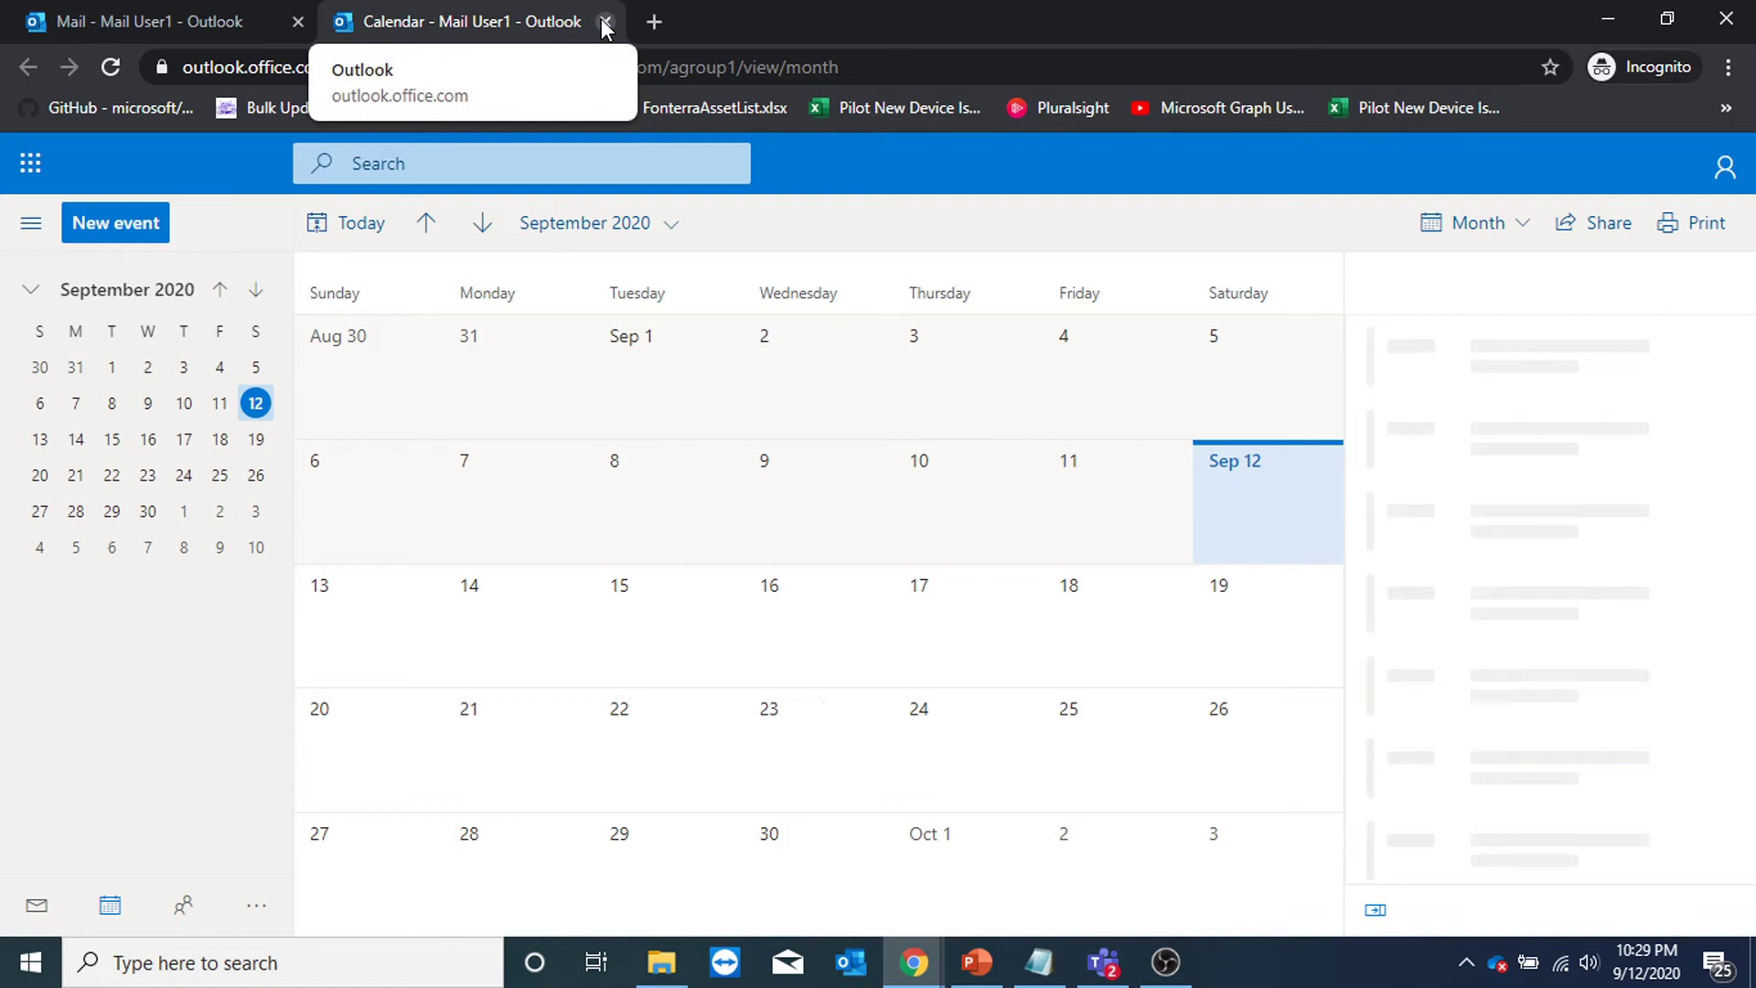
{"action": "key", "text": "ctrl+w"}
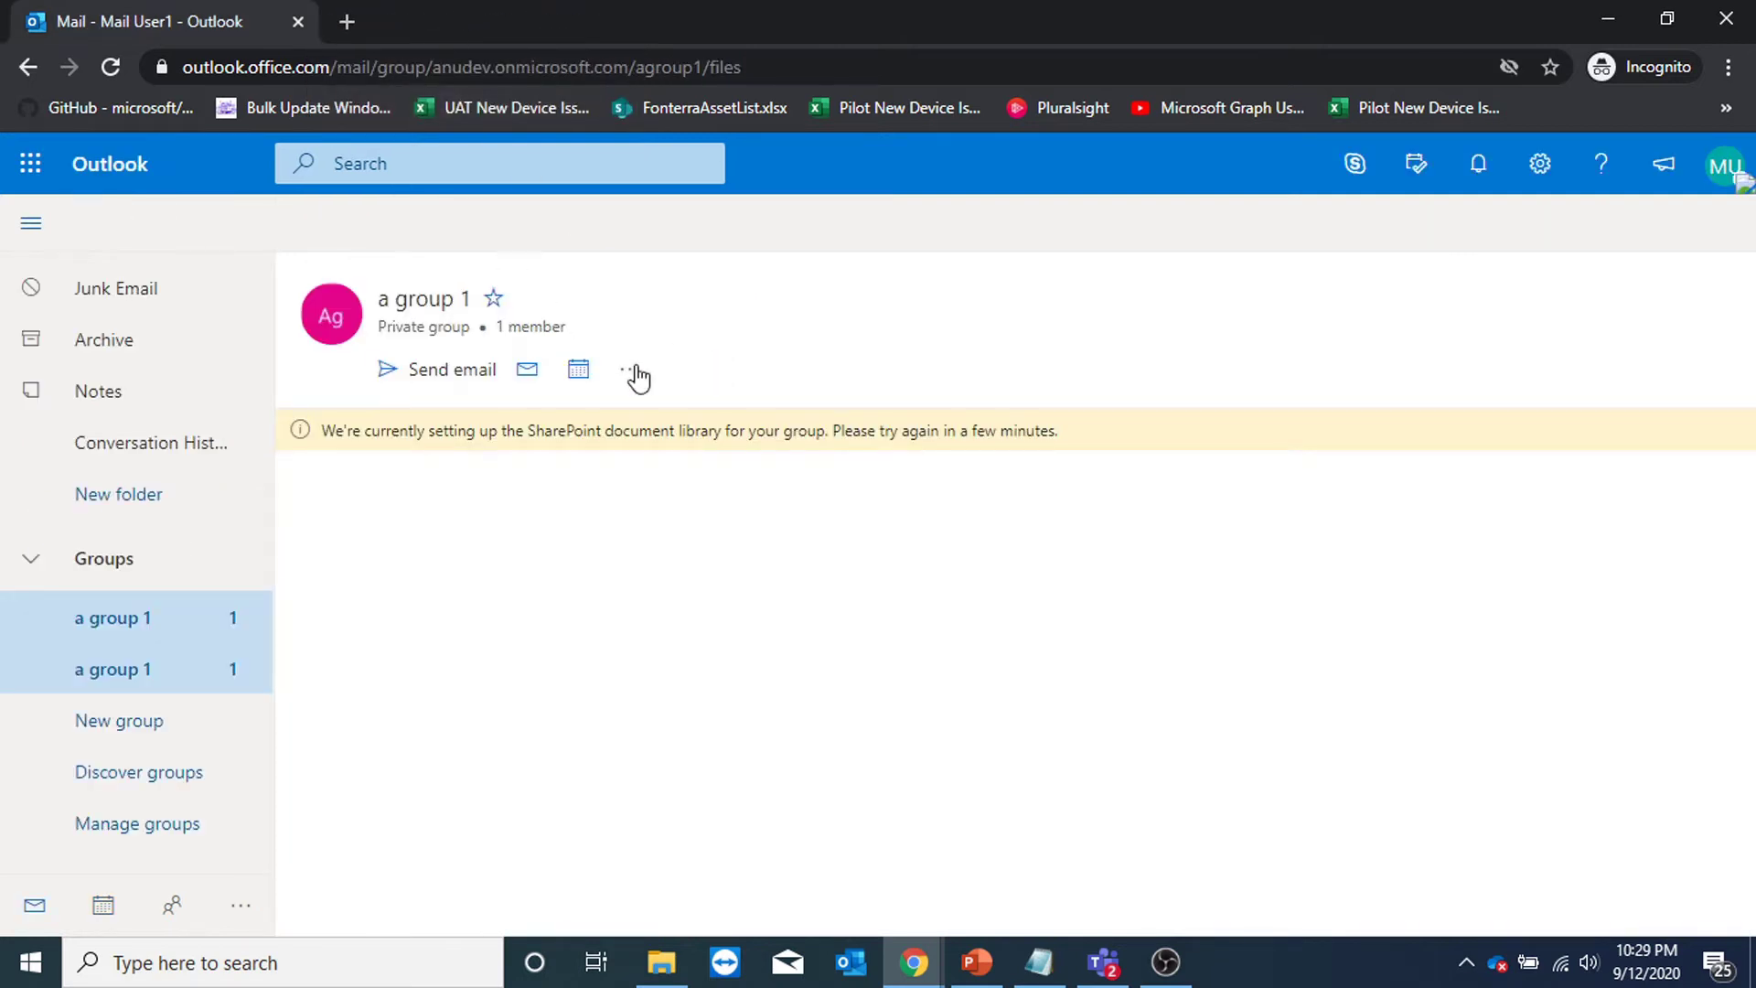
{"action": "left_click", "coordinate": [632, 370]}
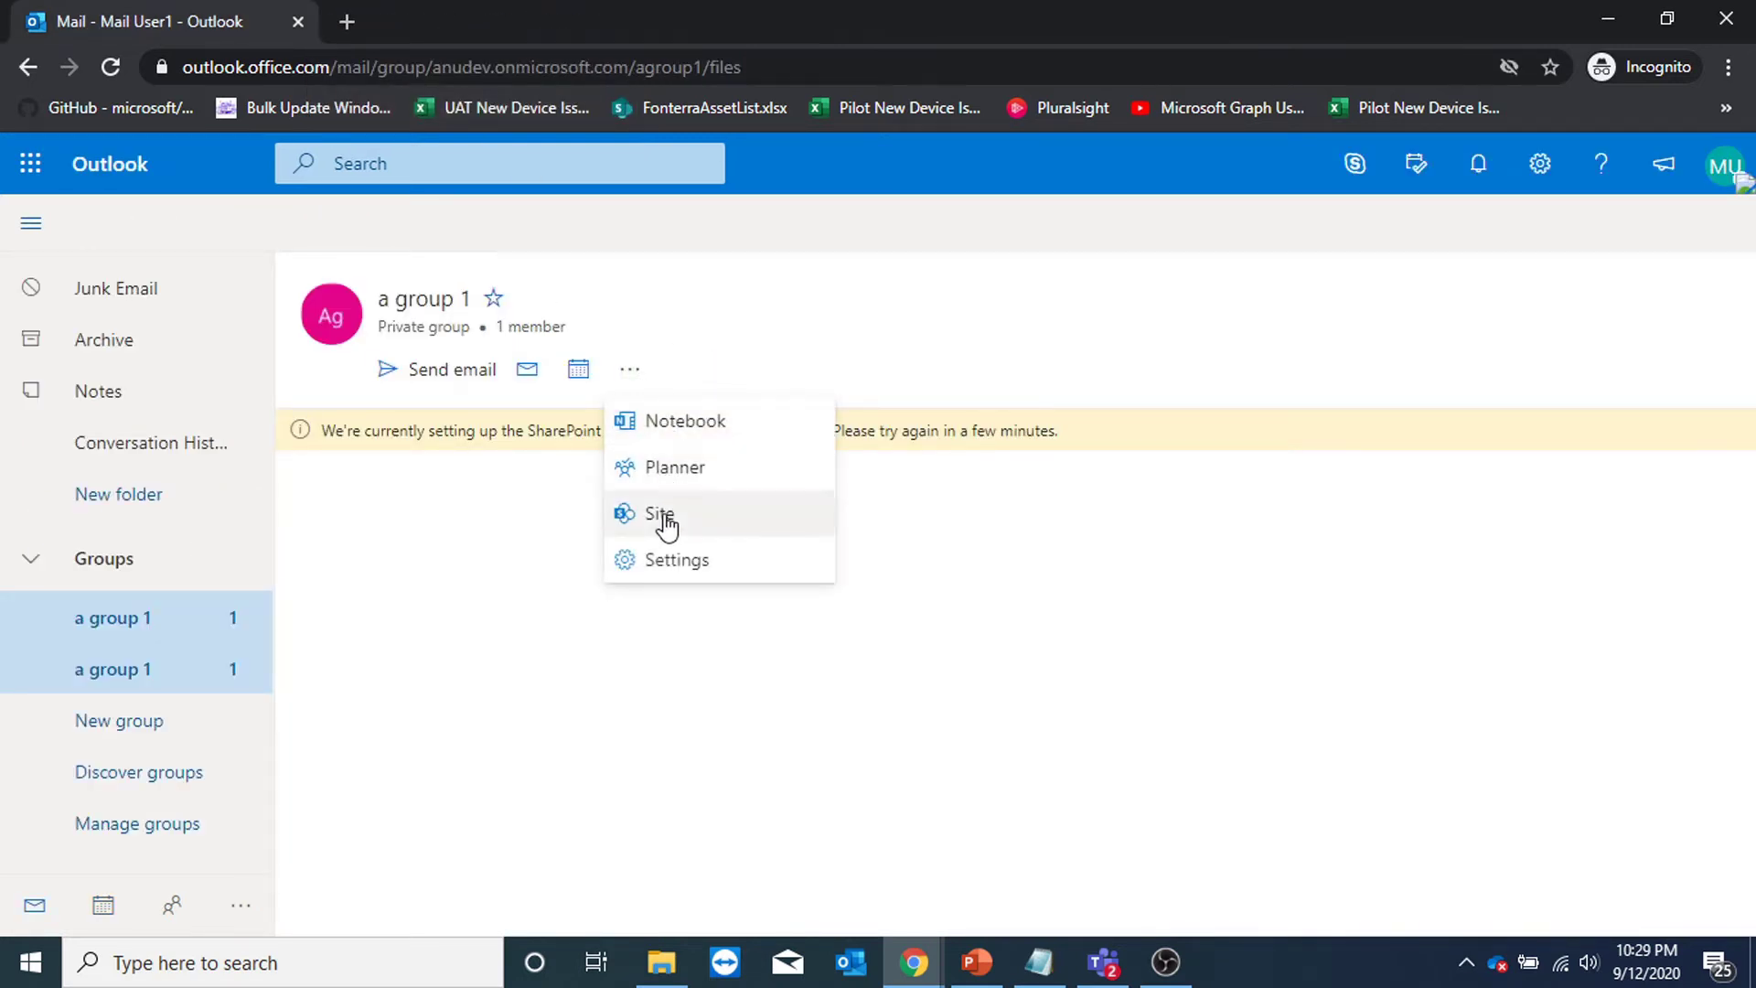
{"action": "left_click", "coordinate": [663, 562]}
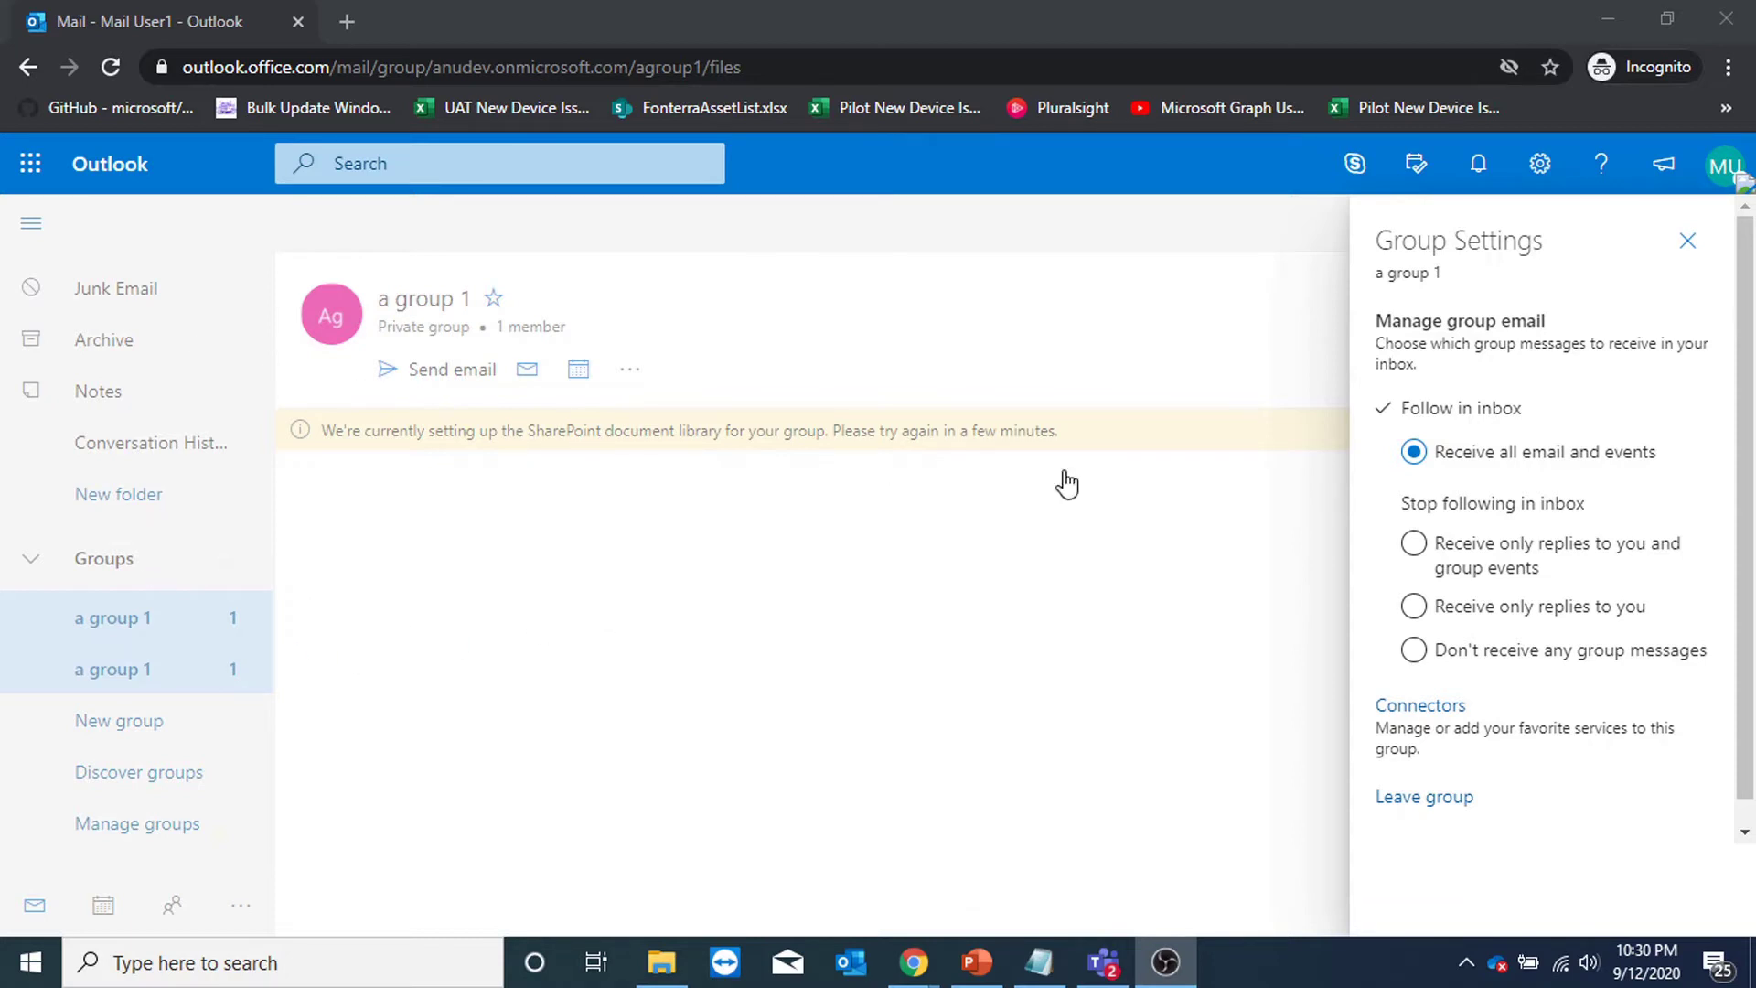
Set A group 1 to receive no group messages and close its Group Settings pane.
{"action": "left_click", "coordinate": [1416, 653]}
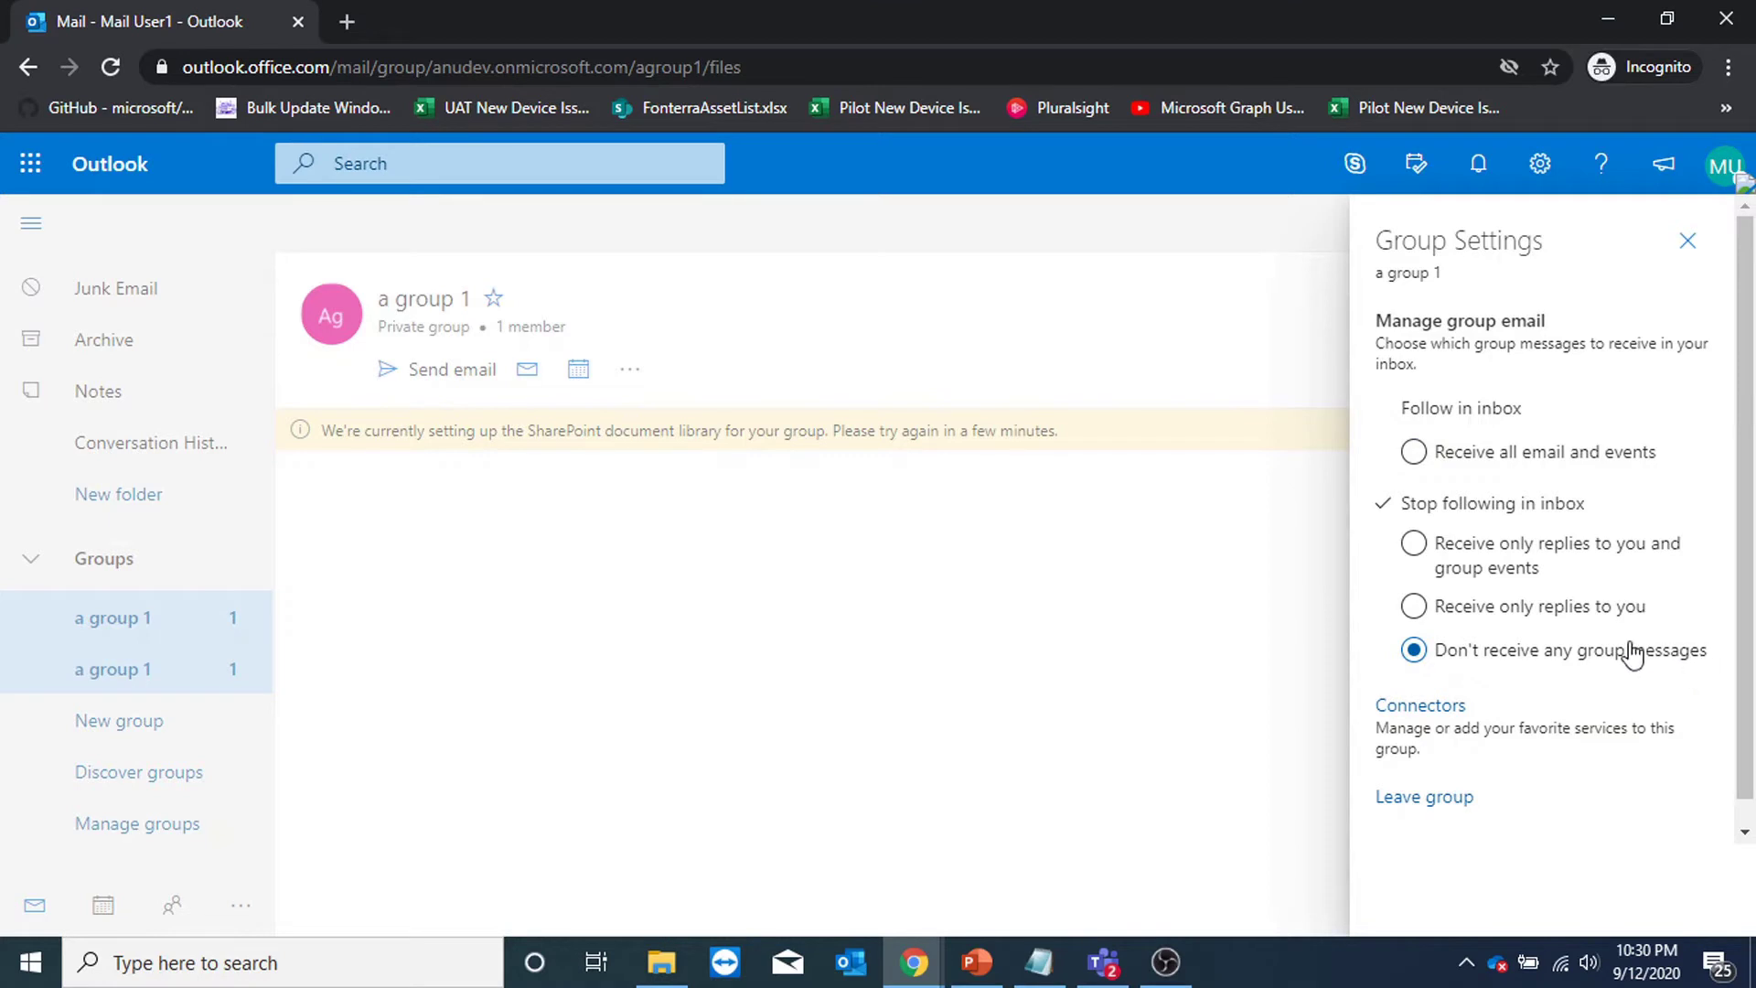
{"action": "scroll", "coordinate": [1519, 502], "scroll_direction": "down", "scroll_amount": 1}
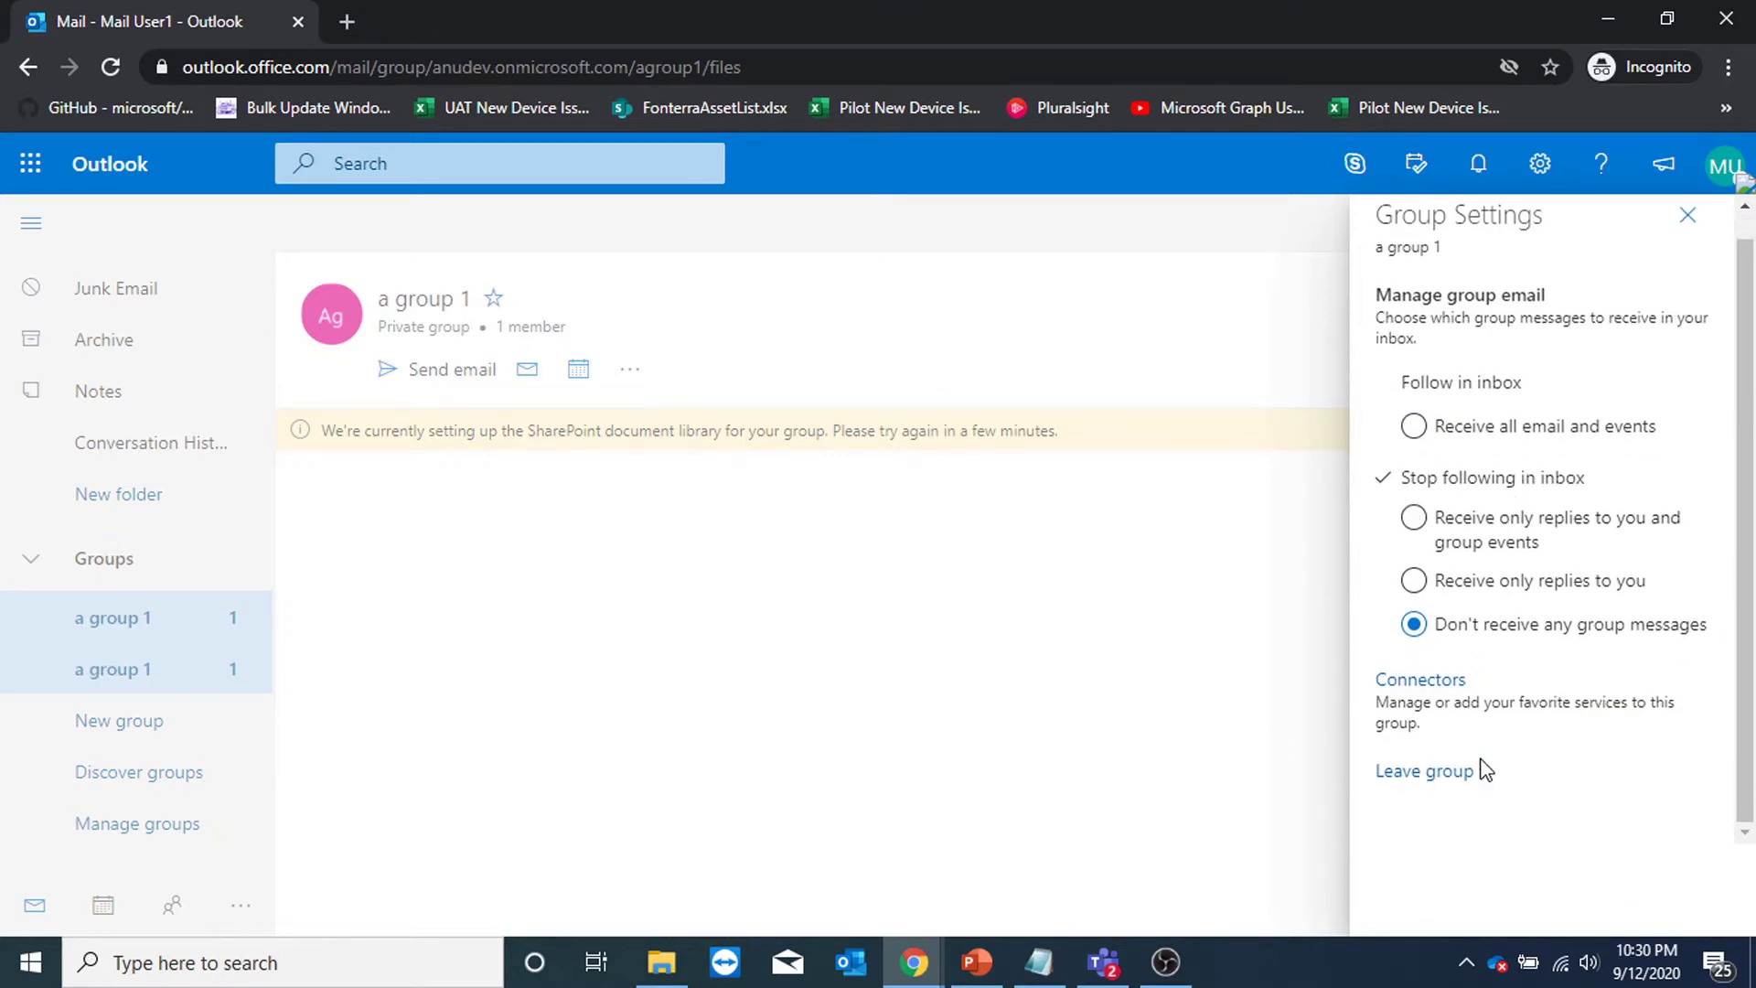
{"action": "left_click", "coordinate": [1688, 216]}
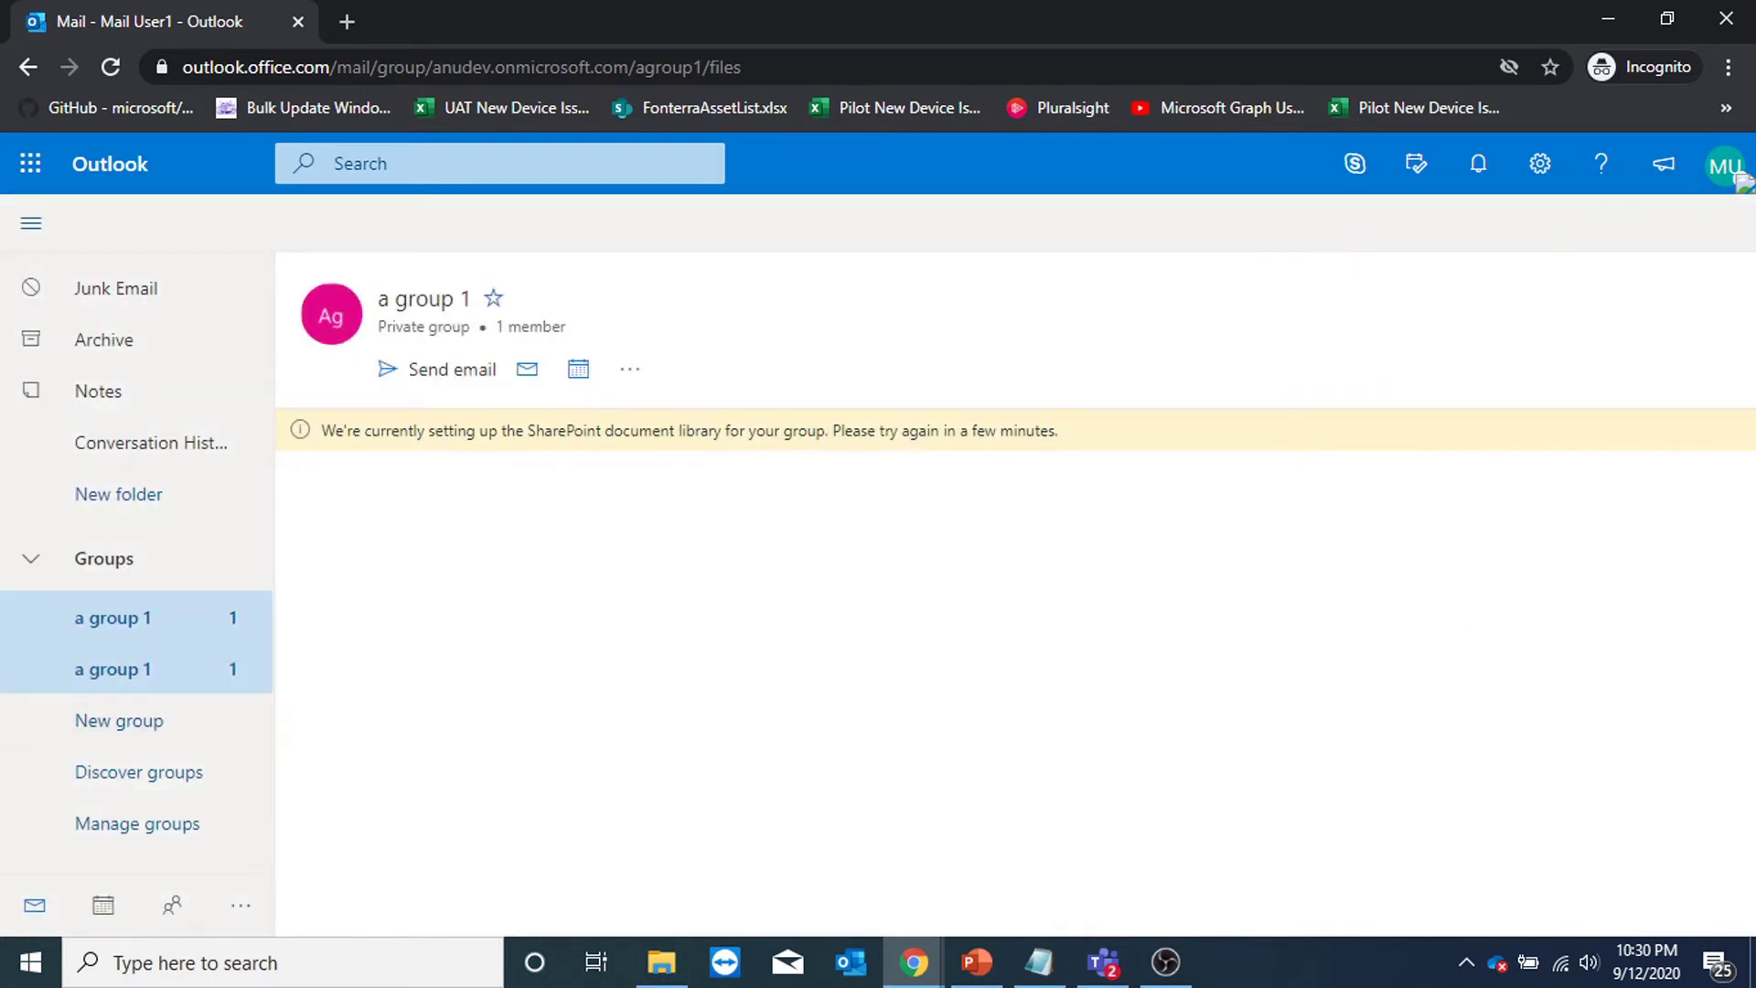
{"action": "key", "text": "alt+Tab"}
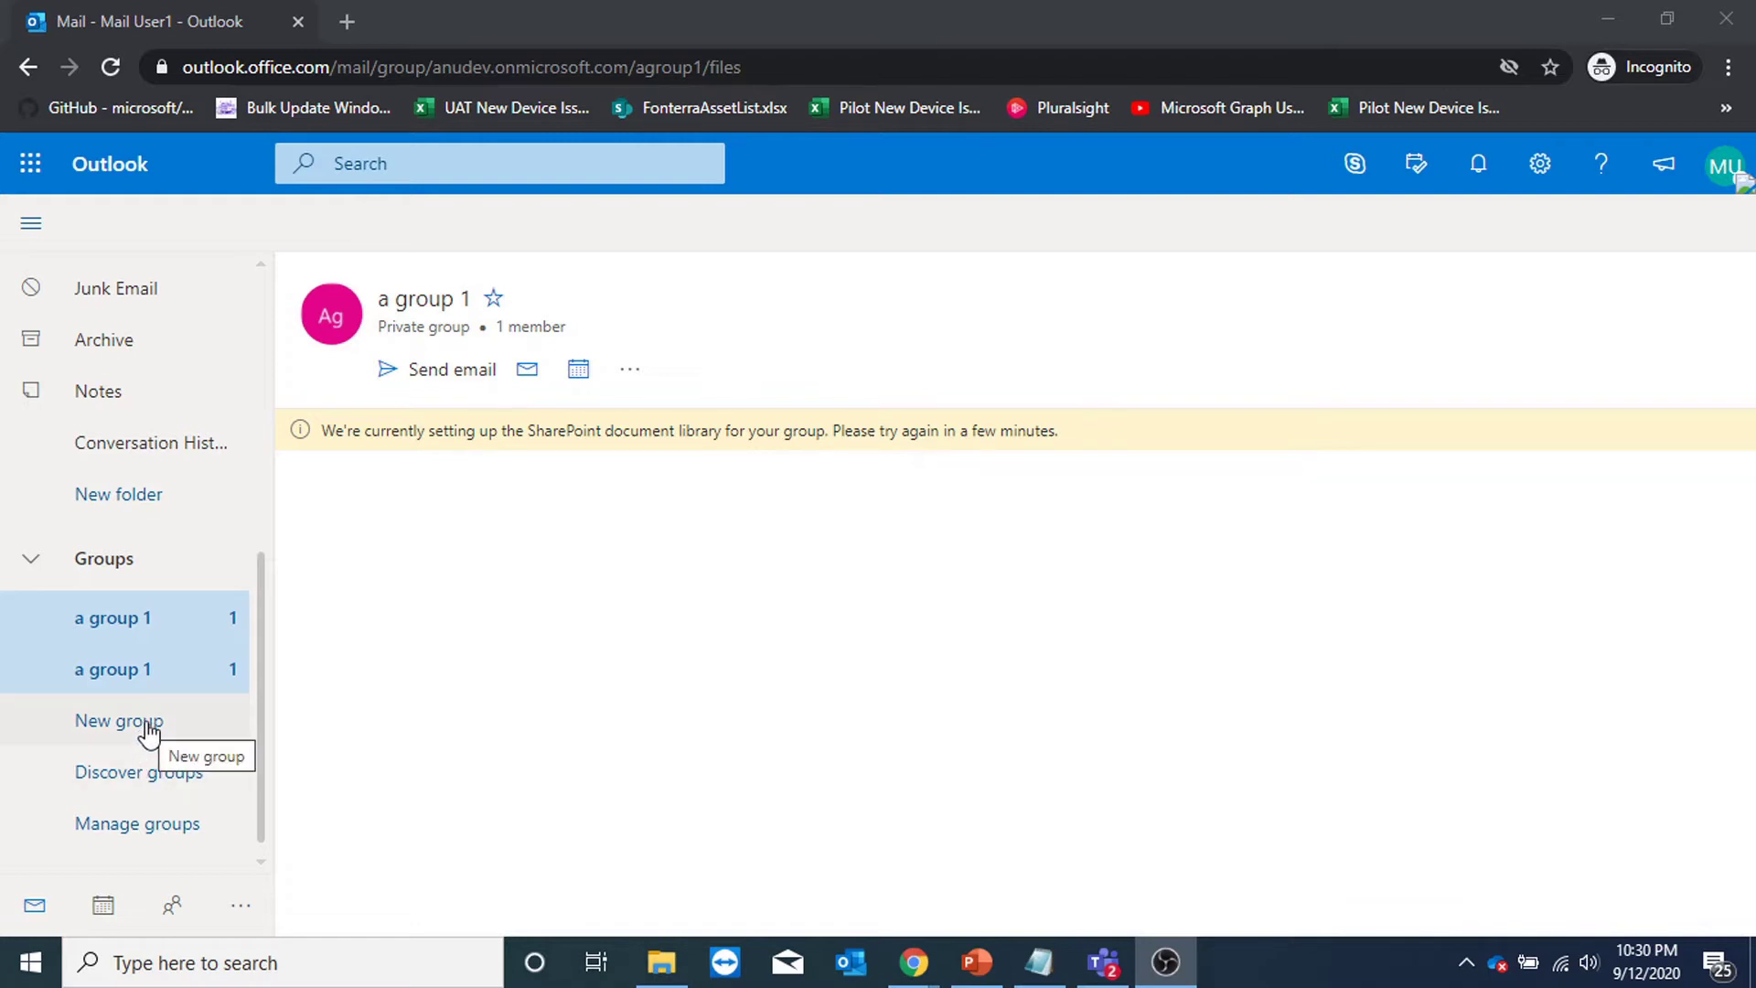
Close the empty Discover groups search and open Manage groups in a new tab.
{"action": "left_click", "coordinate": [159, 784]}
{"action": "left_click", "coordinate": [159, 784]}
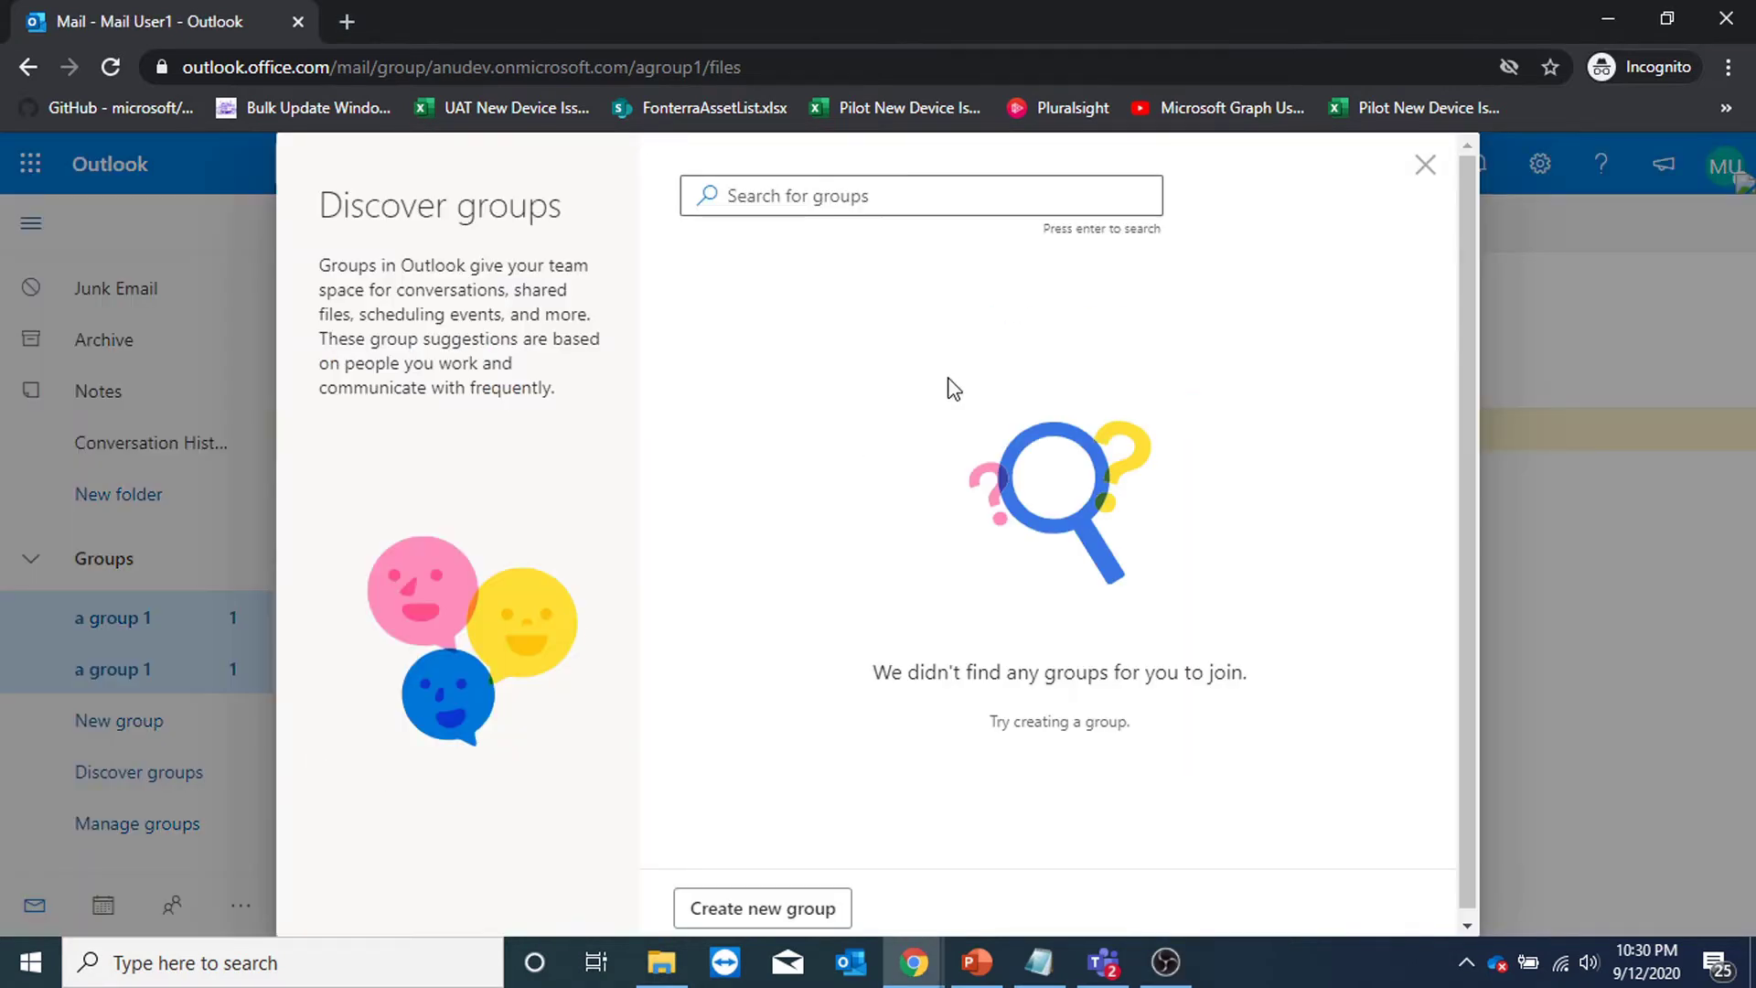
{"action": "left_click", "coordinate": [858, 187]}
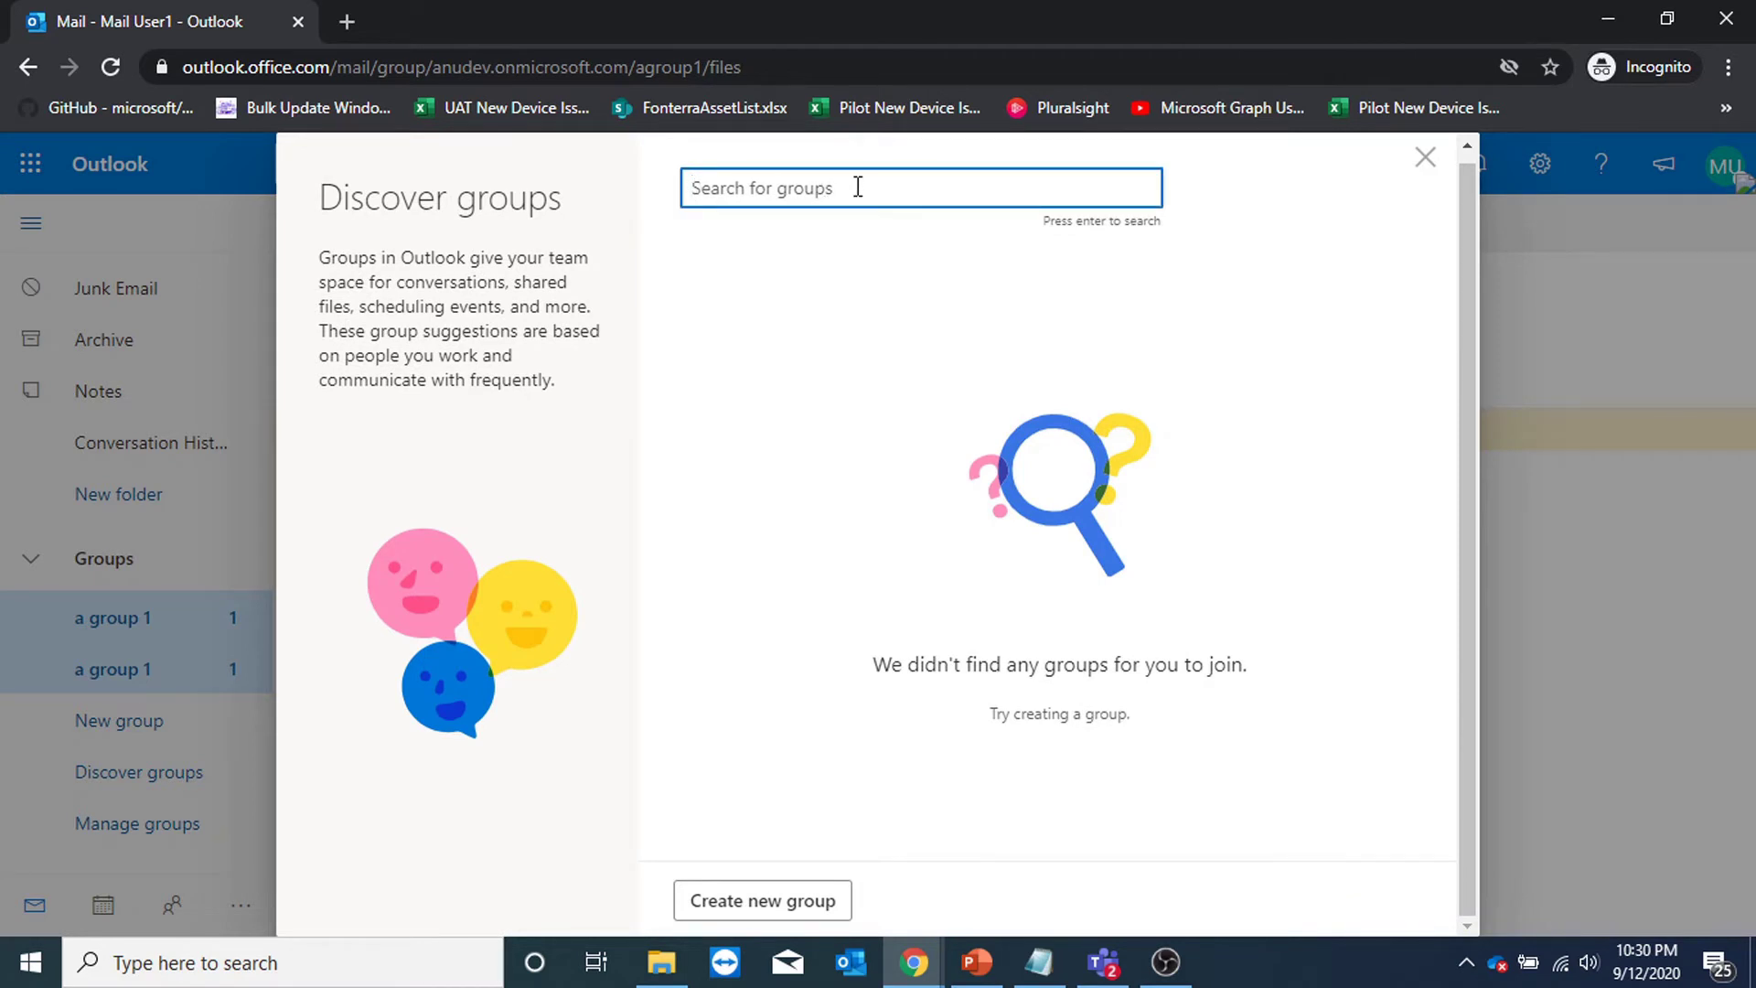
{"action": "left_click", "coordinate": [1424, 158]}
{"action": "left_click", "coordinate": [128, 823]}
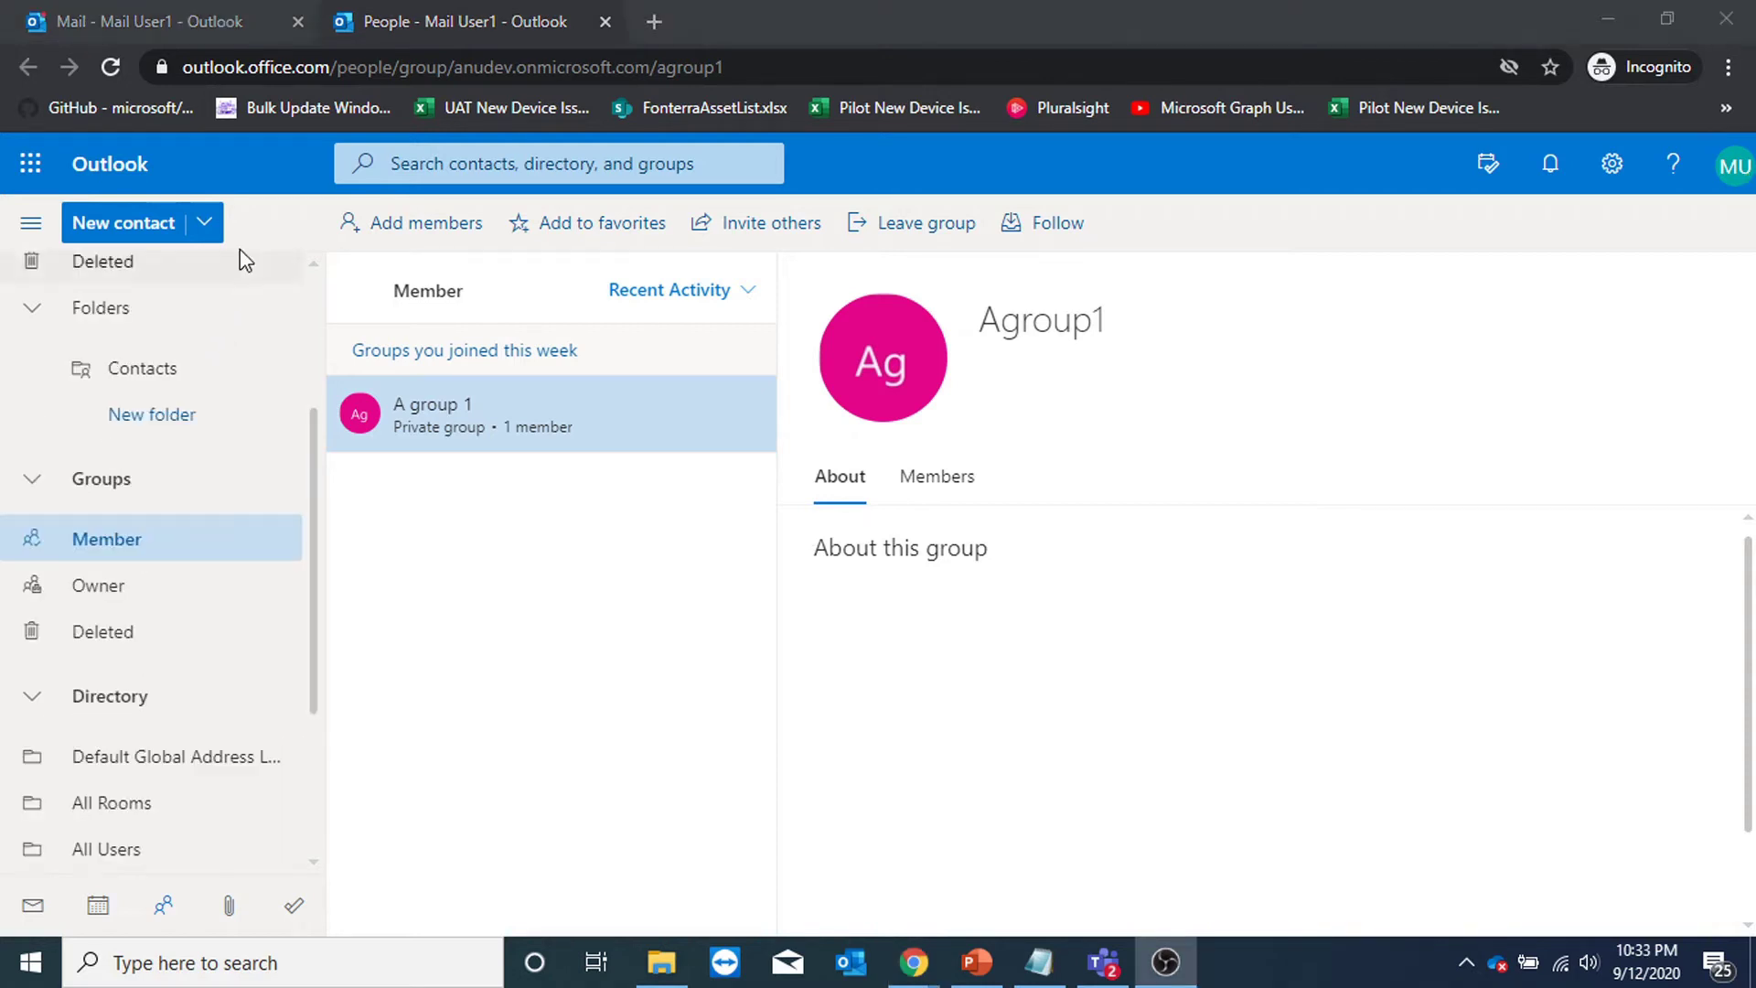
Start a new group named 'm group1' from the New contact menu.
{"action": "left_click", "coordinate": [194, 222]}
{"action": "left_click", "coordinate": [174, 365]}
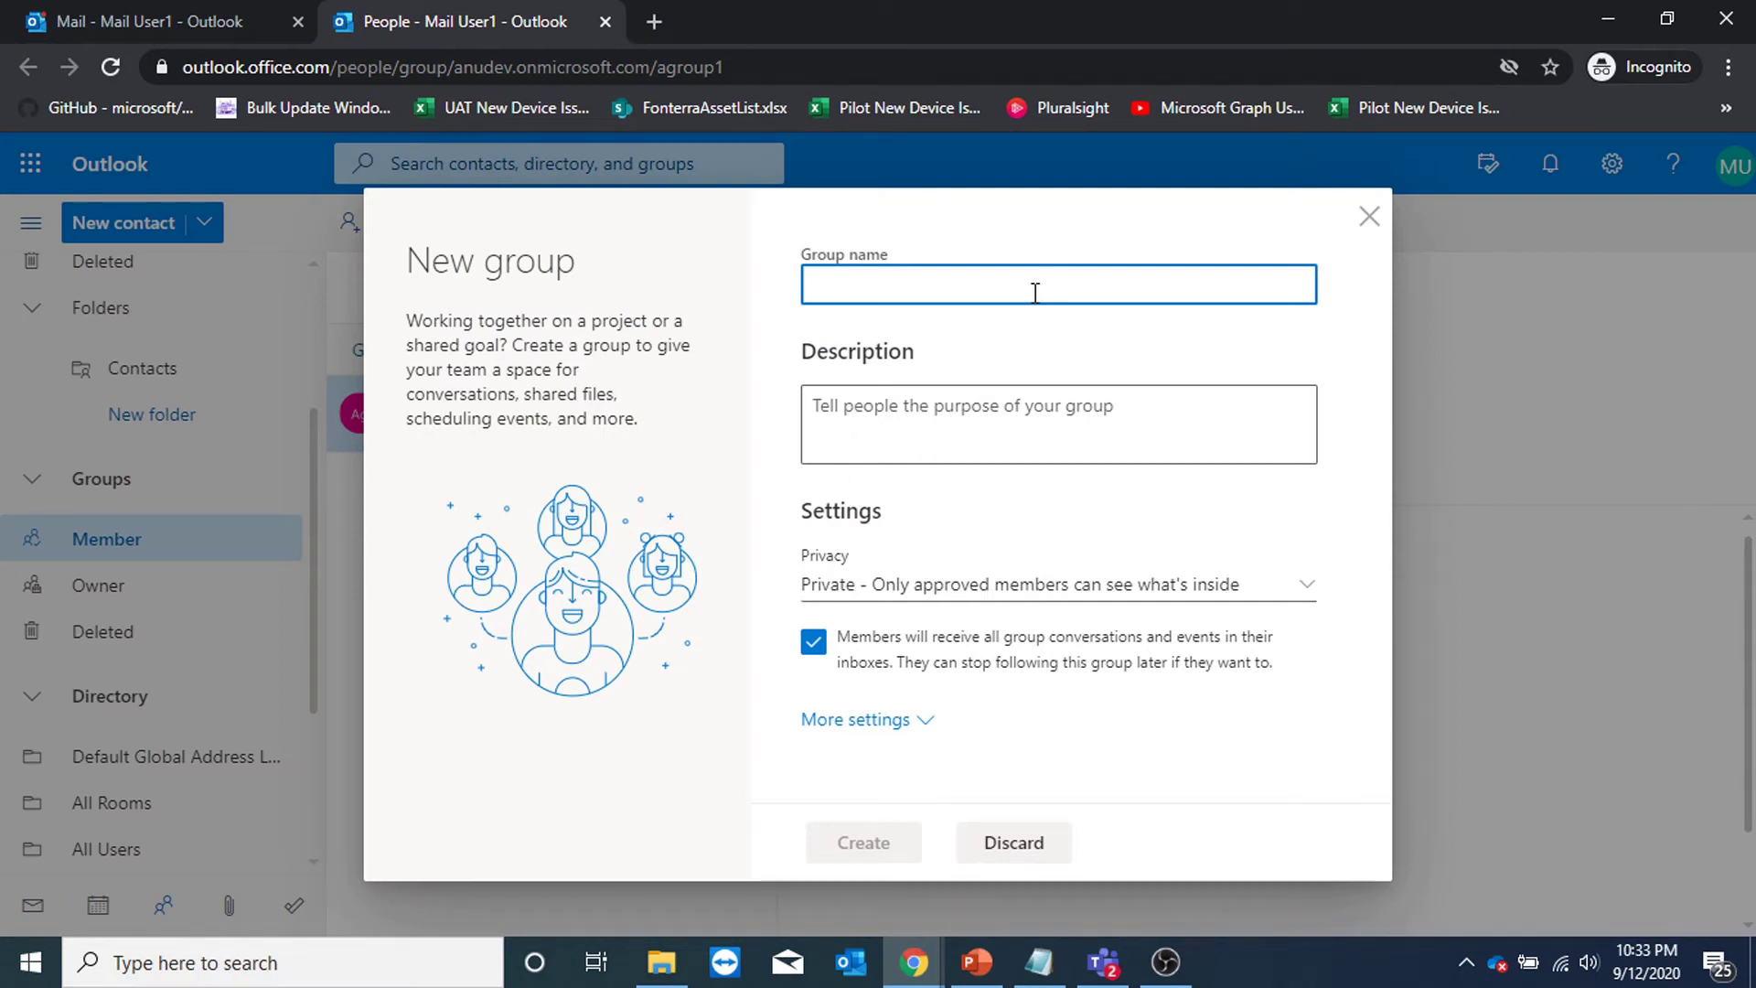
{"action": "type", "text": "m gro"}
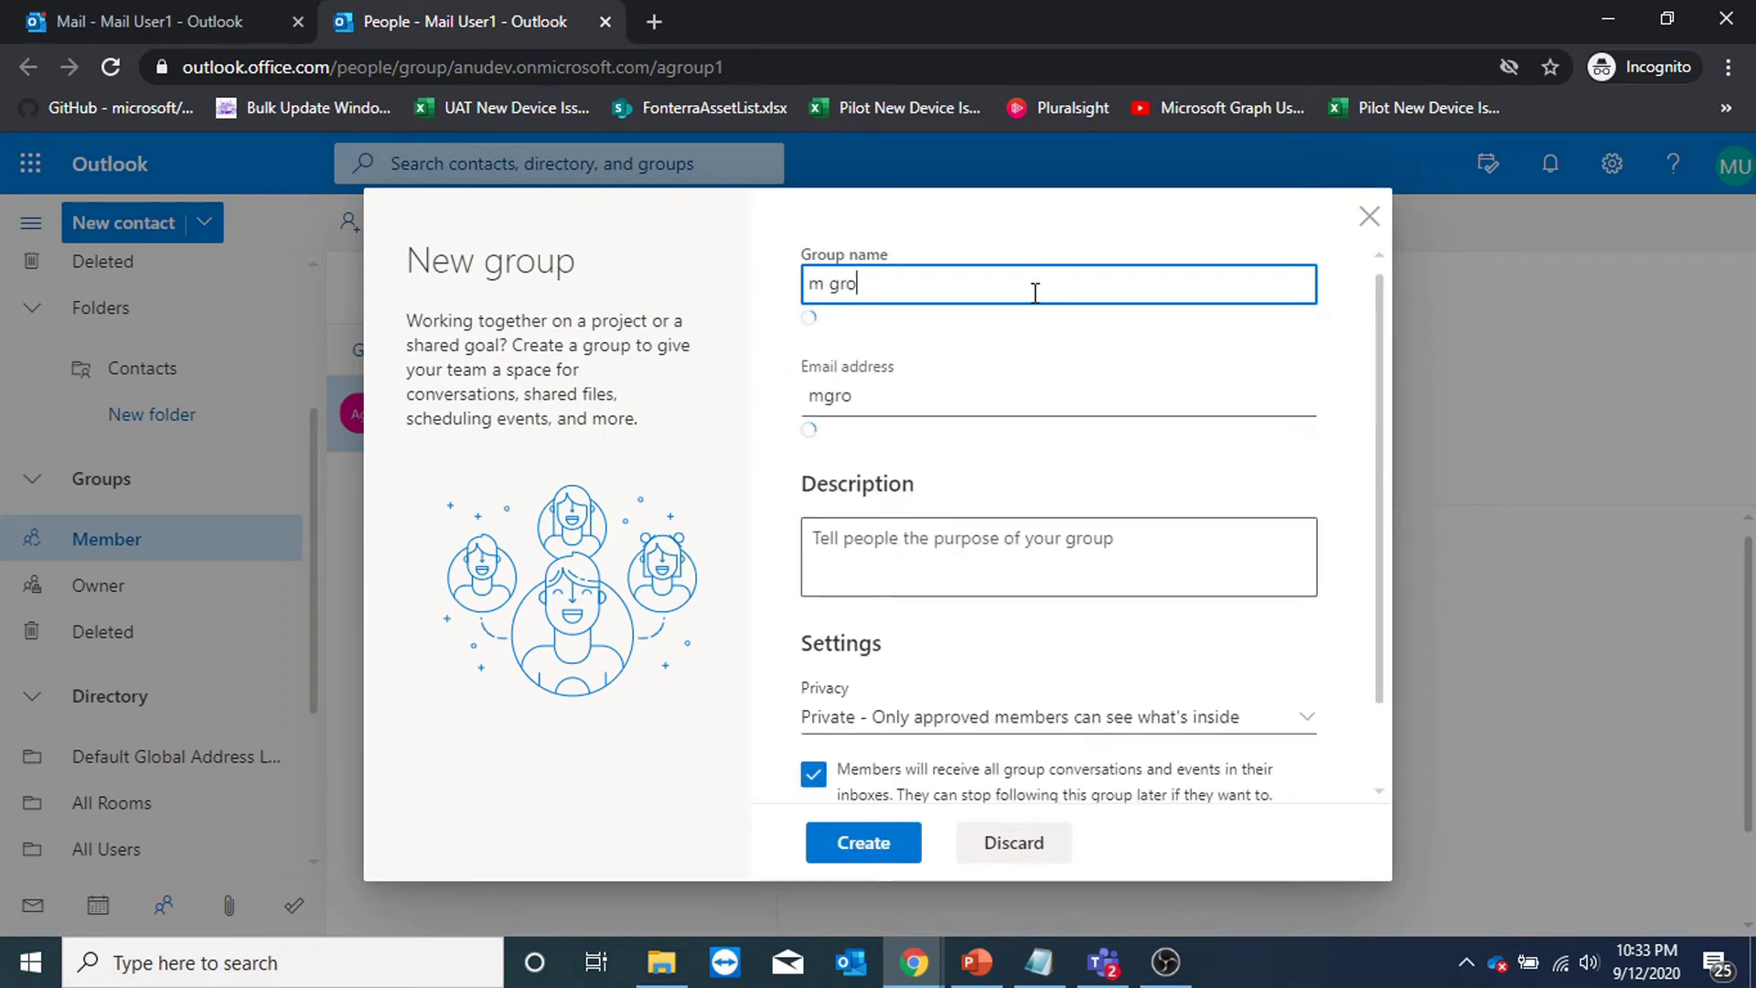
{"action": "type", "text": "up 1"}
{"action": "key", "text": "BackSpace"}
{"action": "key", "text": "BackSpace"}
{"action": "type", "text": "1"}
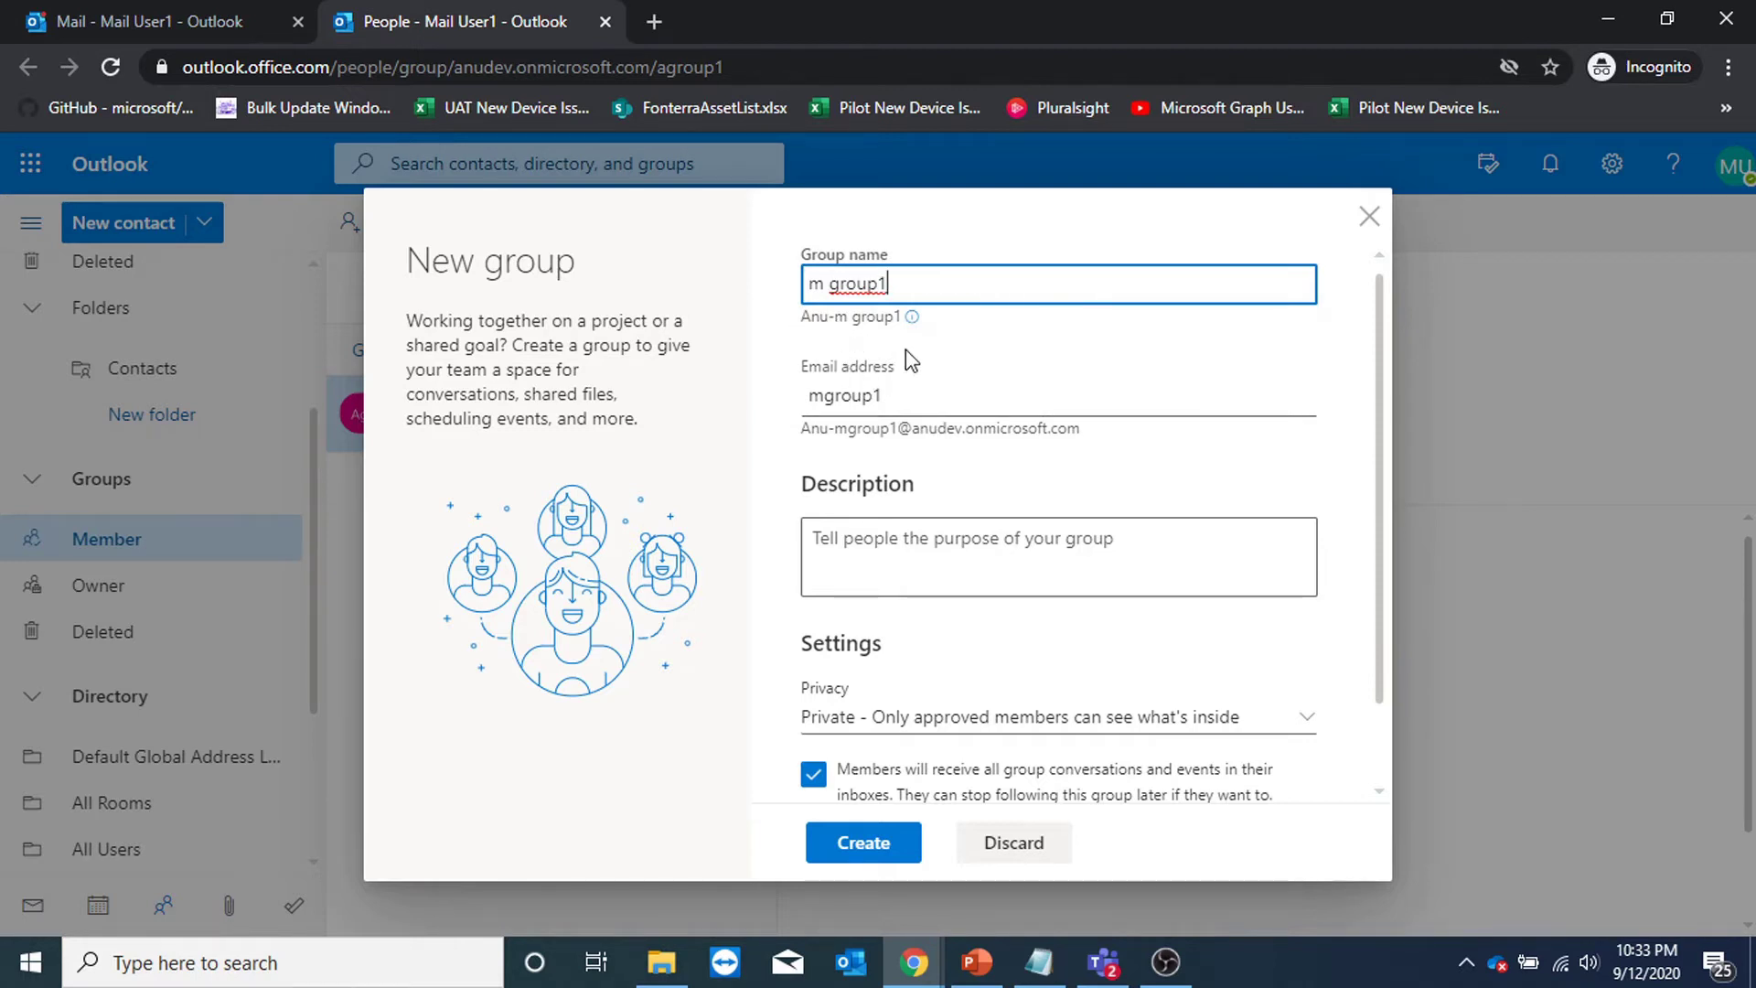
Keep it Private, turn off inbox following of conversations, create it, and skip adding members.
{"action": "scroll", "coordinate": [1084, 535], "scroll_direction": "down", "scroll_amount": 1}
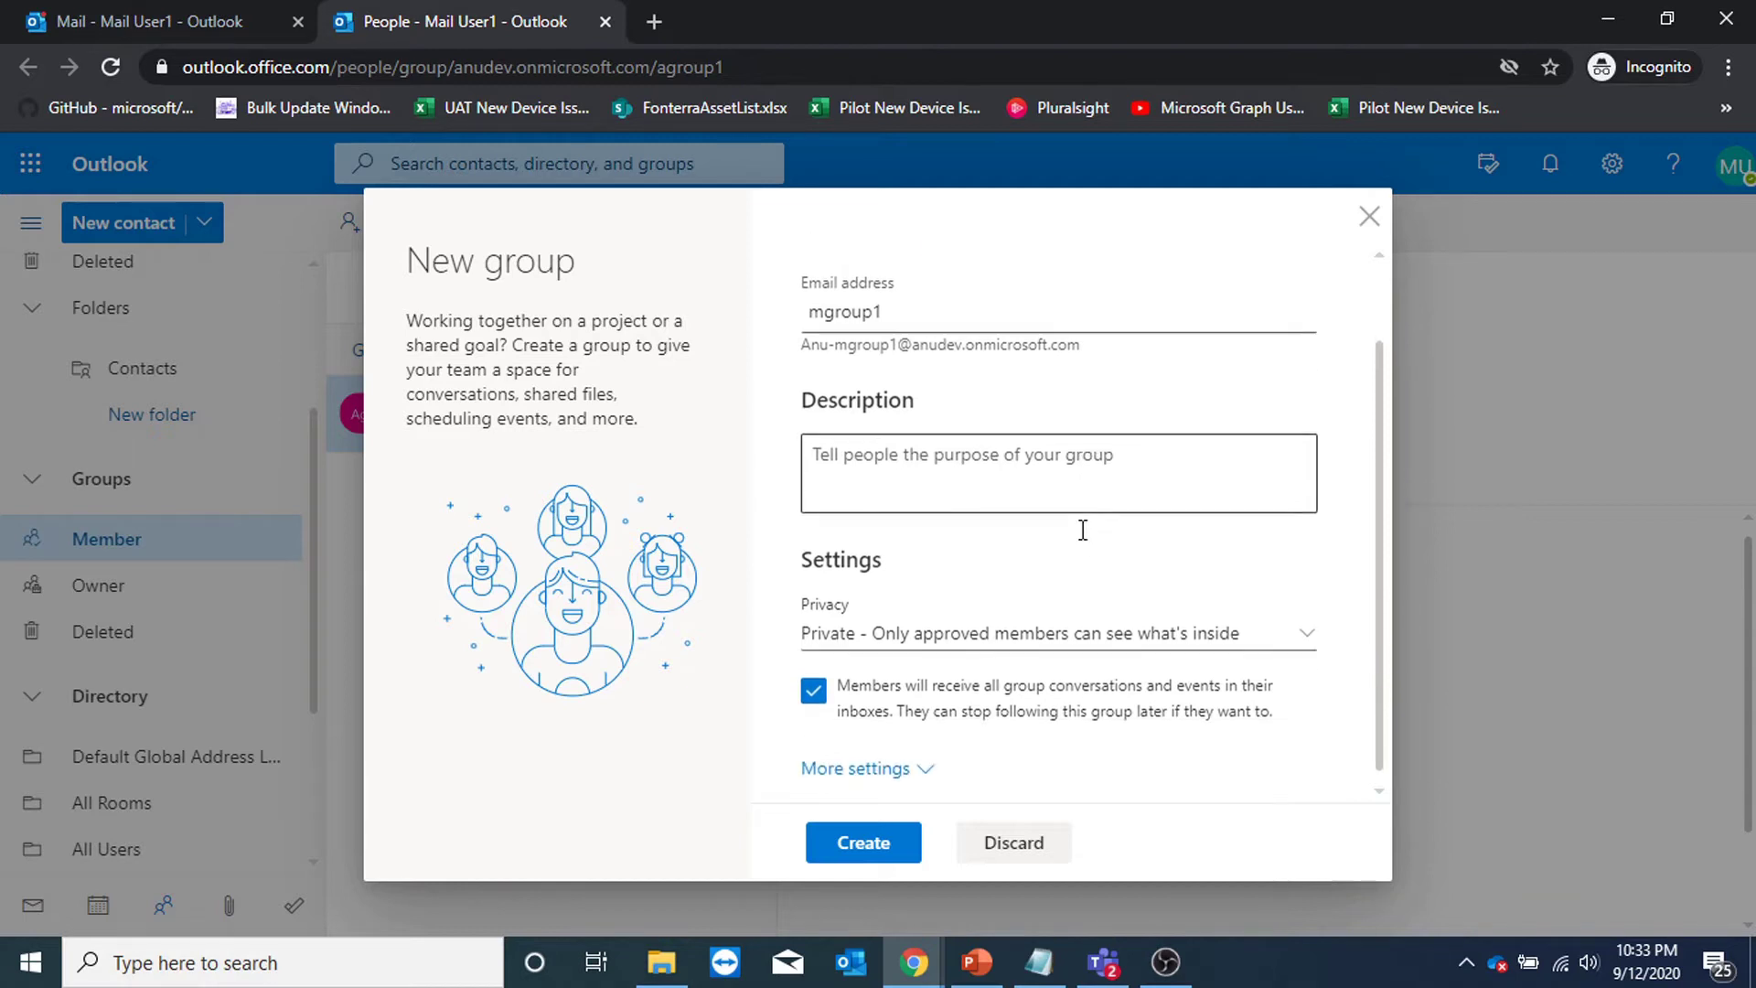
{"action": "left_click", "coordinate": [1028, 633]}
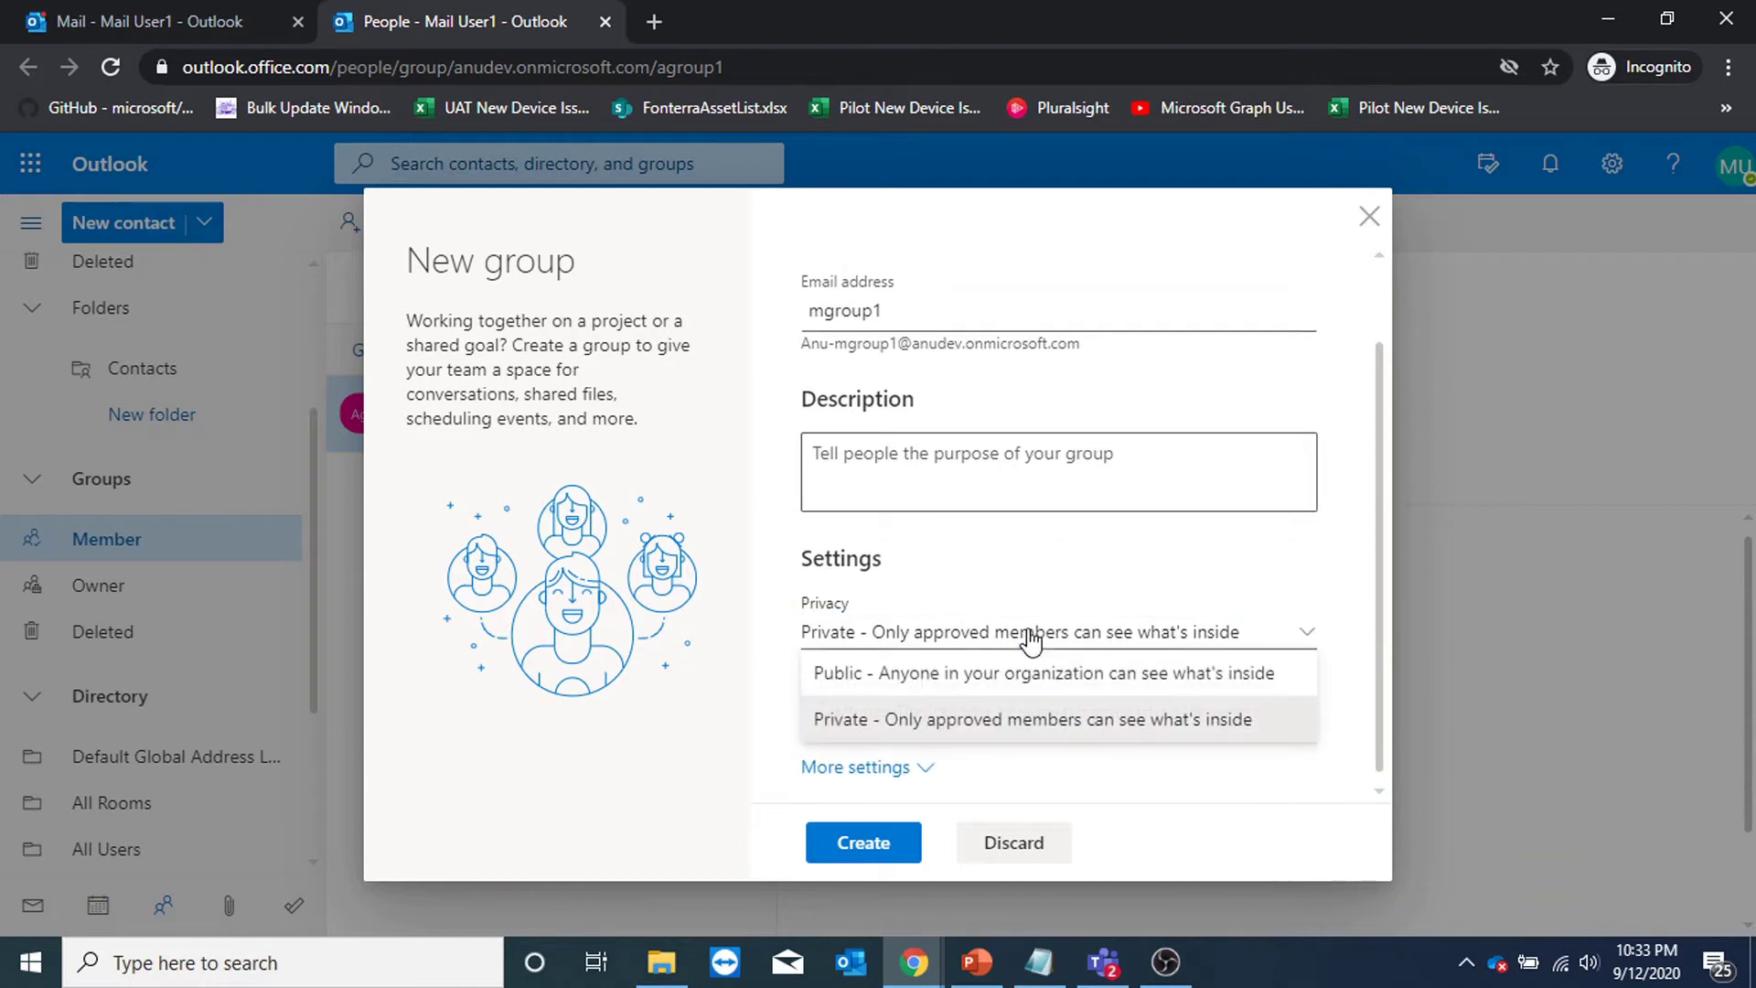
{"action": "left_click", "coordinate": [1158, 566]}
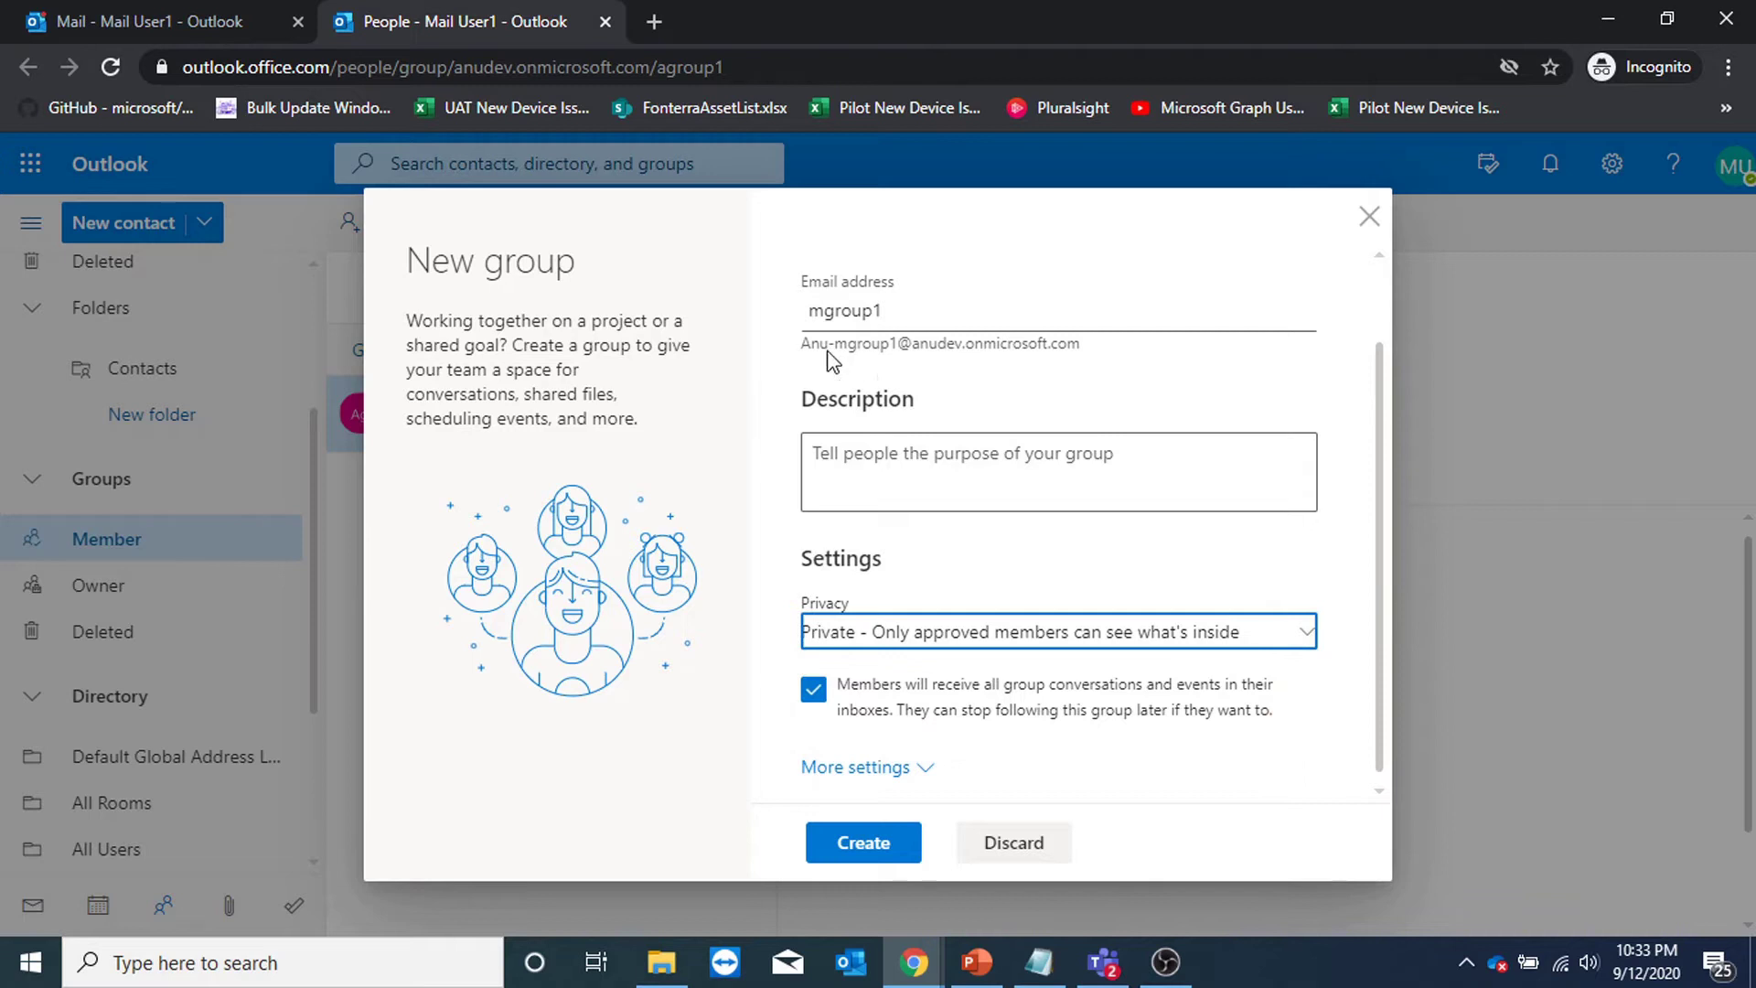
{"action": "scroll", "coordinate": [1090, 627], "scroll_direction": "up", "scroll_amount": 1}
{"action": "scroll", "coordinate": [1027, 674], "scroll_direction": "down", "scroll_amount": 1}
{"action": "left_click", "coordinate": [814, 691]}
{"action": "left_click", "coordinate": [855, 766]}
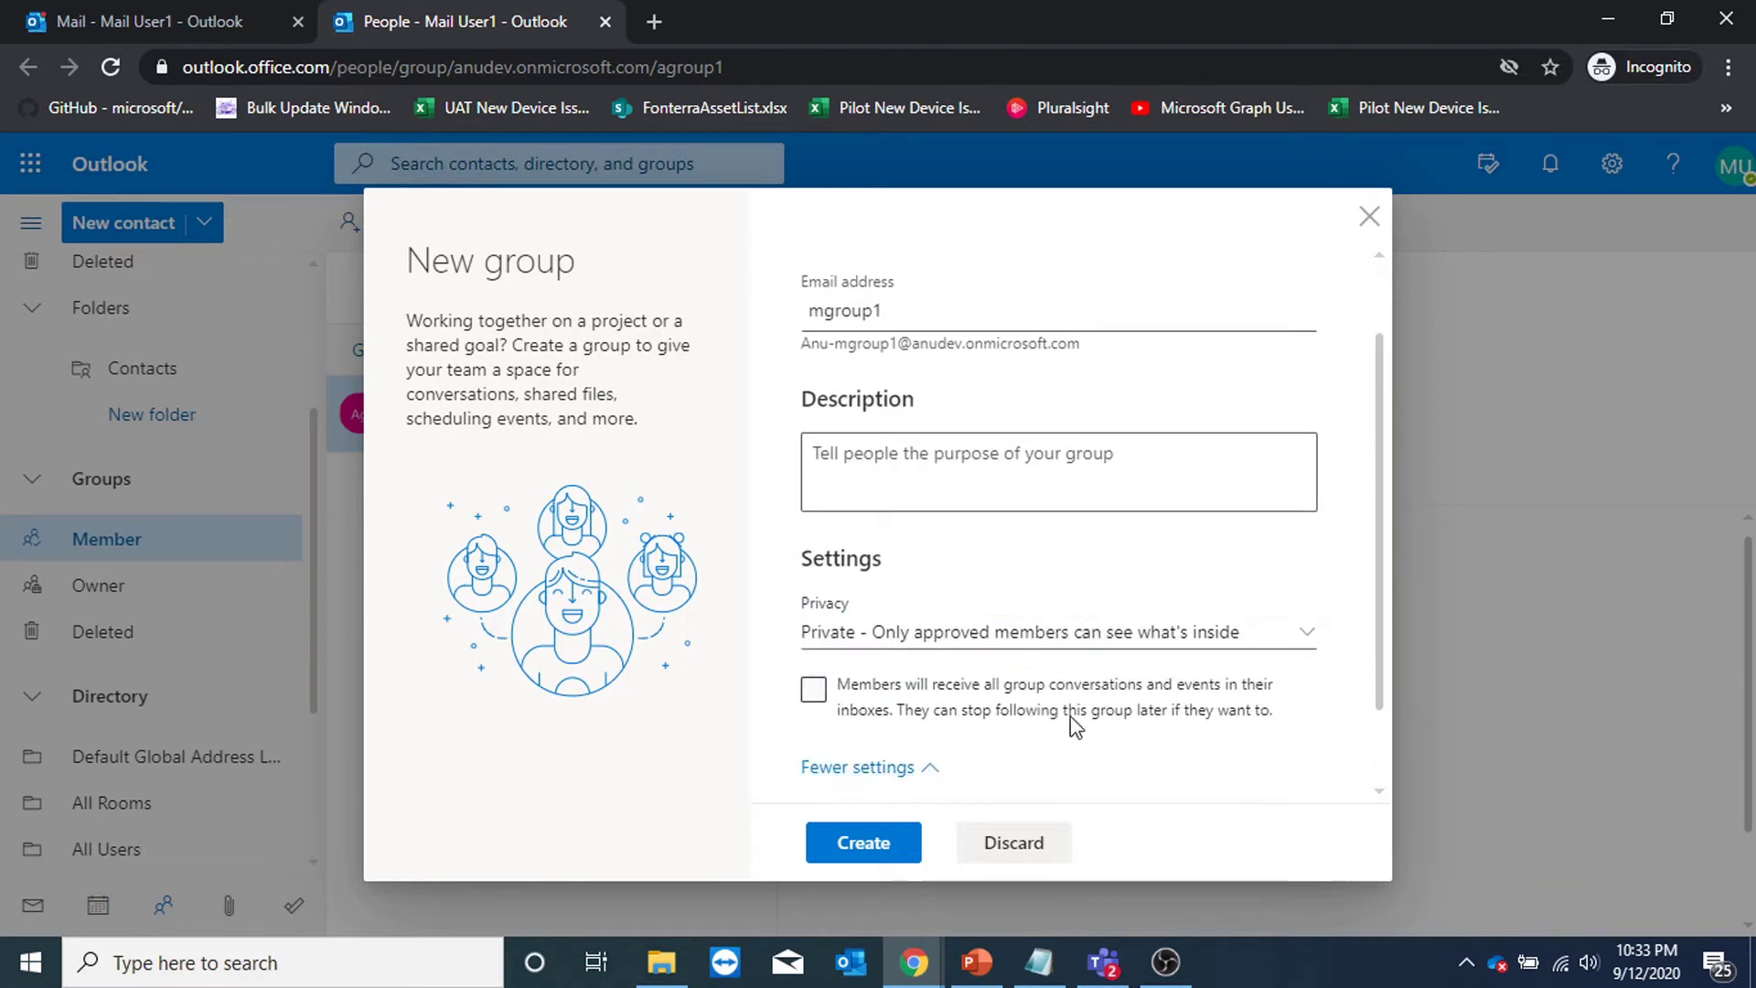
{"action": "scroll", "coordinate": [1006, 750], "scroll_direction": "down", "scroll_amount": 1}
{"action": "left_click", "coordinate": [891, 837]}
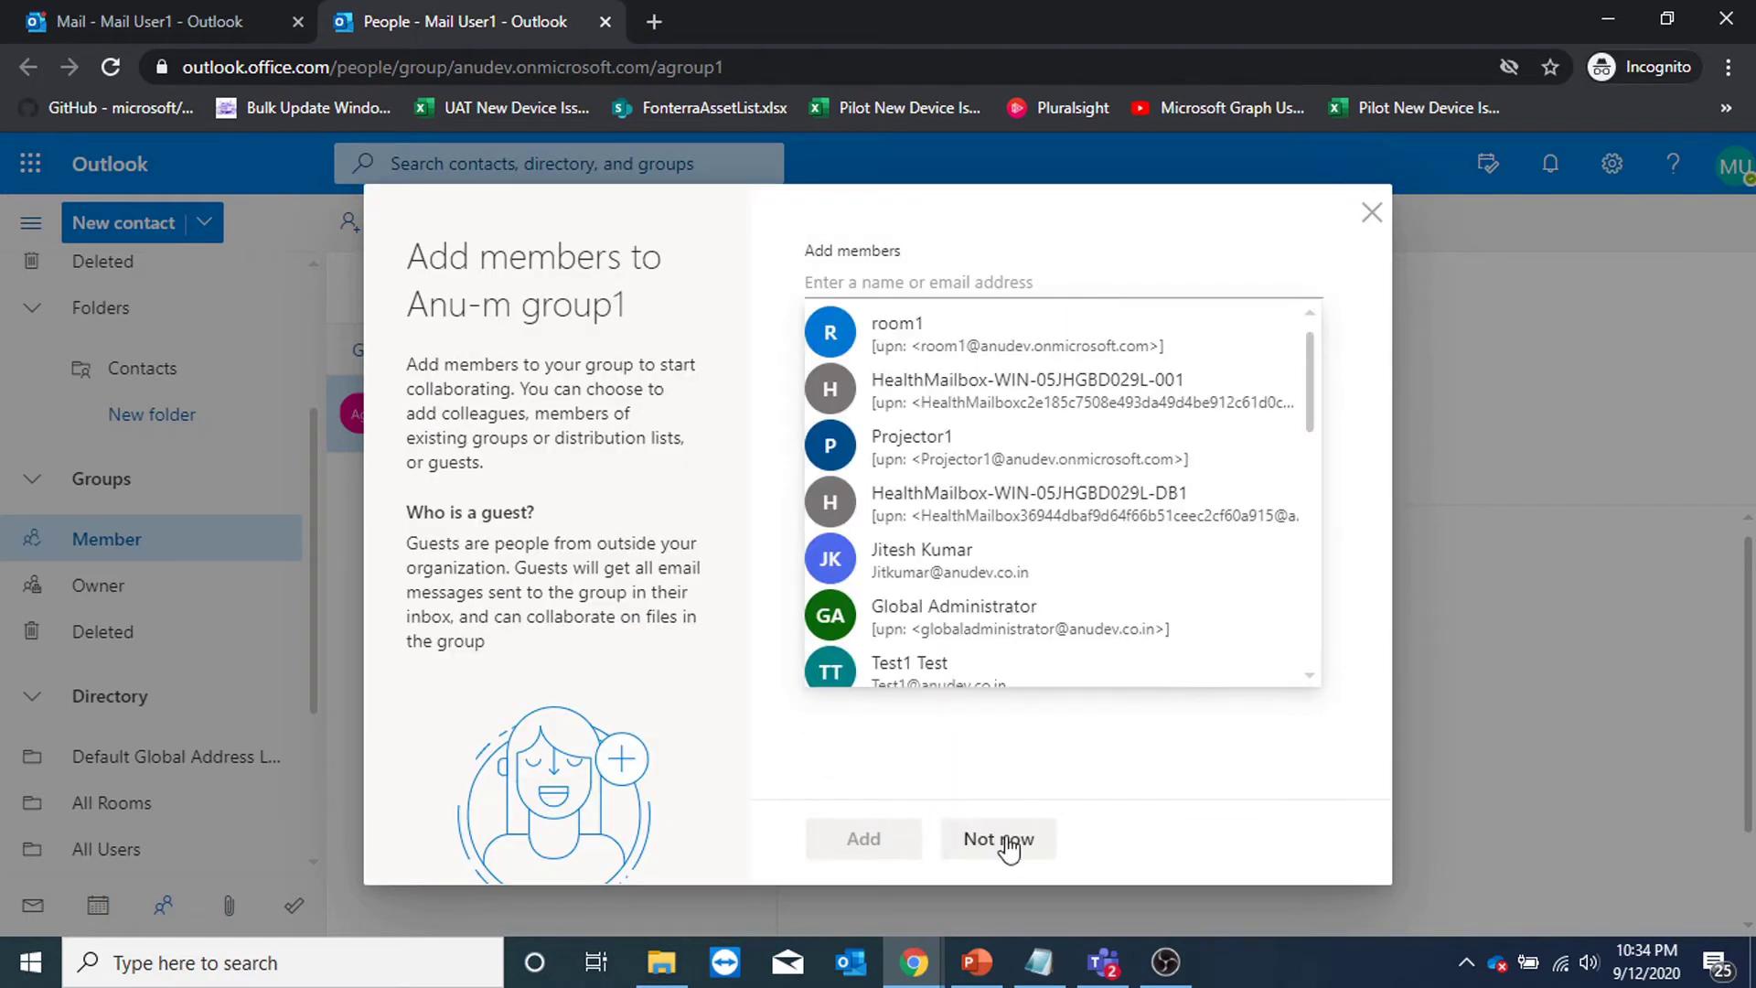
{"action": "left_click", "coordinate": [1010, 841]}
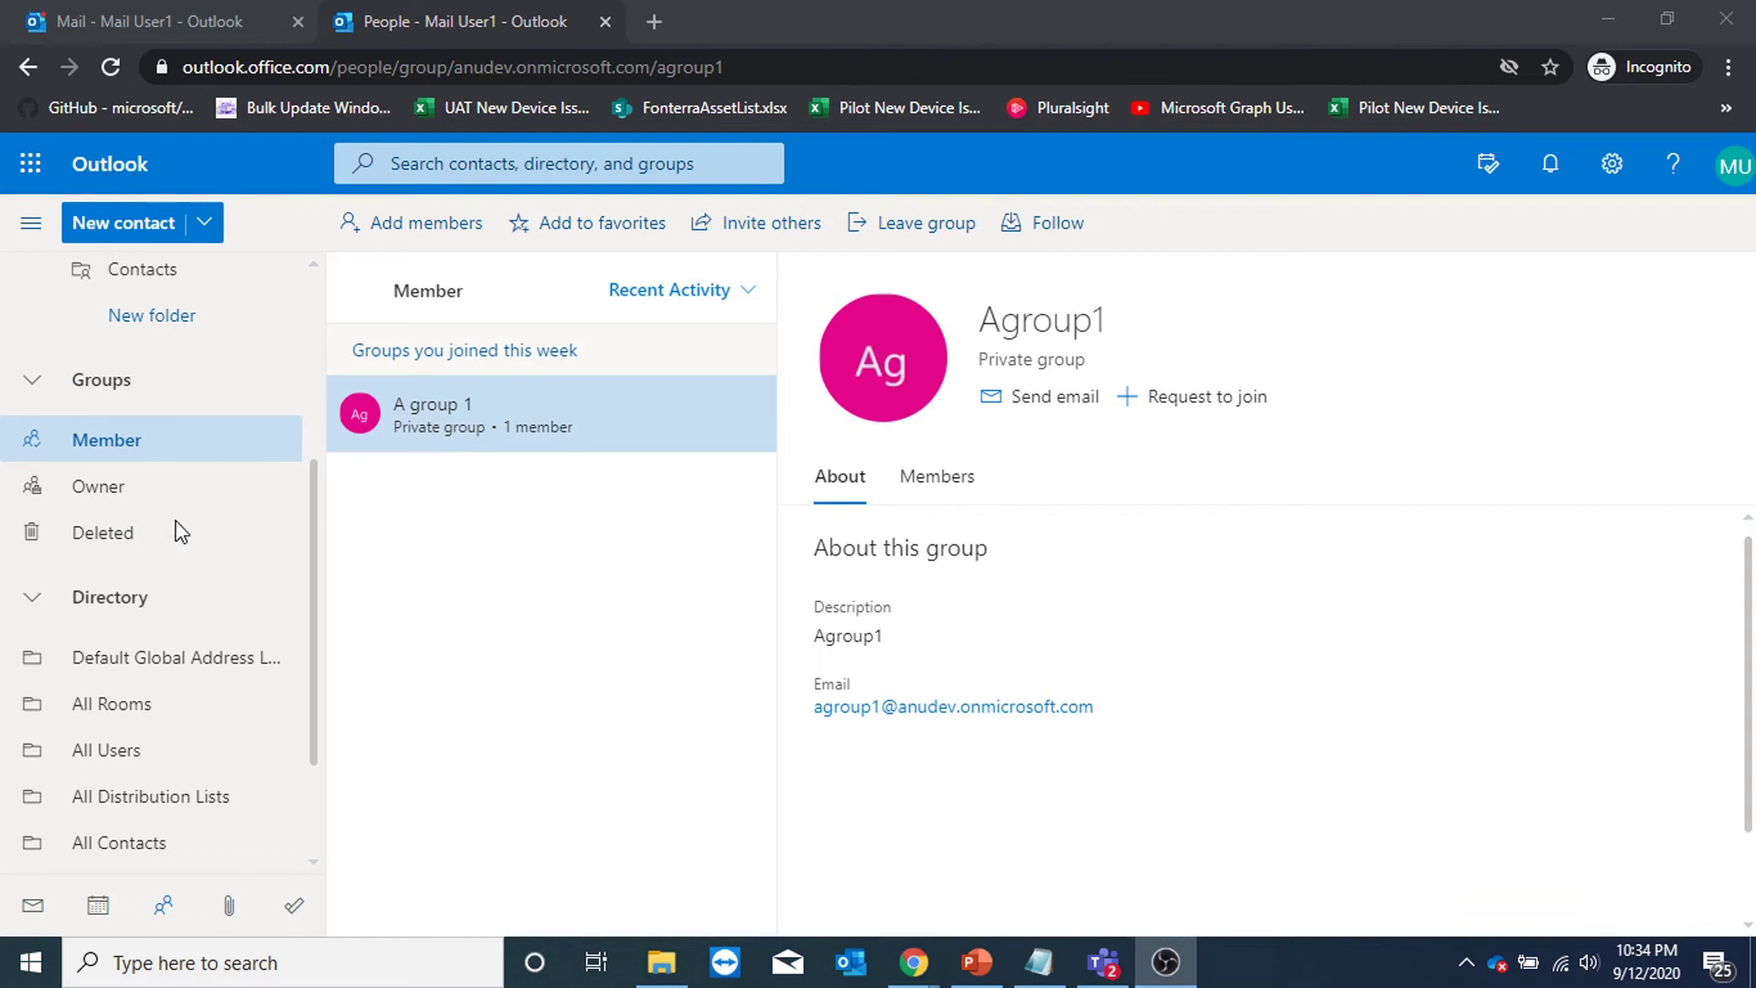
List owned groups, showing Anu-m group1, and begin adding members to it.
{"action": "left_click", "coordinate": [100, 486]}
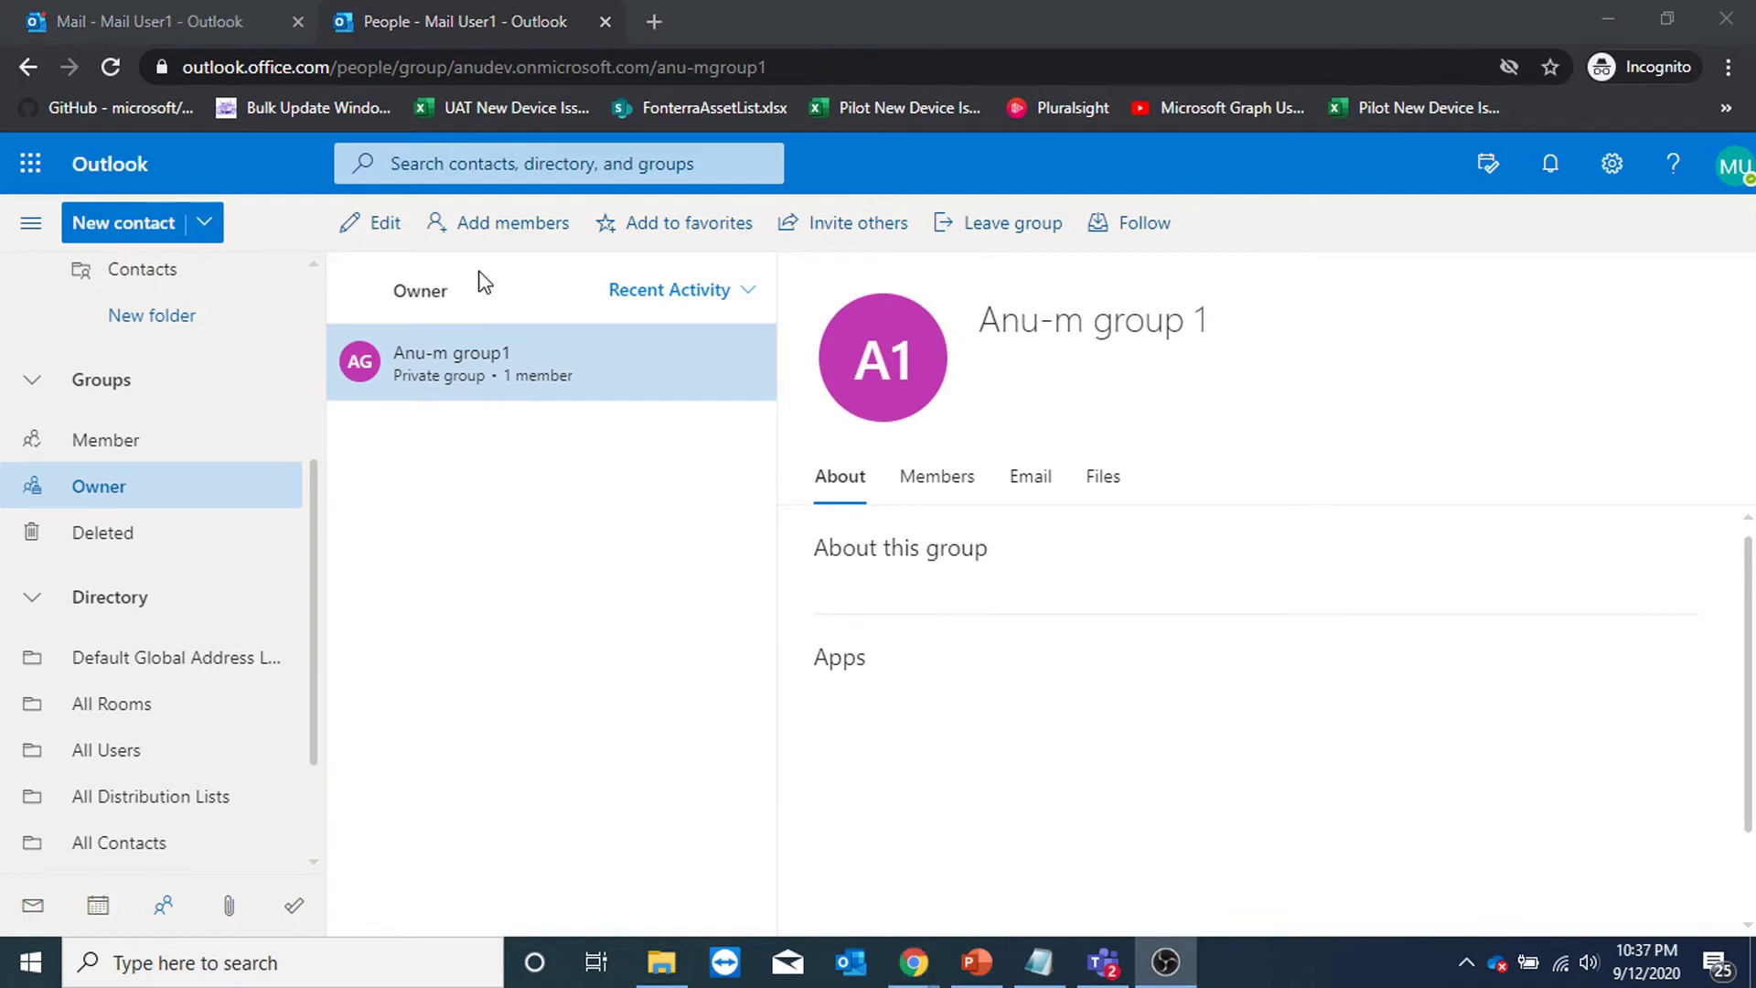
{"action": "left_click", "coordinate": [483, 227]}
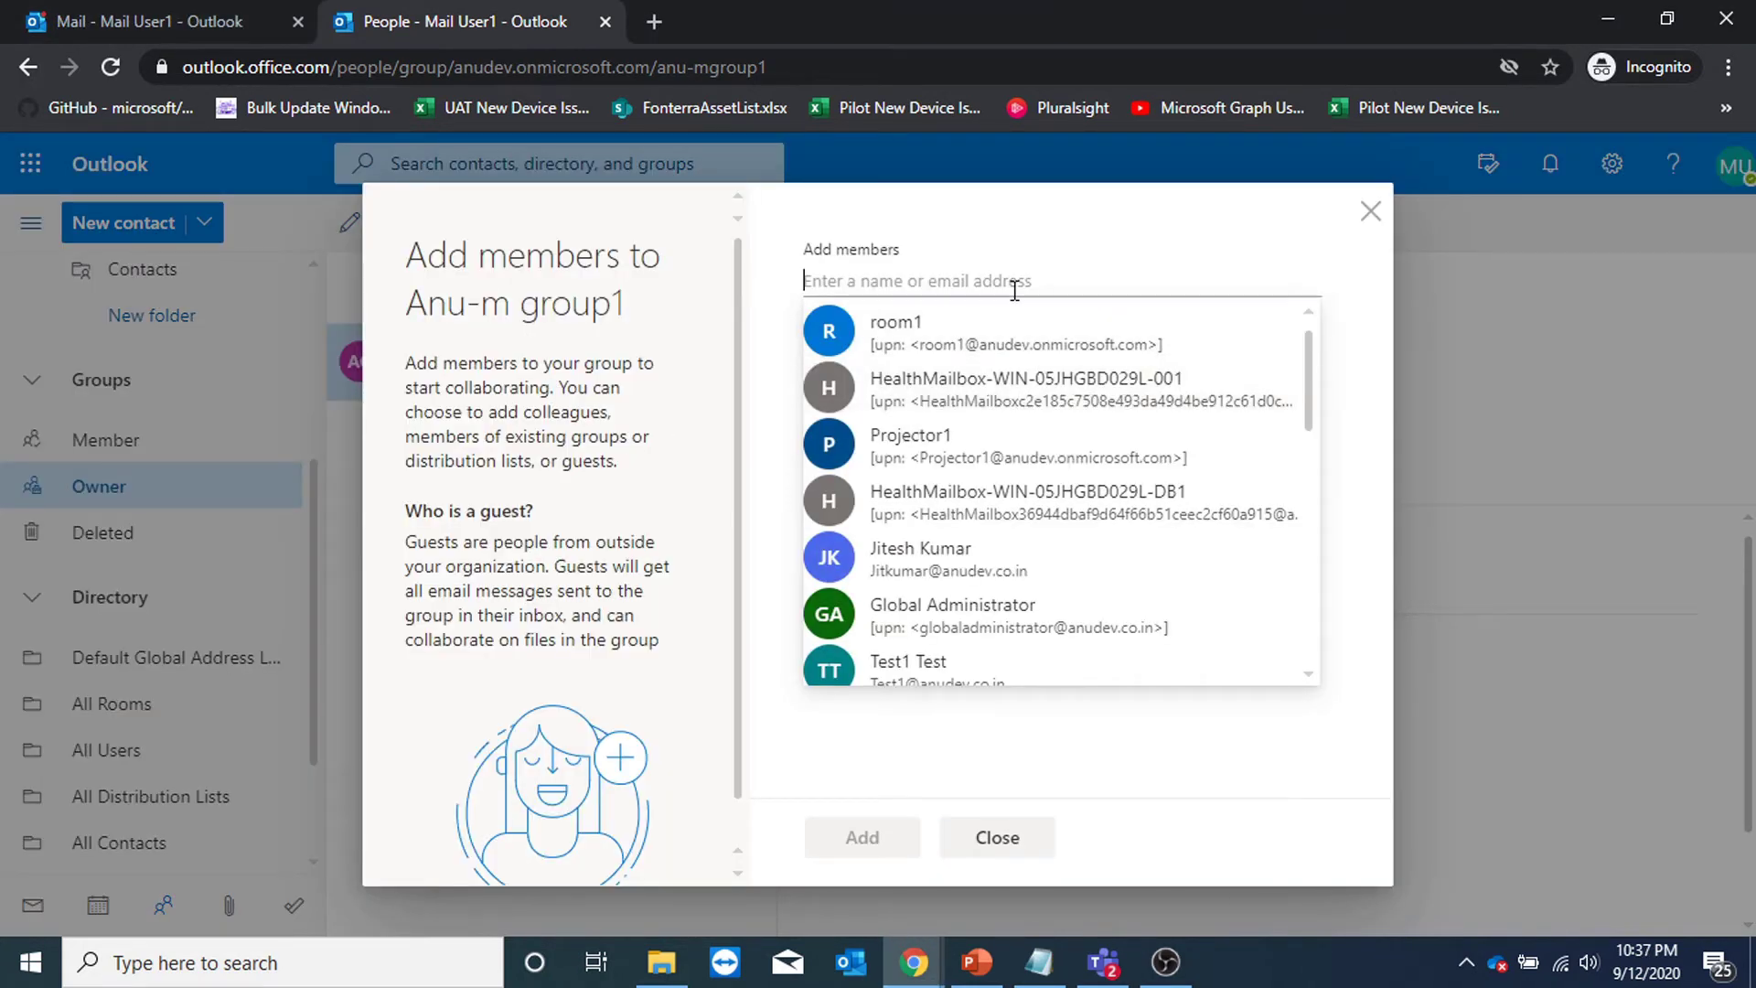
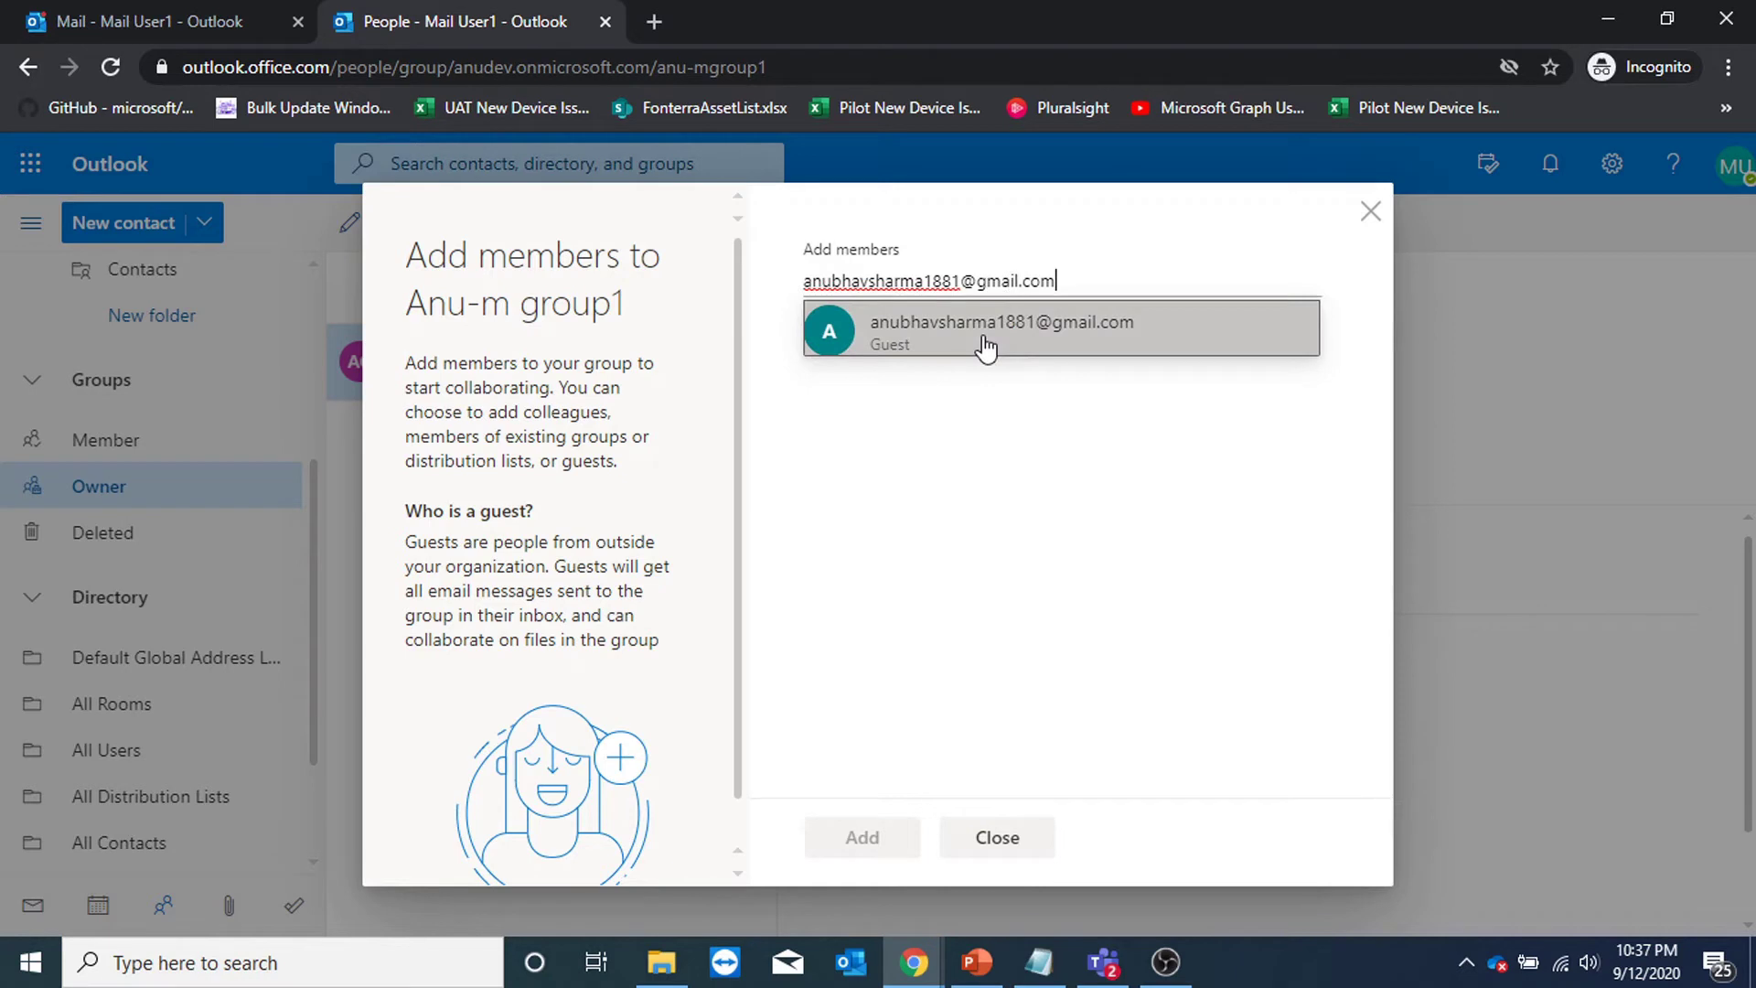
Add an external guest by e-mail address to Anu-m group1, then bring up Invite others.
{"action": "left_click", "coordinate": [984, 349]}
{"action": "left_click", "coordinate": [862, 838]}
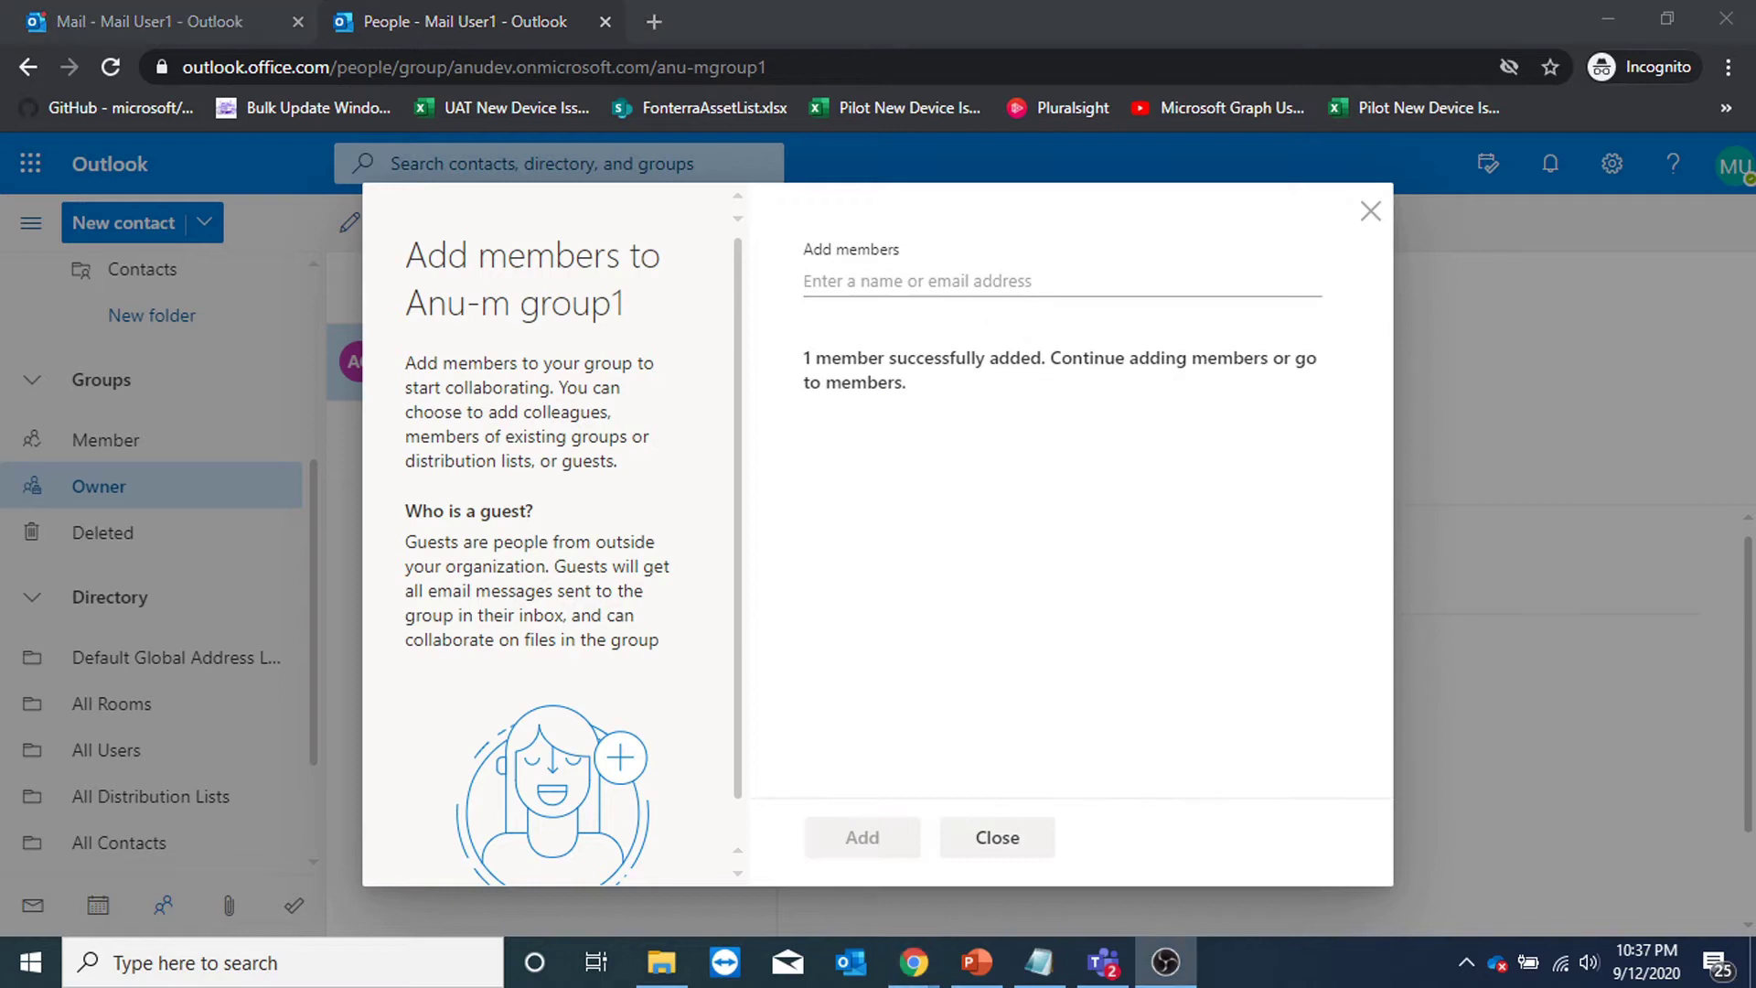
{"action": "left_click", "coordinate": [997, 838]}
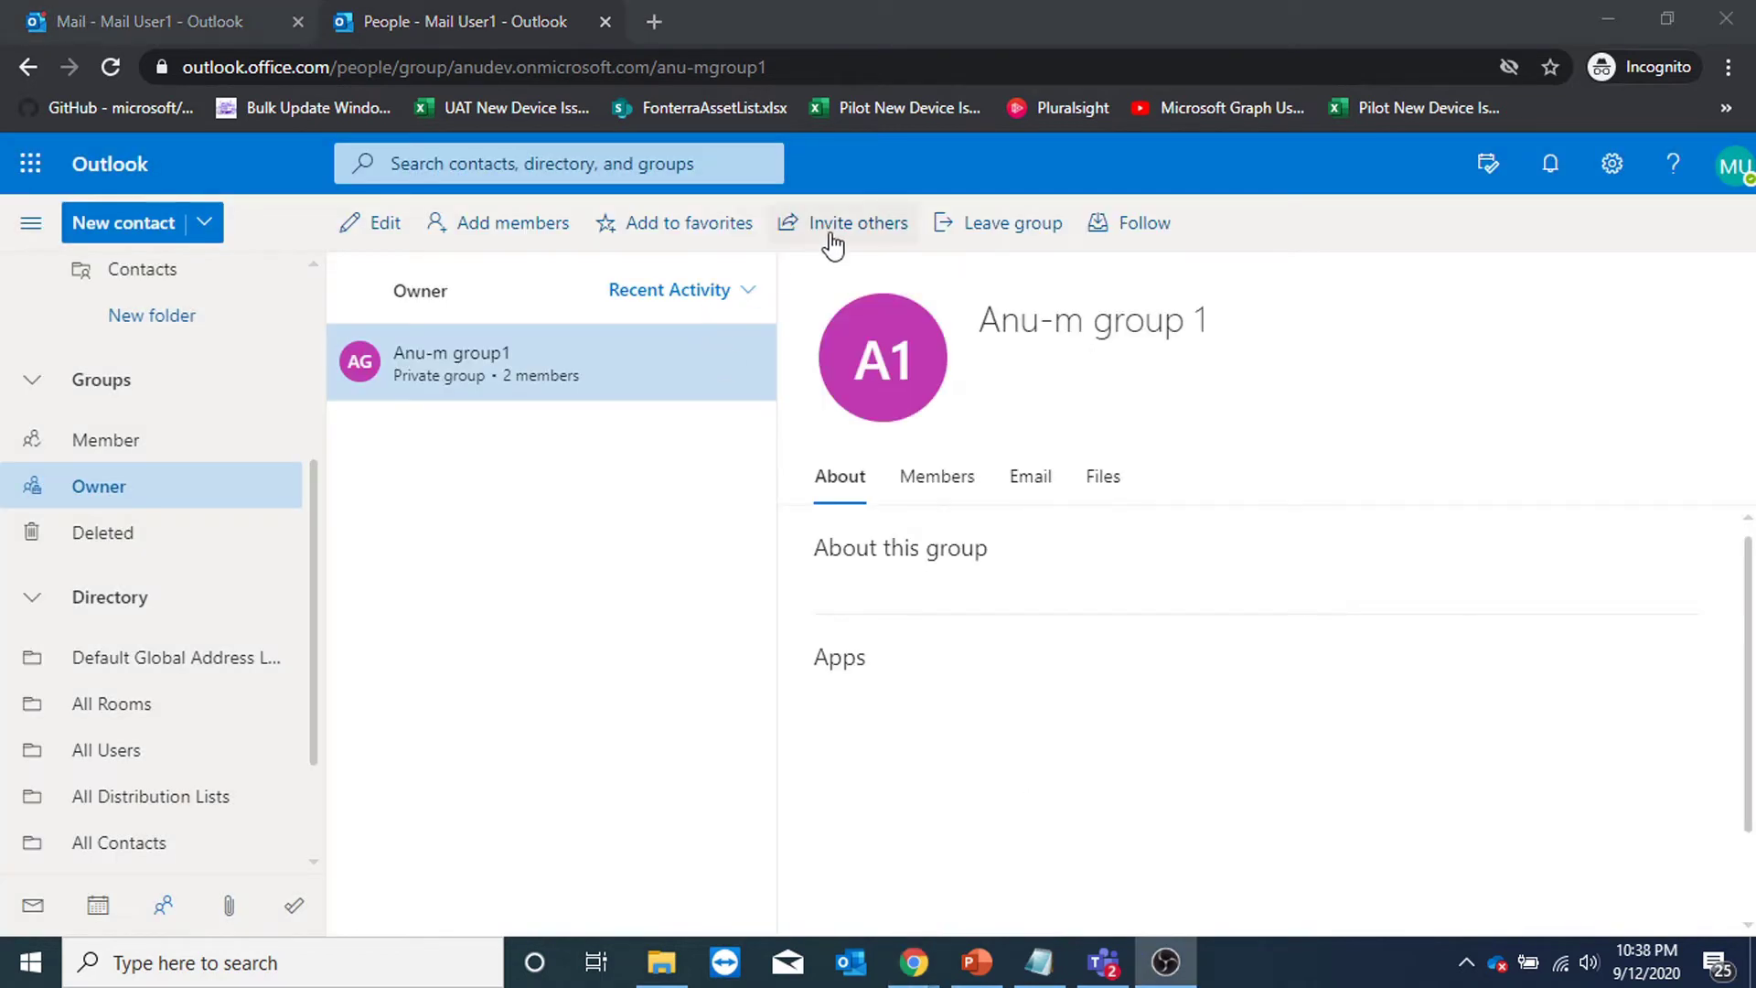
{"action": "left_click", "coordinate": [841, 223]}
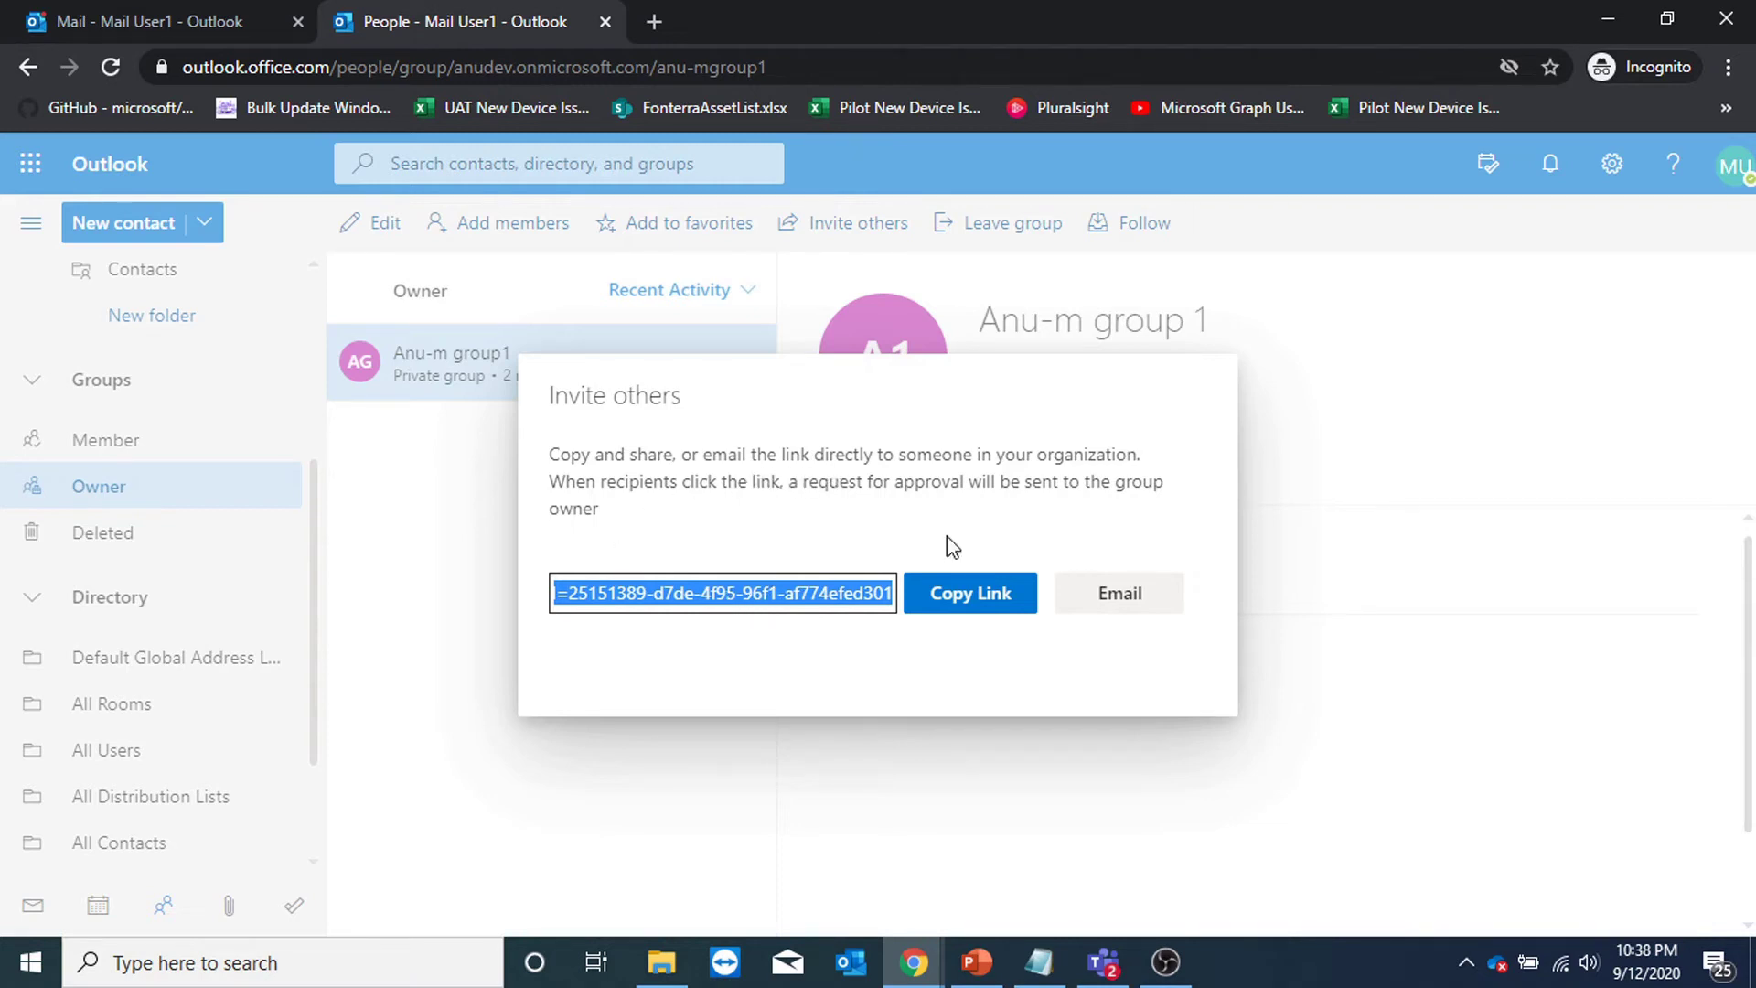
In Mail, search Discover groups for 'a group' to confirm both groups show as joined.
{"action": "left_click", "coordinate": [1350, 463]}
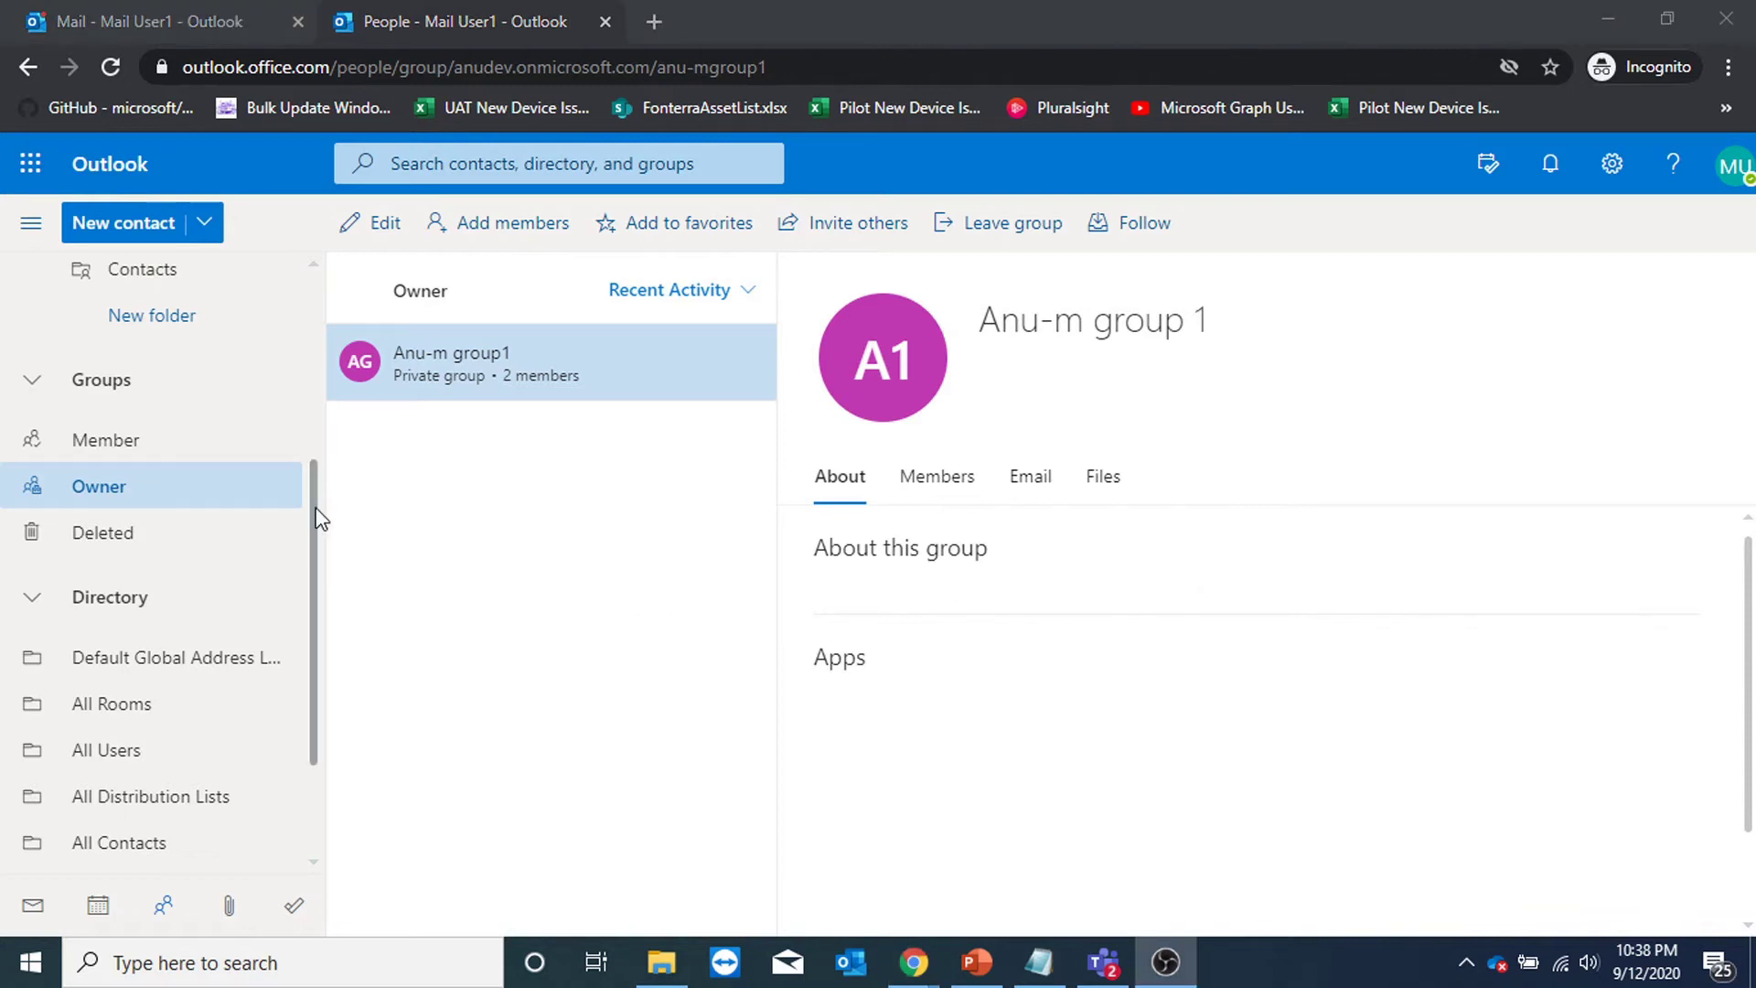
{"action": "left_click", "coordinate": [211, 30]}
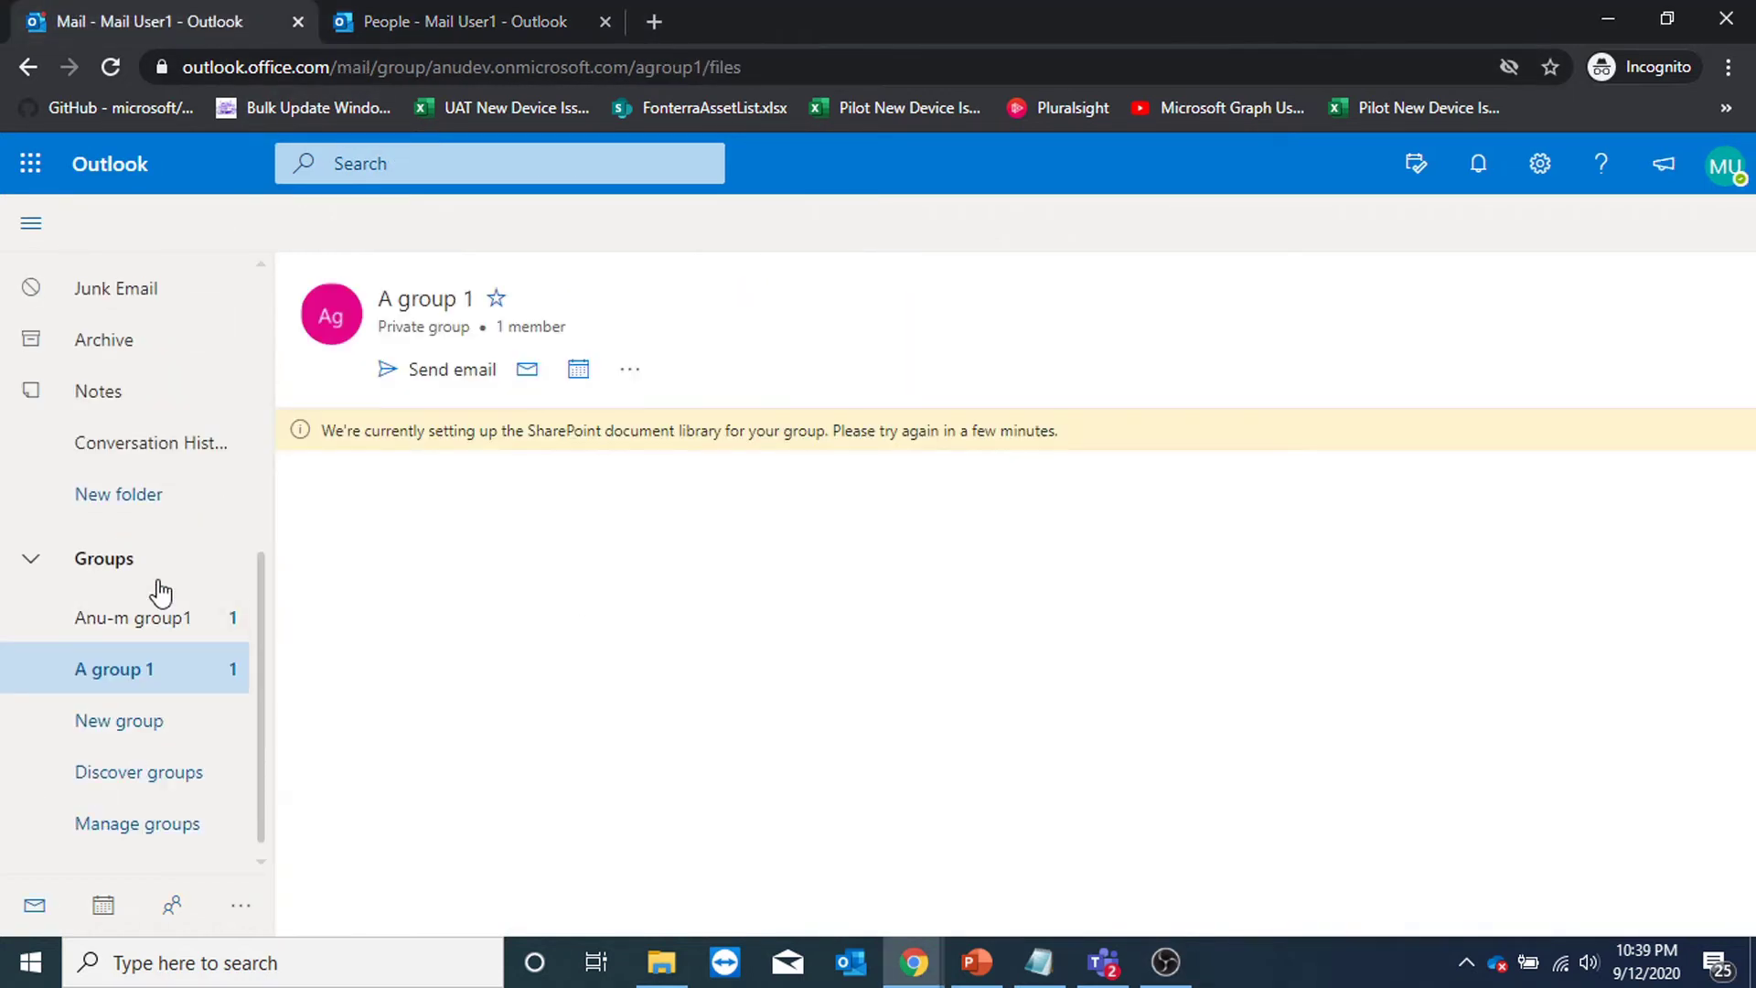
{"action": "left_click", "coordinate": [128, 560]}
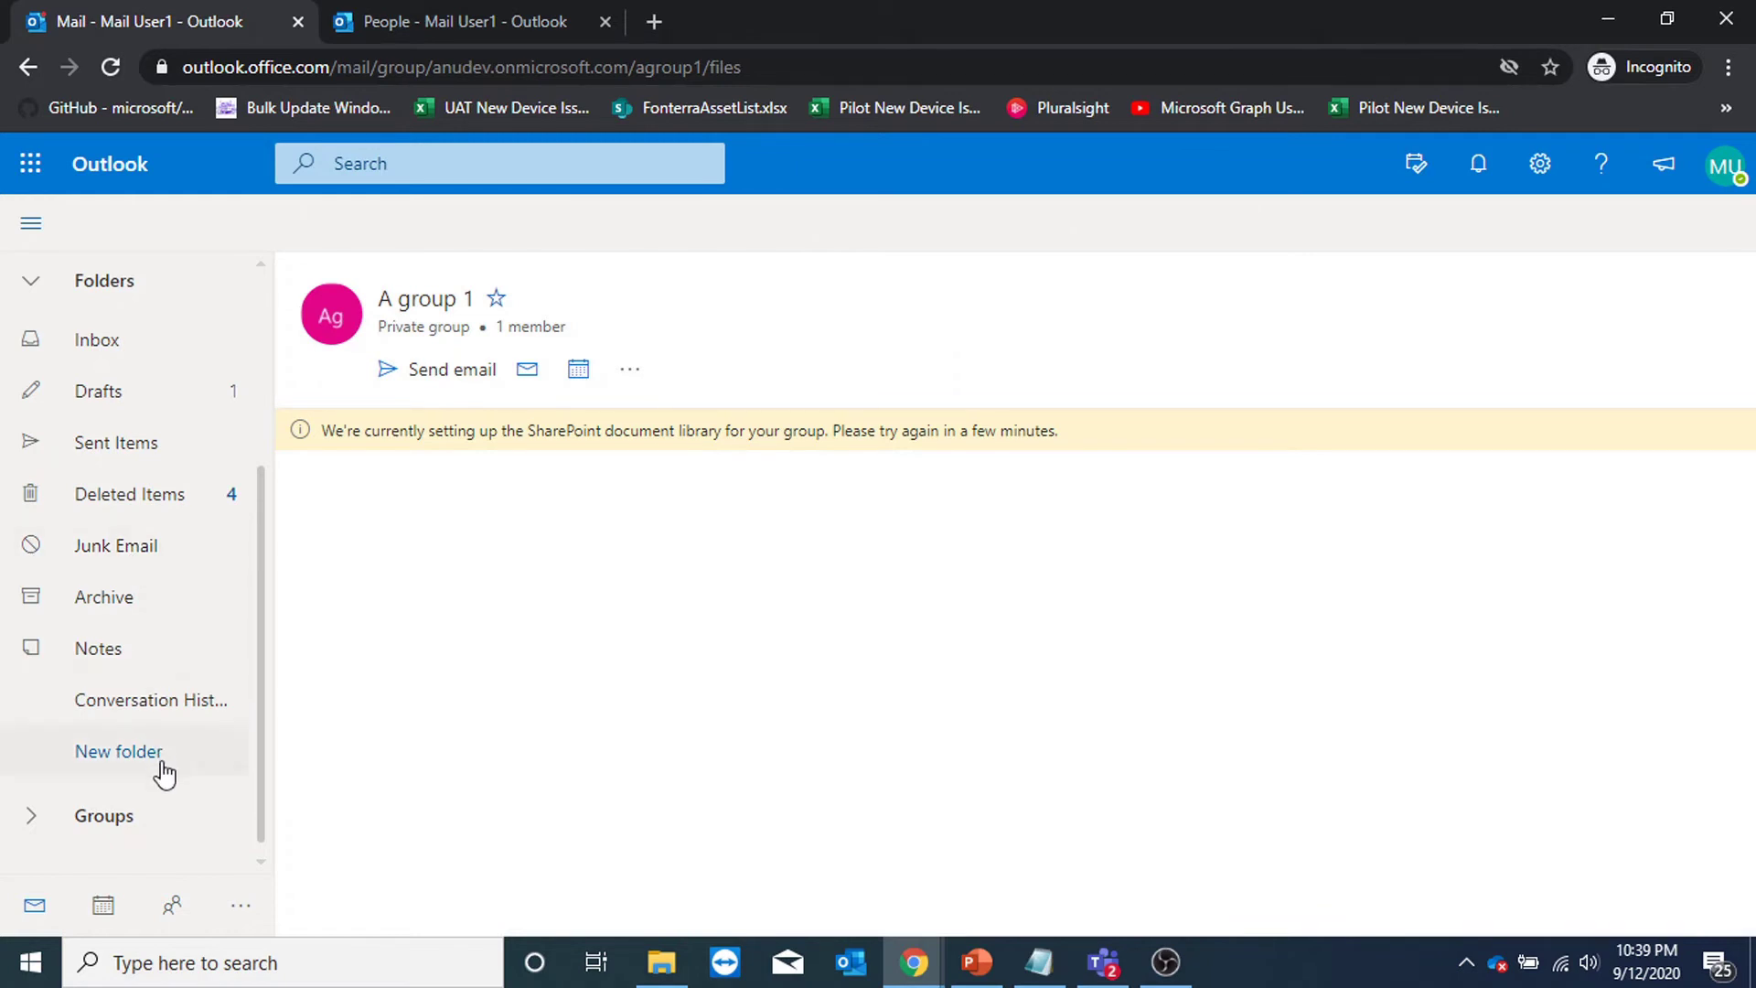
{"action": "left_click", "coordinate": [137, 811]}
{"action": "left_click", "coordinate": [169, 773]}
{"action": "type", "text": "a group"}
{"action": "key", "text": "Return"}
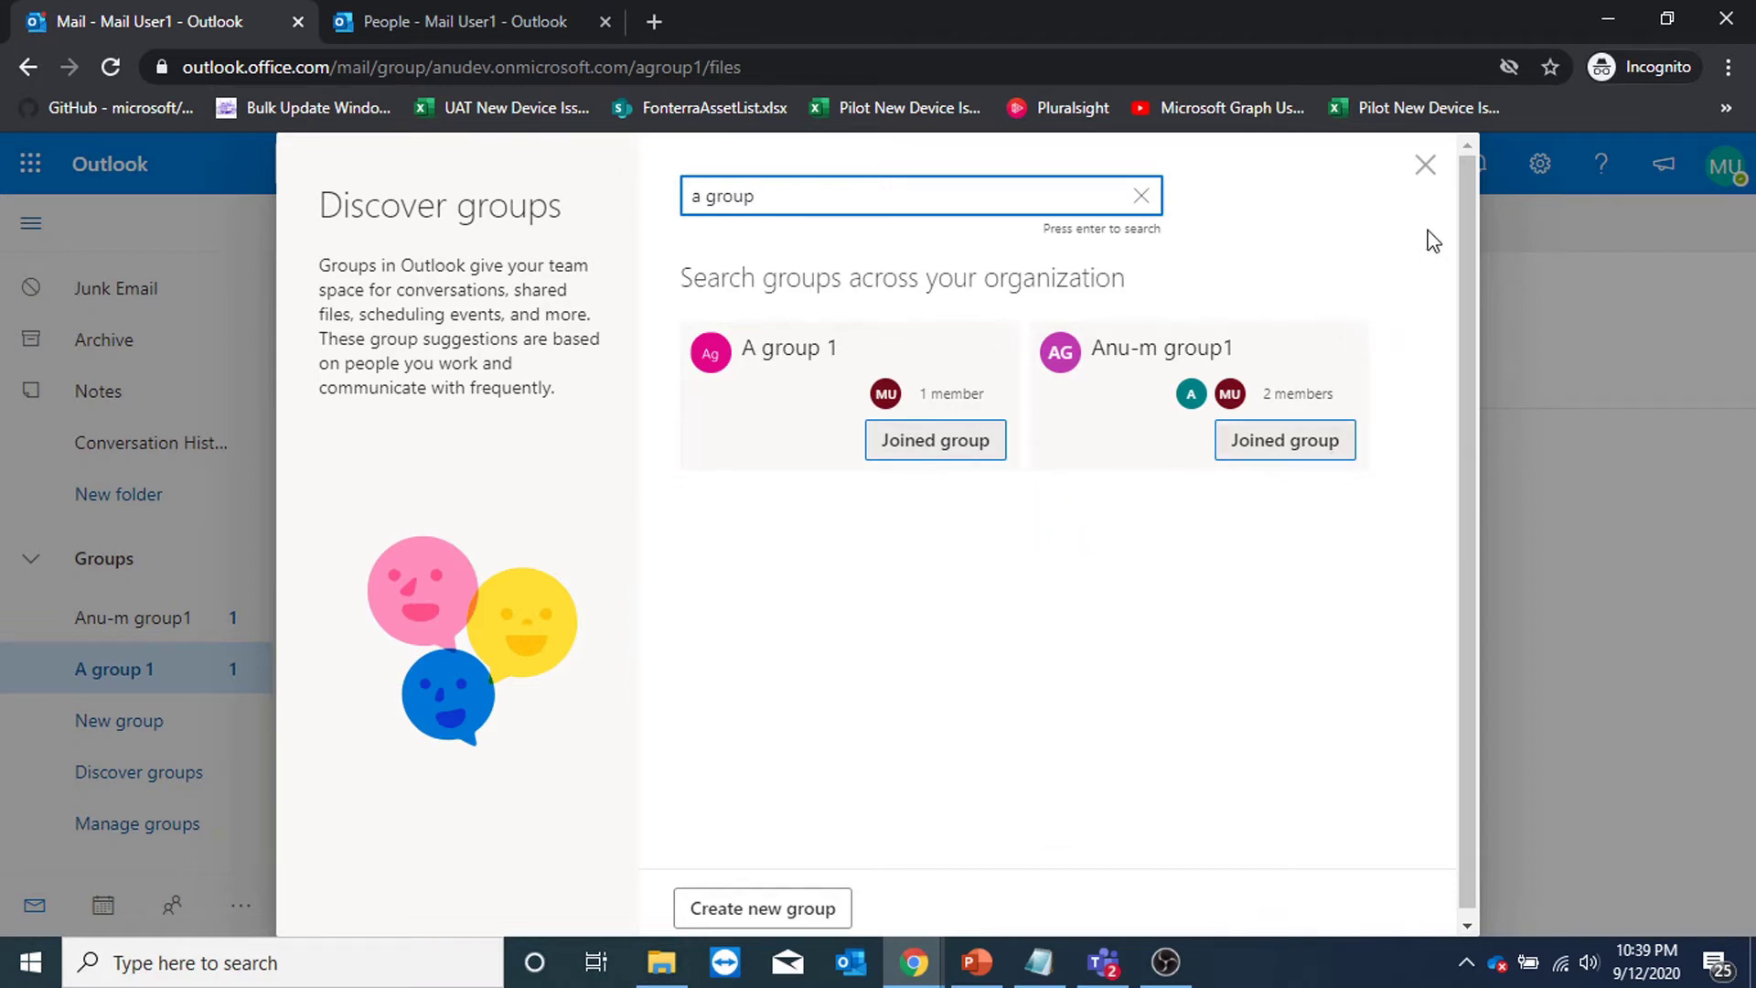
{"action": "left_click", "coordinate": [1427, 168]}
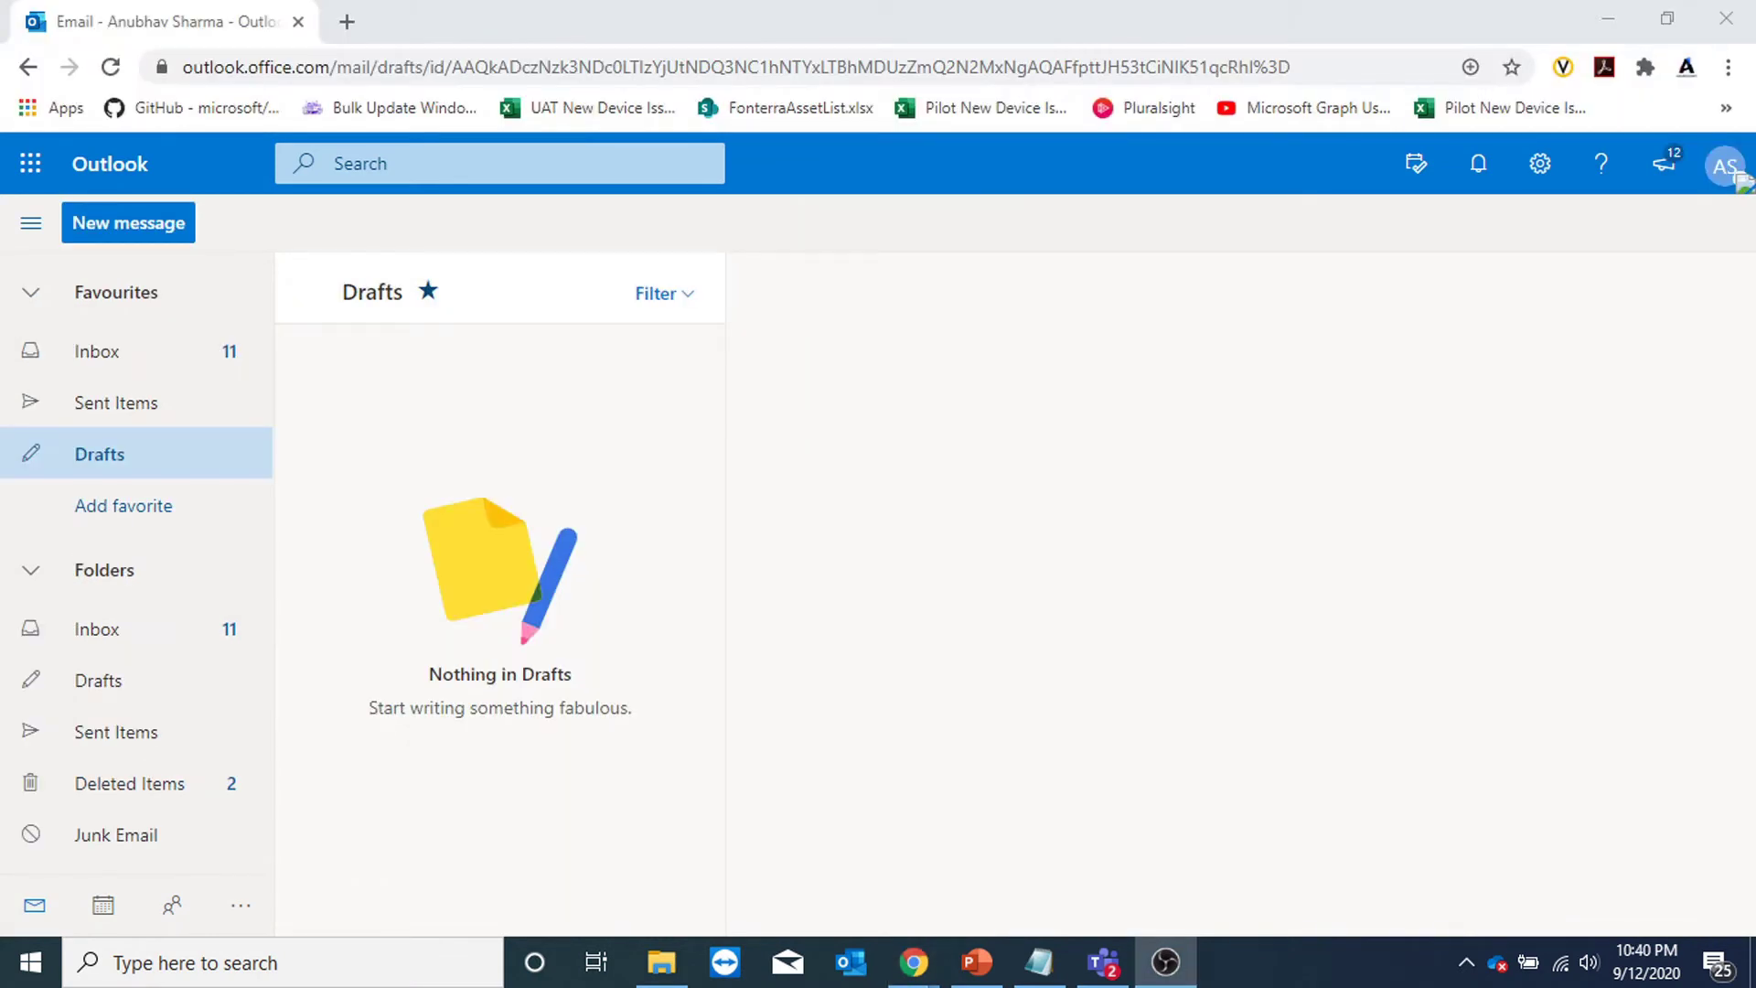
Search Discover groups for 'a' to find the available groups.
{"action": "scroll", "coordinate": [146, 576], "scroll_direction": "down", "scroll_amount": 5}
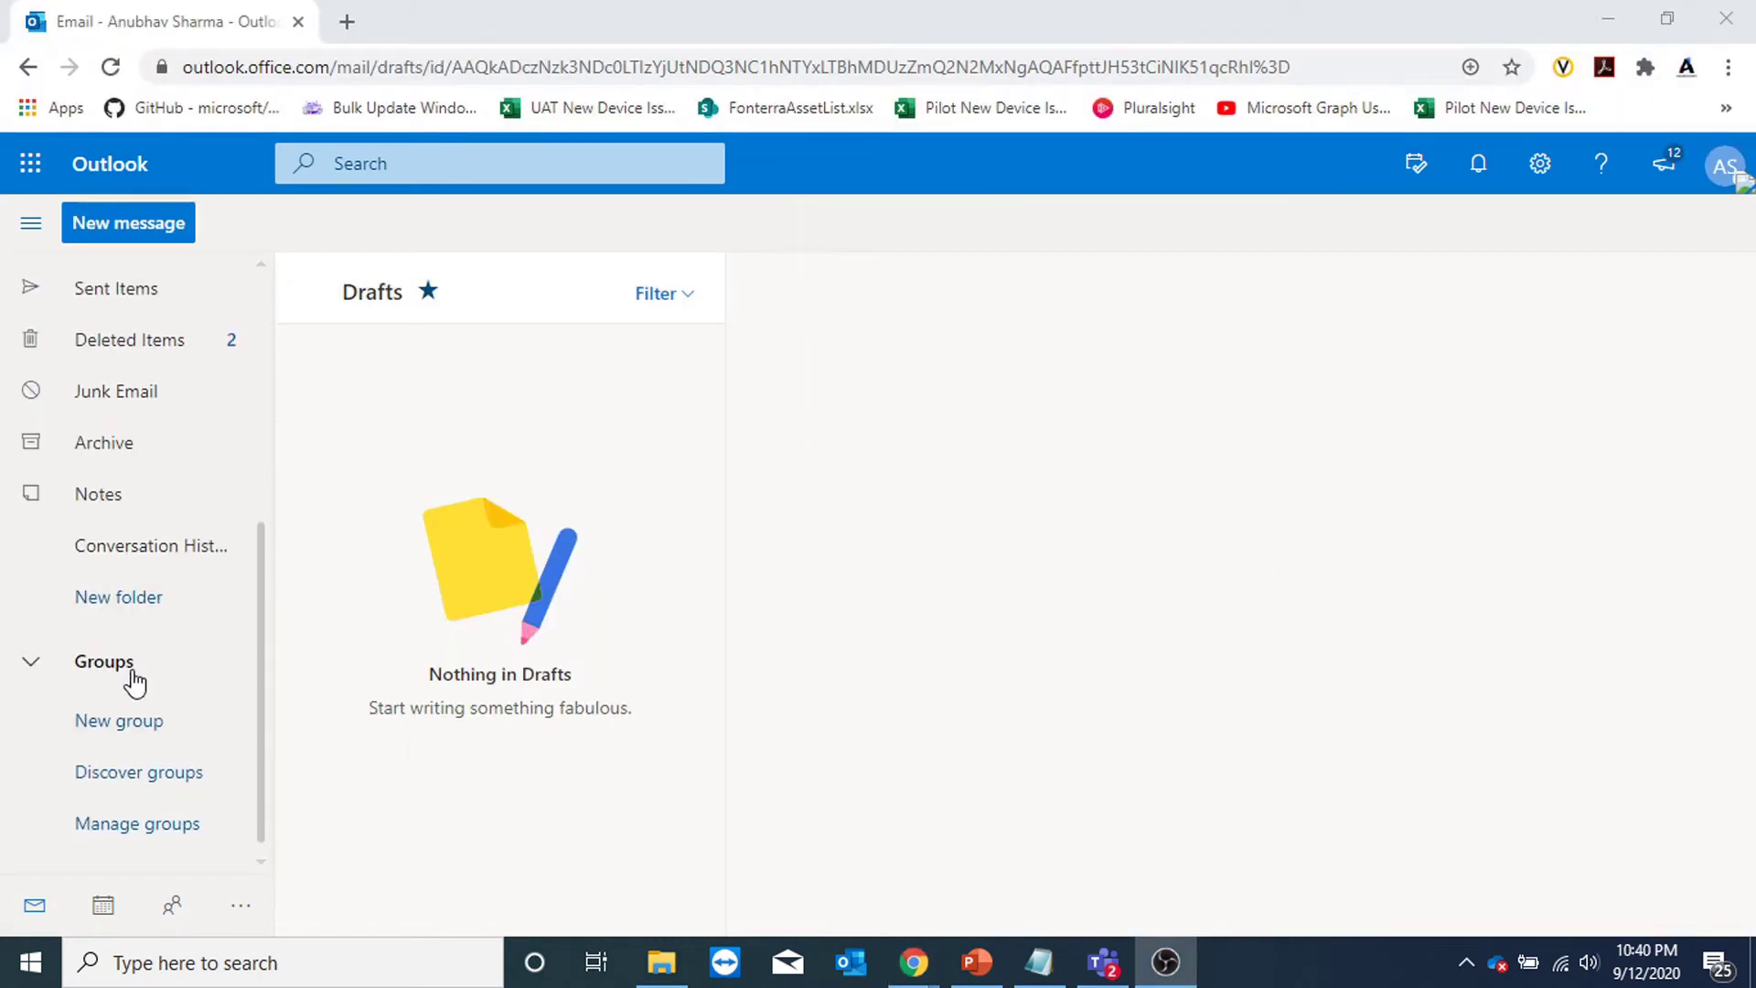
{"action": "left_click", "coordinate": [137, 776]}
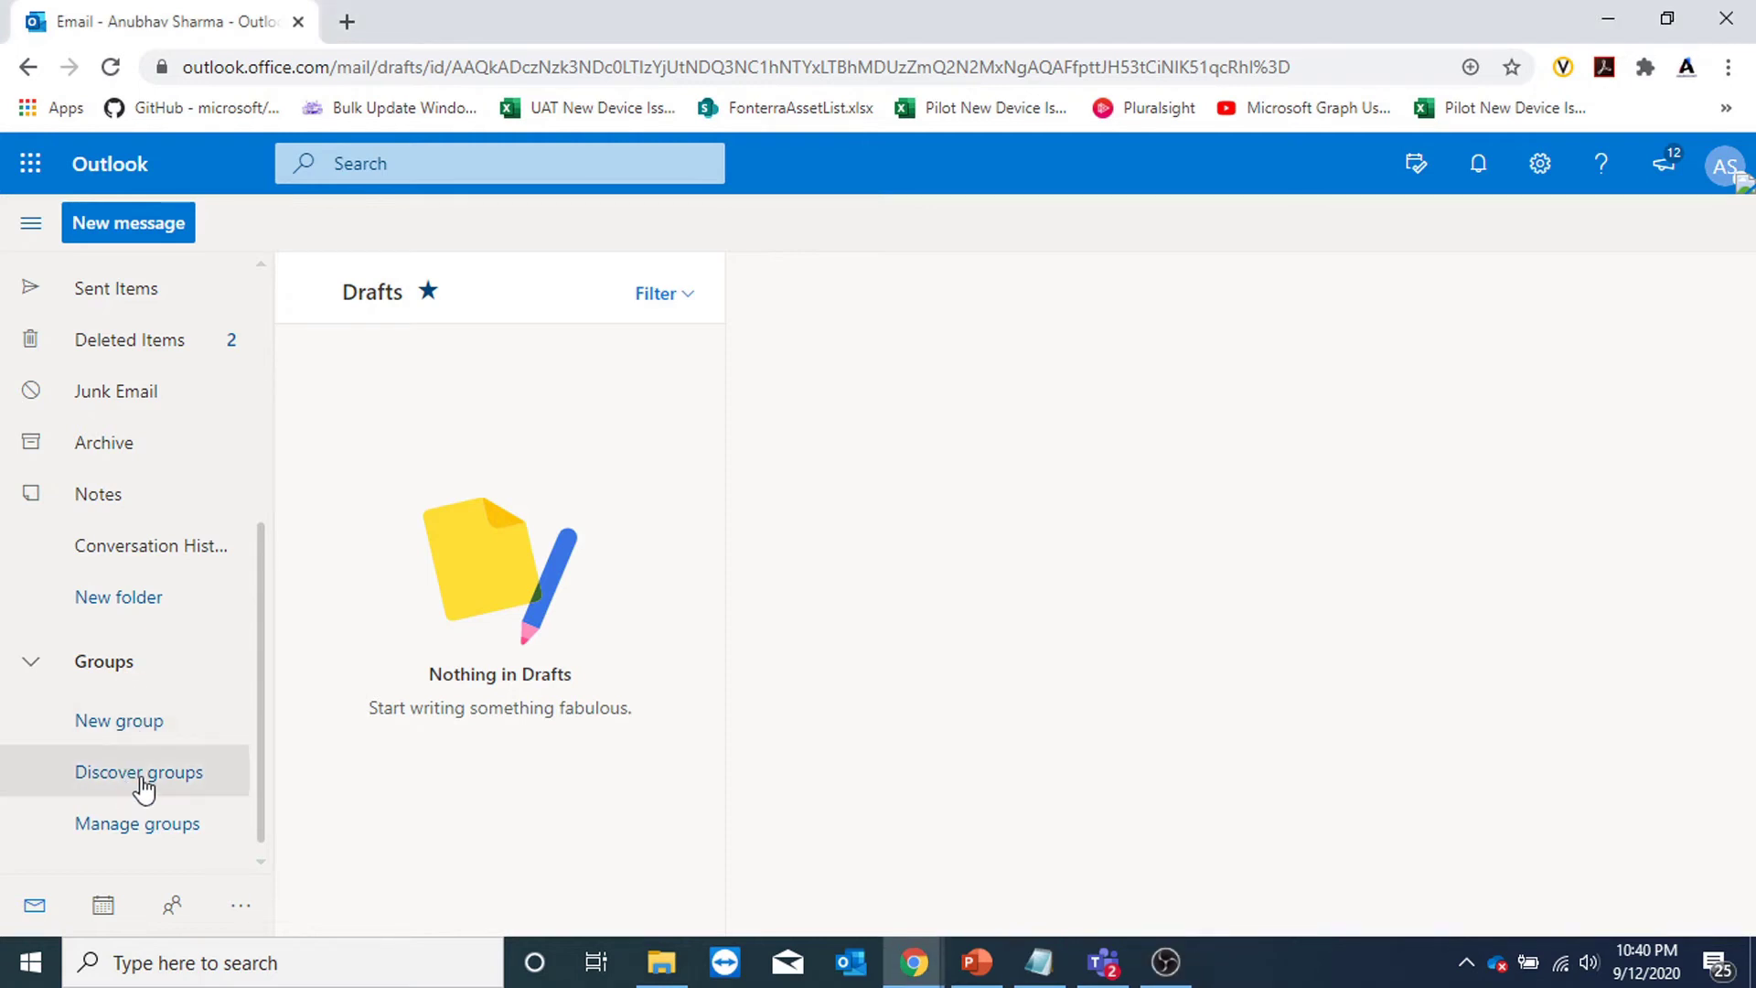
{"action": "left_click", "coordinate": [756, 196]}
{"action": "type", "text": "a group 1"}
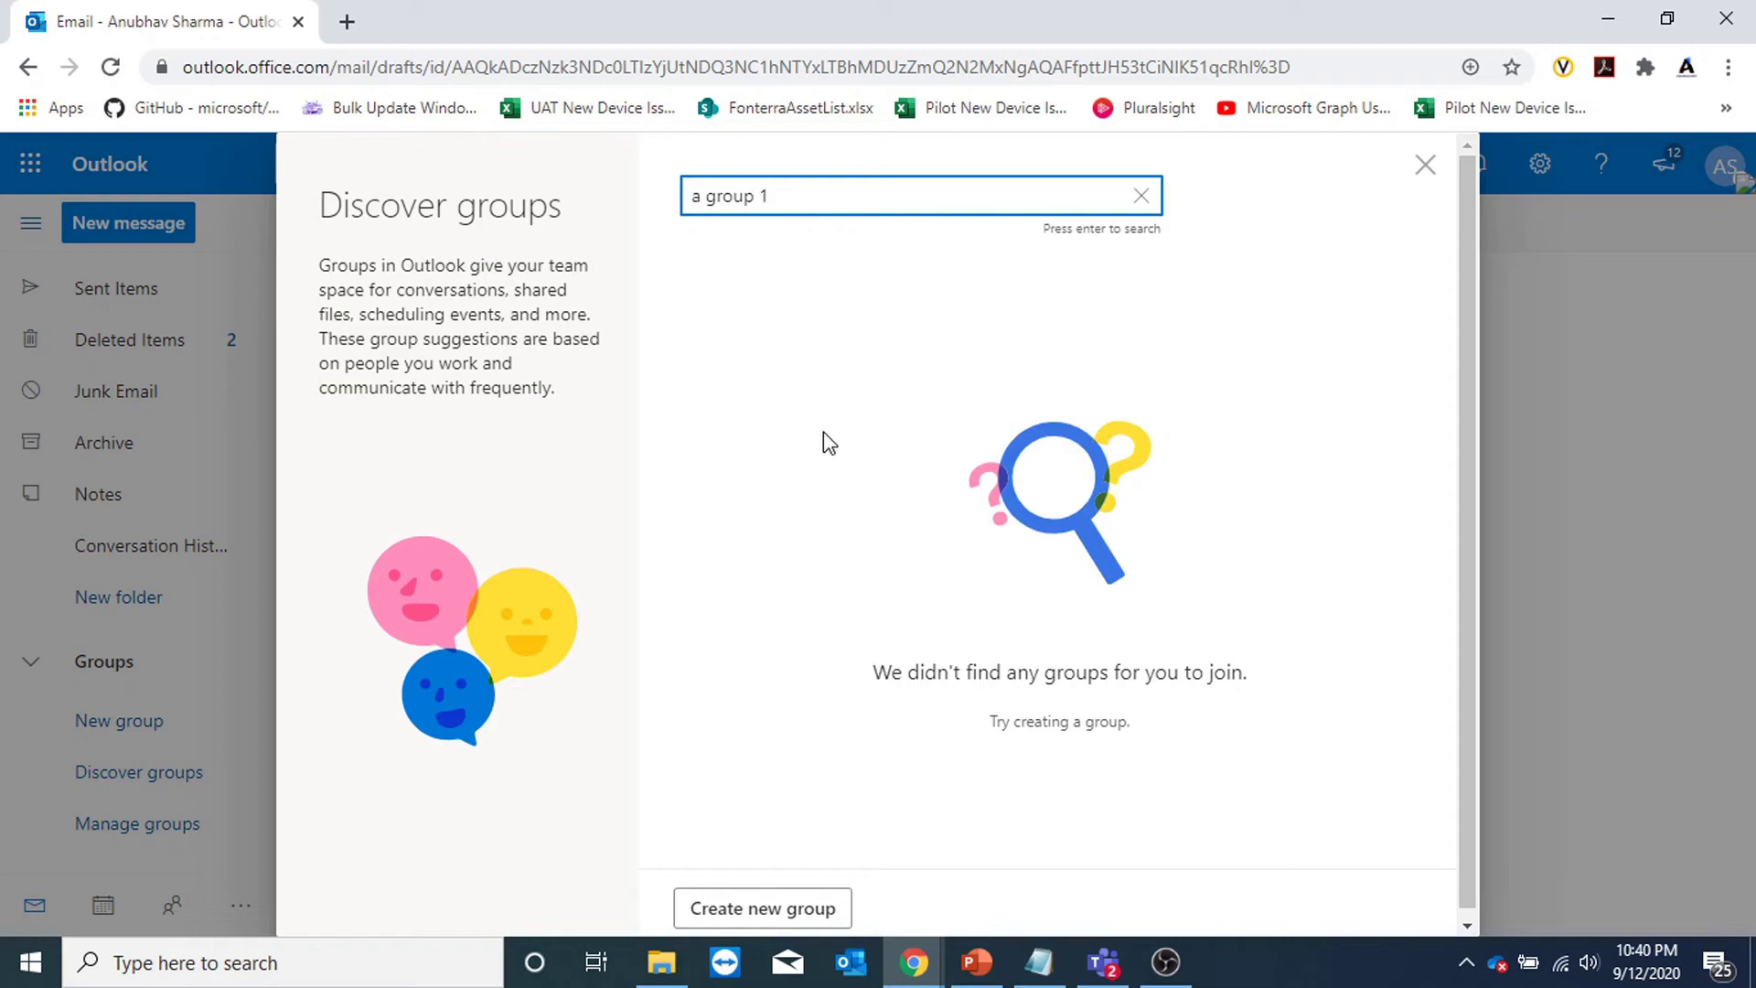
{"action": "key", "text": "Return"}
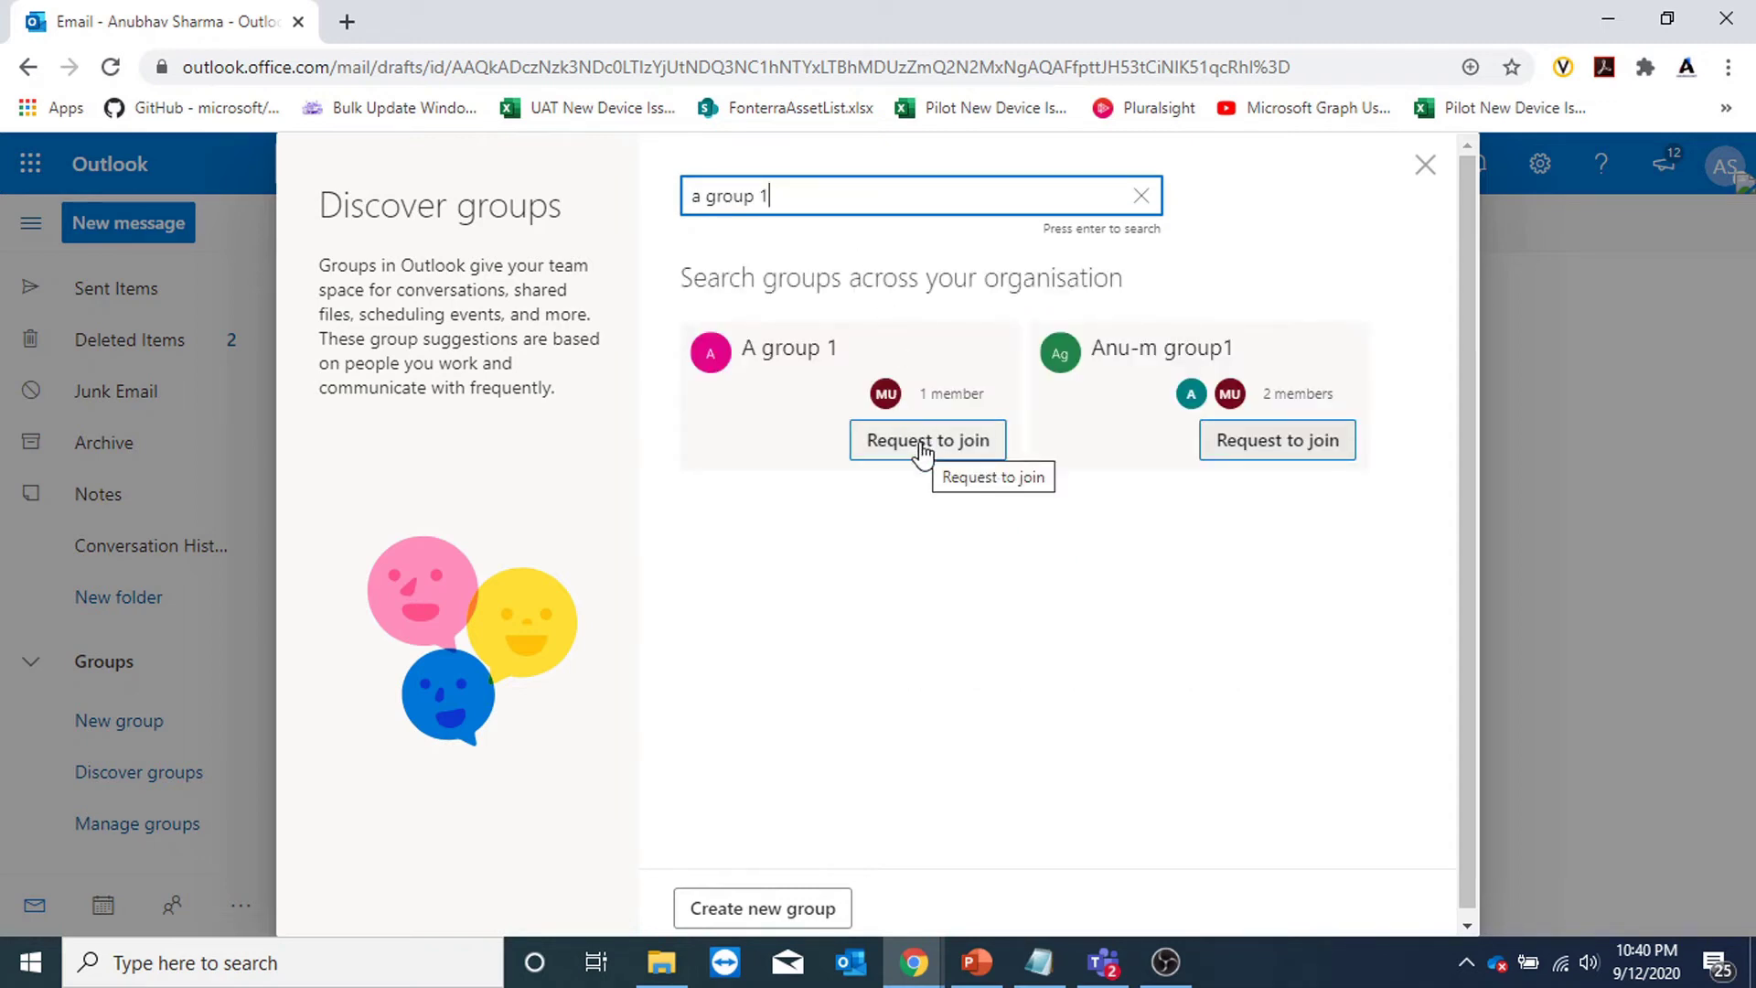
Send a join request to Anu-m group1 with the message 'hi', cancelling the A group 1 request.
{"action": "left_click", "coordinate": [922, 443]}
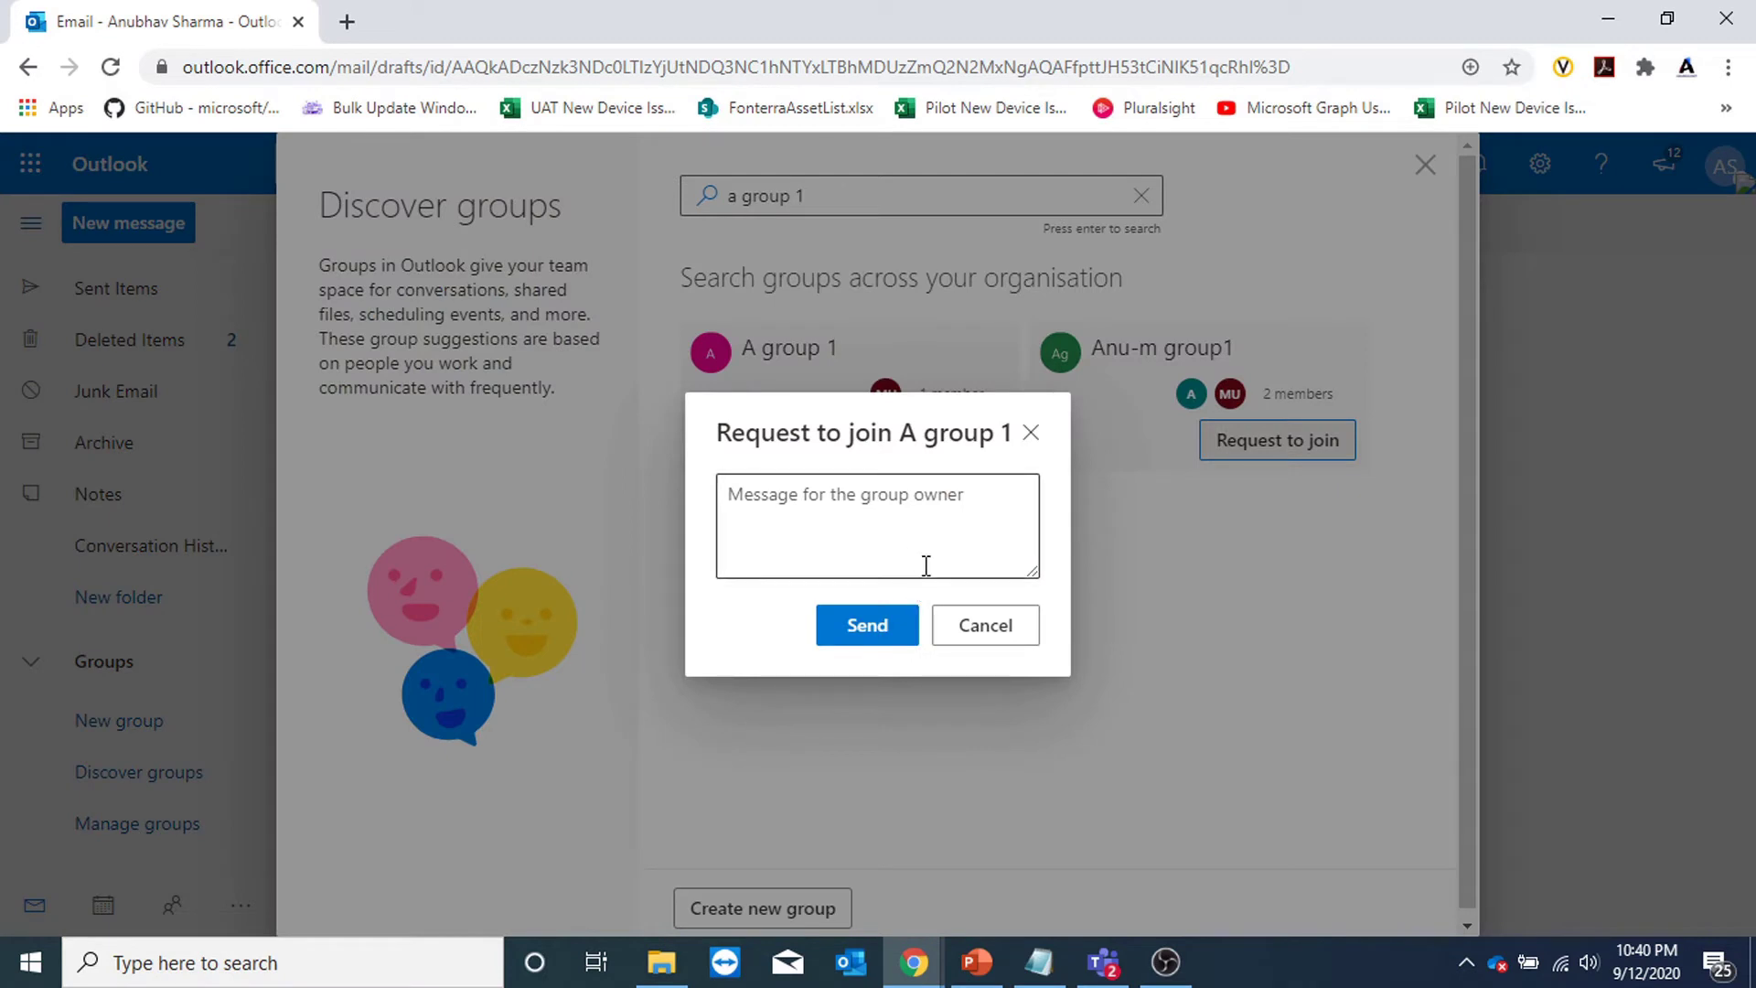
{"action": "left_click", "coordinate": [966, 629]}
{"action": "left_click", "coordinate": [1287, 441]}
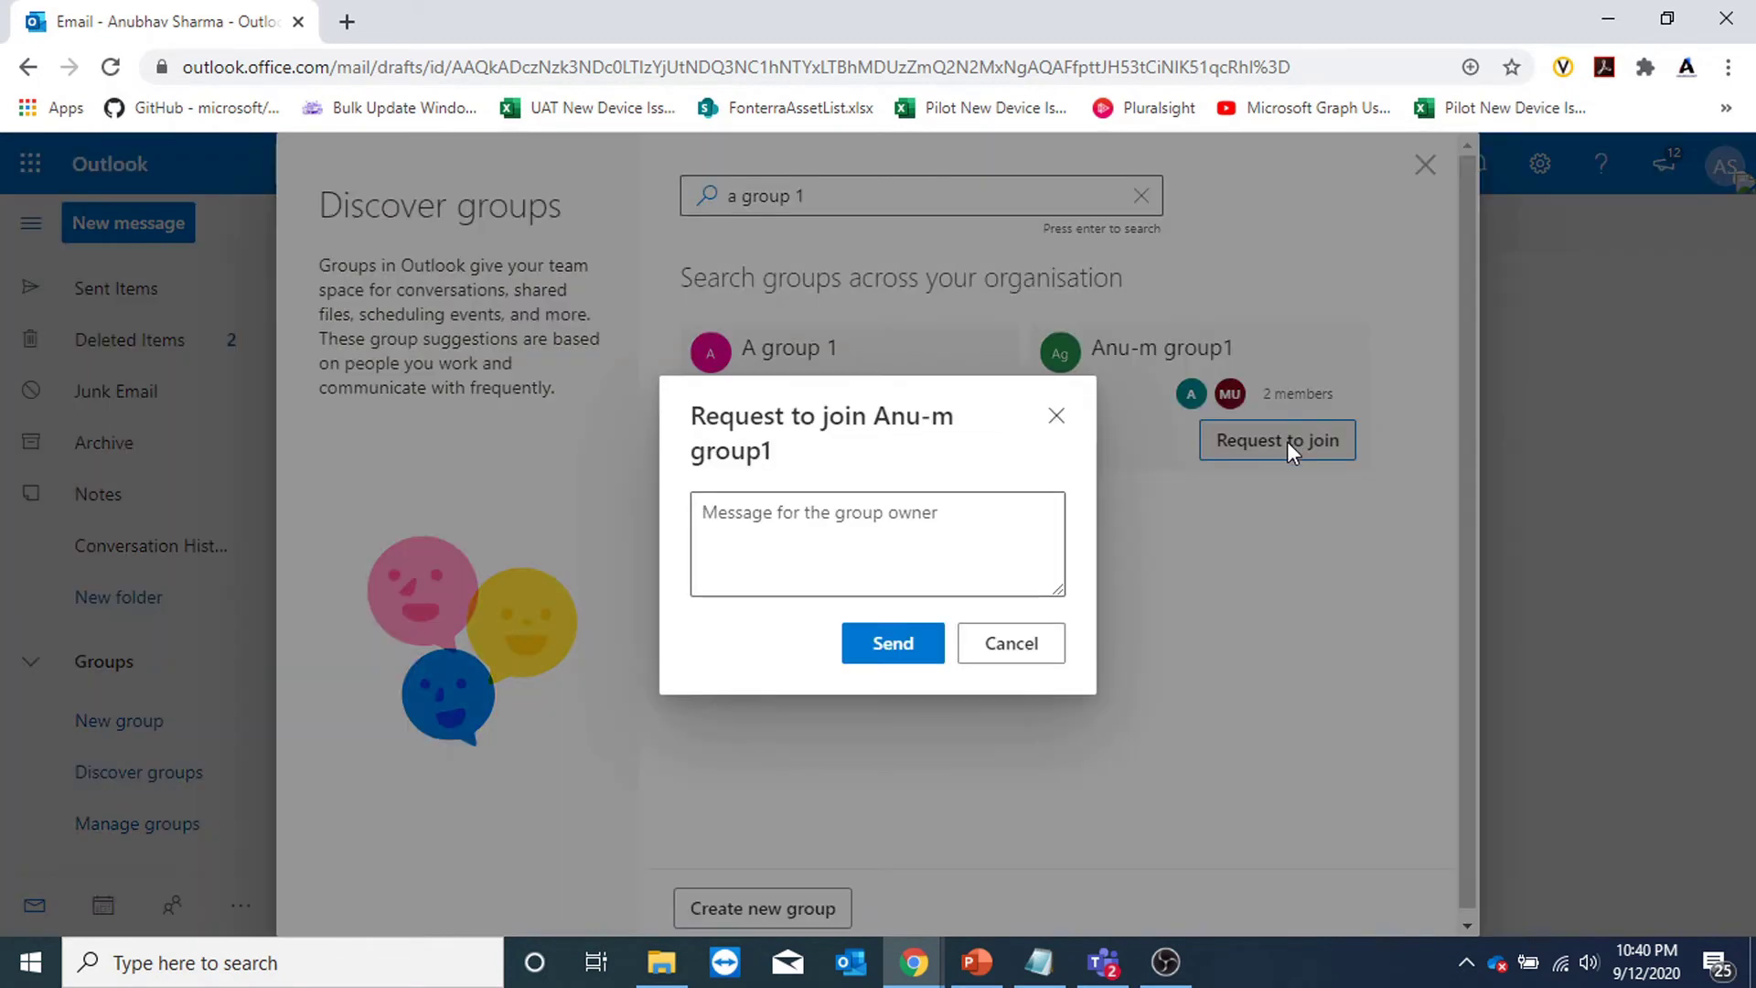
{"action": "type", "text": "hi"}
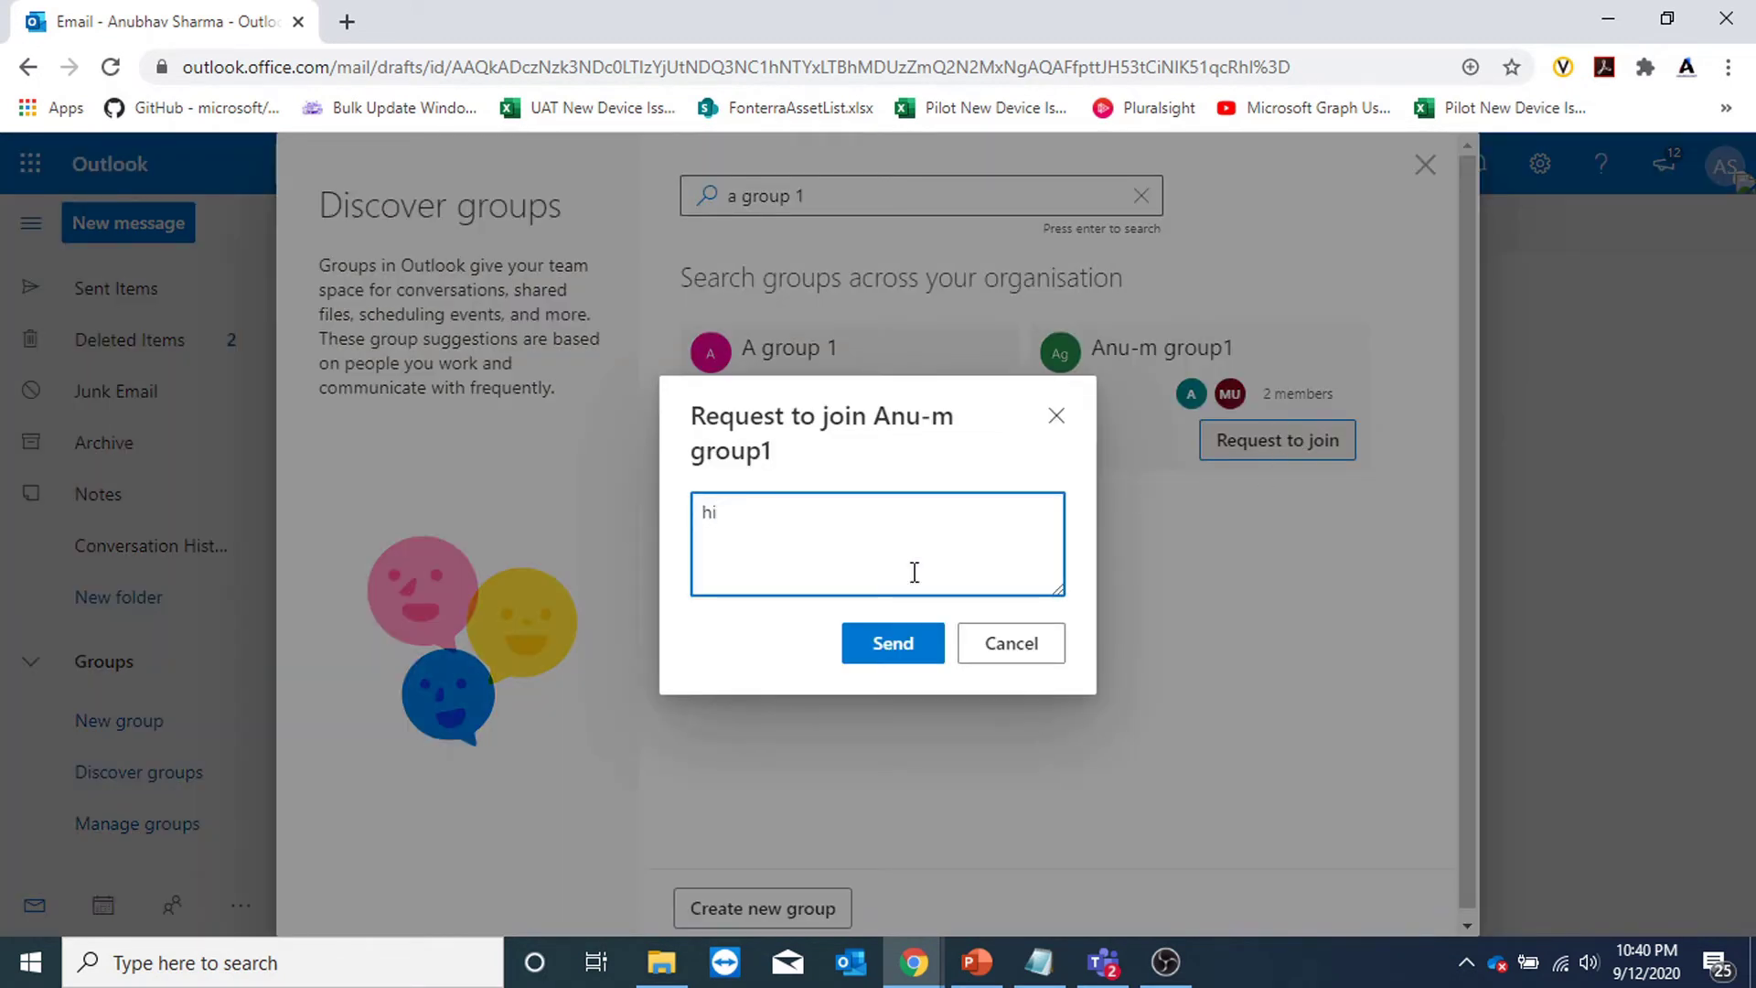
{"action": "left_click", "coordinate": [885, 647]}
{"action": "key", "text": "Escape"}
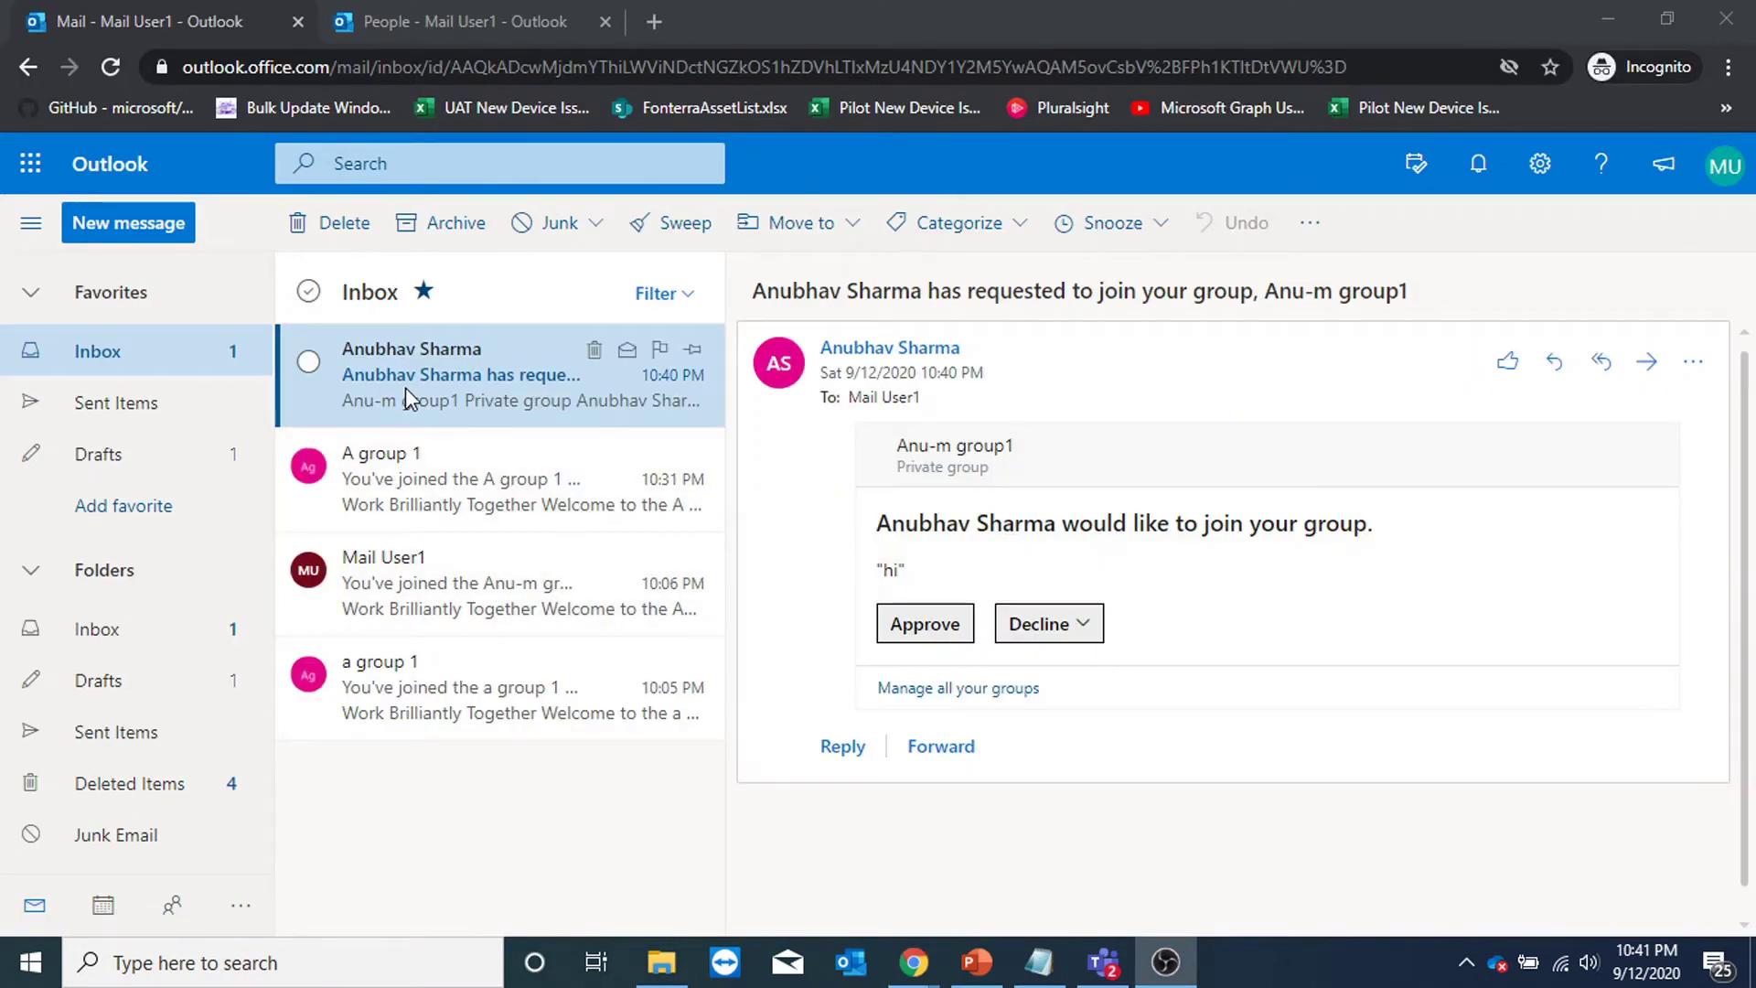
Approve the Anu-m group1 join request and view owned groups showing 3 members.
{"action": "left_click", "coordinate": [922, 633]}
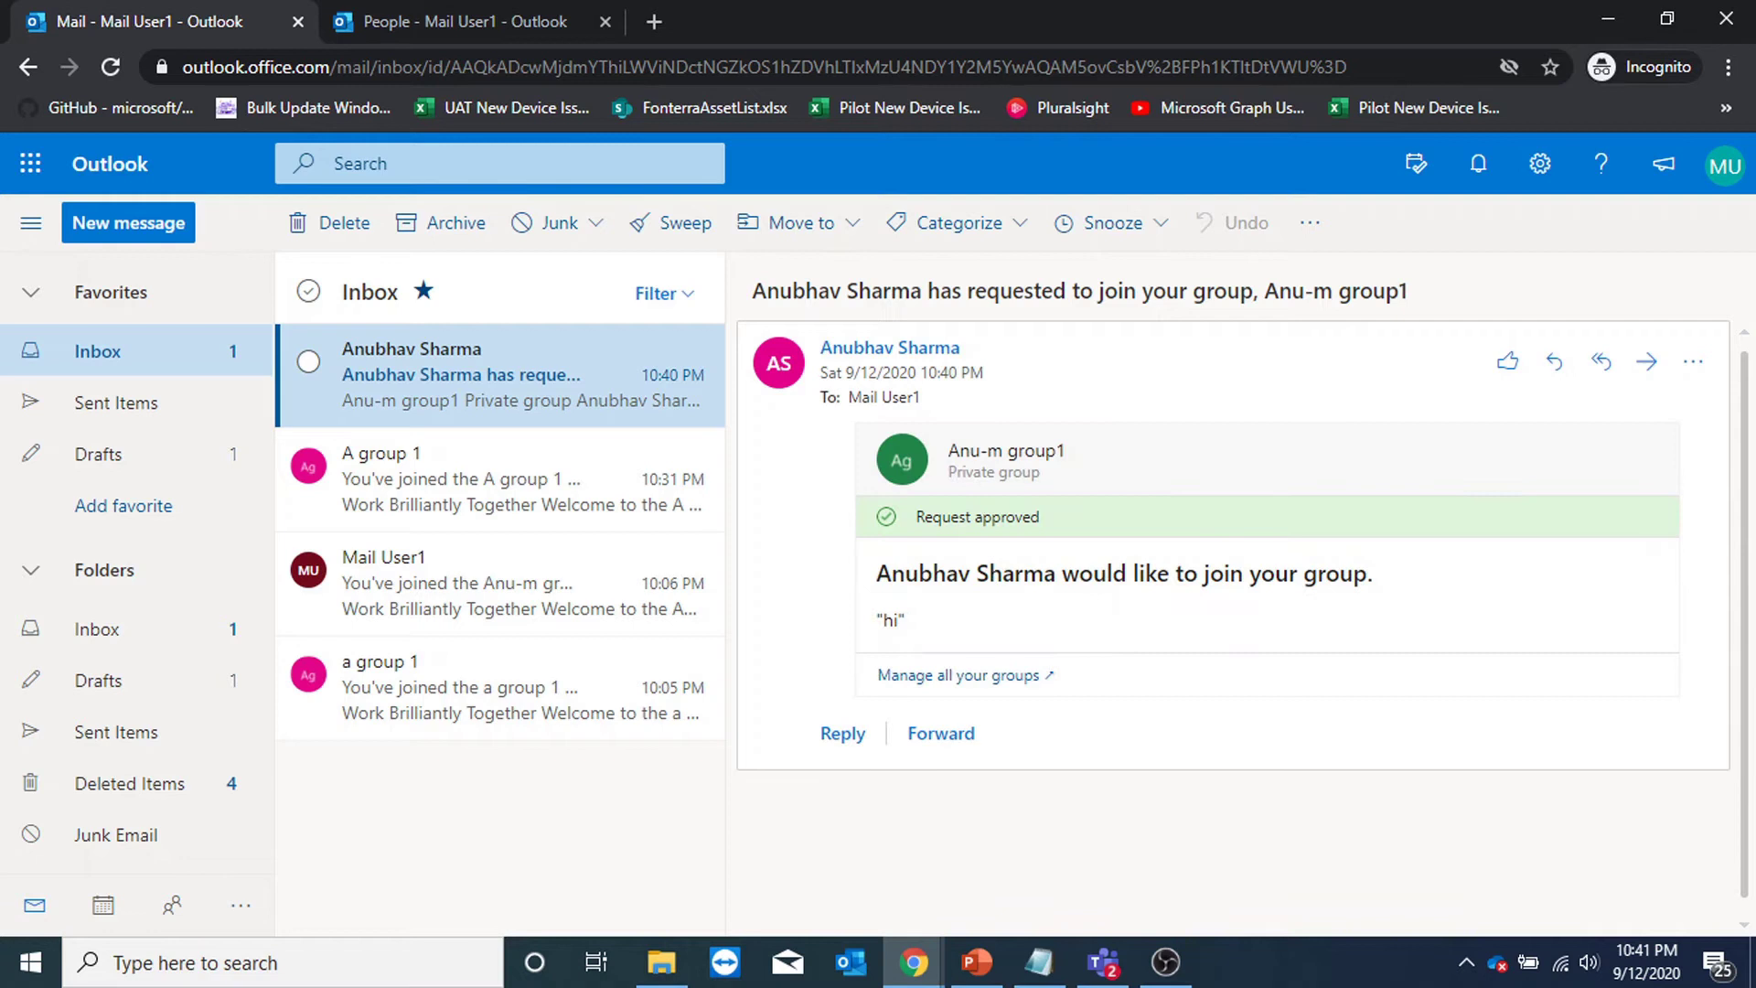
{"action": "key", "text": "alt+Tab"}
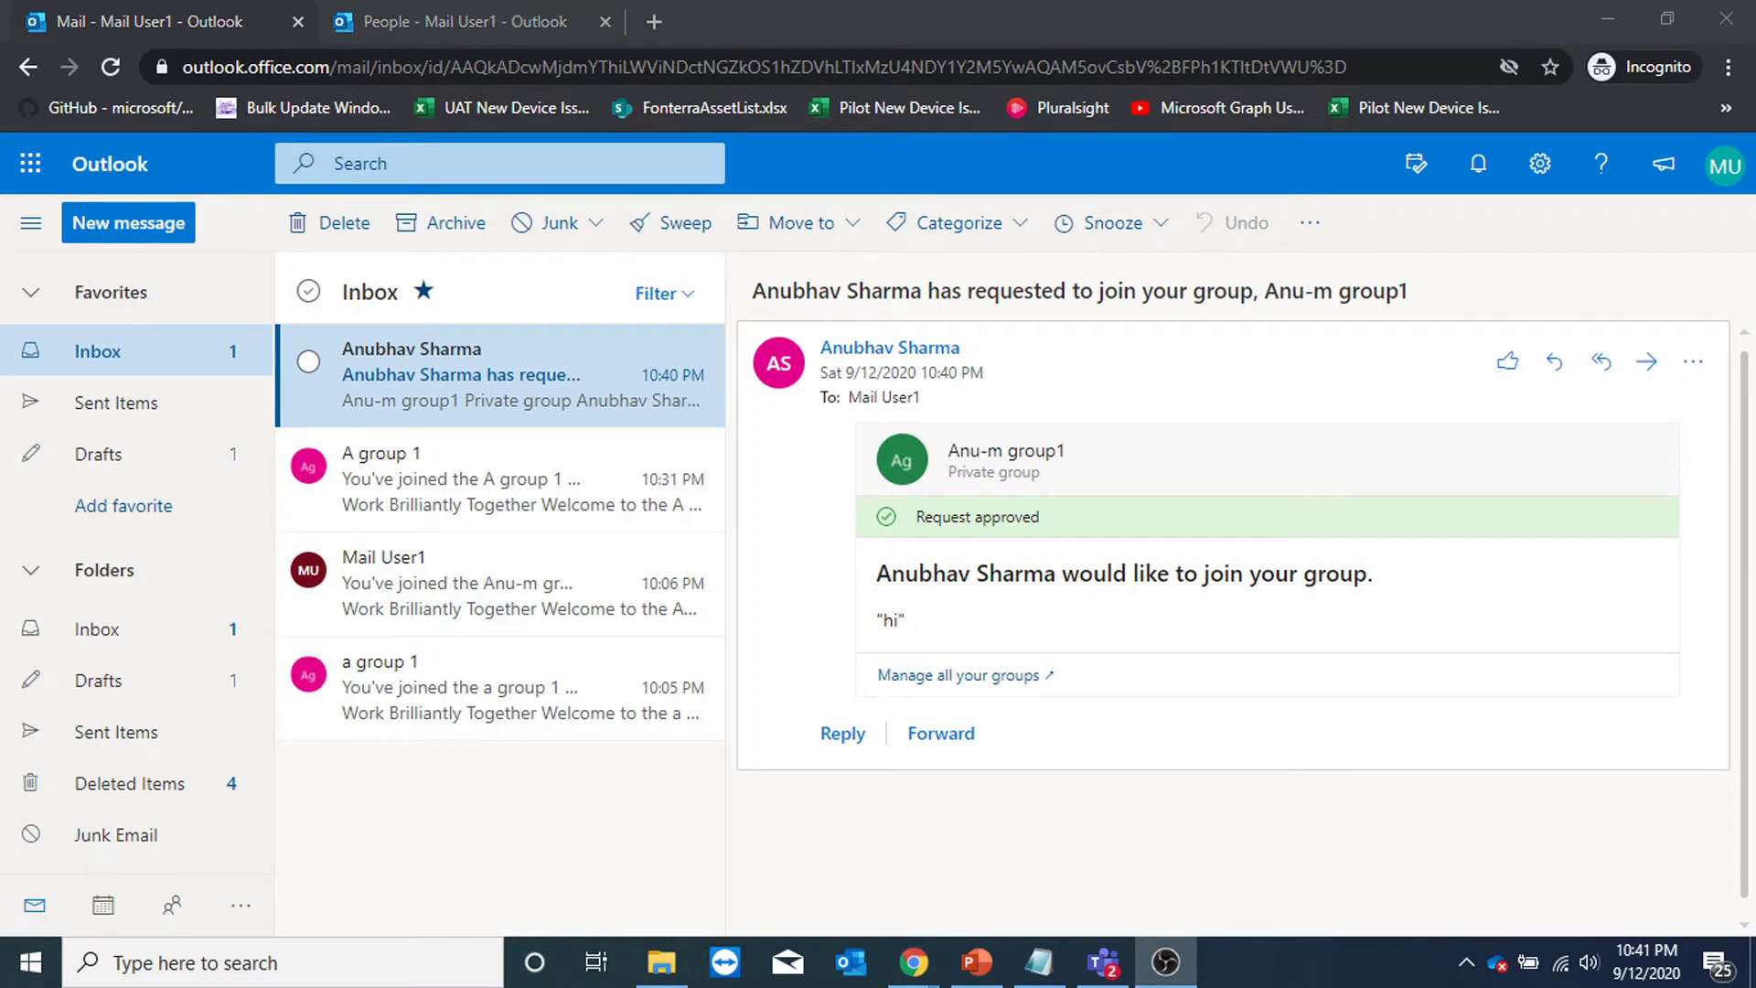
{"action": "scroll", "coordinate": [192, 731], "scroll_direction": "down", "scroll_amount": 5}
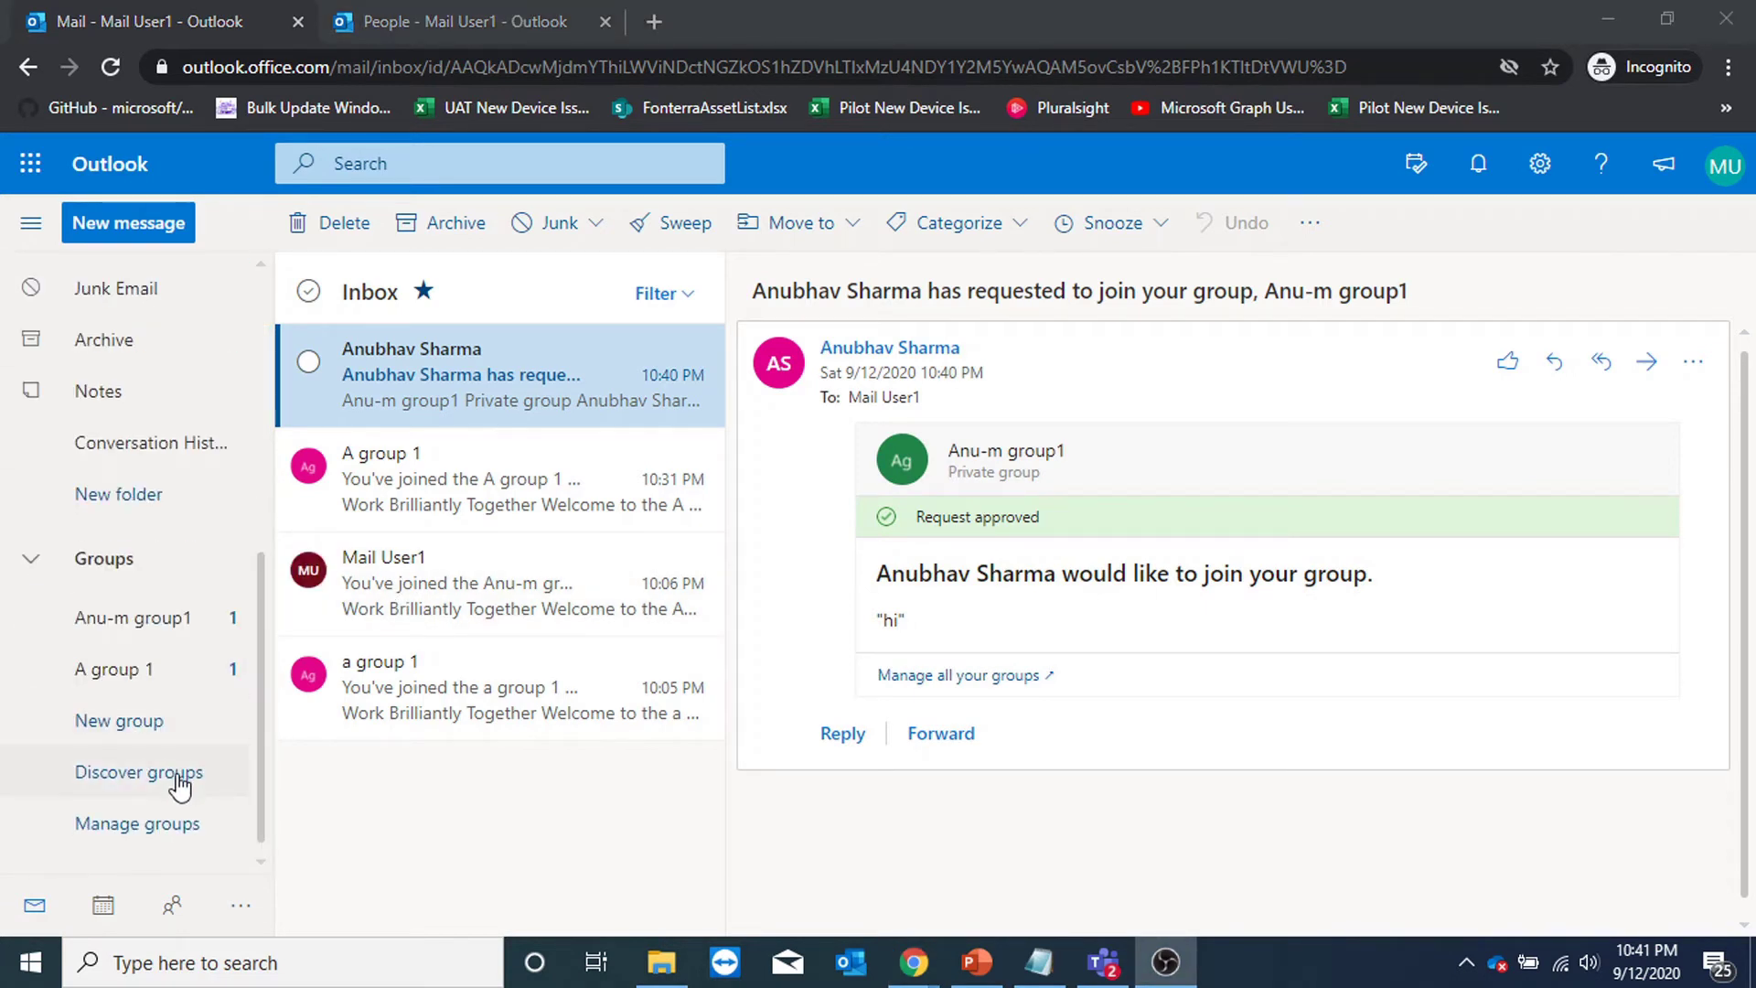
{"action": "left_click", "coordinate": [173, 828]}
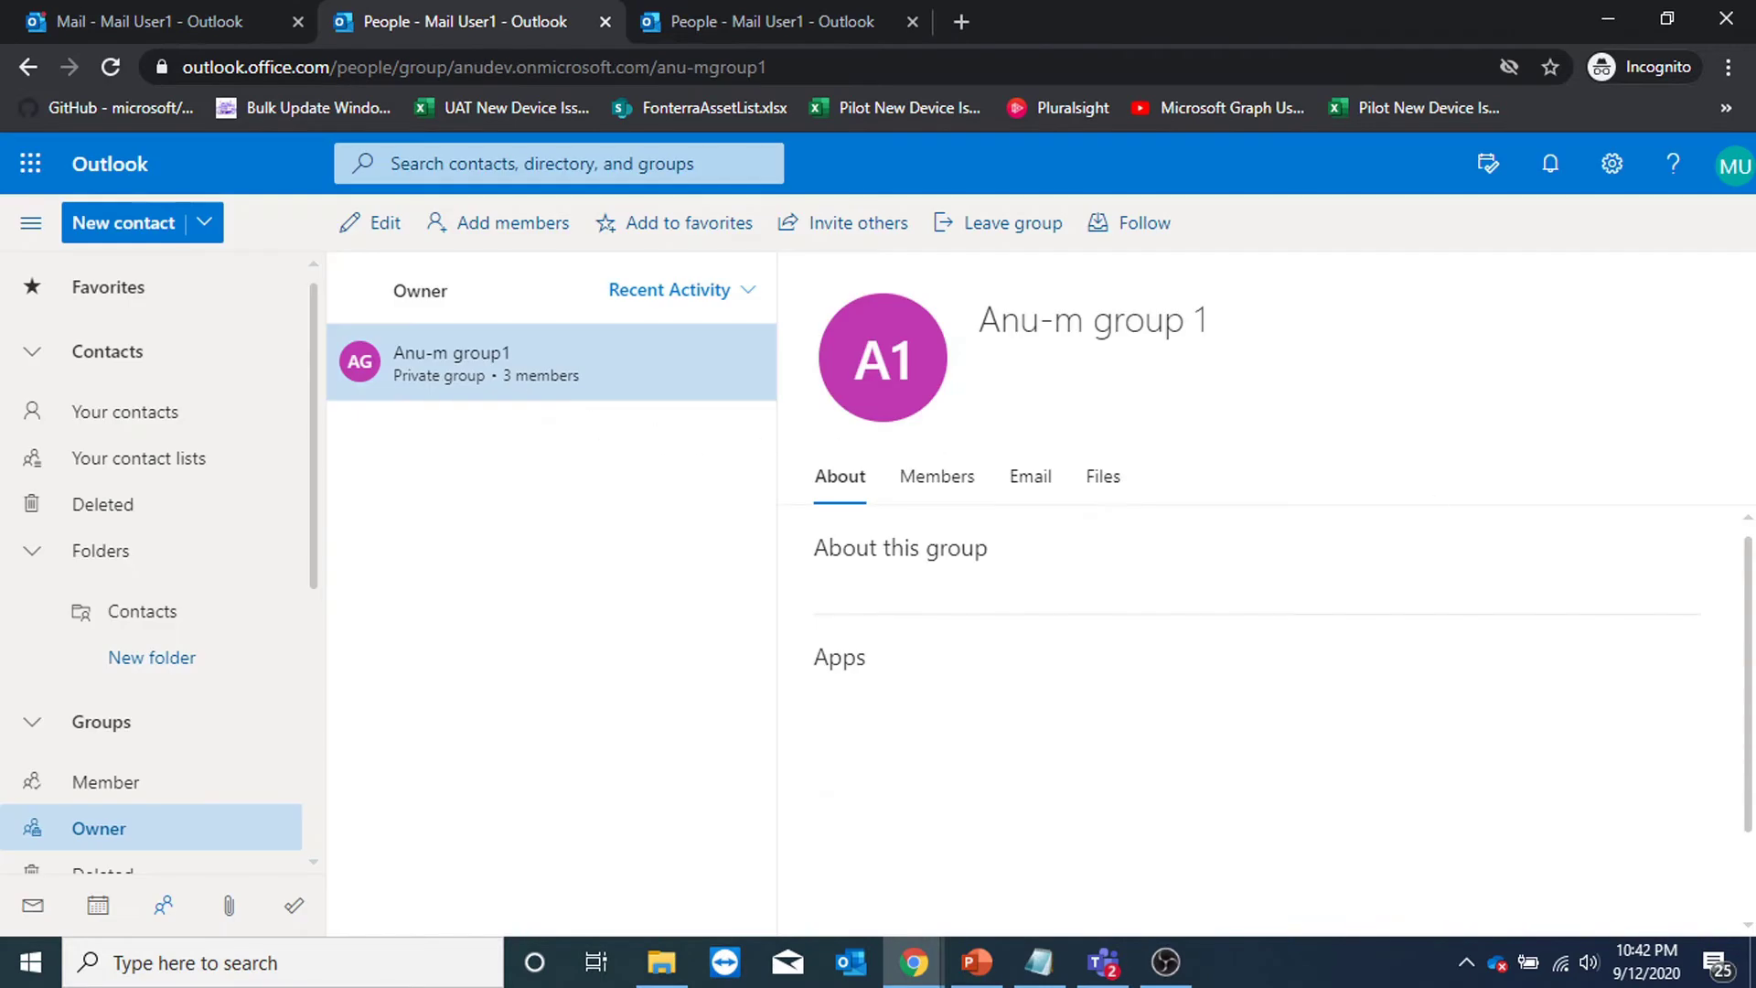
{"action": "key", "text": "alt+Tab"}
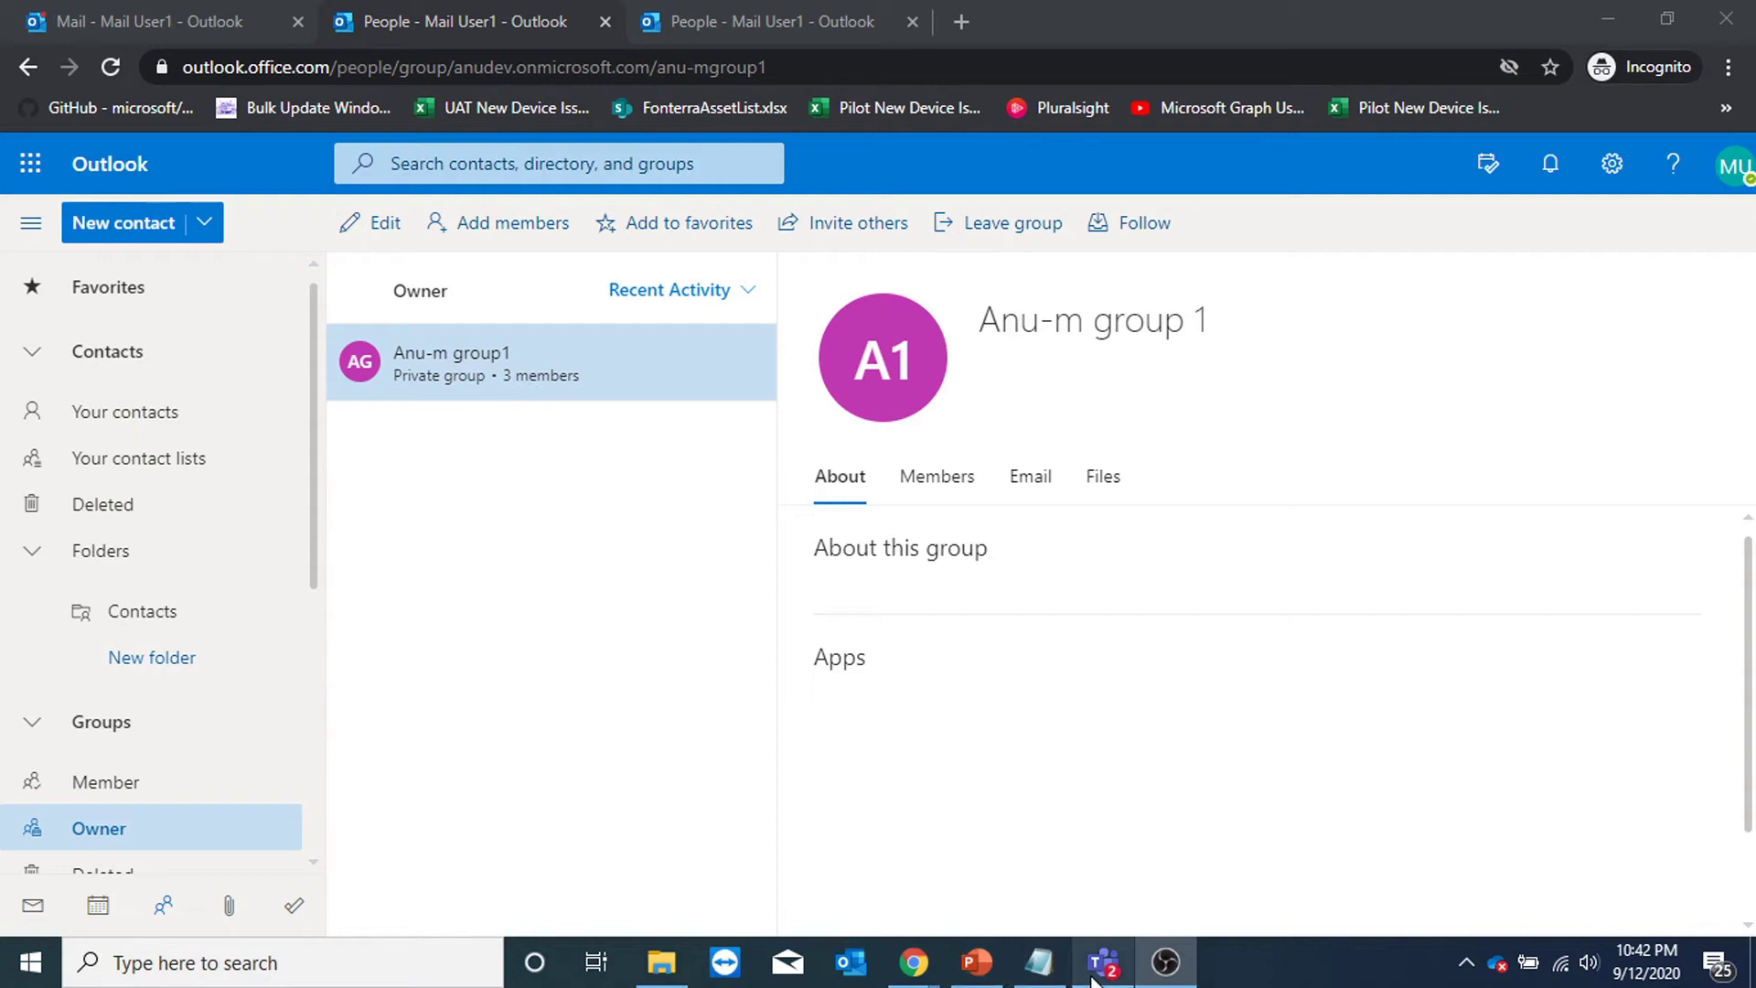
{"action": "key", "text": "alt+Tab"}
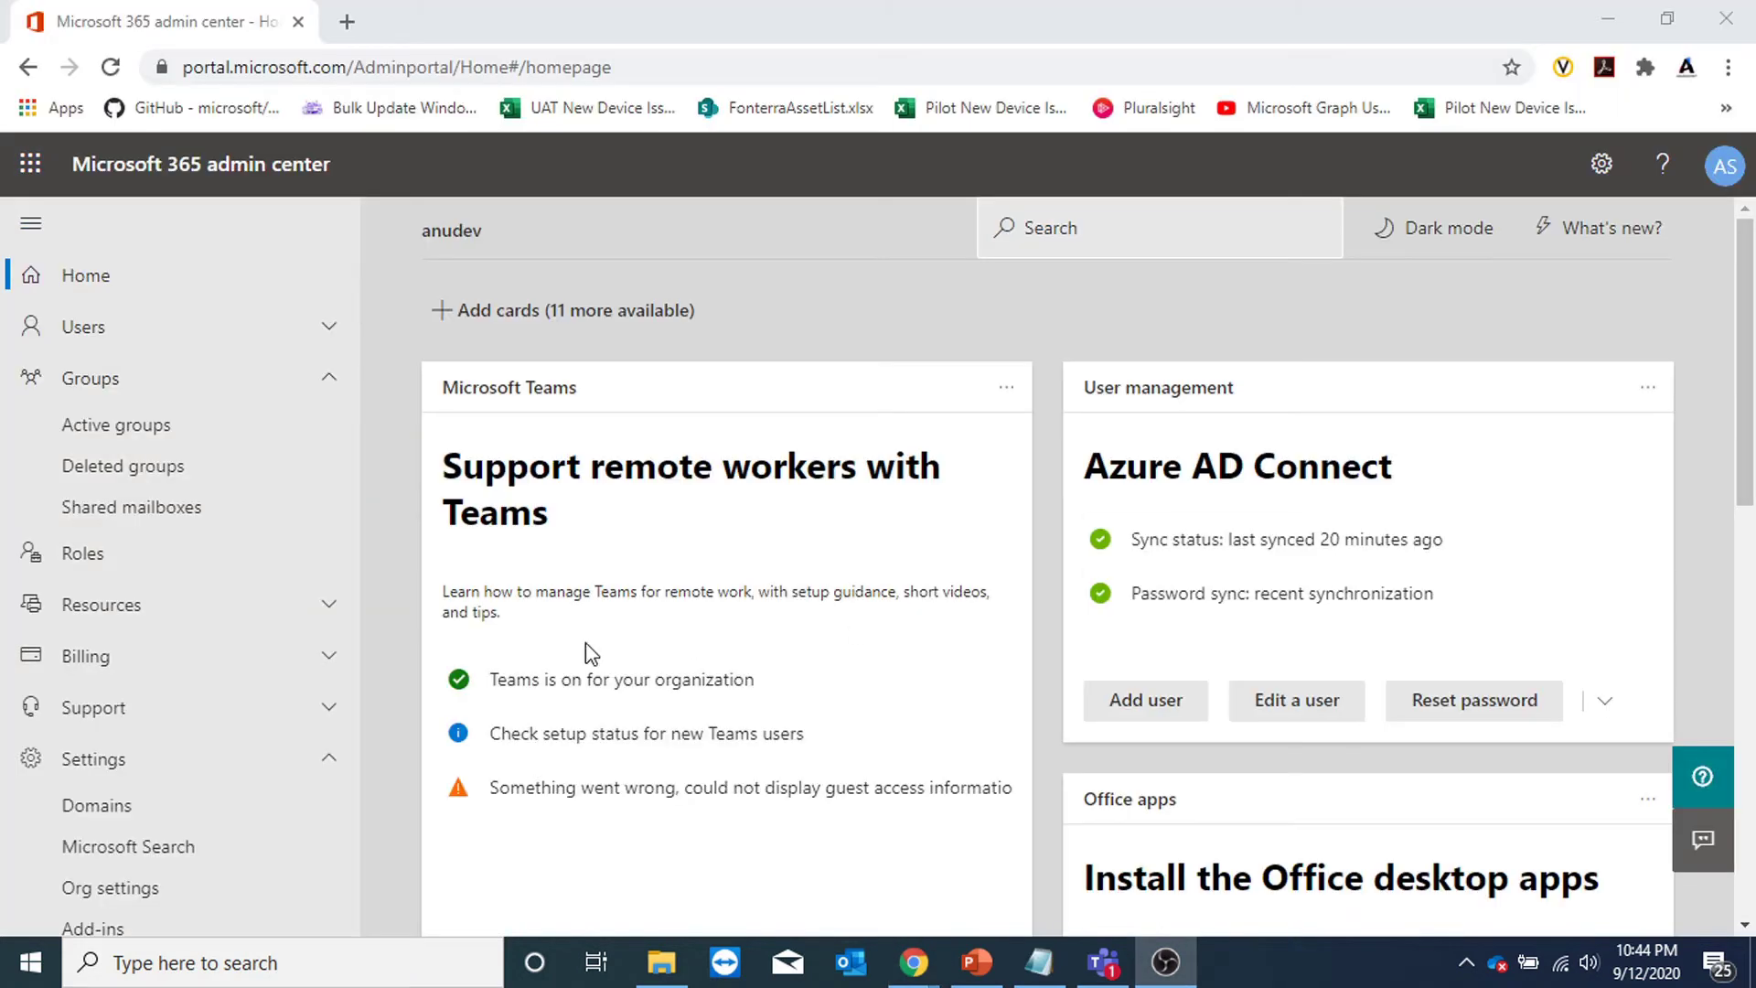
Open Org settings > Services > Microsoft 365 Groups and toggle guest-adding off then back on.
{"action": "scroll", "coordinate": [140, 708], "scroll_direction": "down", "scroll_amount": 6}
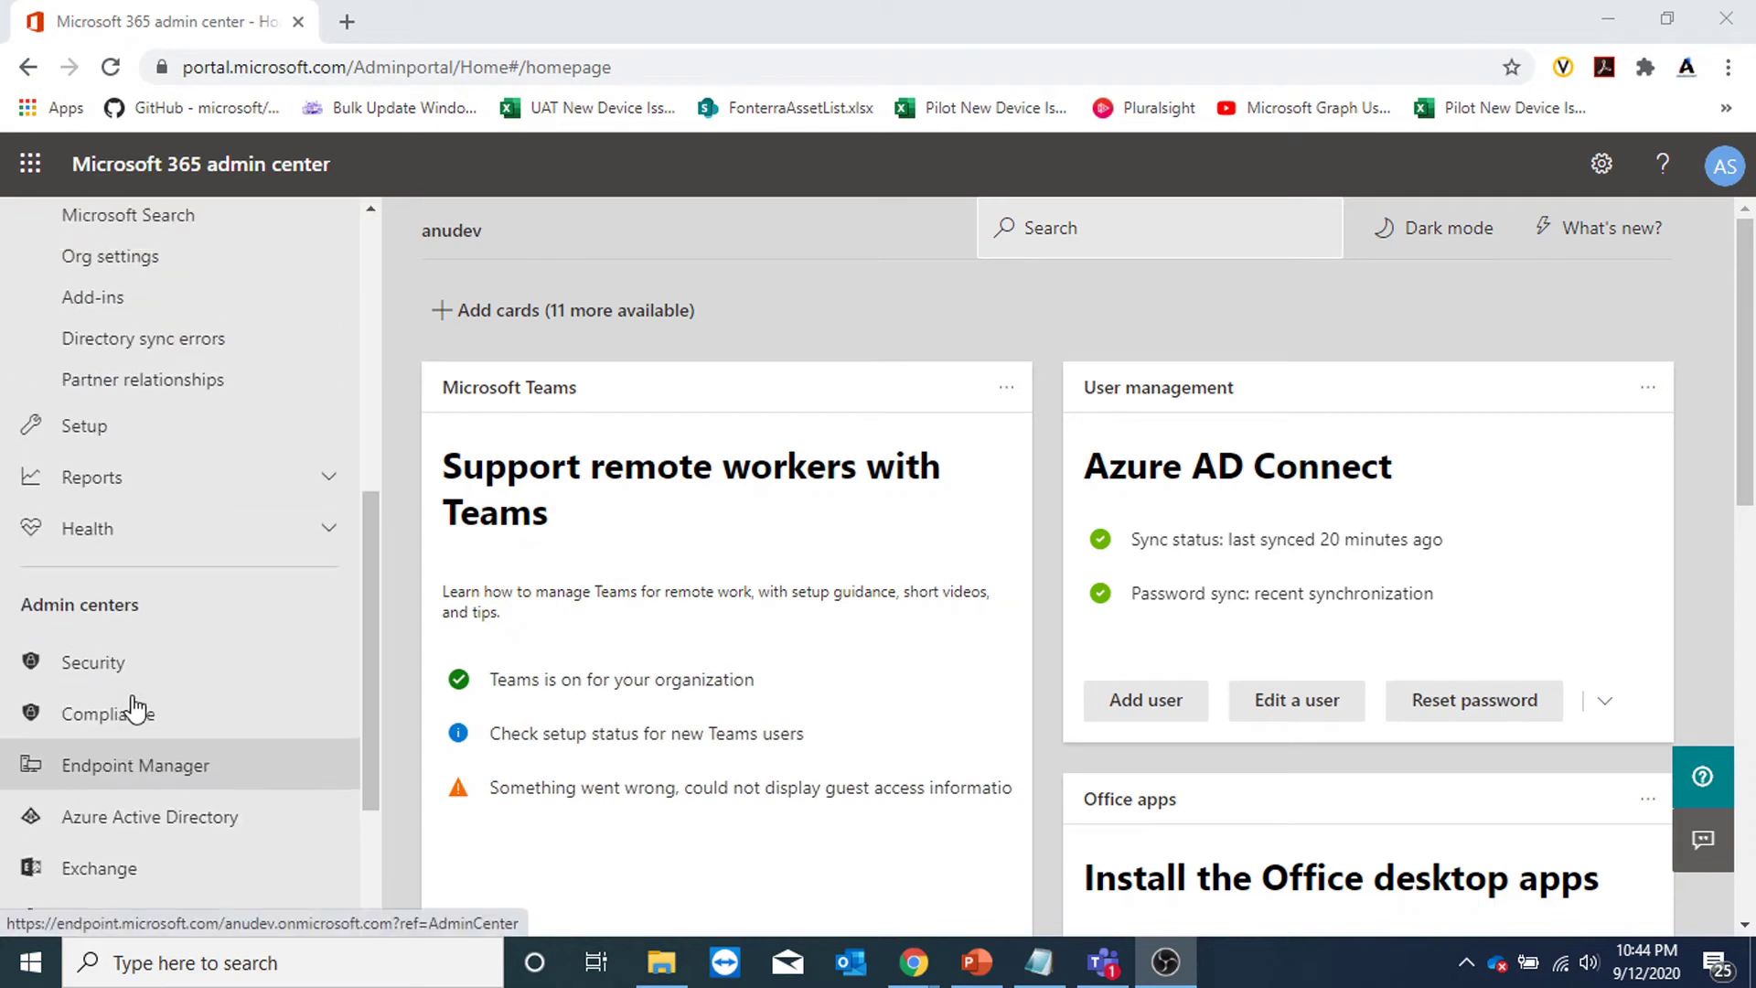
{"action": "scroll", "coordinate": [142, 686], "scroll_direction": "up", "scroll_amount": 6}
{"action": "scroll", "coordinate": [160, 796], "scroll_direction": "down", "scroll_amount": 3}
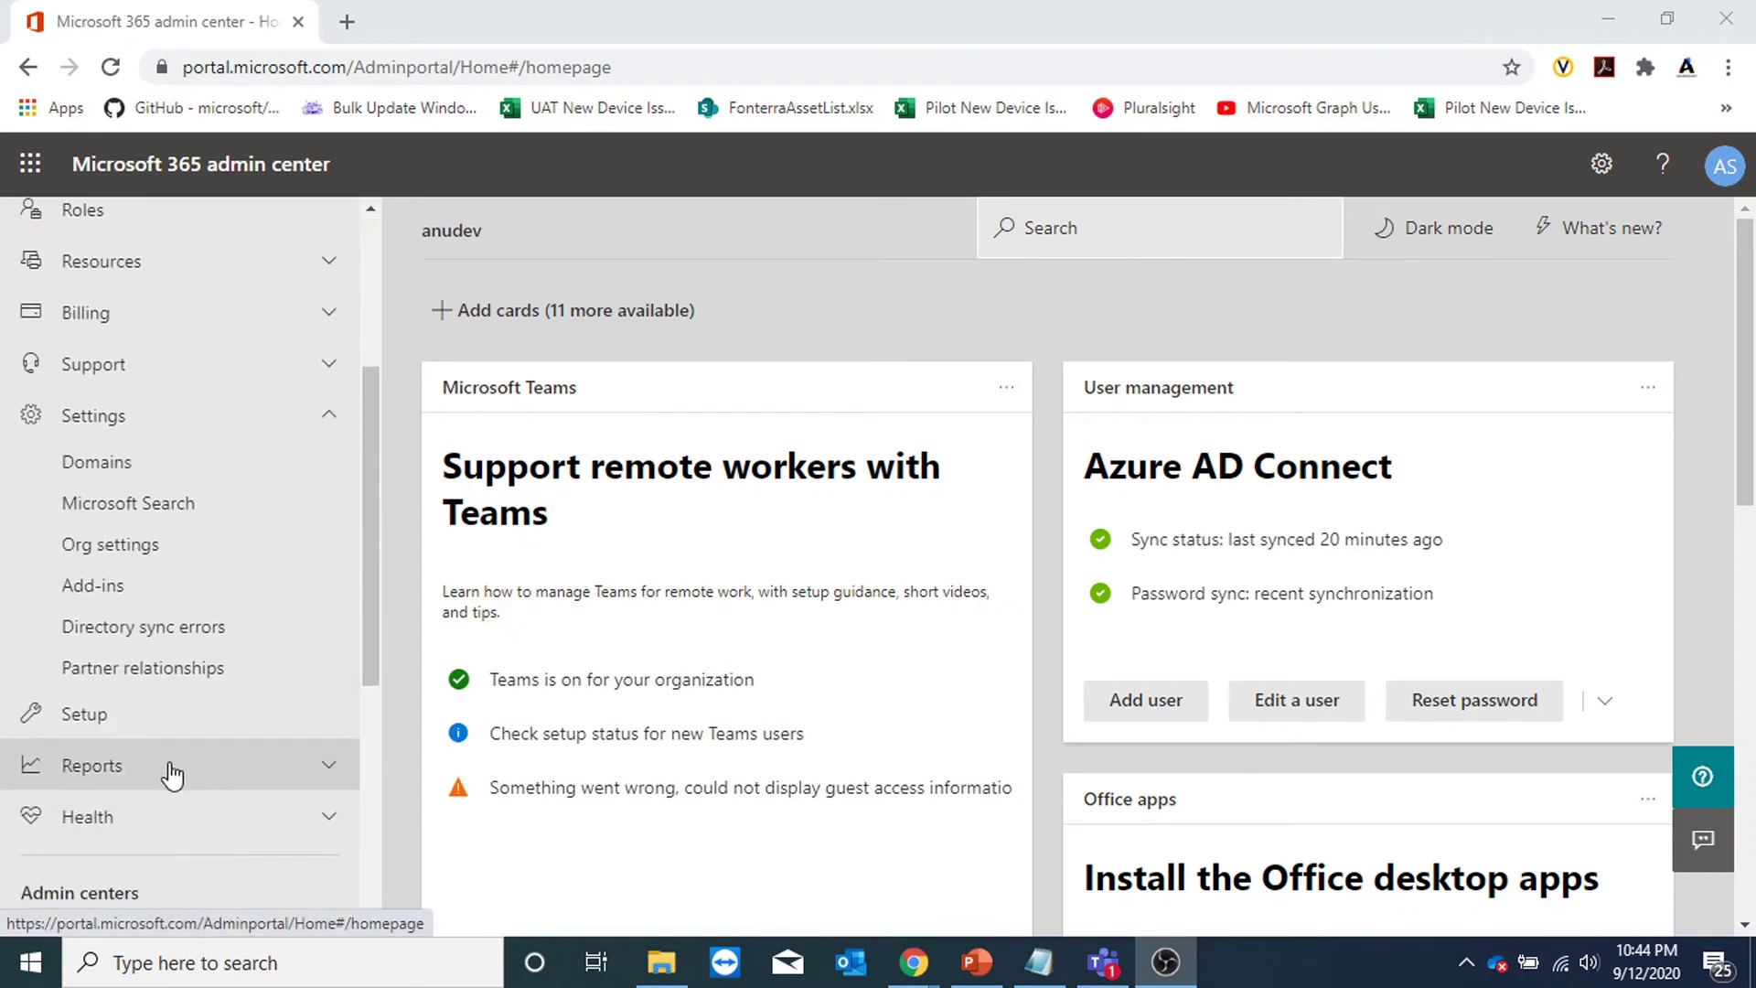
{"action": "left_click", "coordinate": [164, 549]}
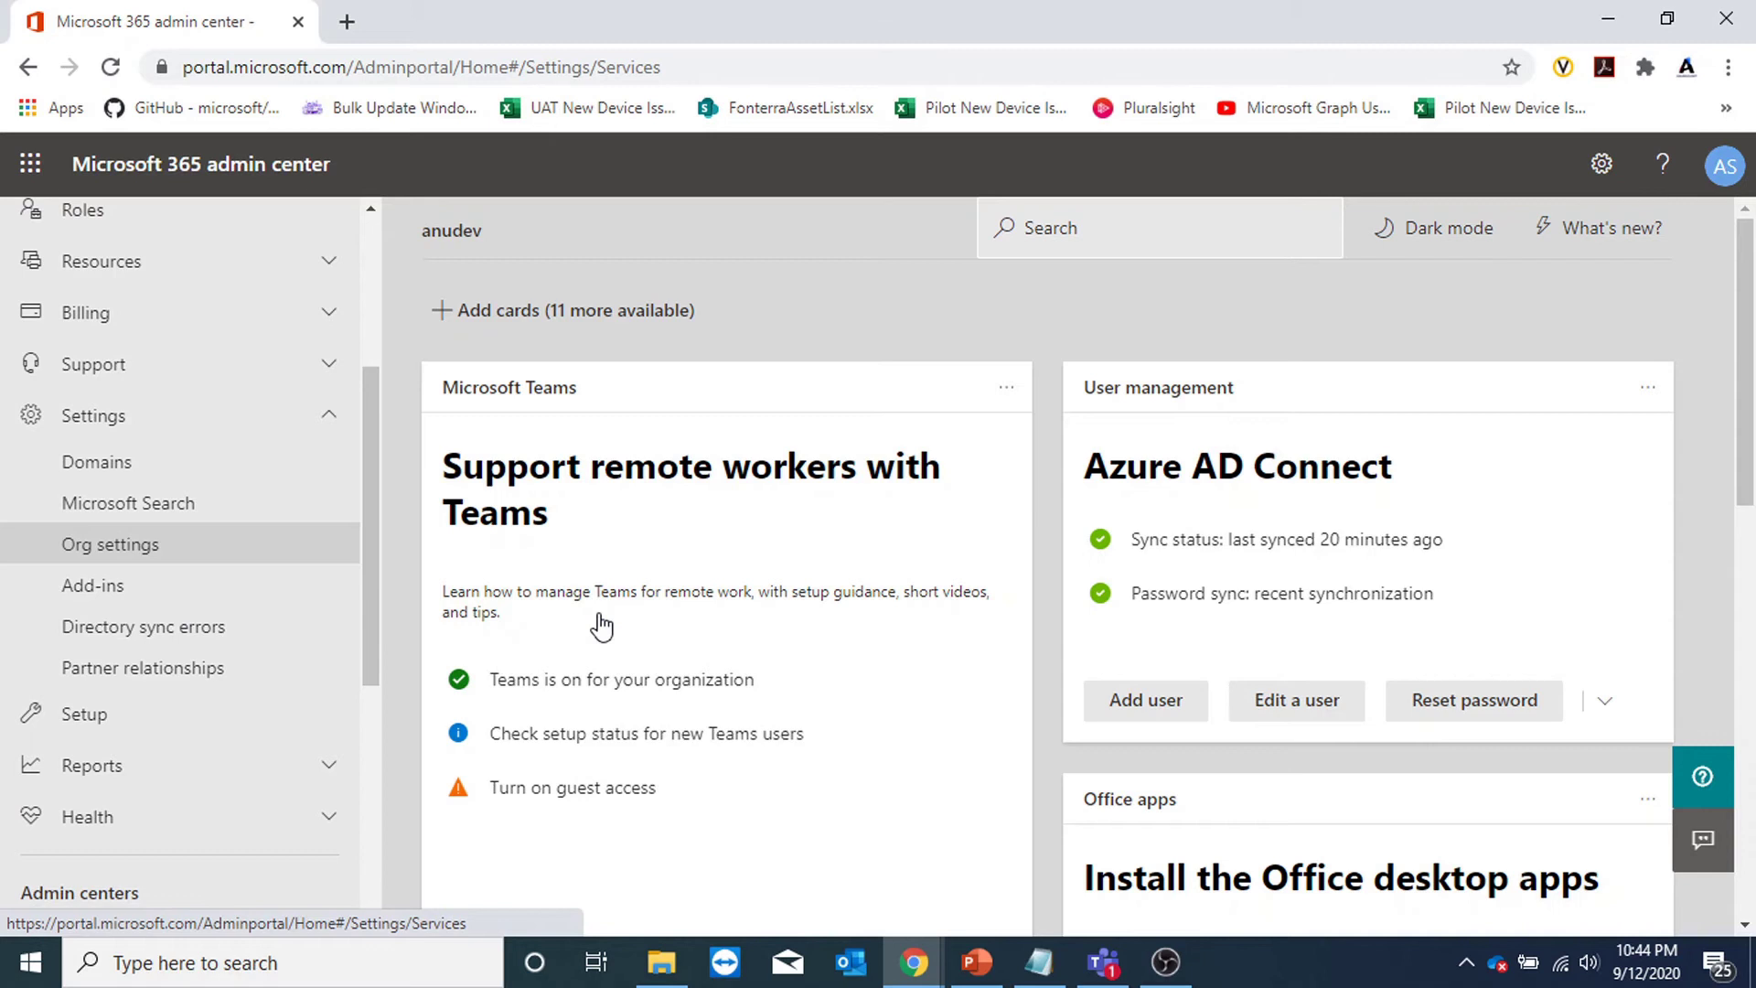
{"action": "scroll", "coordinate": [598, 612], "scroll_direction": "down", "scroll_amount": 6}
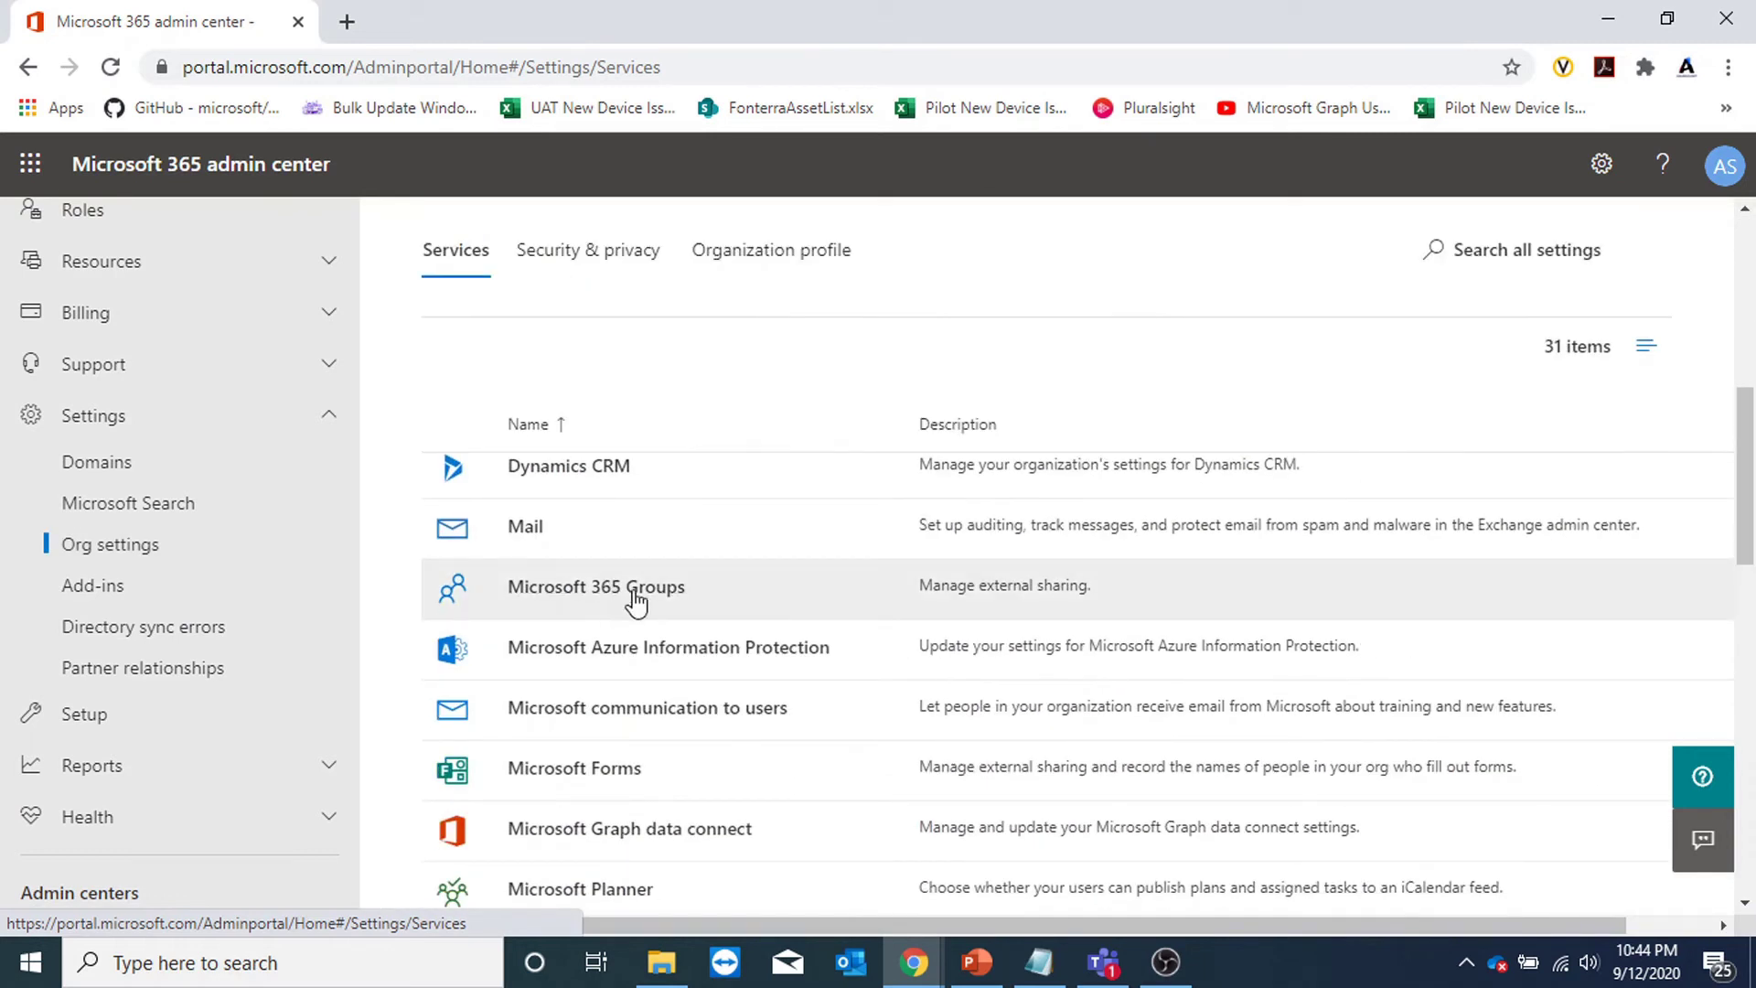
{"action": "left_click", "coordinate": [627, 590]}
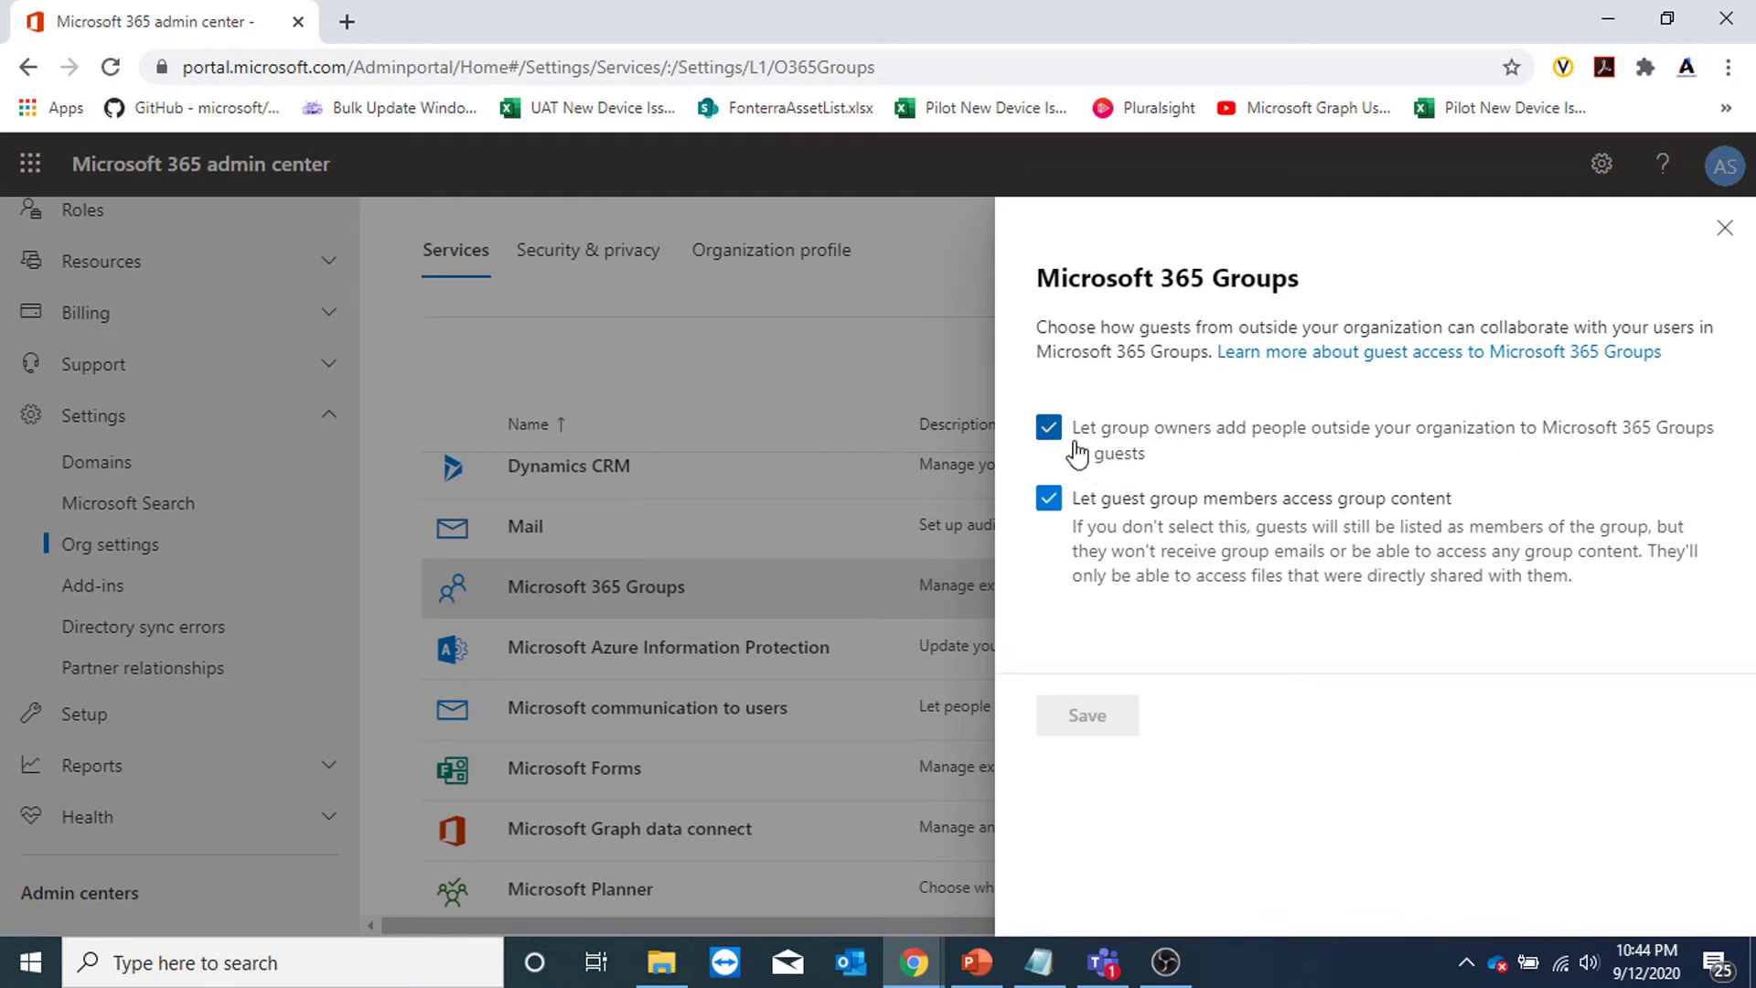
{"action": "left_click", "coordinate": [1049, 429]}
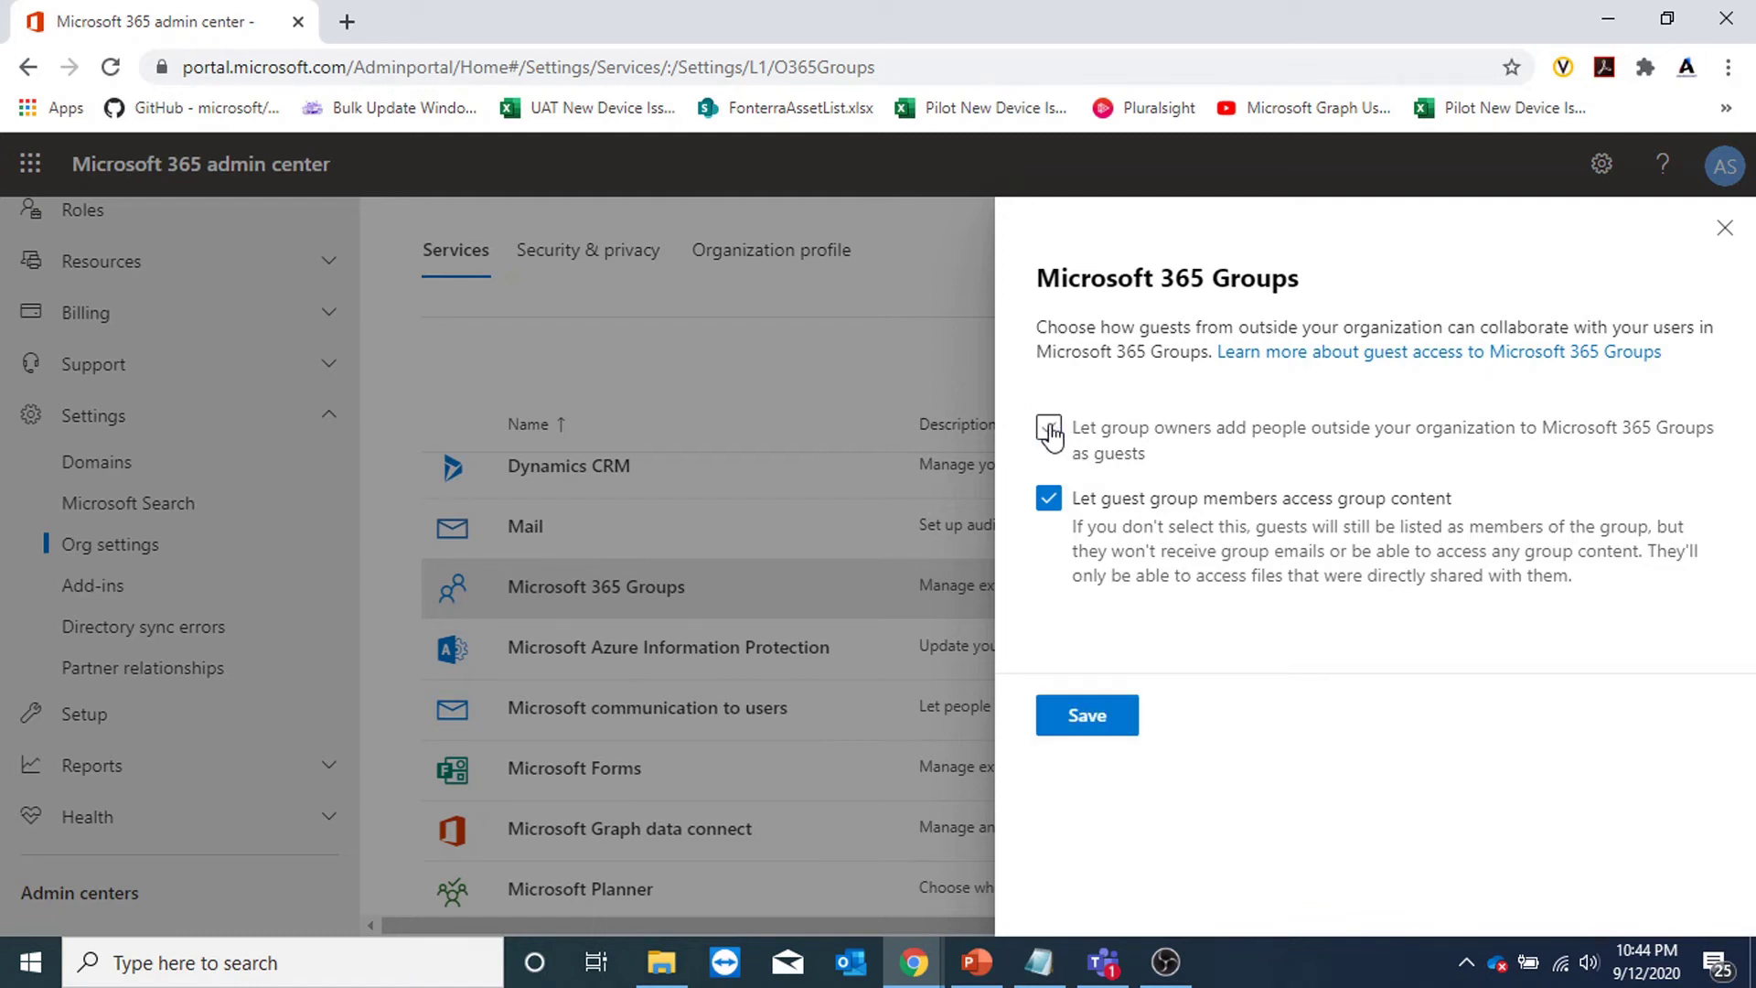
{"action": "left_click", "coordinate": [1050, 429]}
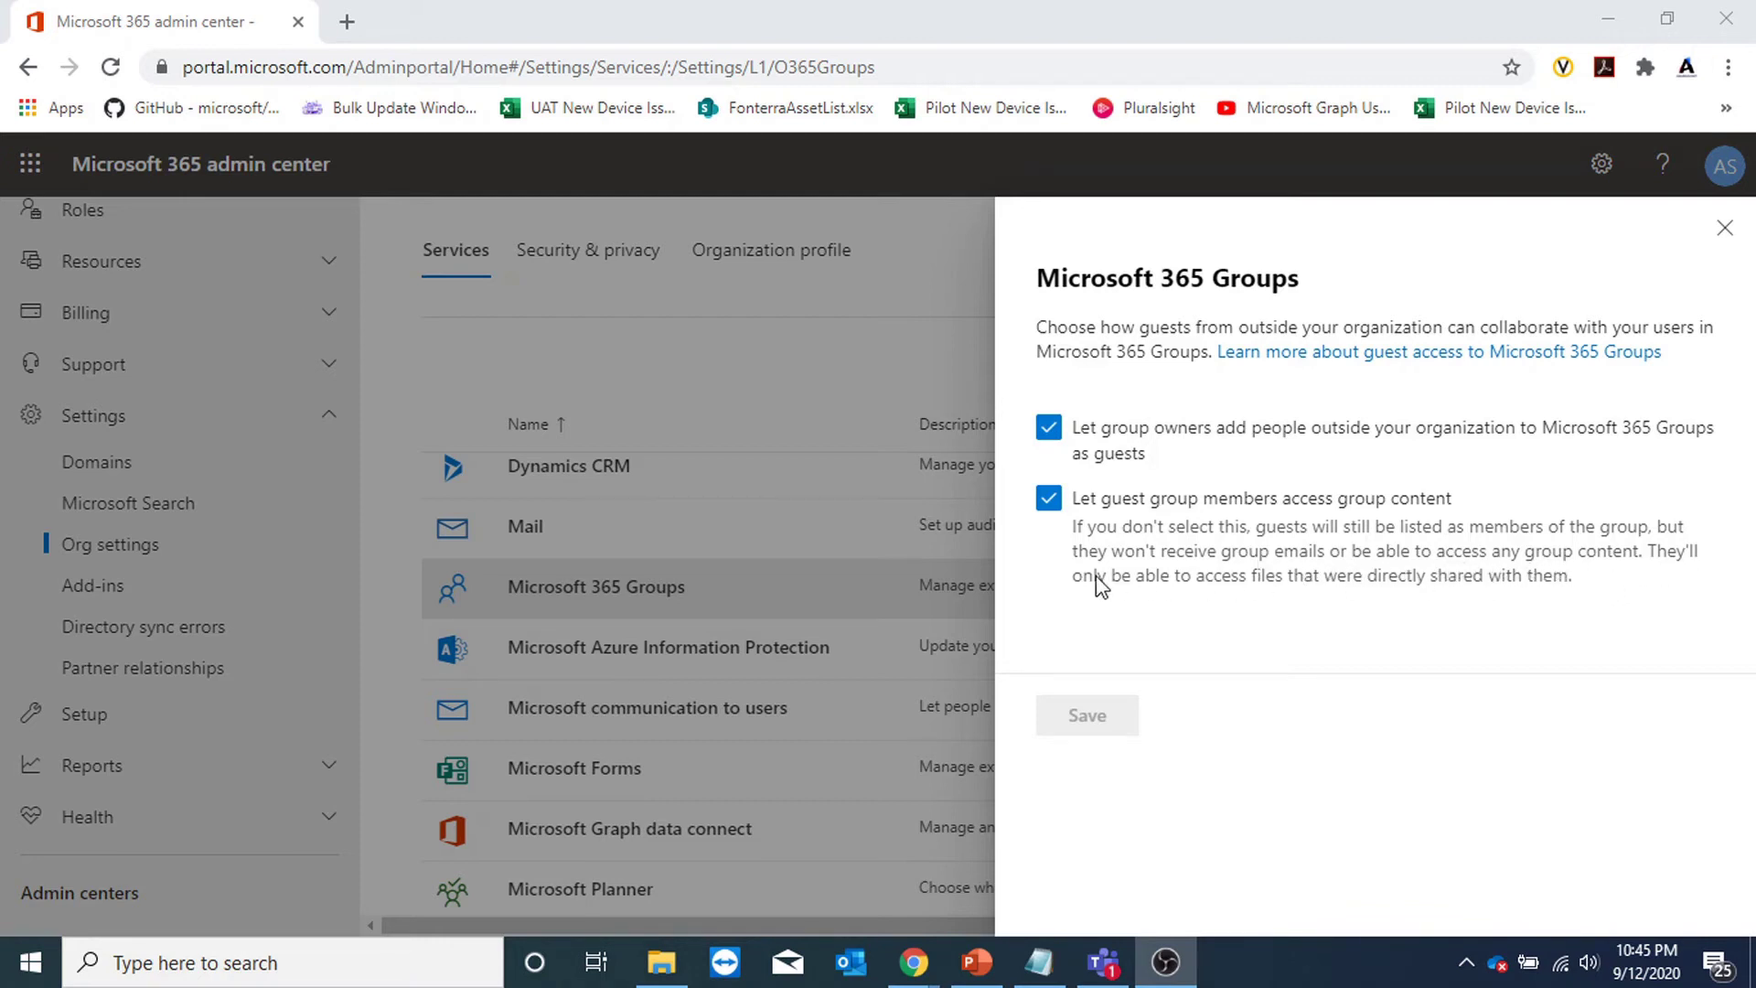
{"action": "left_click_drag", "start_coordinate": [1232, 586], "coordinate": [1569, 601]}
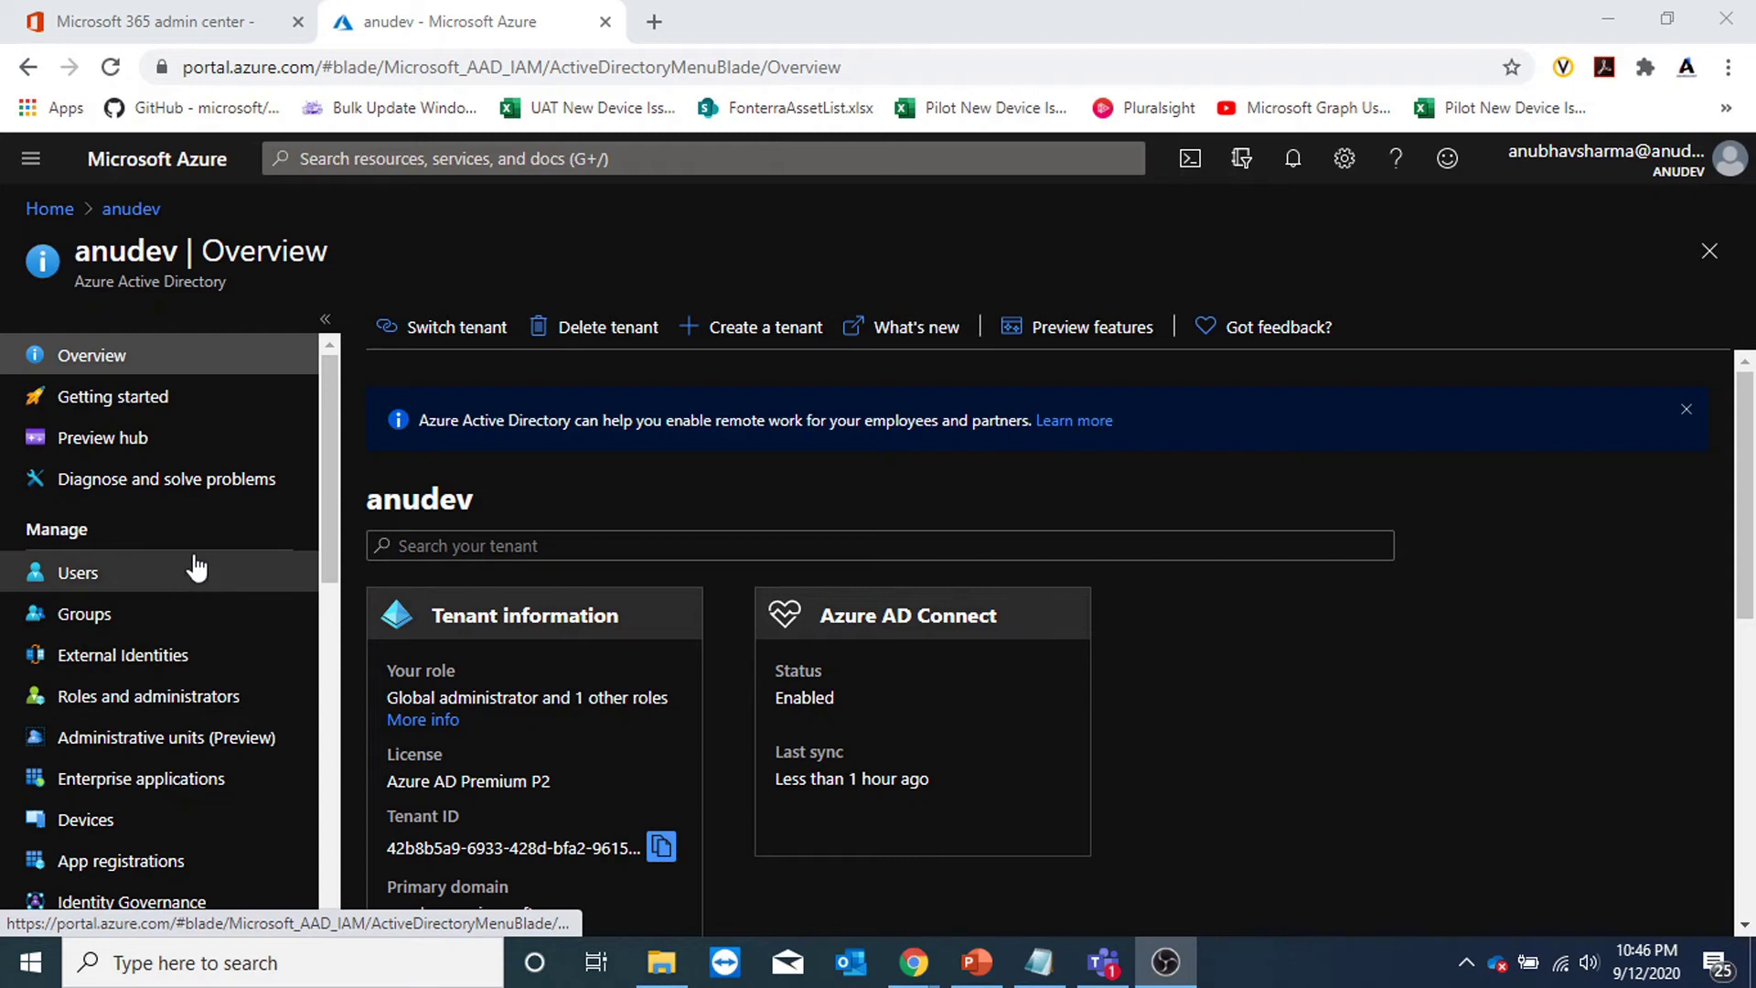
Open Azure AD Groups > Naming policy, showing the Blocked words tab.
{"action": "scroll", "coordinate": [201, 548], "scroll_direction": "down", "scroll_amount": 3}
{"action": "scroll", "coordinate": [199, 549], "scroll_direction": "up", "scroll_amount": 3}
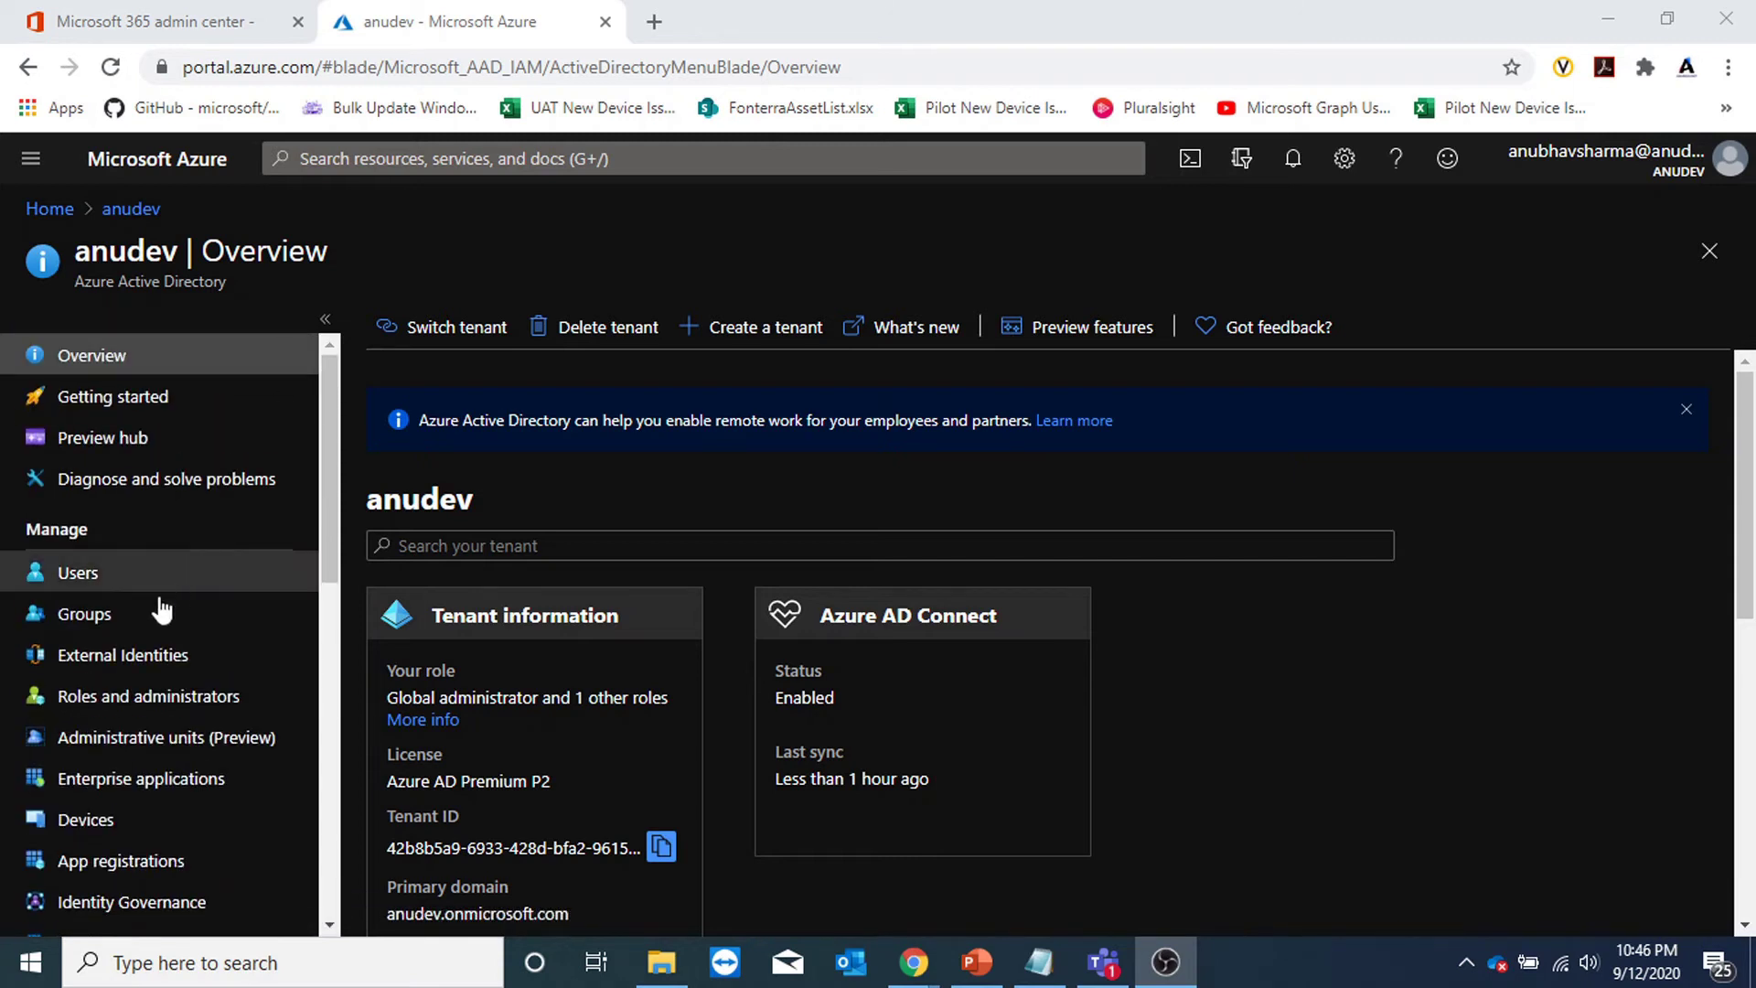
{"action": "left_click", "coordinate": [104, 620]}
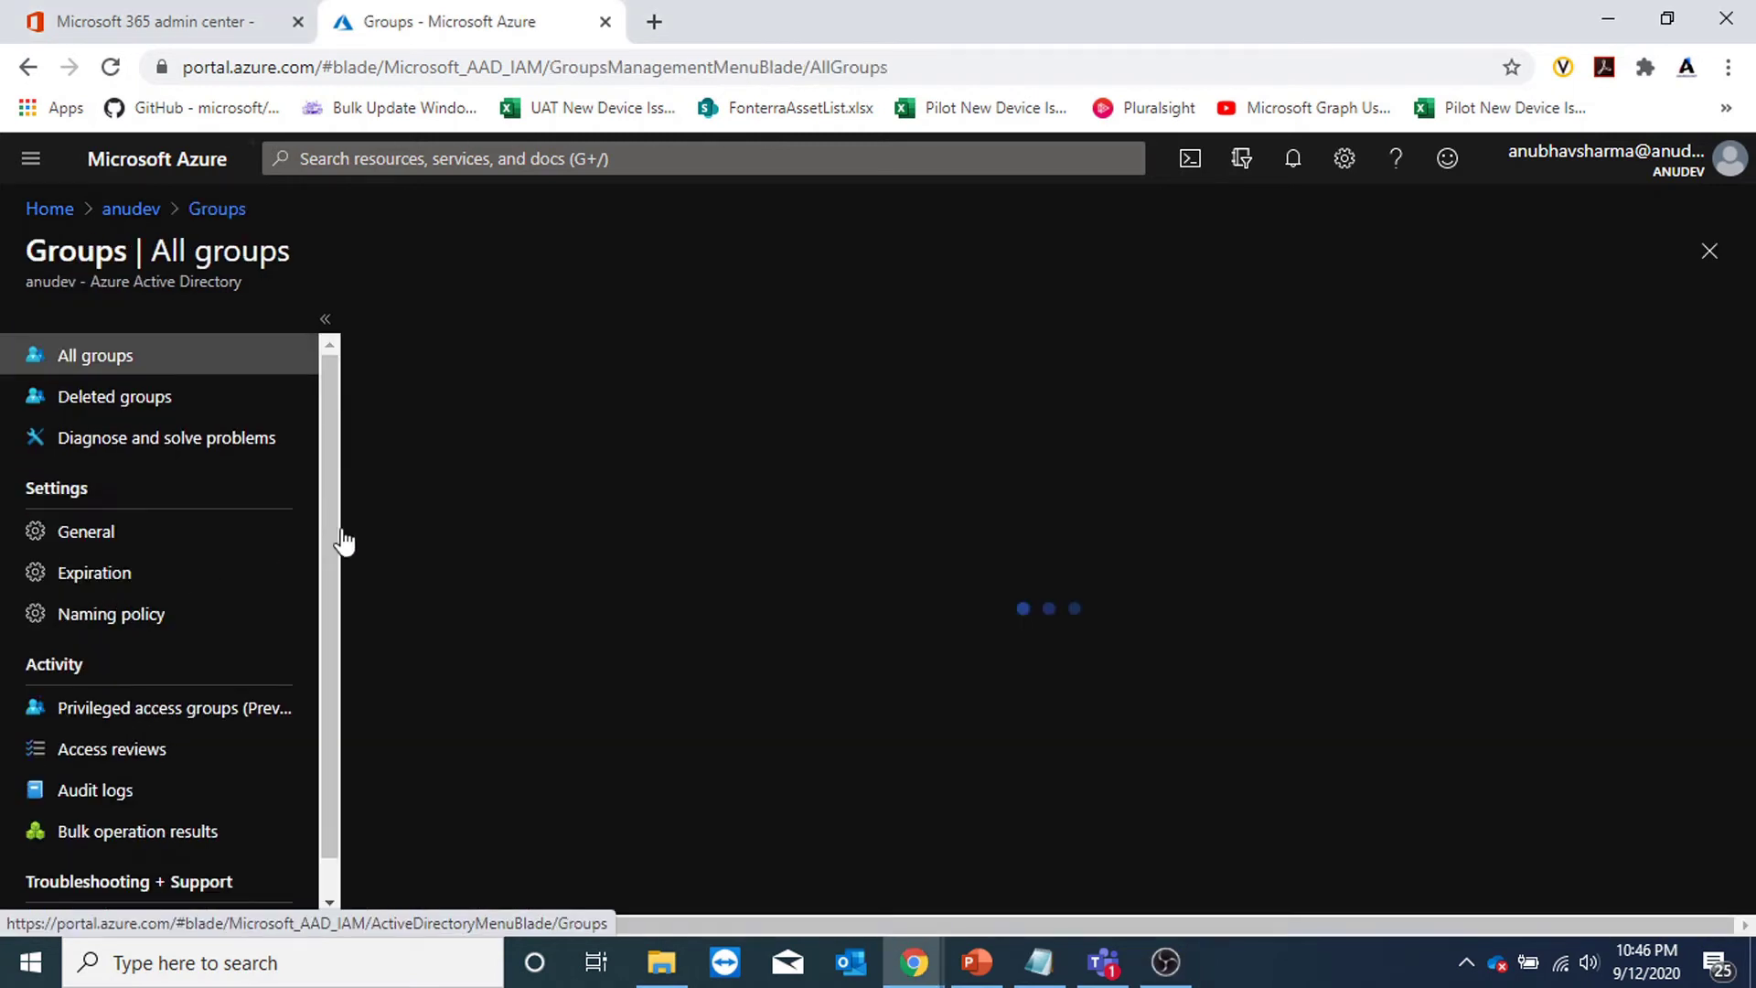
{"action": "left_click", "coordinate": [167, 615]}
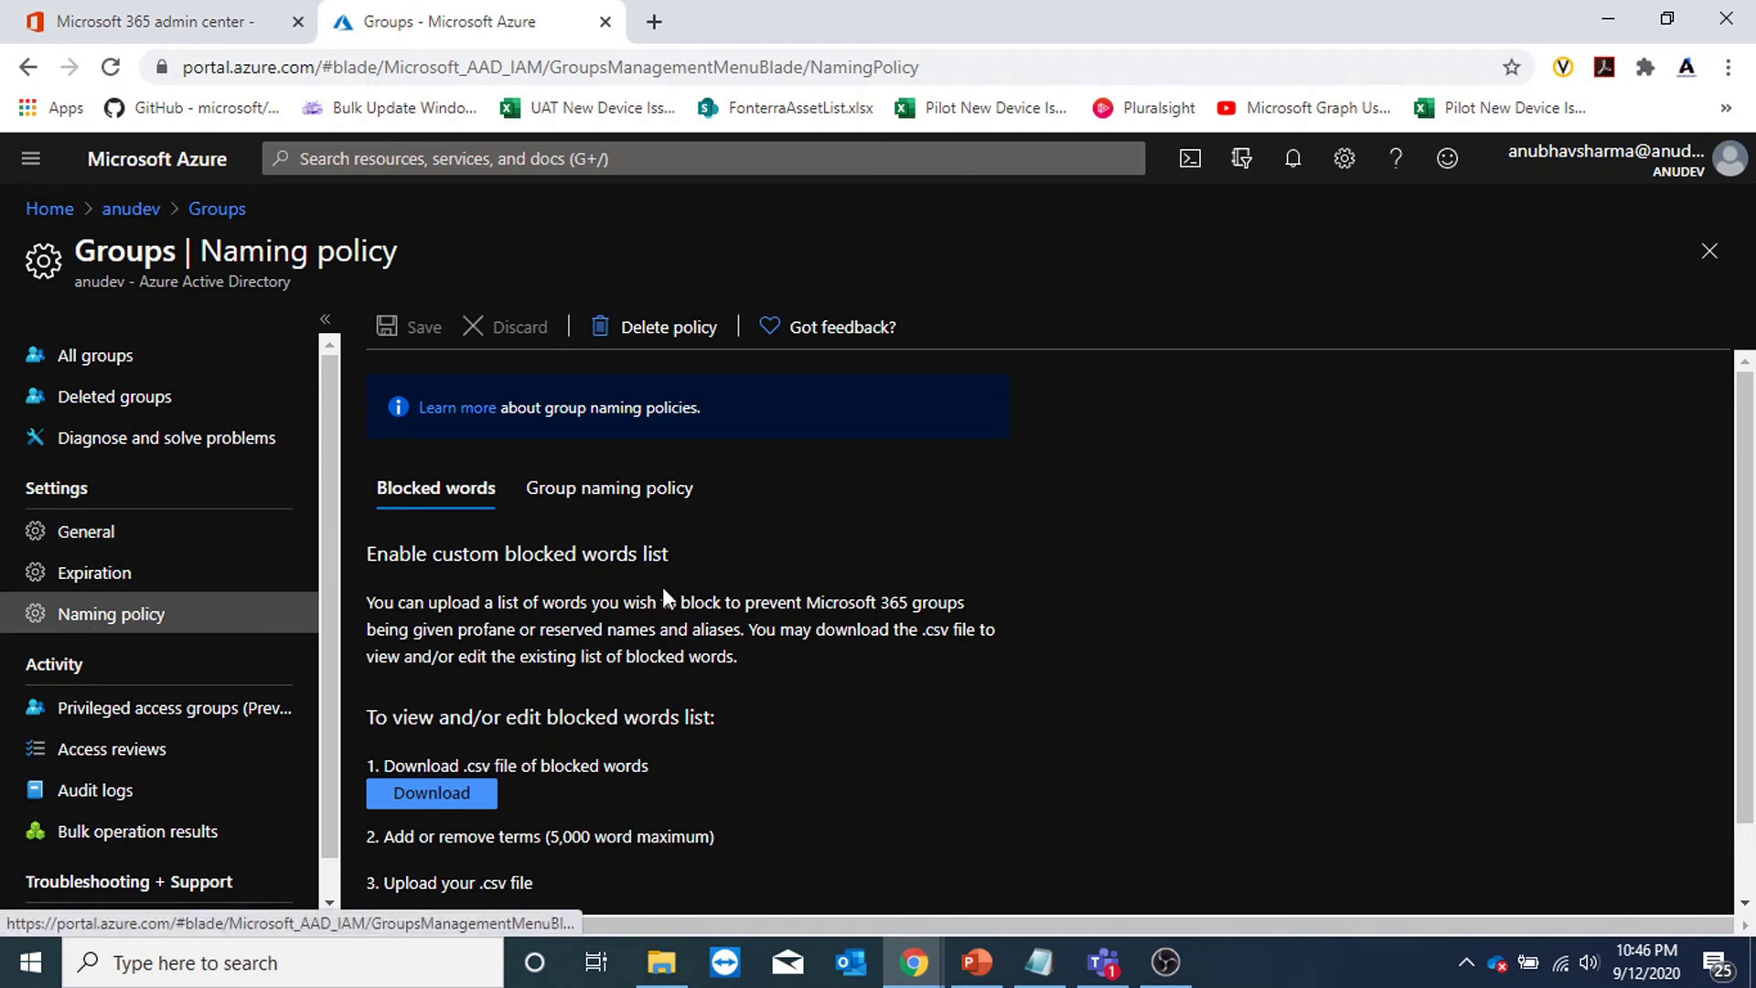
{"action": "scroll", "coordinate": [668, 604], "scroll_direction": "down", "scroll_amount": 1}
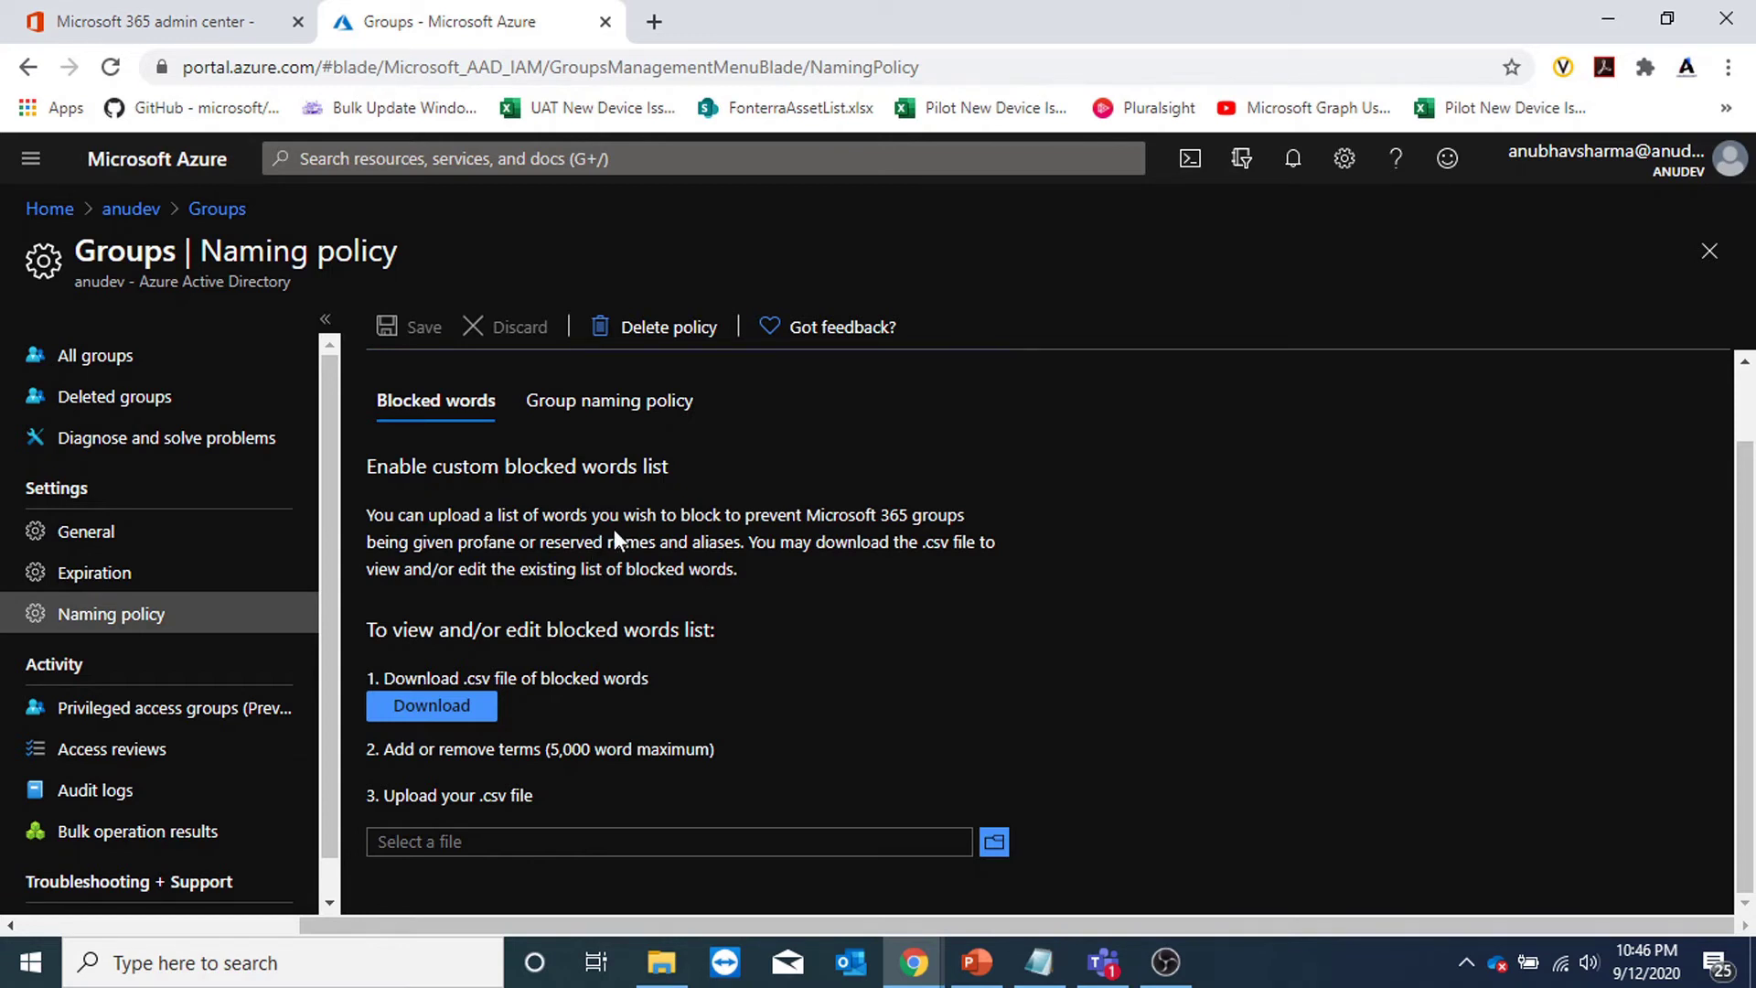
Review the Group naming policy's Anu- prefix, then go to the Expiration settings.
{"action": "left_click", "coordinate": [630, 416]}
{"action": "scroll", "coordinate": [792, 535], "scroll_direction": "down", "scroll_amount": 2}
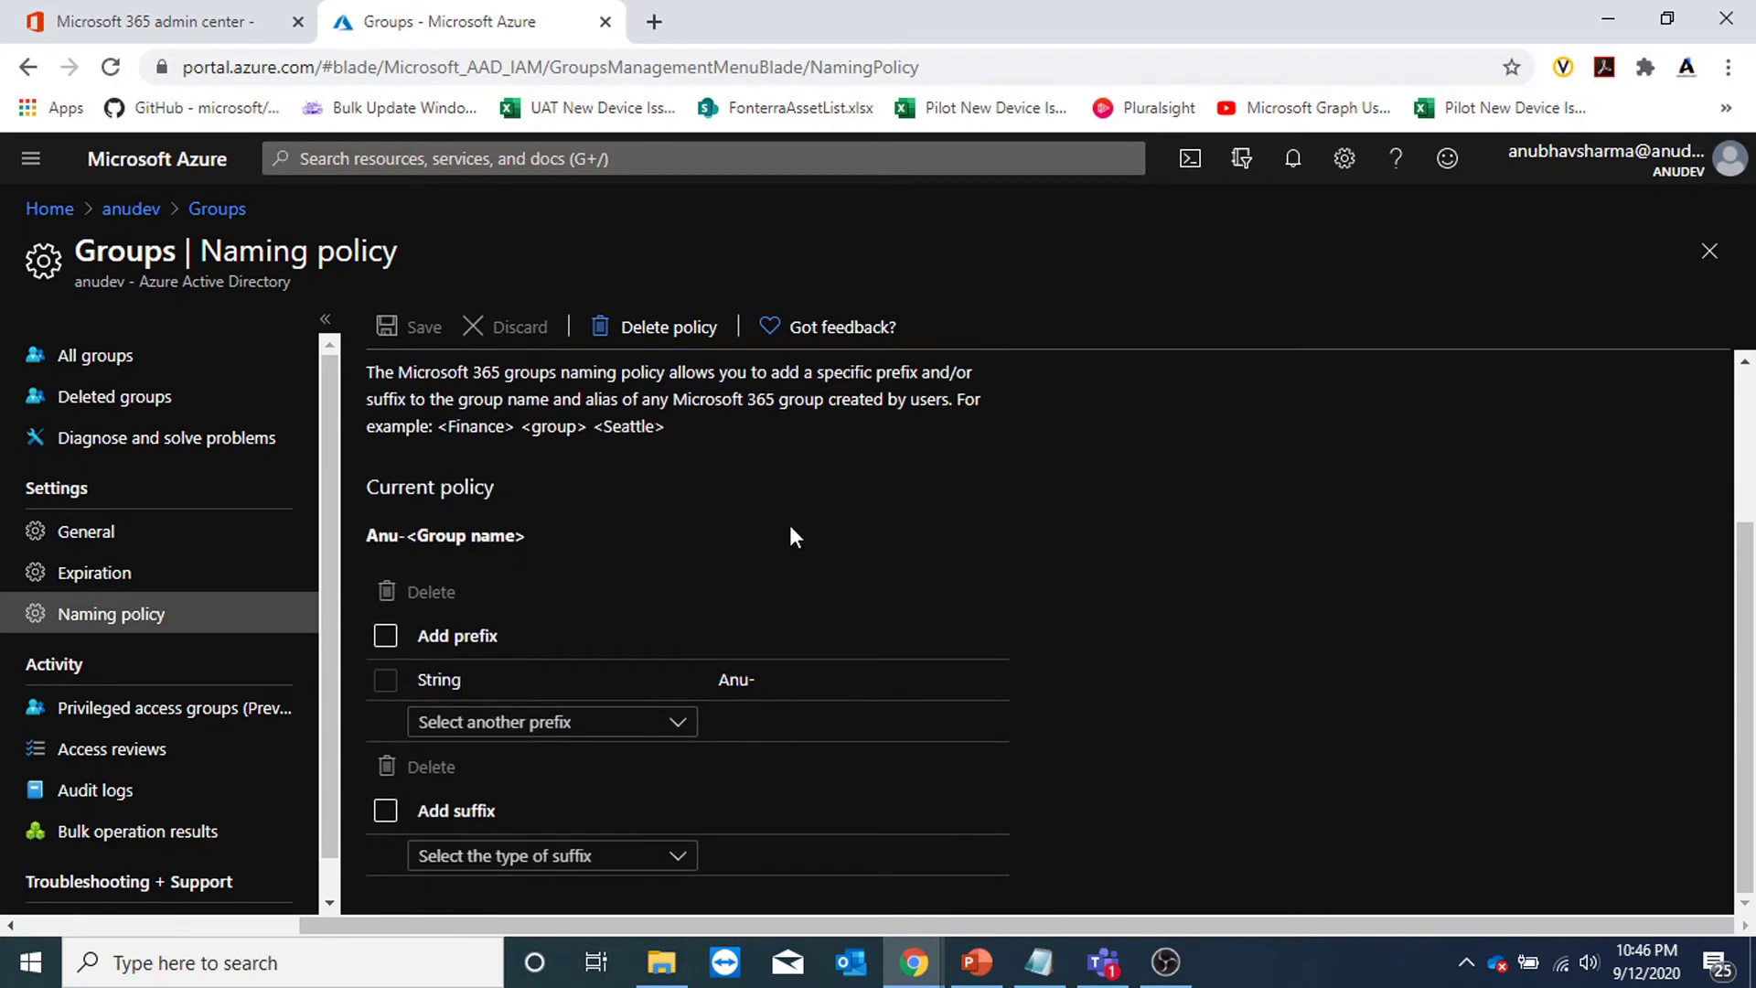
{"action": "left_click", "coordinate": [769, 687]}
{"action": "scroll", "coordinate": [1101, 597], "scroll_direction": "up", "scroll_amount": 3}
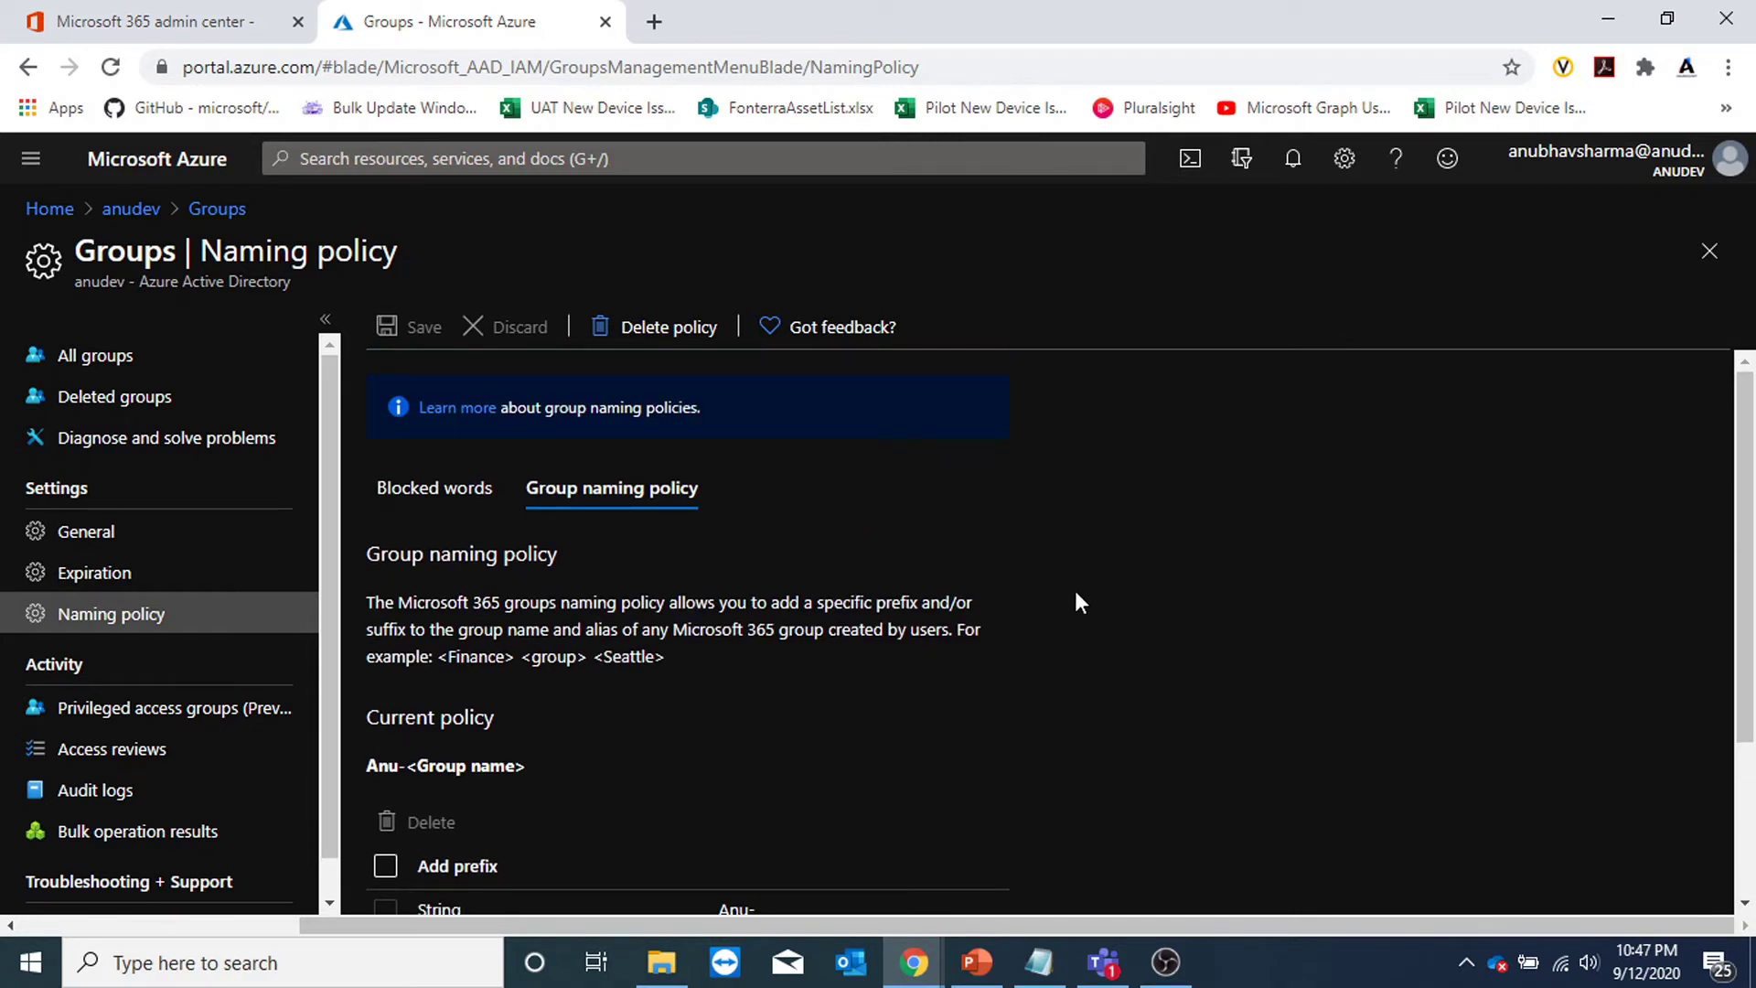
{"action": "left_click_drag", "start_coordinate": [826, 630], "coordinate": [937, 630]}
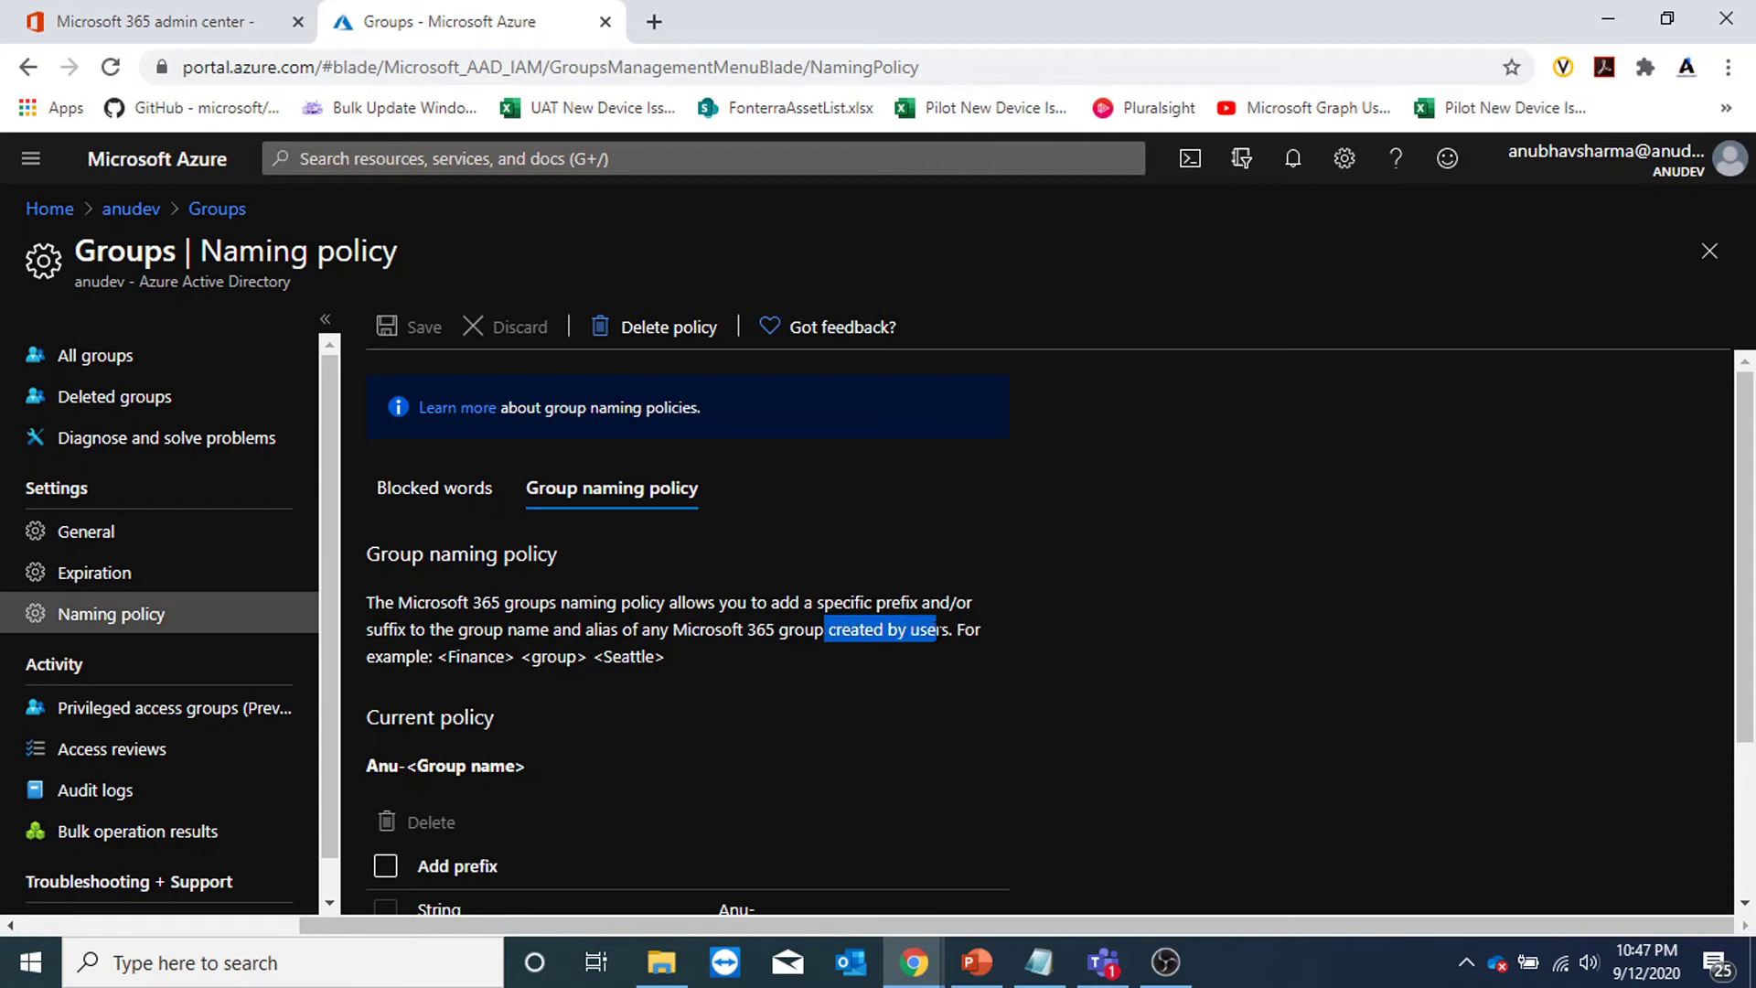
{"action": "left_click", "coordinate": [904, 674]}
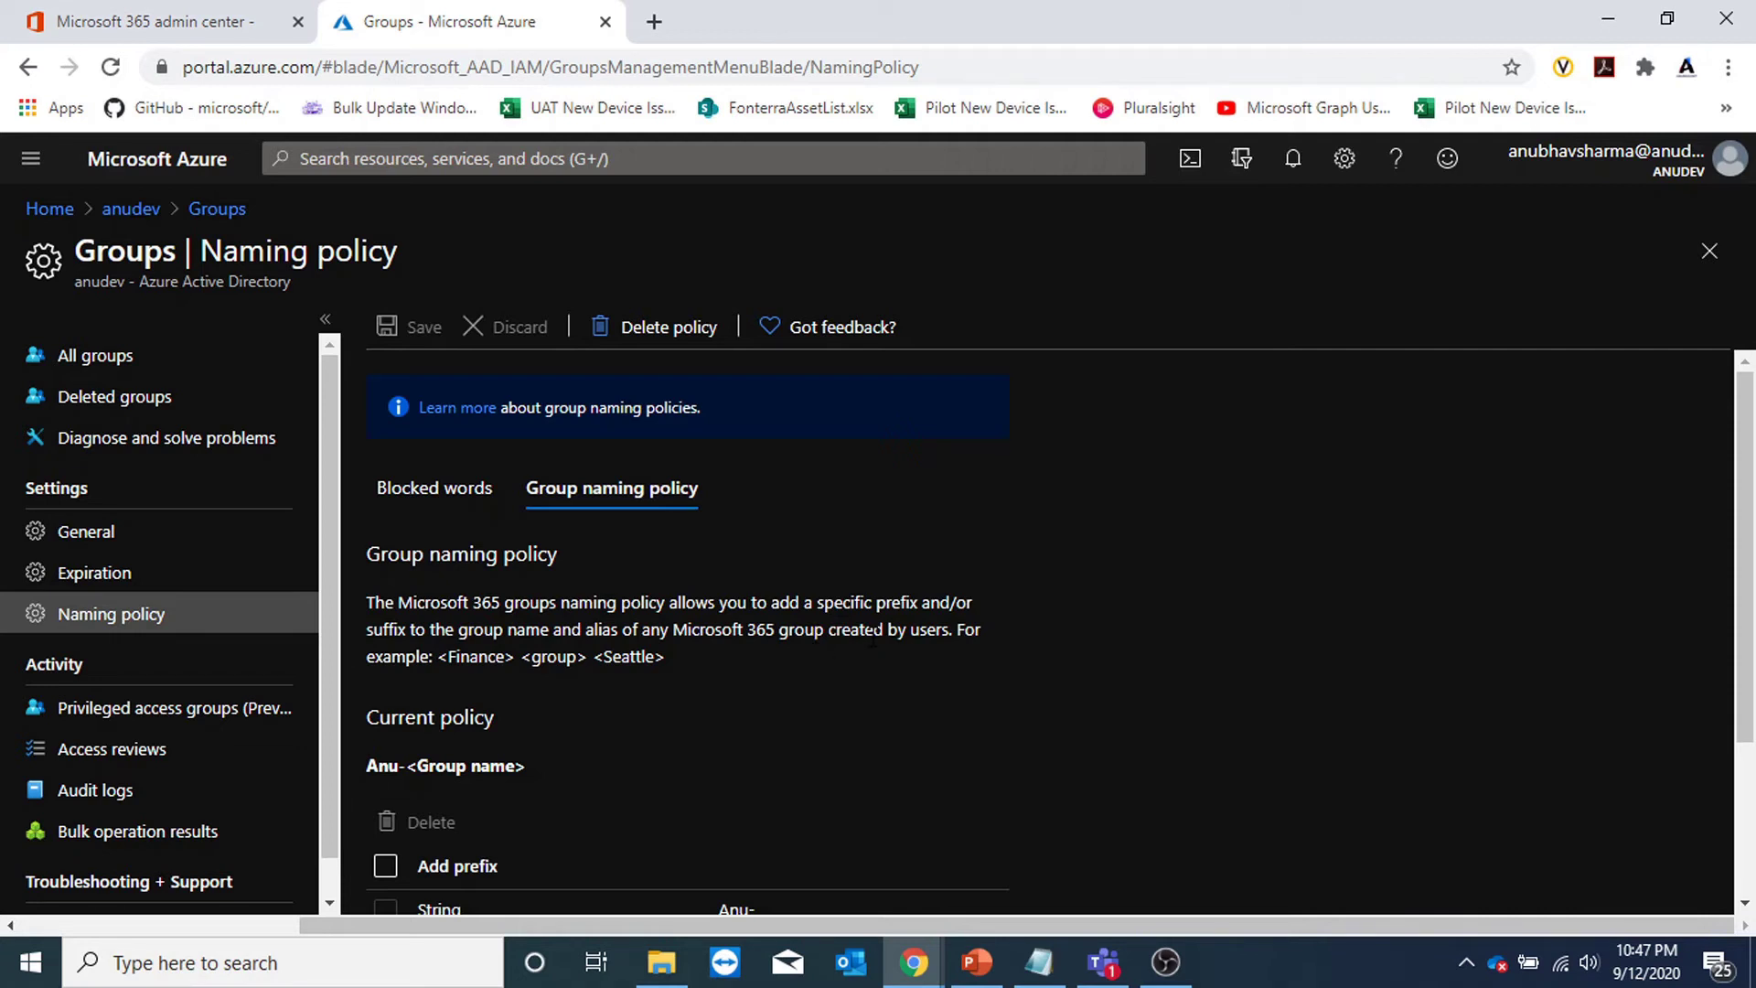
{"action": "left_click", "coordinate": [96, 576]}
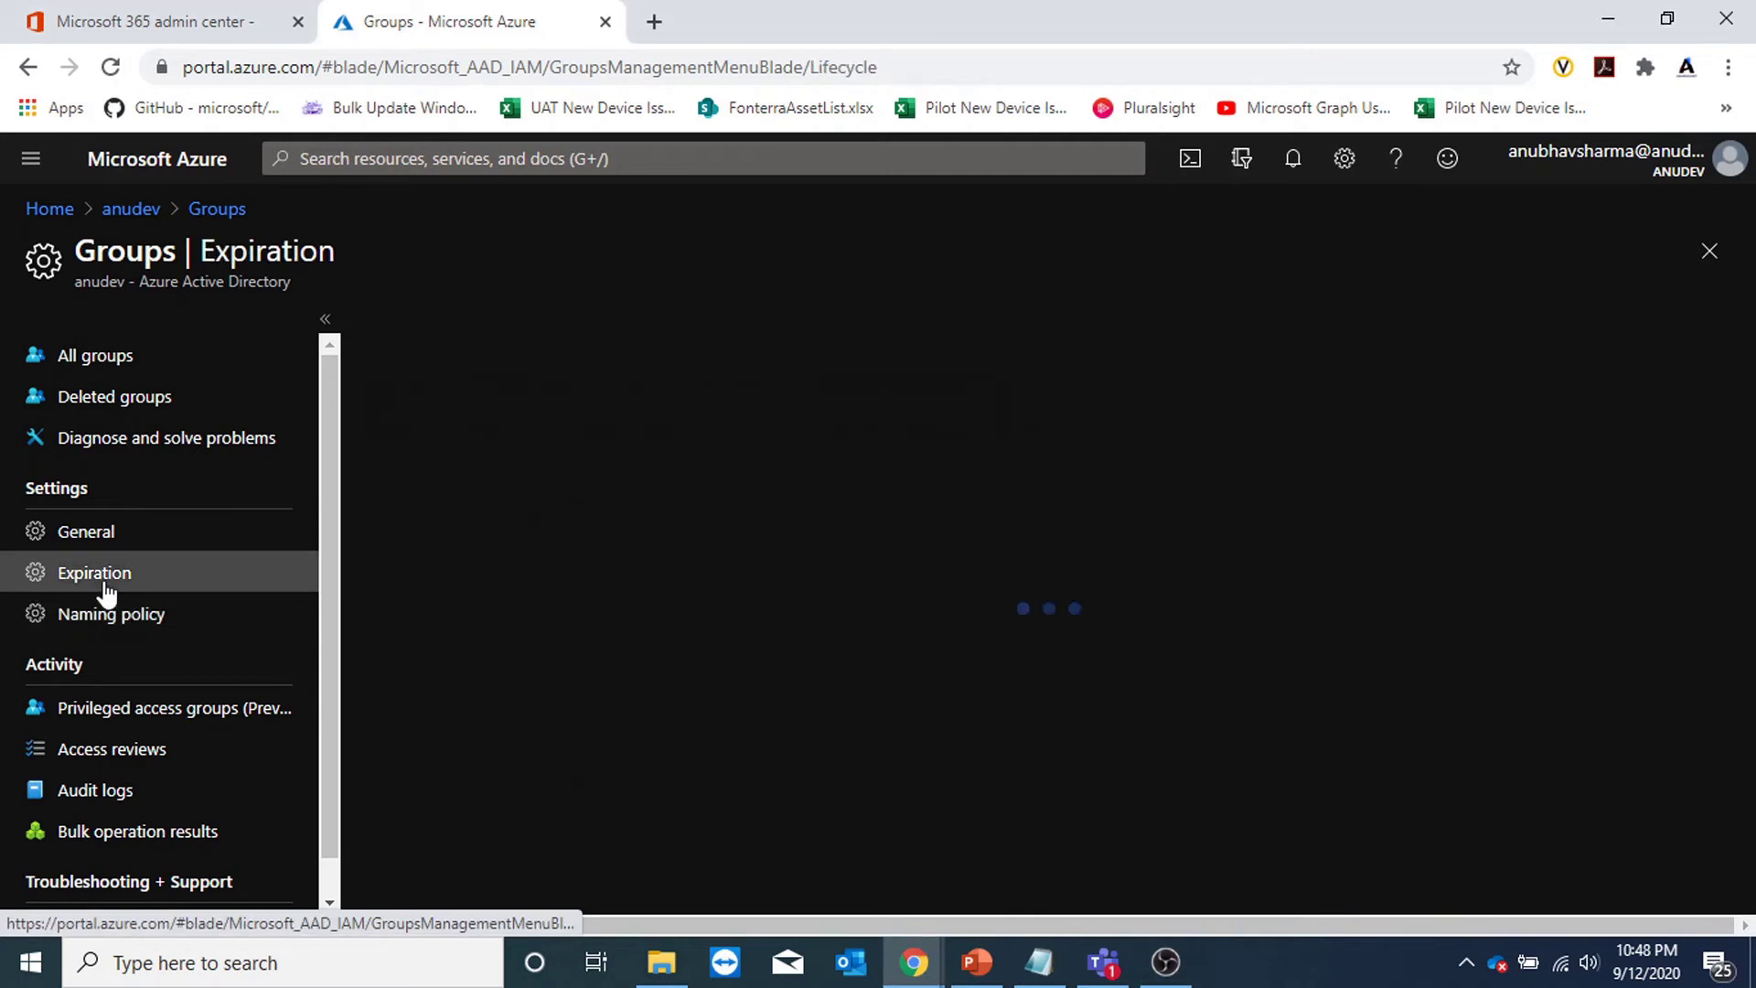
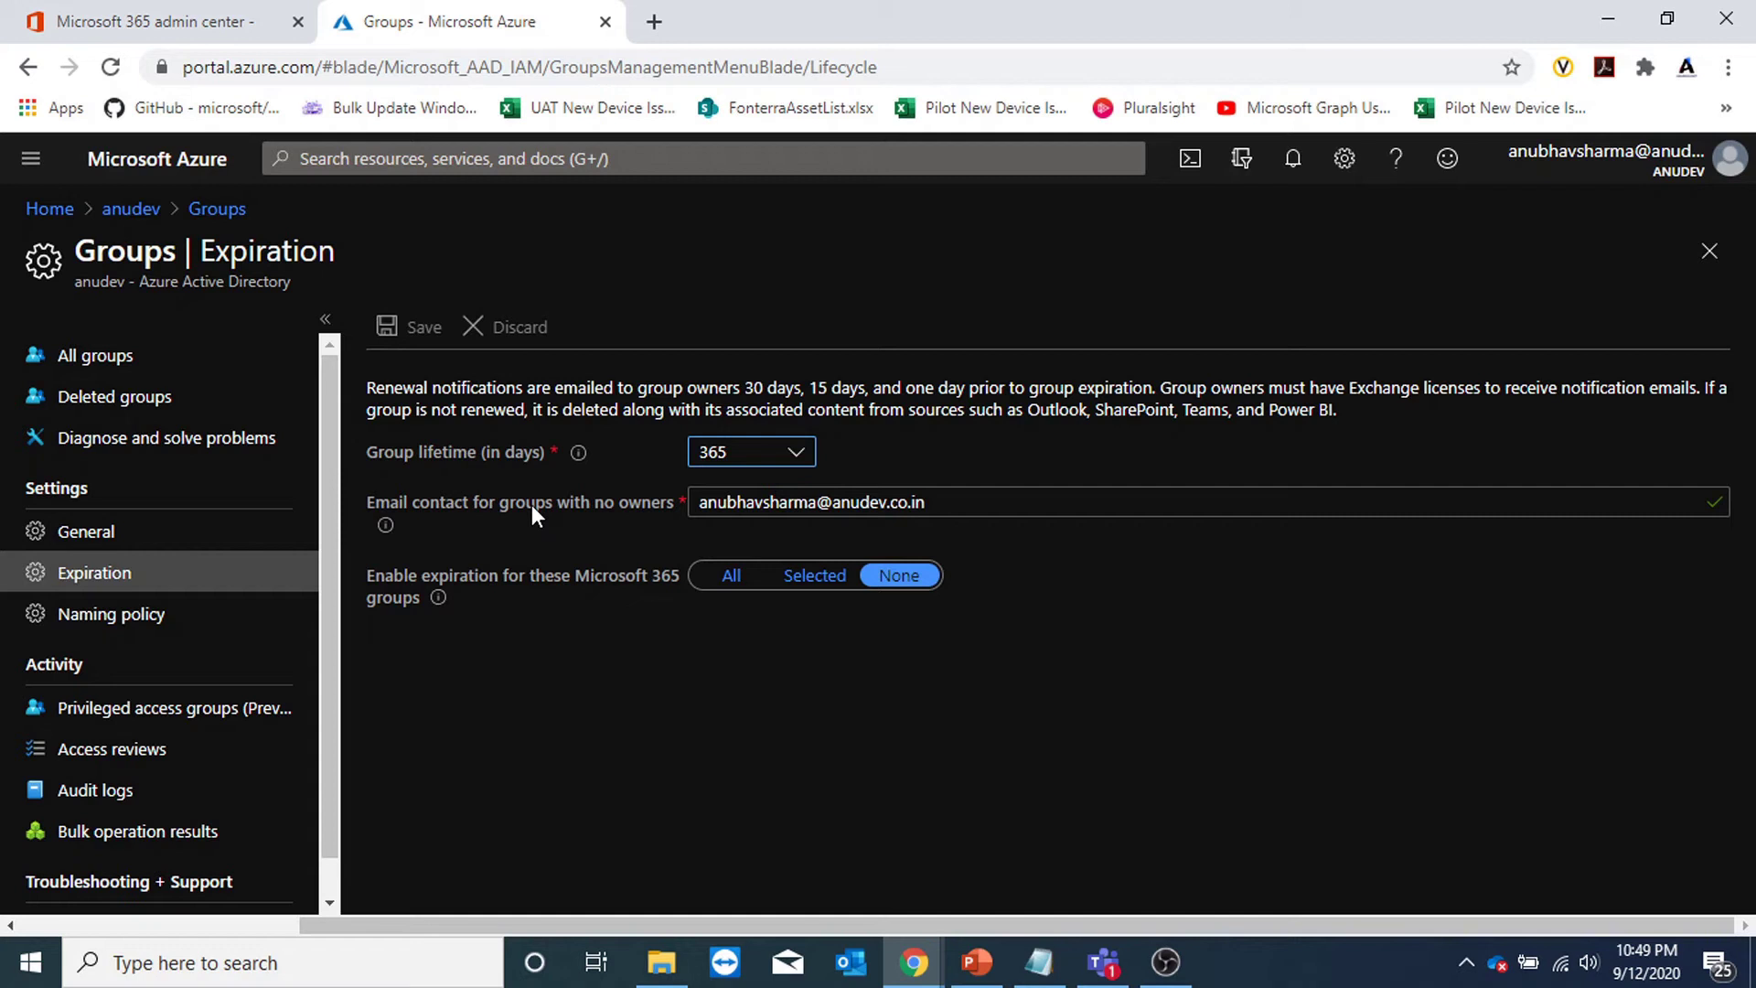
Leave group expiration at a 365-day lifetime applied to None, then go to the Microsoft 365 admin center.
{"action": "left_click", "coordinate": [937, 502]}
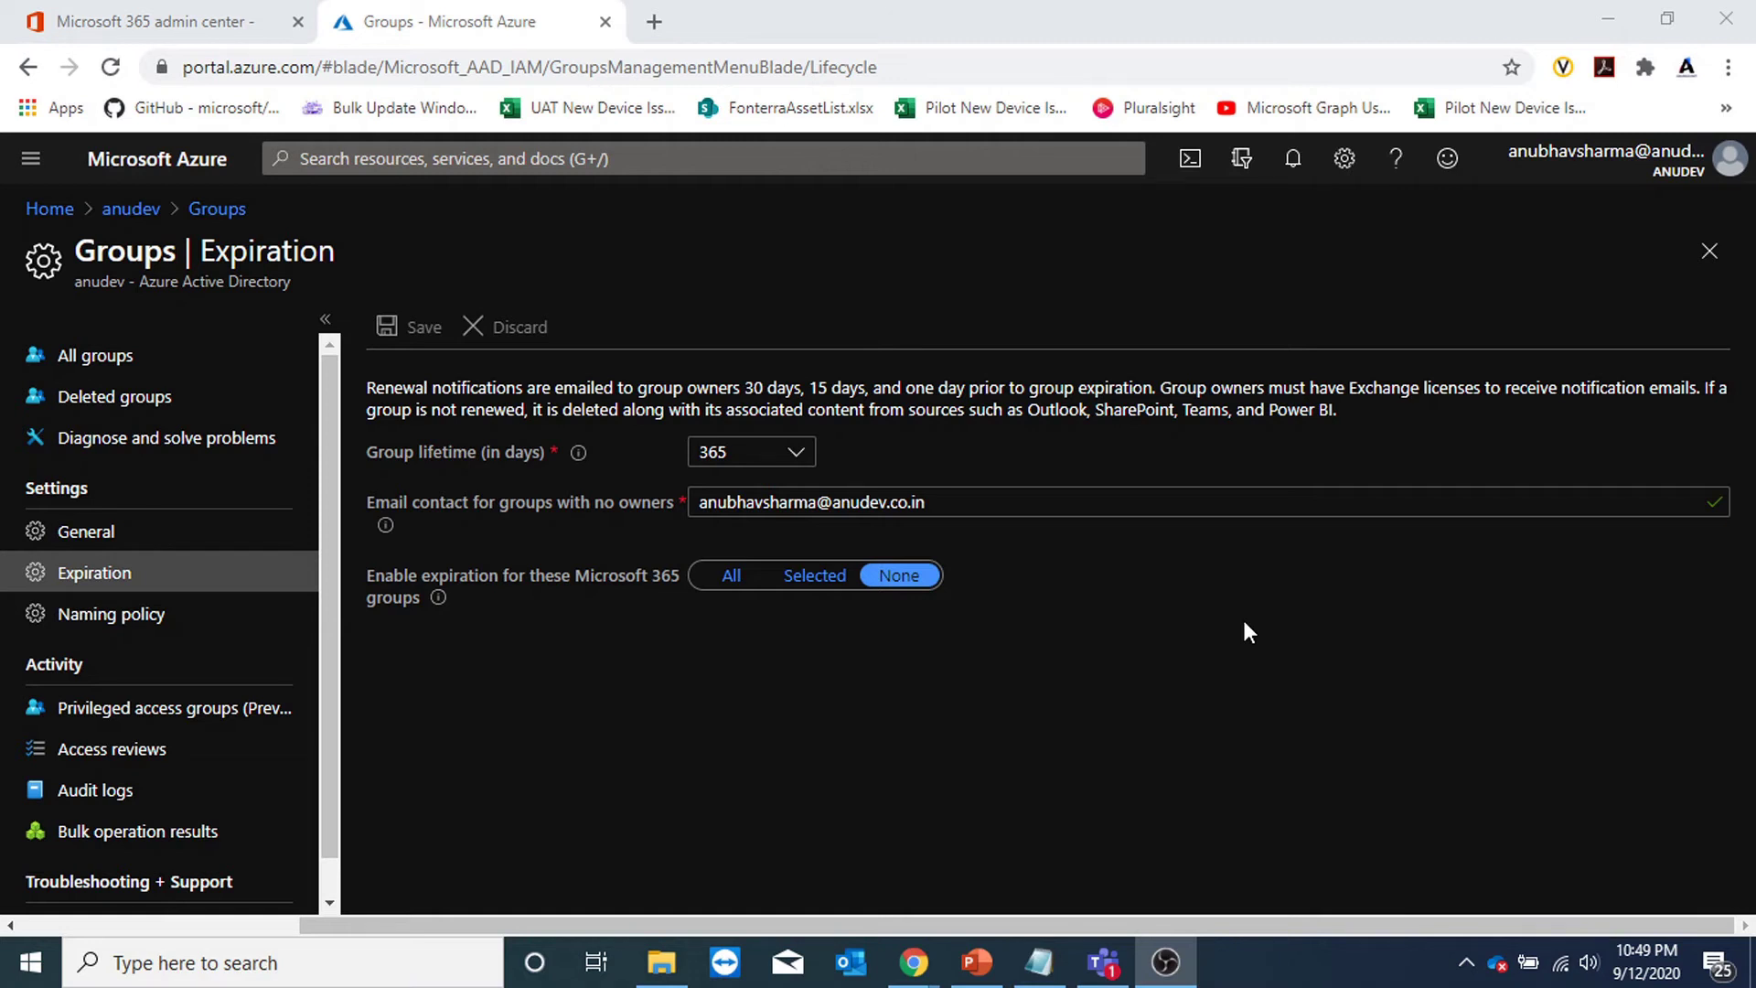
{"action": "left_click", "coordinate": [224, 20]}
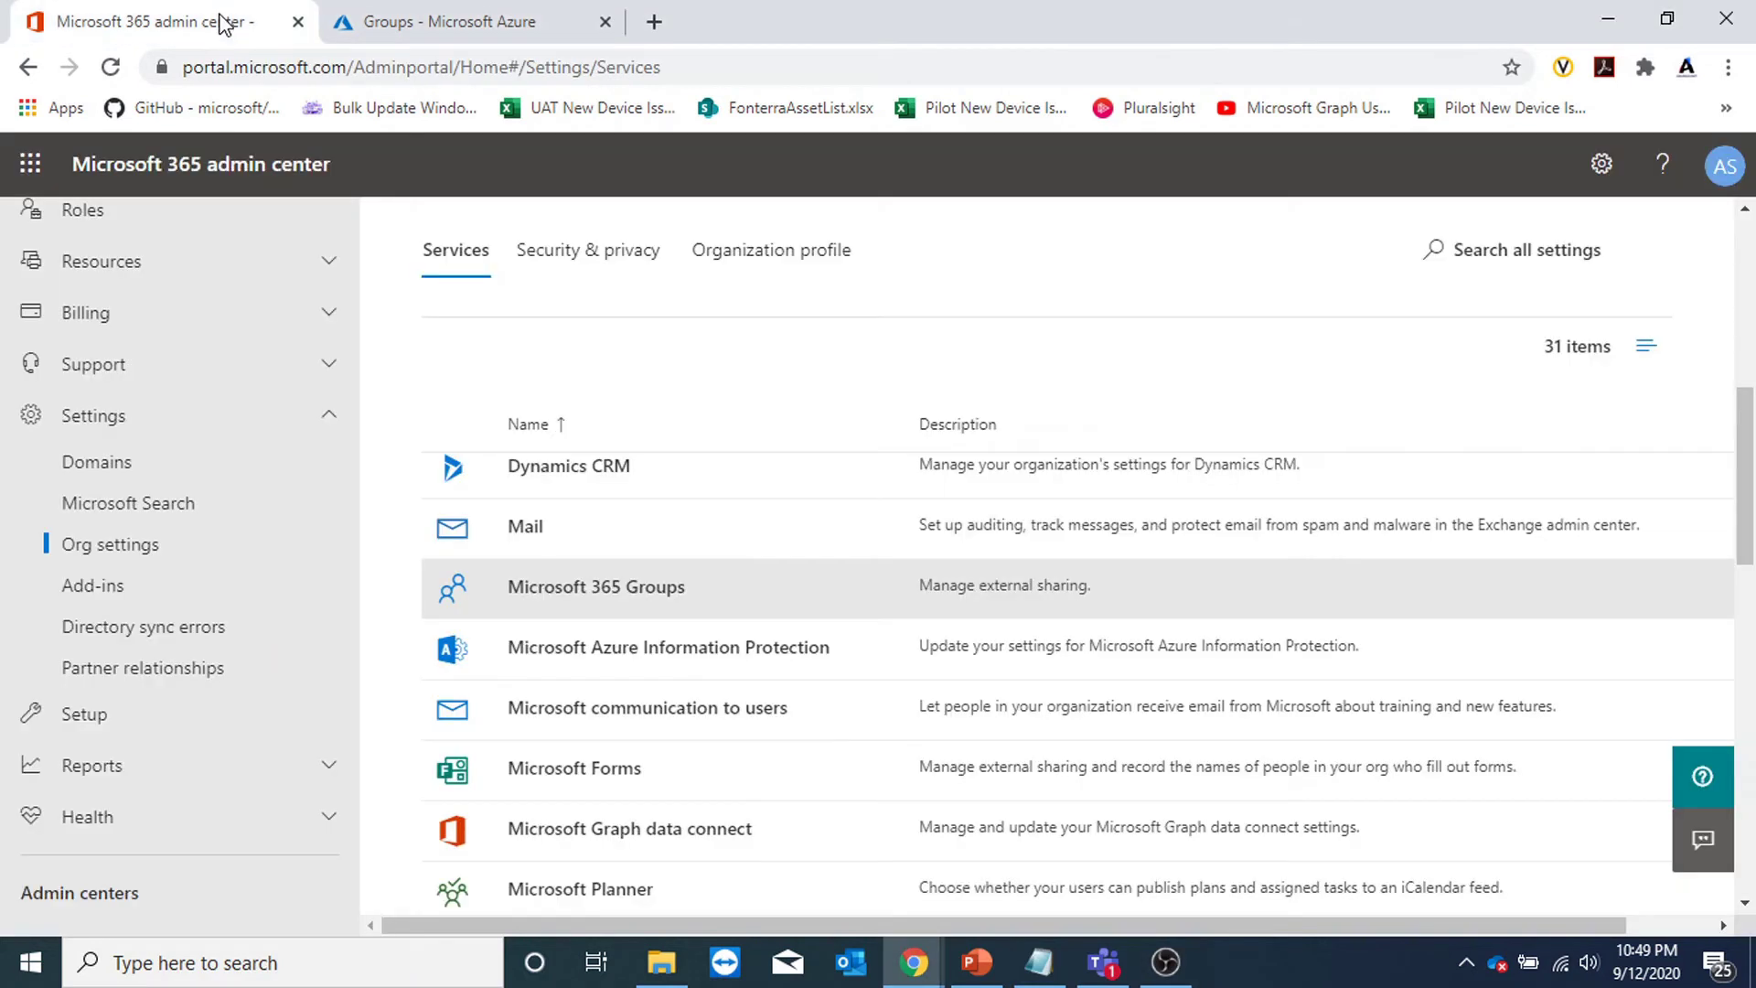
Check Azure's general group settings, then create the private group admingroup1 without a team.
{"action": "scroll", "coordinate": [175, 529], "scroll_direction": "up", "scroll_amount": 4}
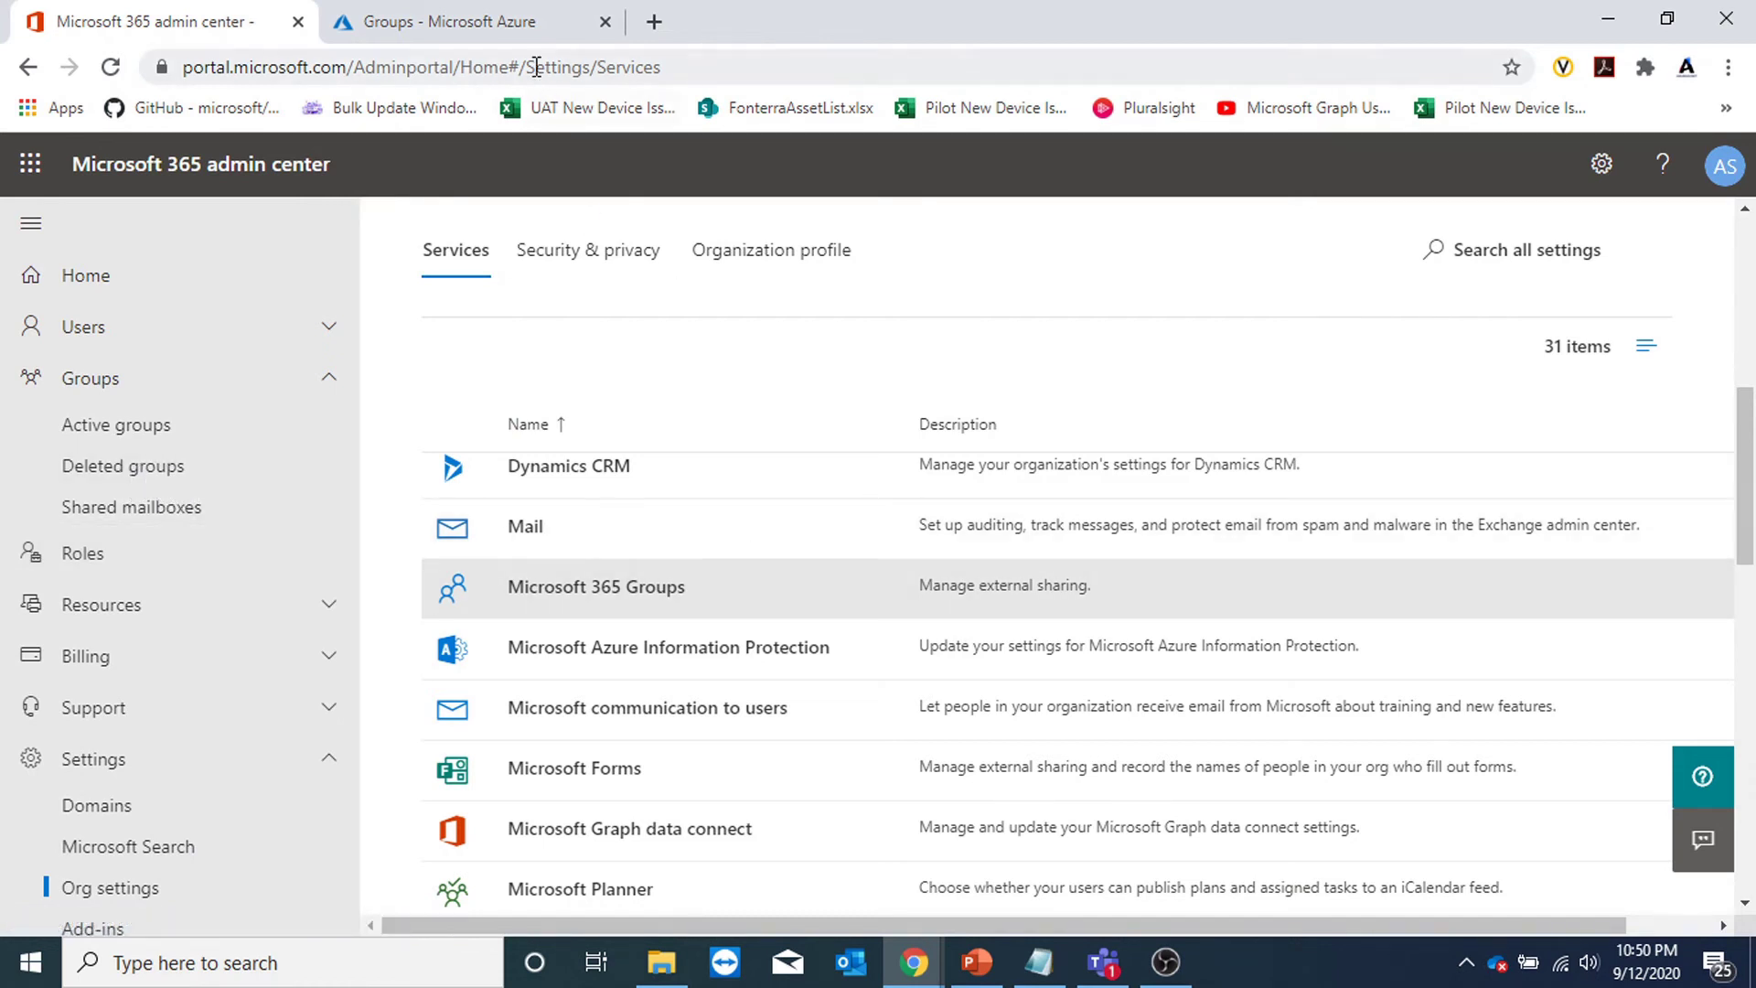
{"action": "left_click", "coordinate": [523, 34]}
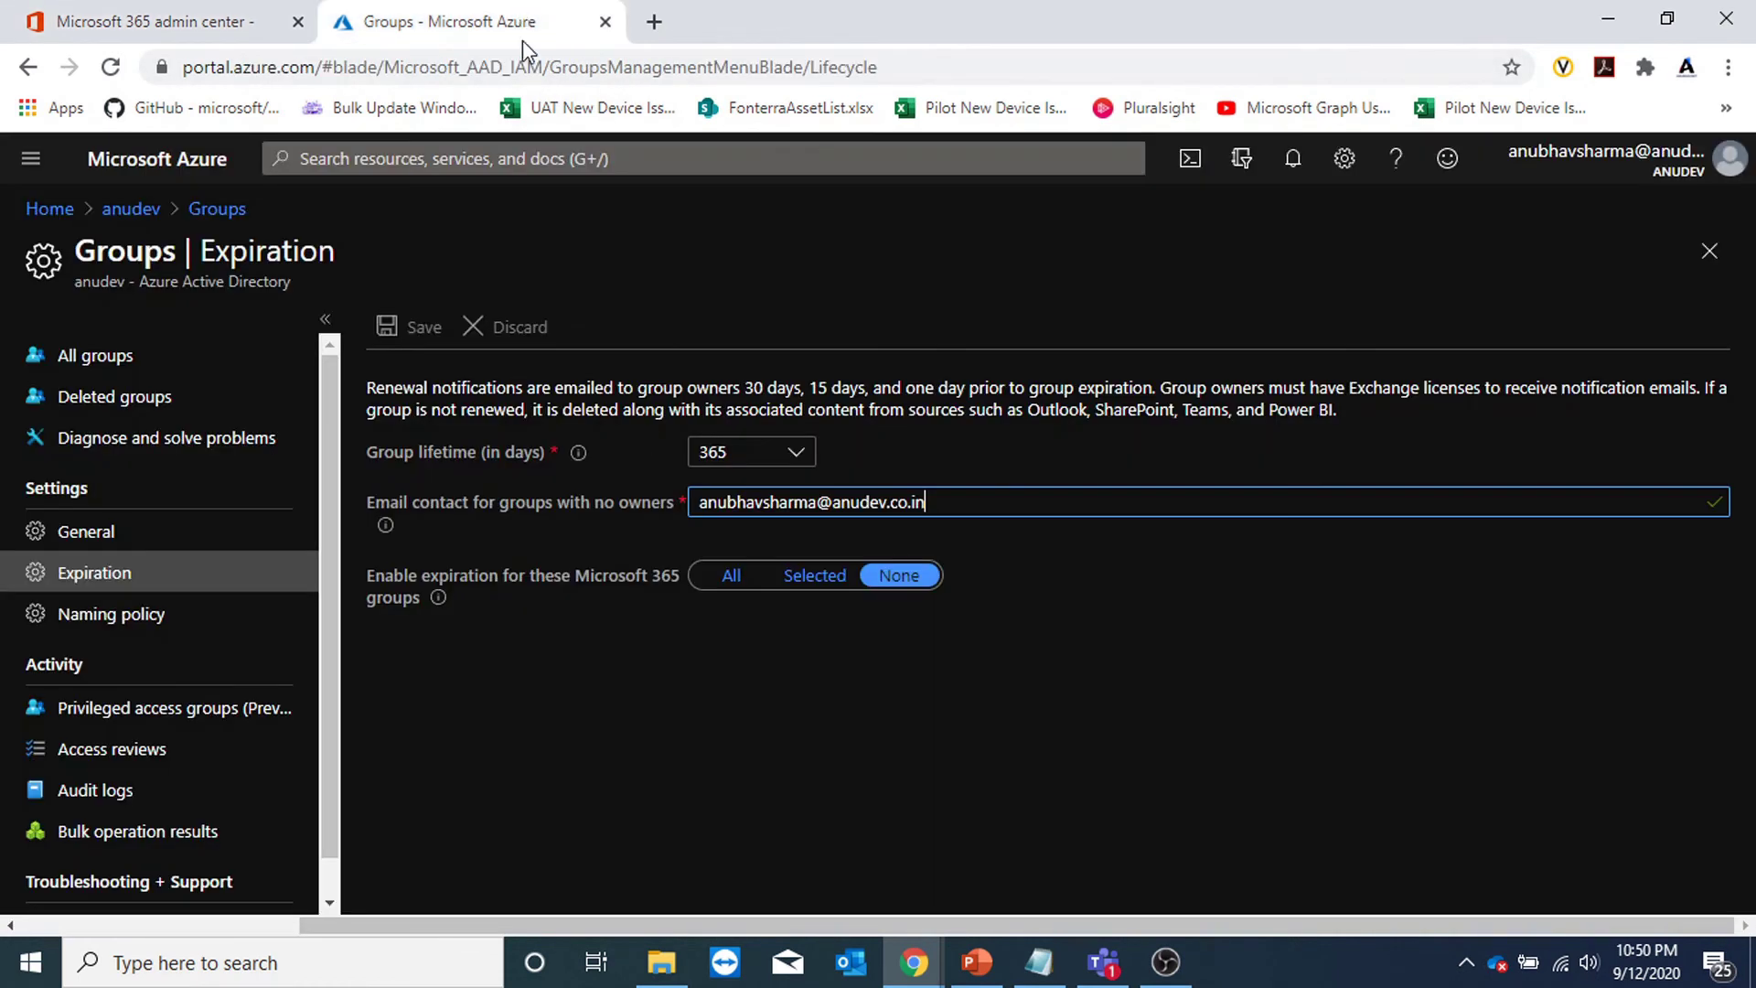
{"action": "left_click", "coordinate": [108, 539]}
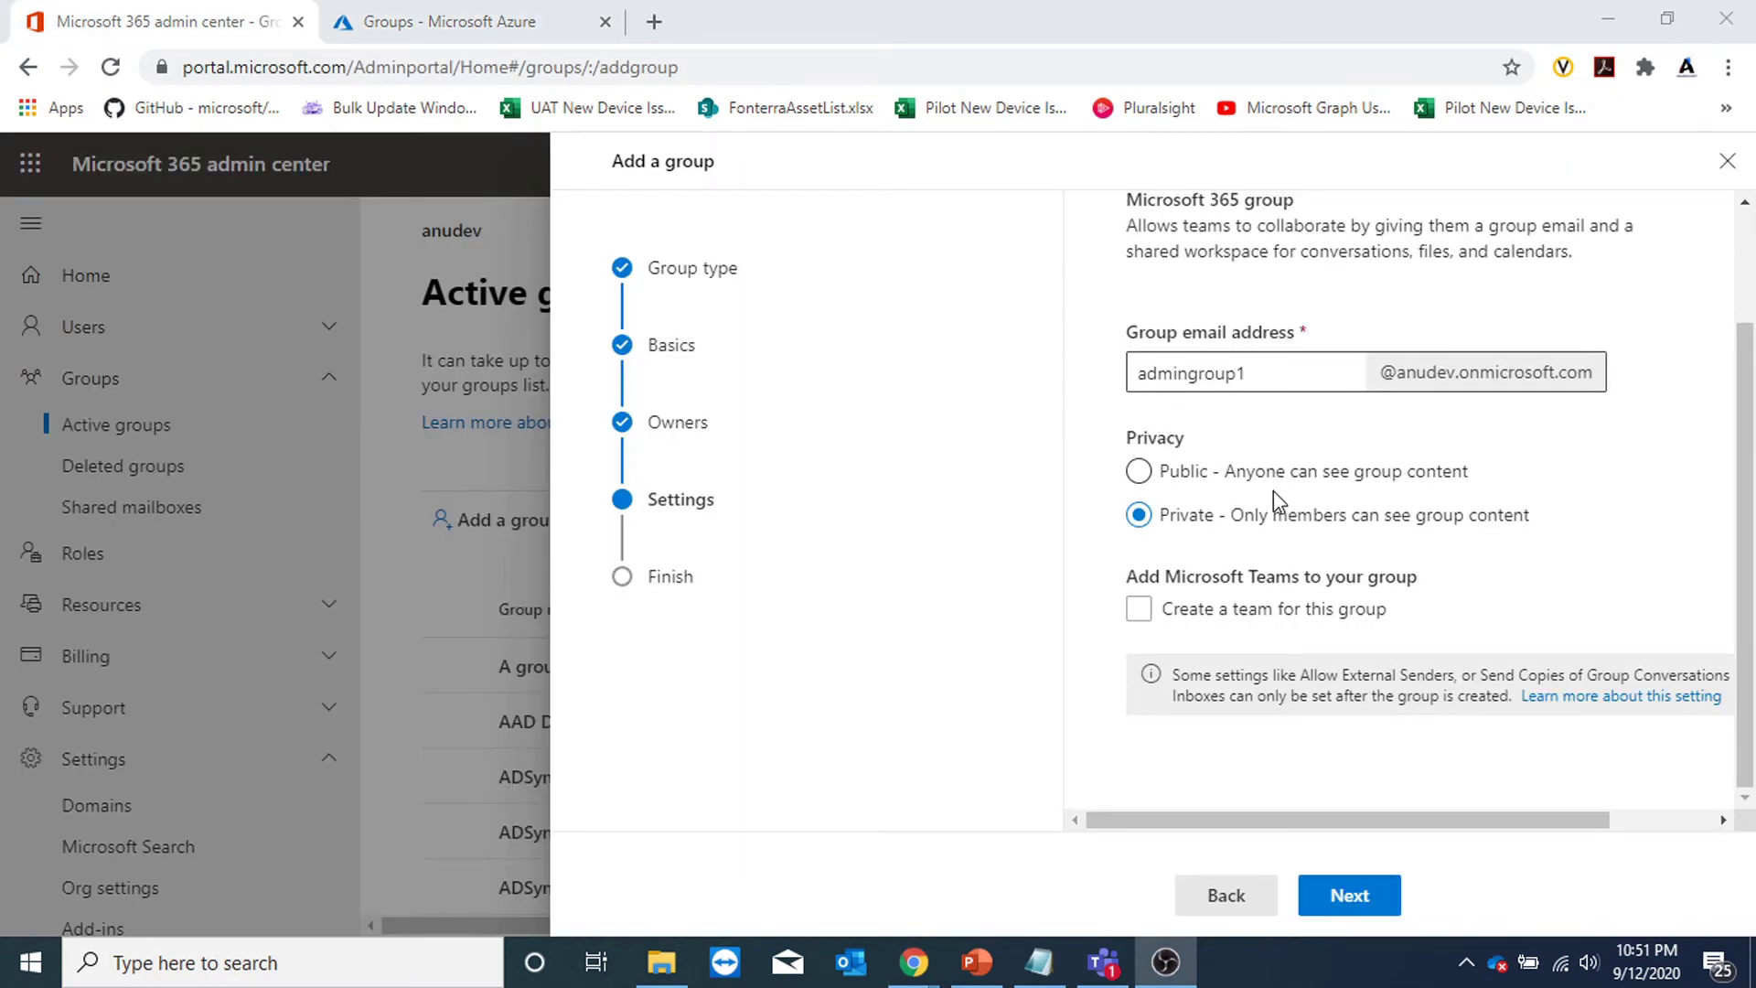
{"action": "left_click", "coordinate": [1350, 897]}
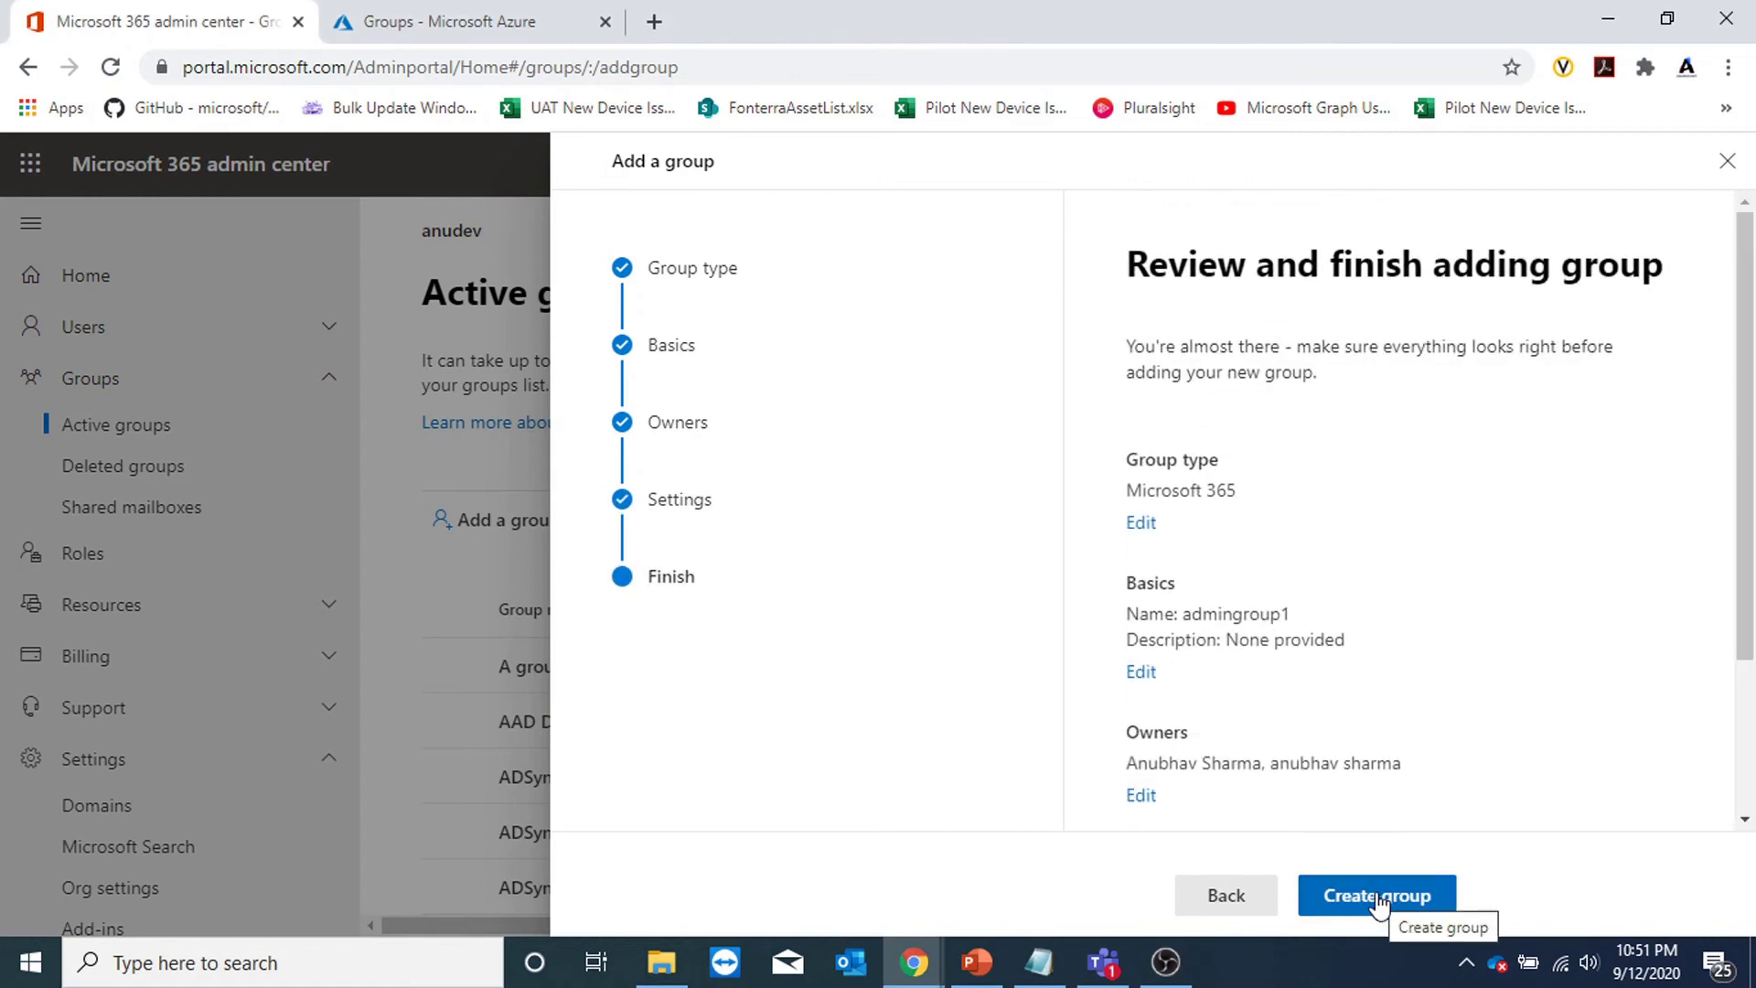
{"action": "left_click", "coordinate": [1377, 898]}
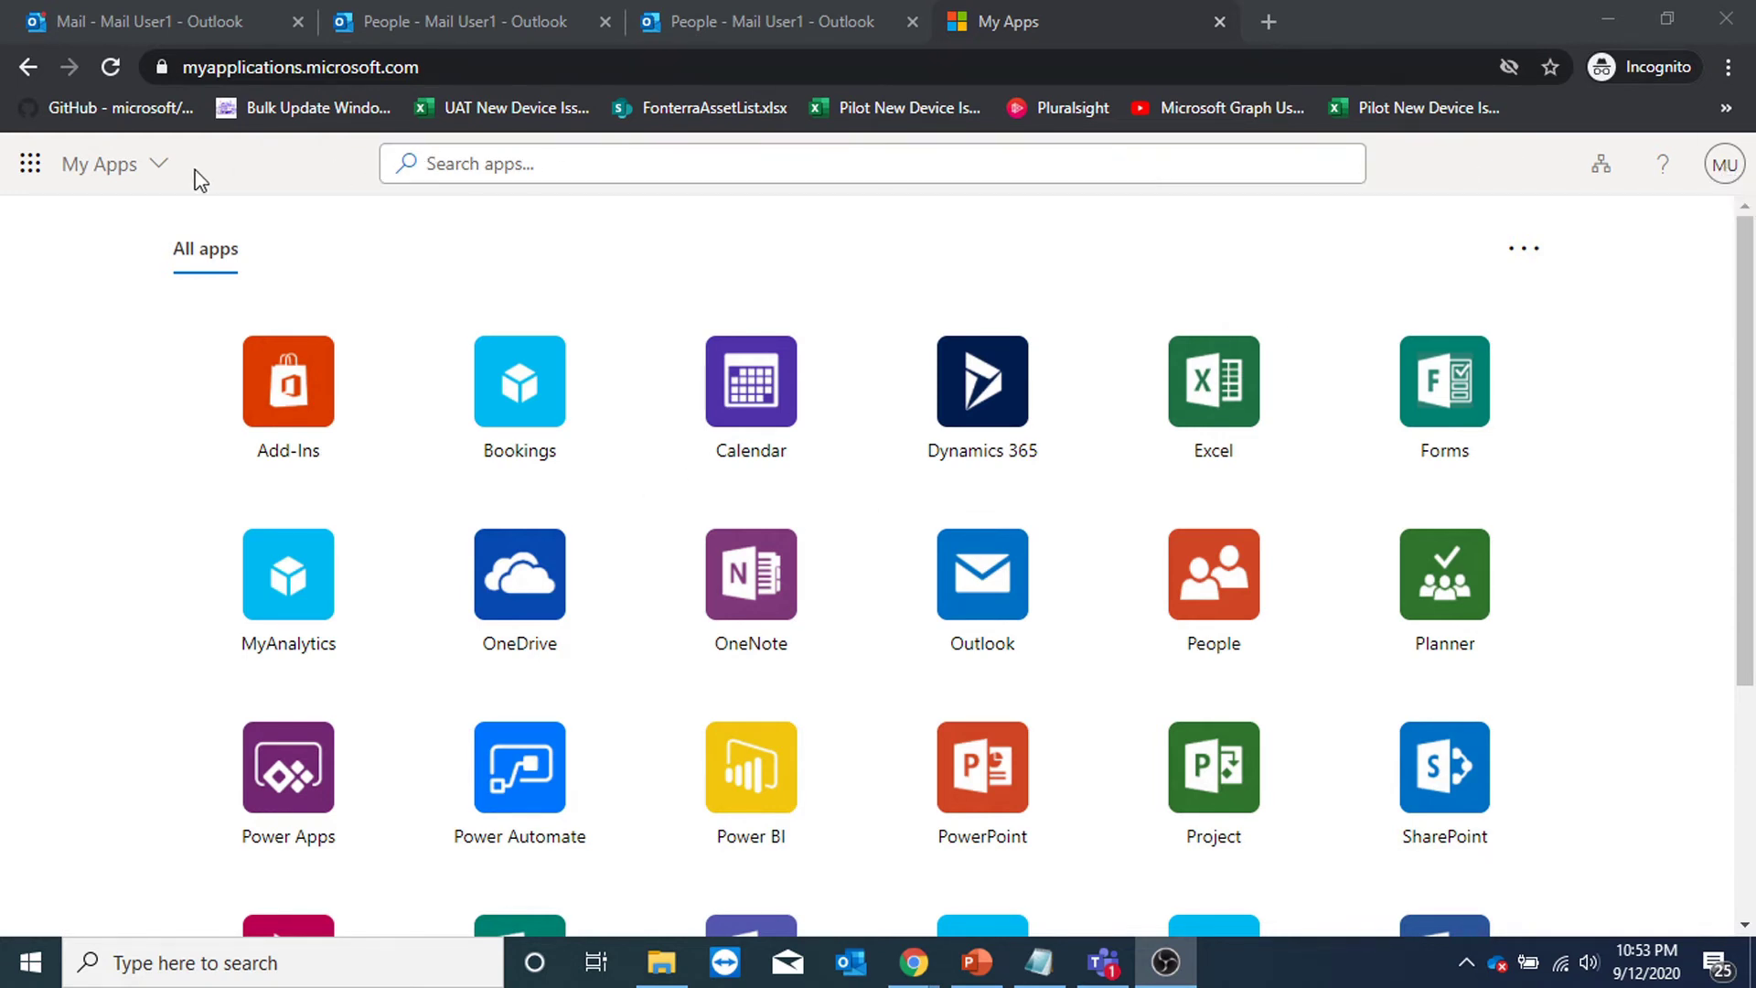
In My Groups, search joinable groups for 'admingr' and open admingroup1's details.
{"action": "left_click", "coordinate": [163, 167]}
{"action": "left_click", "coordinate": [186, 225]}
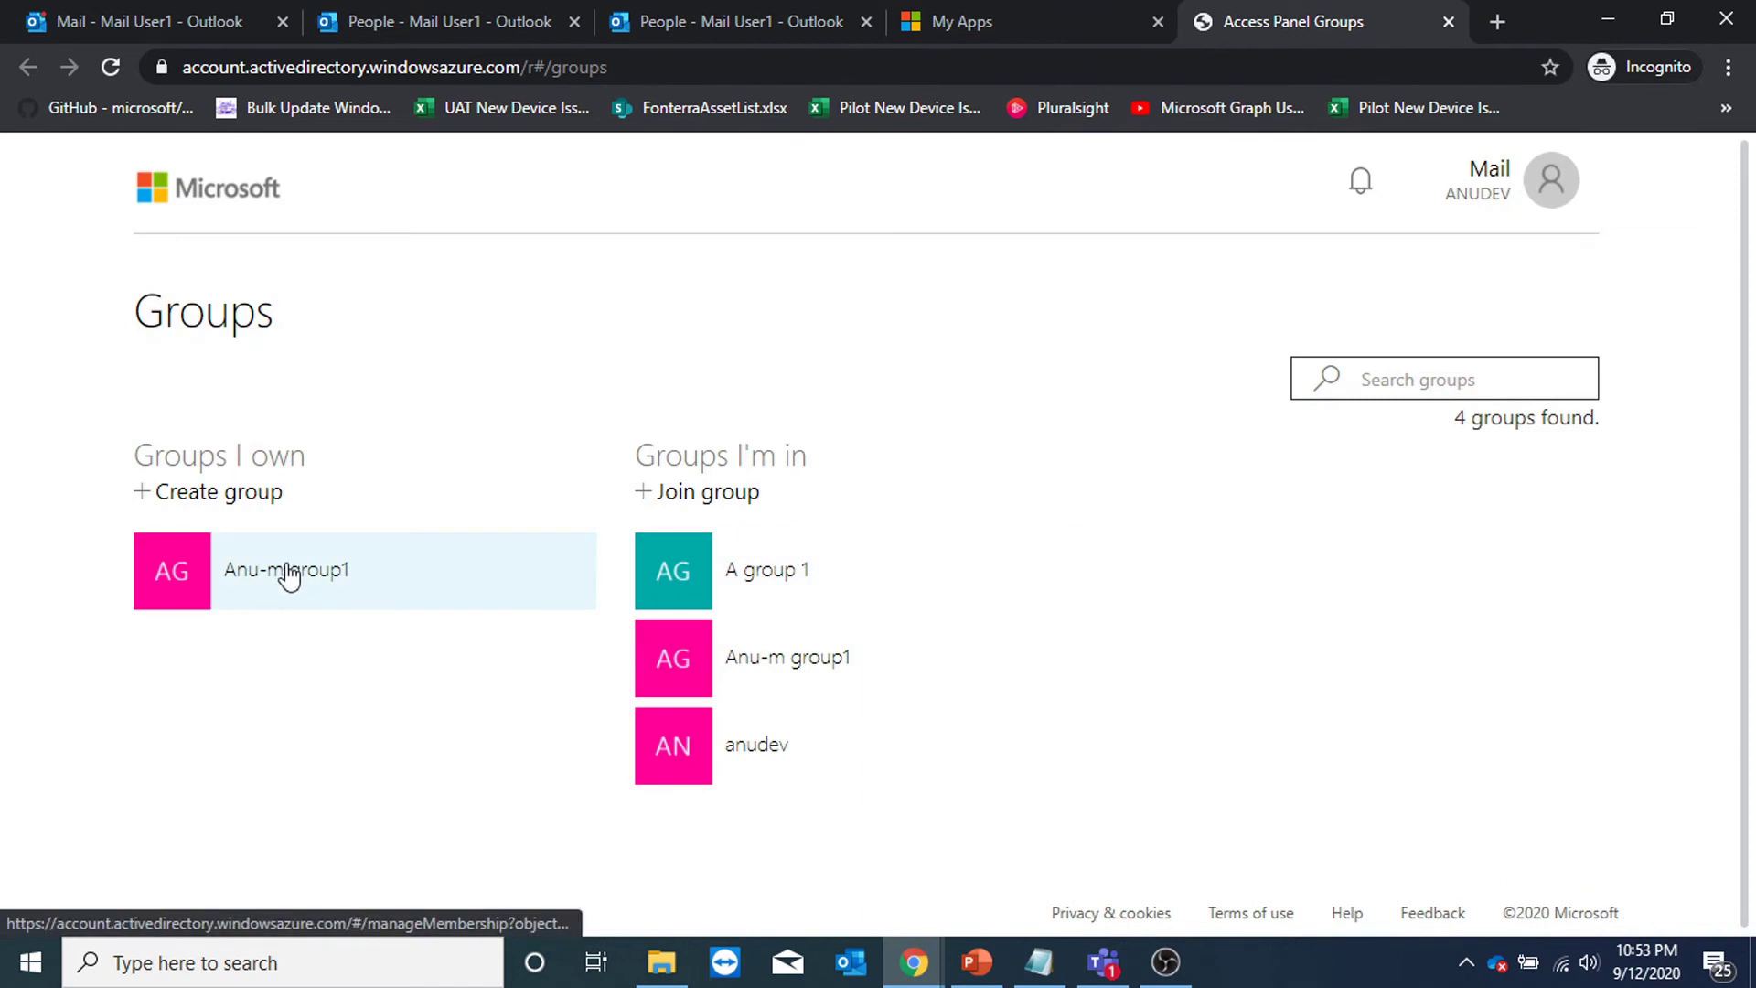
{"action": "left_click", "coordinate": [668, 498]}
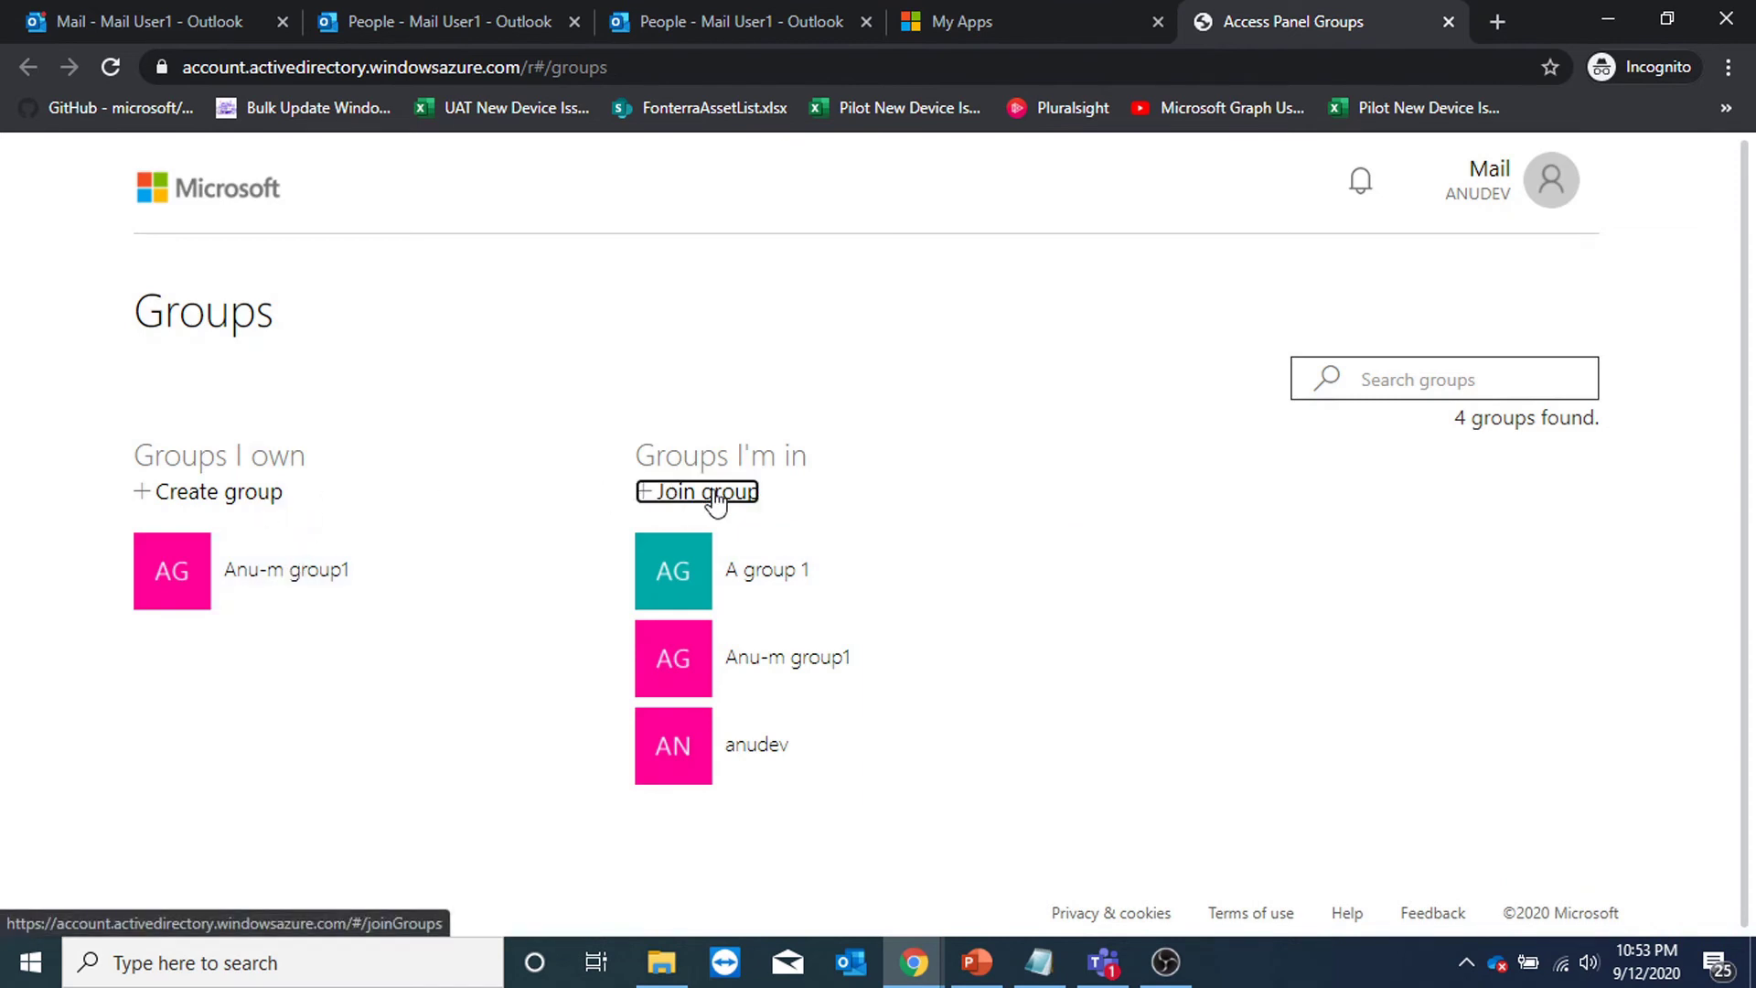
{"action": "left_click", "coordinate": [1396, 334]}
{"action": "type", "text": "admingr"}
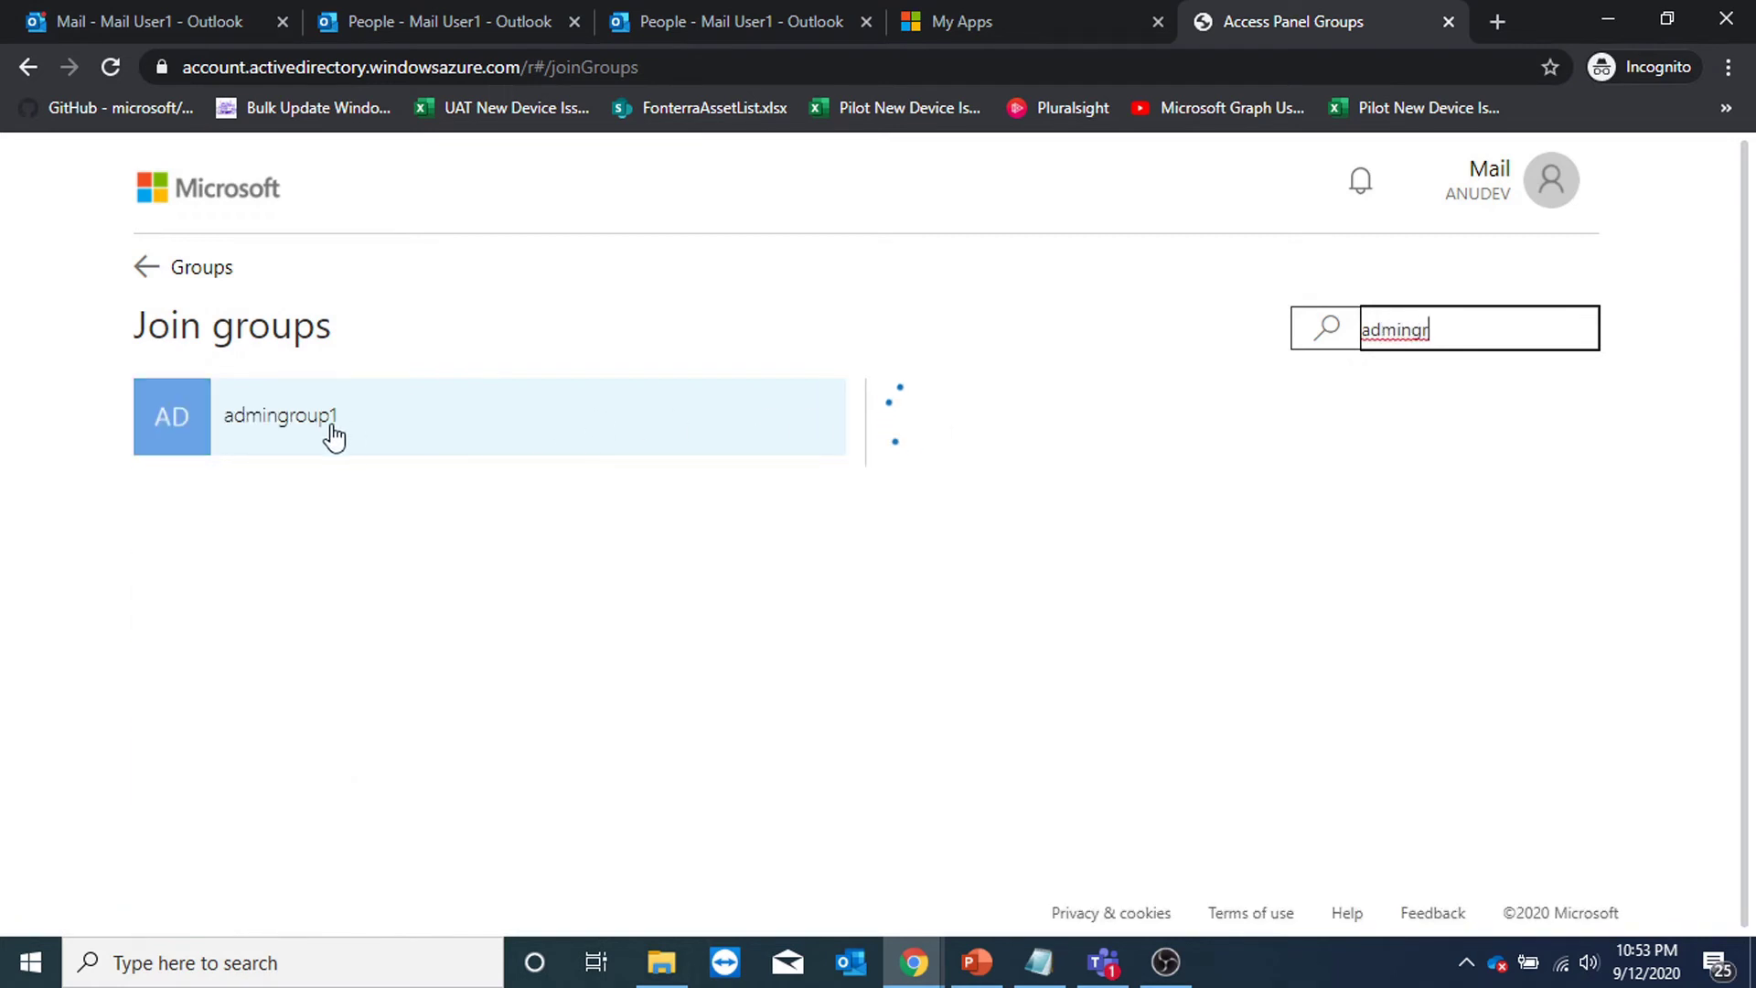
{"action": "left_click", "coordinate": [334, 437]}
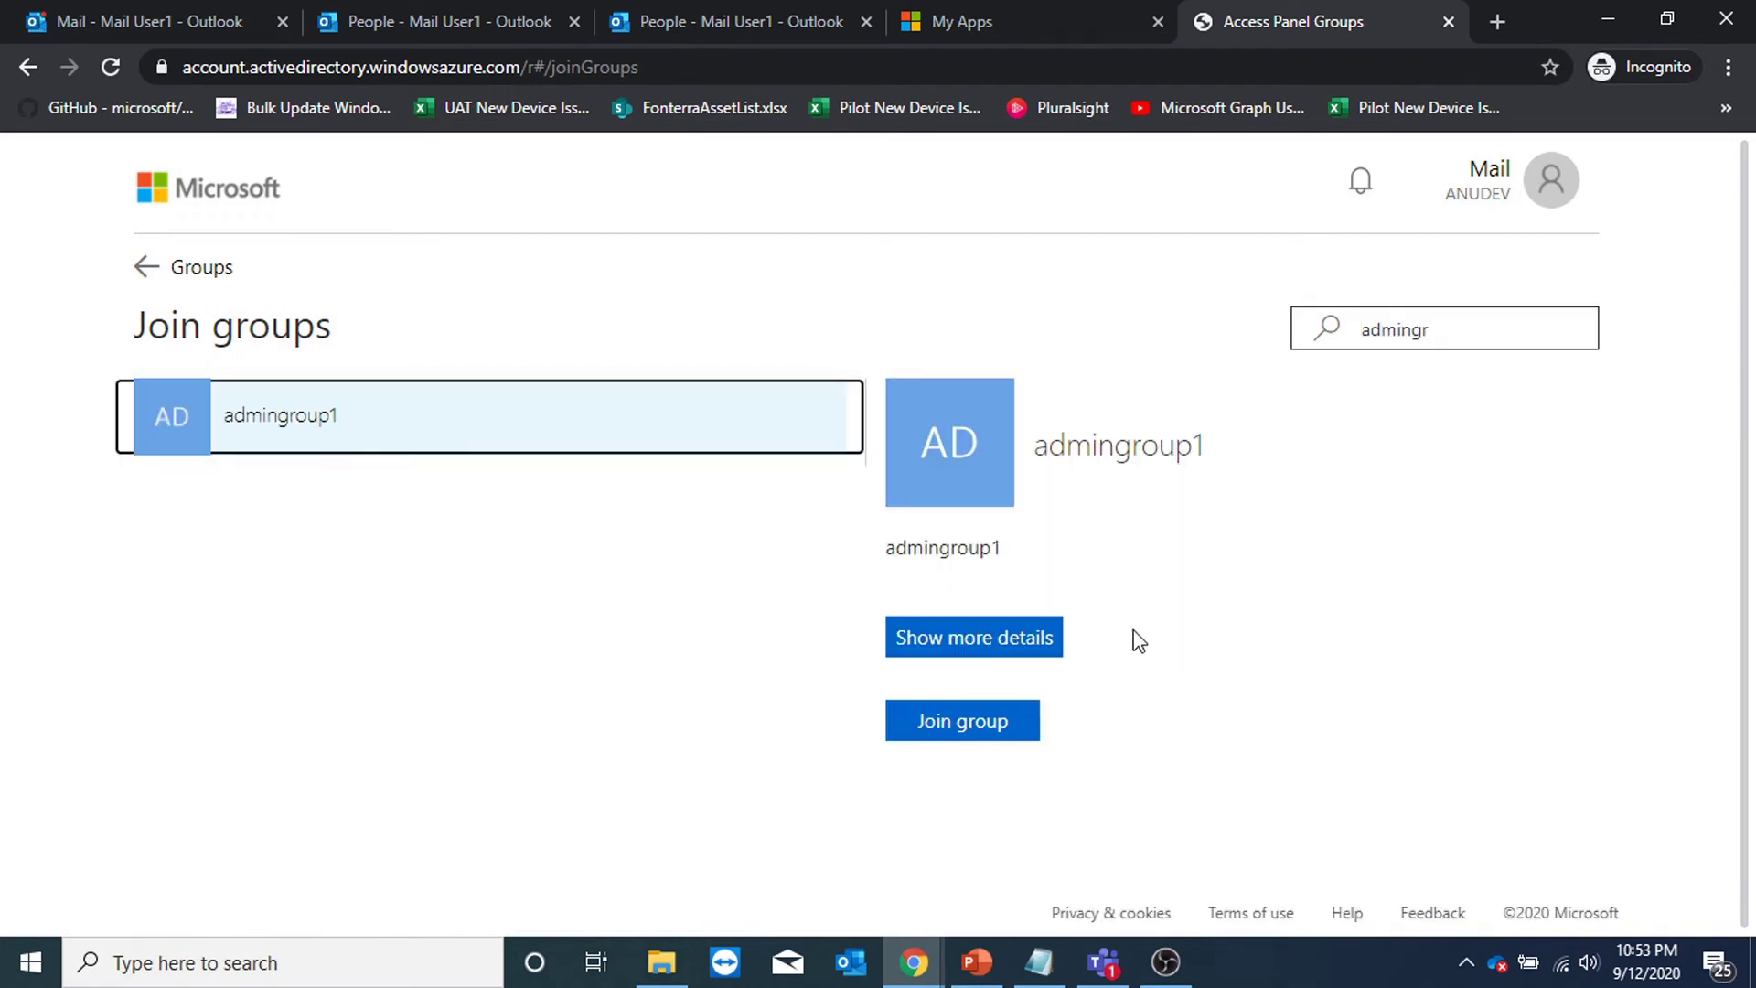
Request to join admingroup1 with the justification 'hi' and dismiss the confirmation.
{"action": "left_click", "coordinate": [1025, 722]}
{"action": "left_click", "coordinate": [836, 402]}
{"action": "type", "text": "hi"}
{"action": "left_click", "coordinate": [772, 554]}
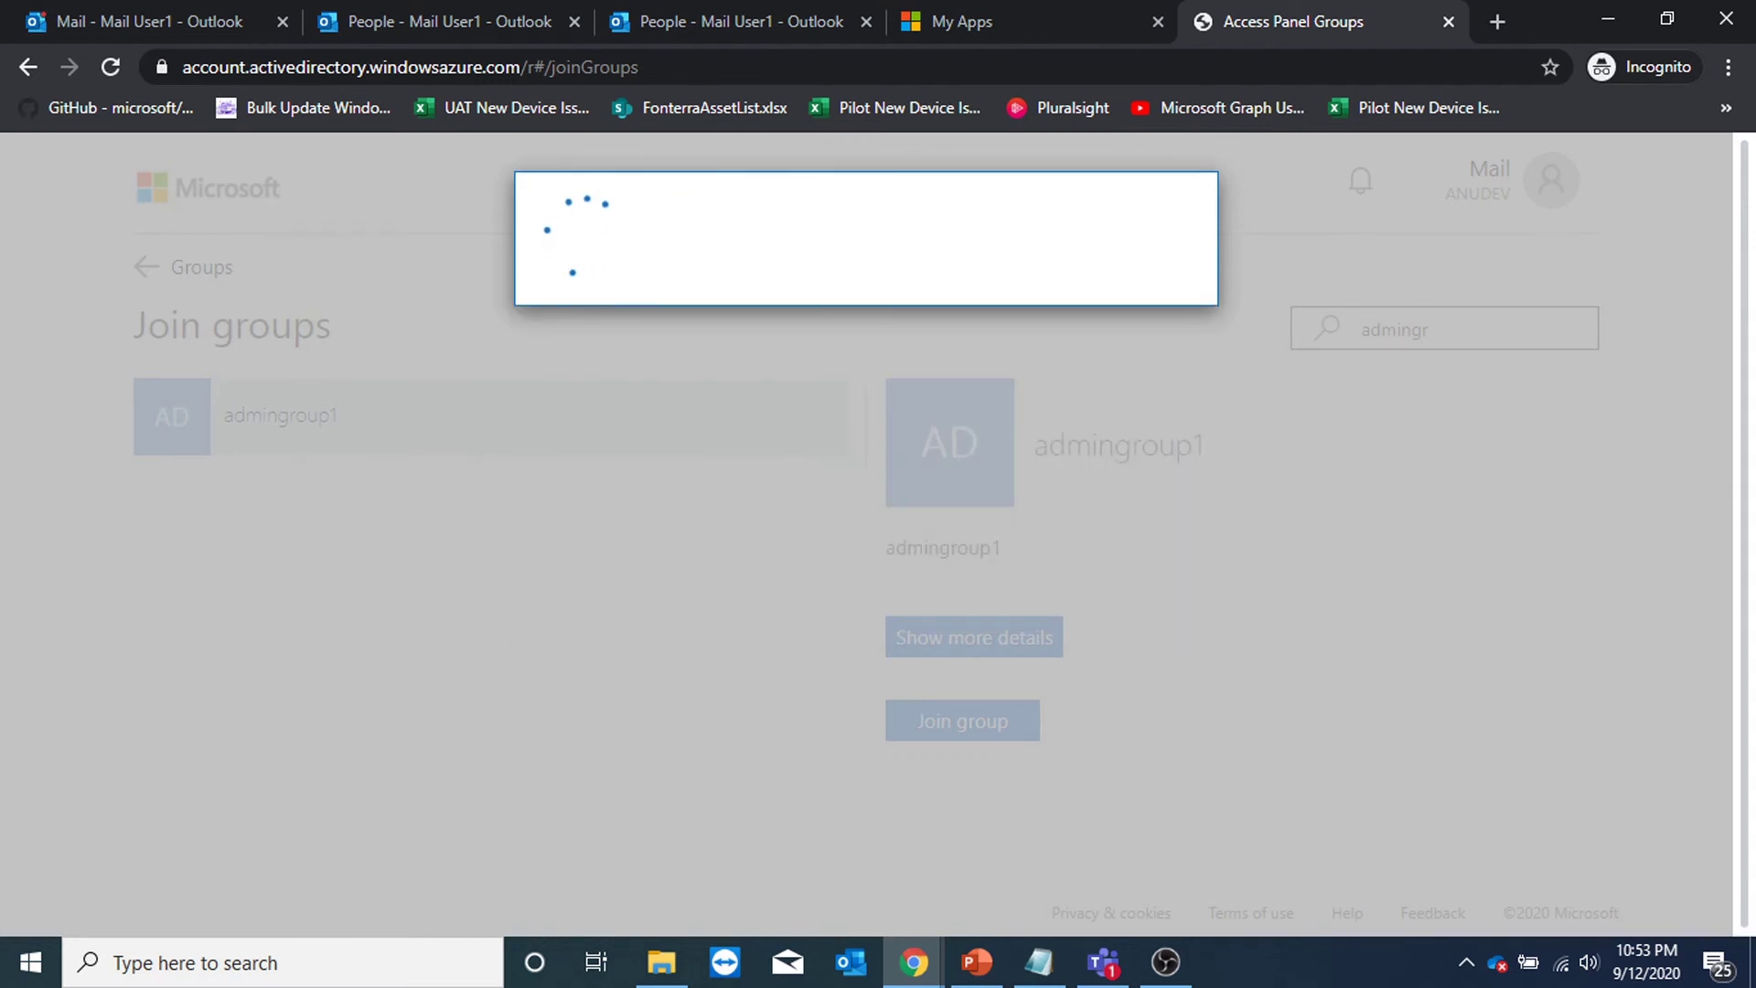
{"action": "left_click", "coordinate": [642, 316]}
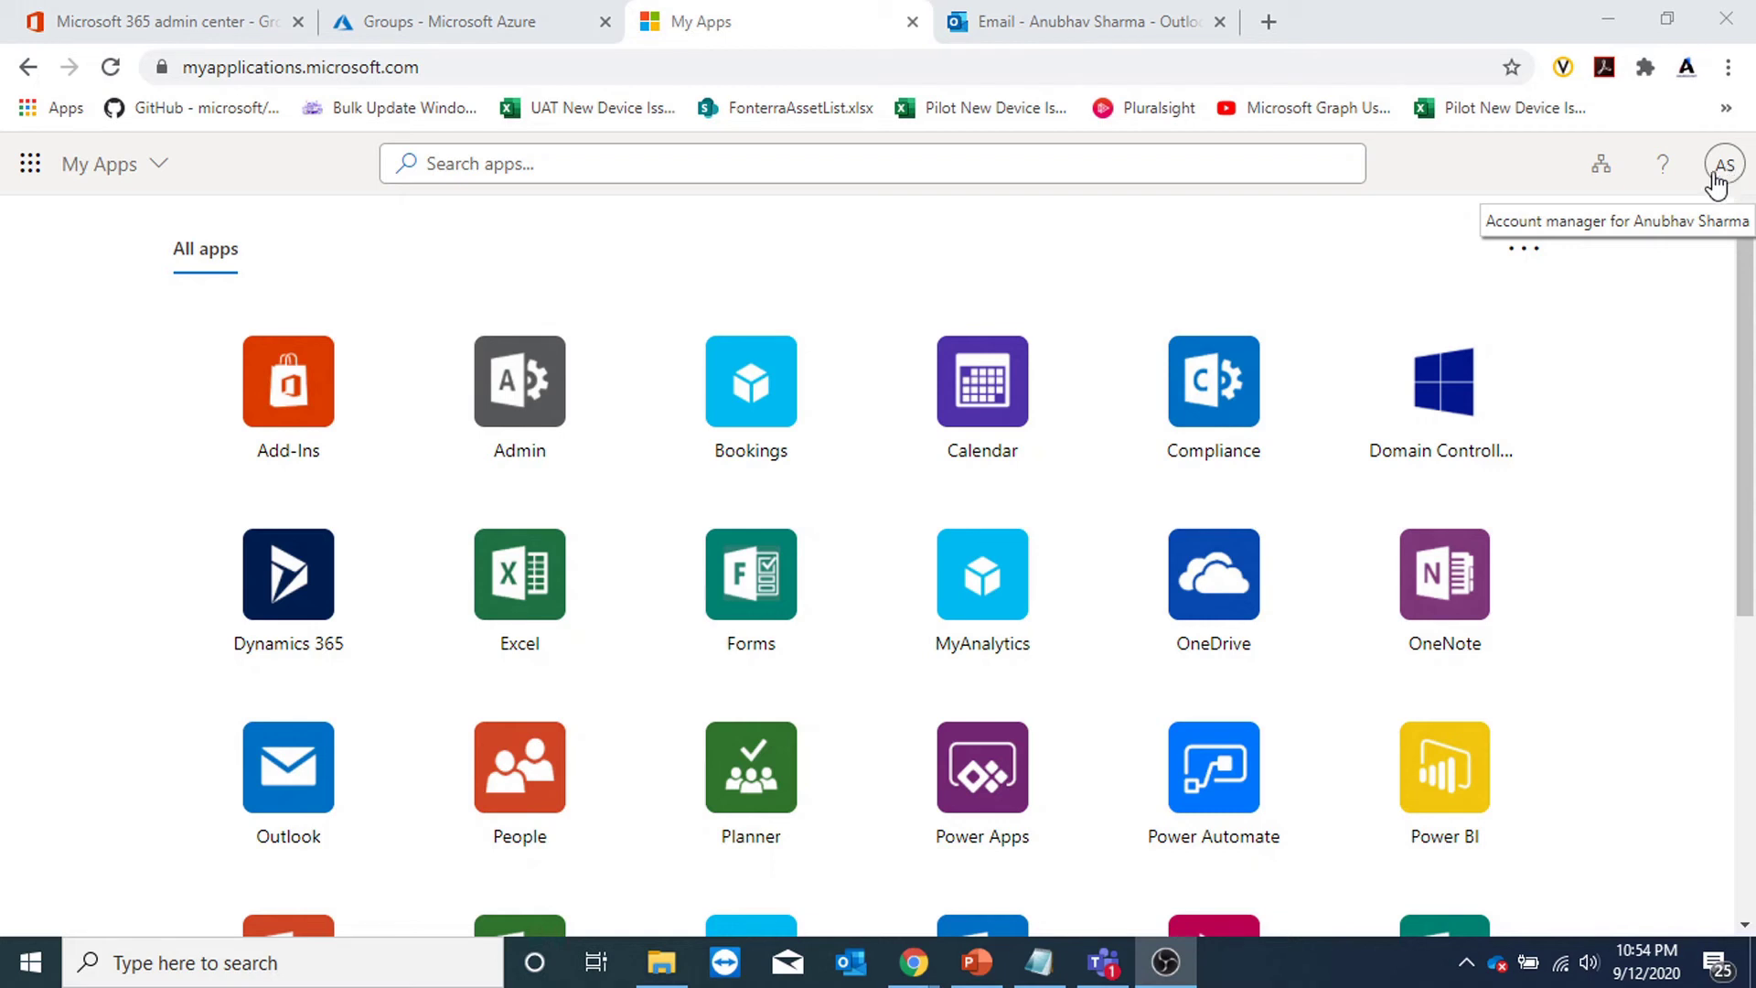
Open My Groups as the group owner and view pending group notifications.
{"action": "left_click", "coordinate": [177, 197]}
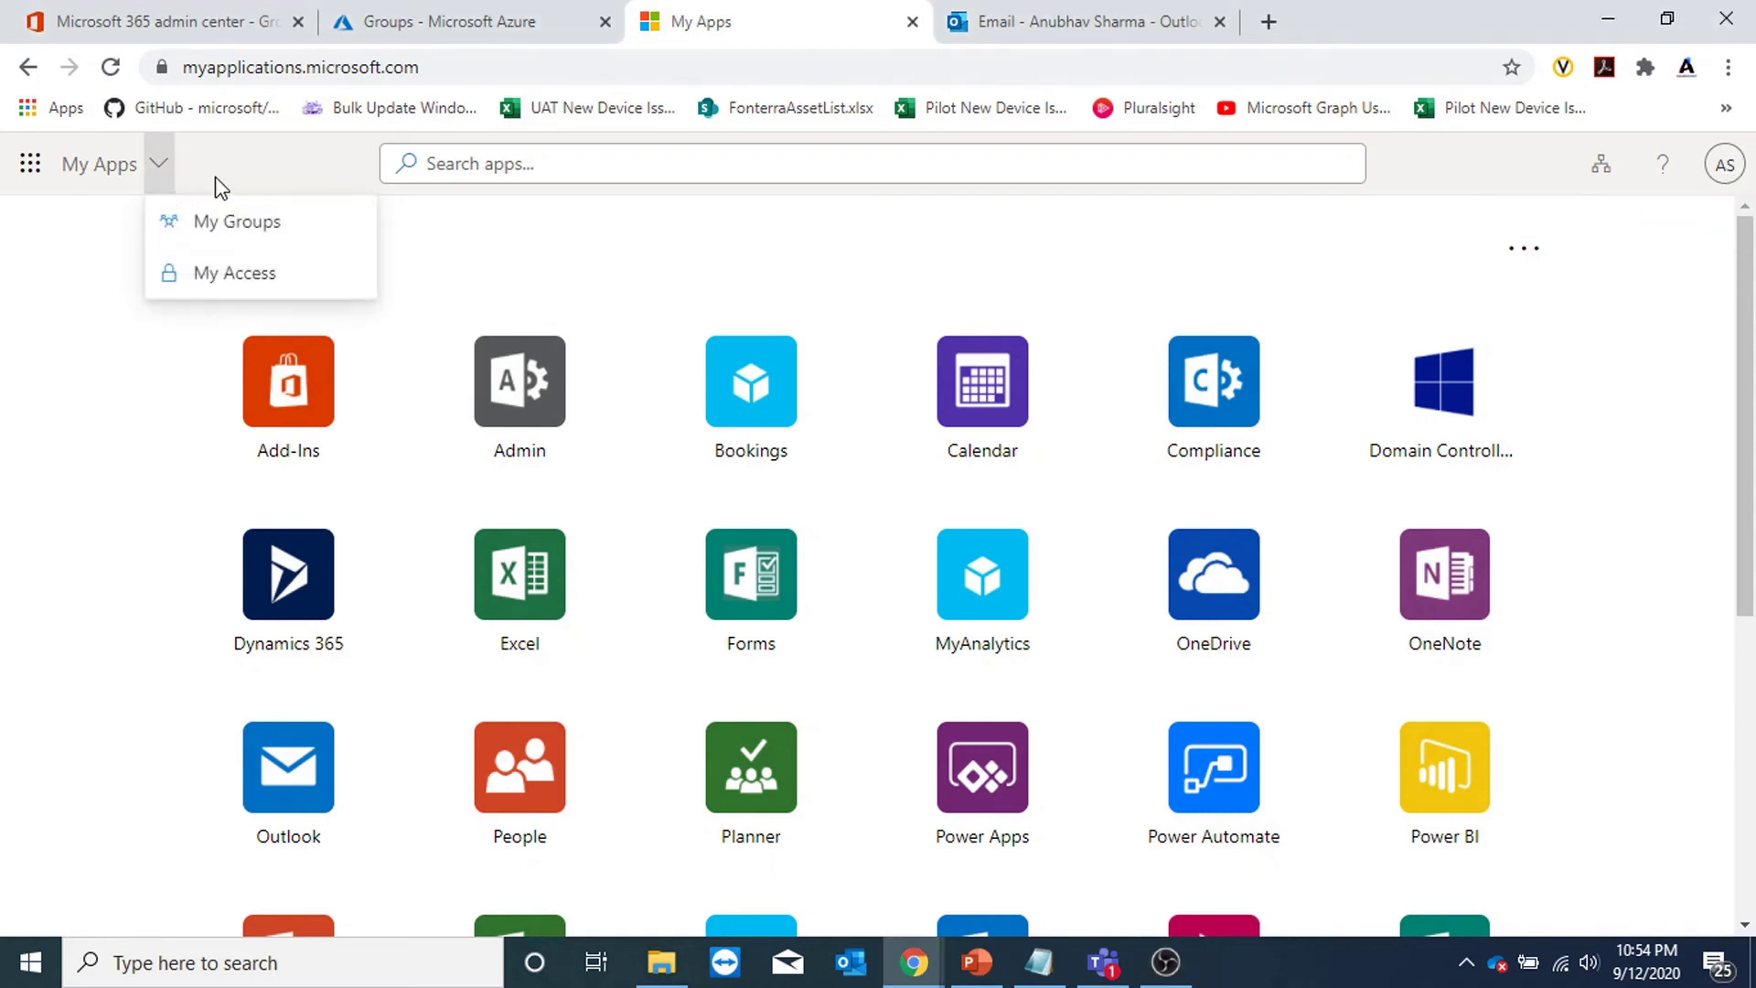
{"action": "left_click", "coordinate": [228, 220]}
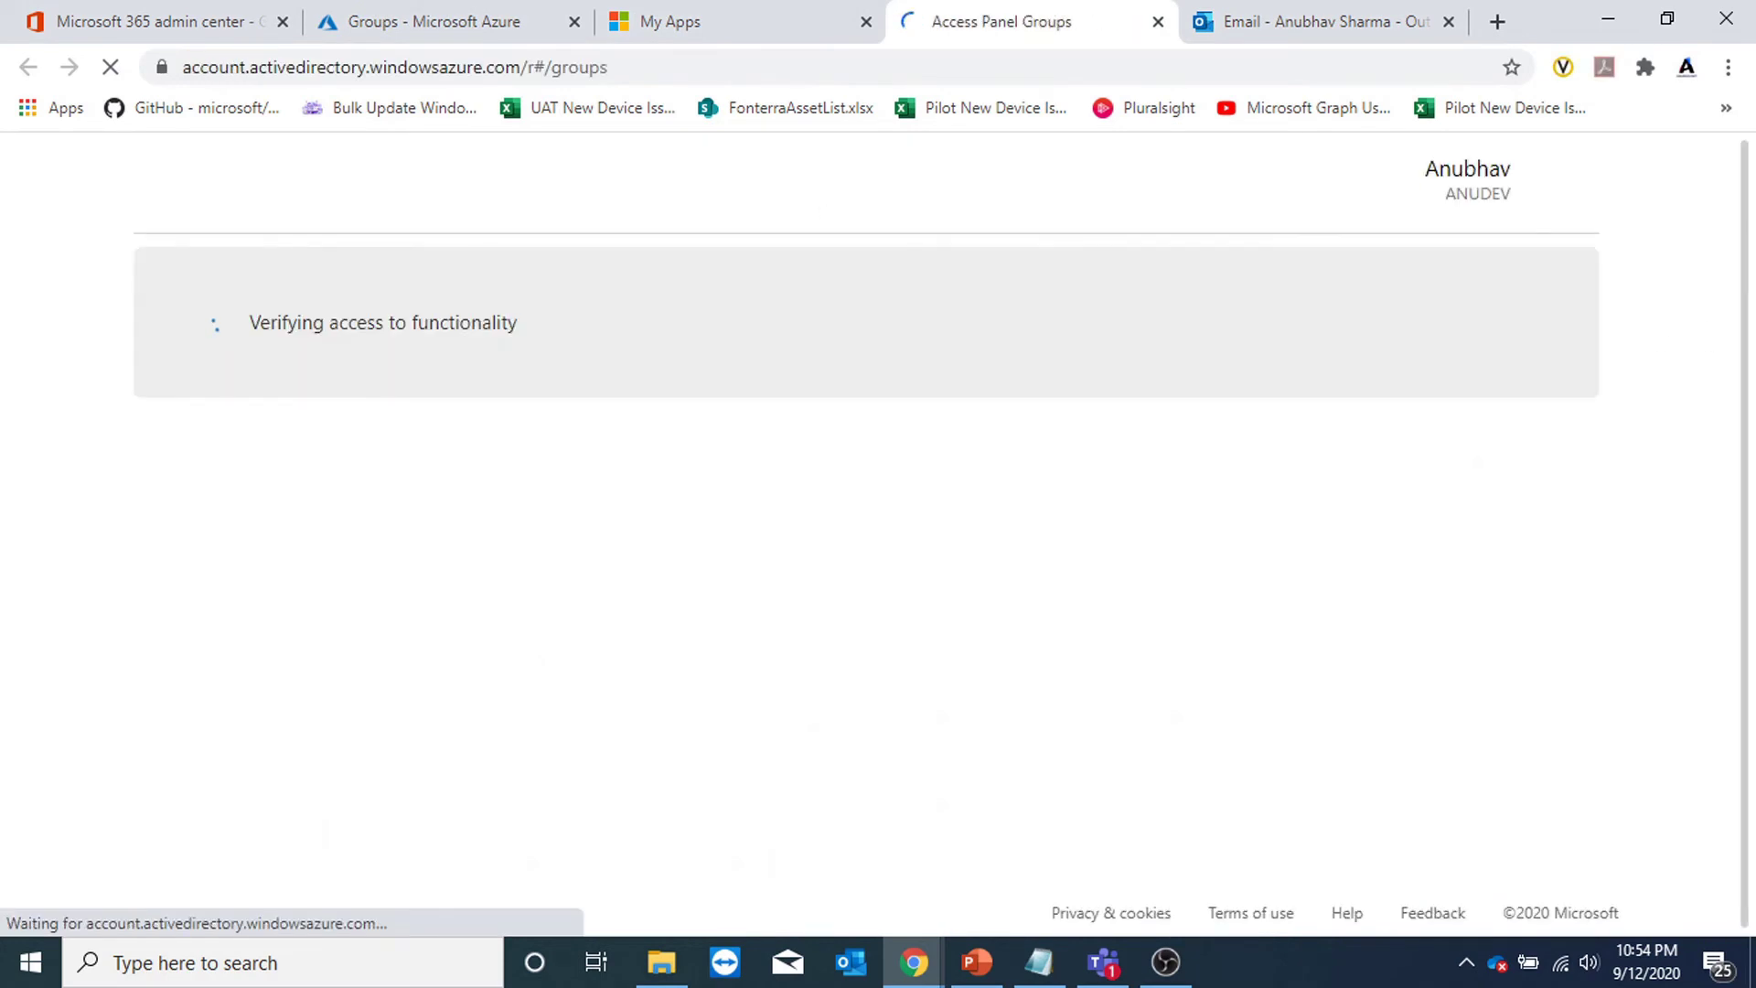
{"action": "left_click", "coordinate": [1352, 193]}
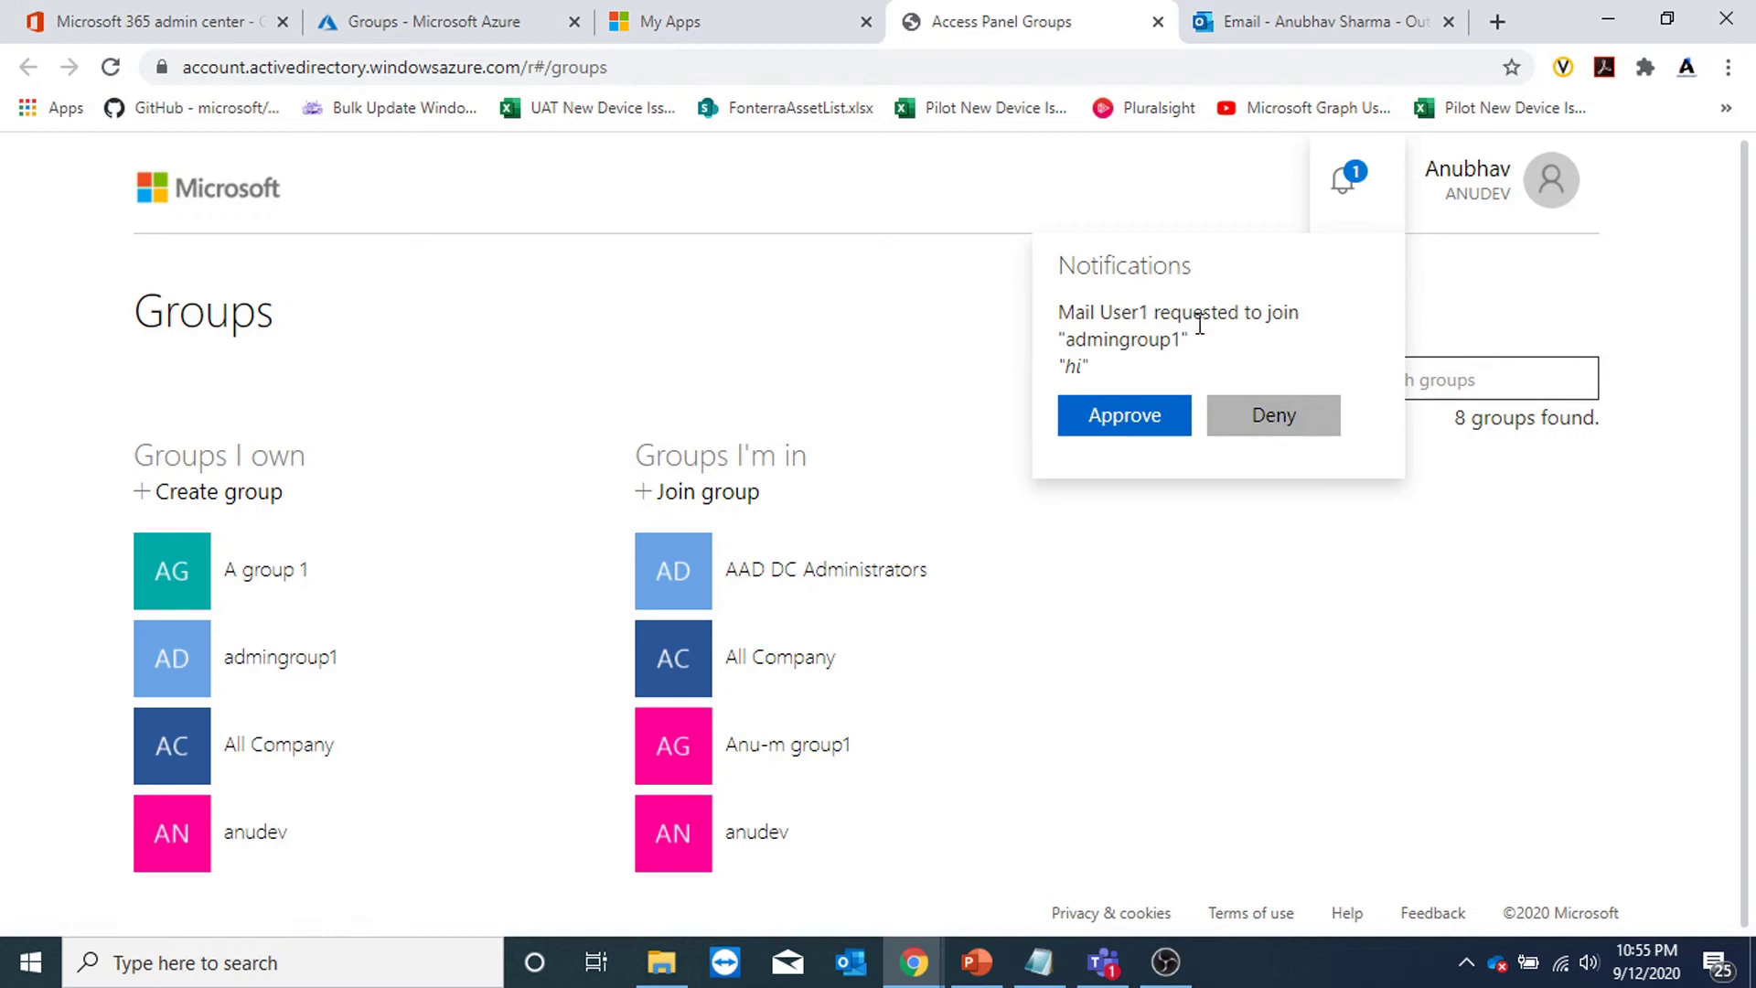
Check the owner's Outlook sent items and inbox, then approve the admingroup1 join request.
{"action": "left_click", "coordinate": [1309, 37]}
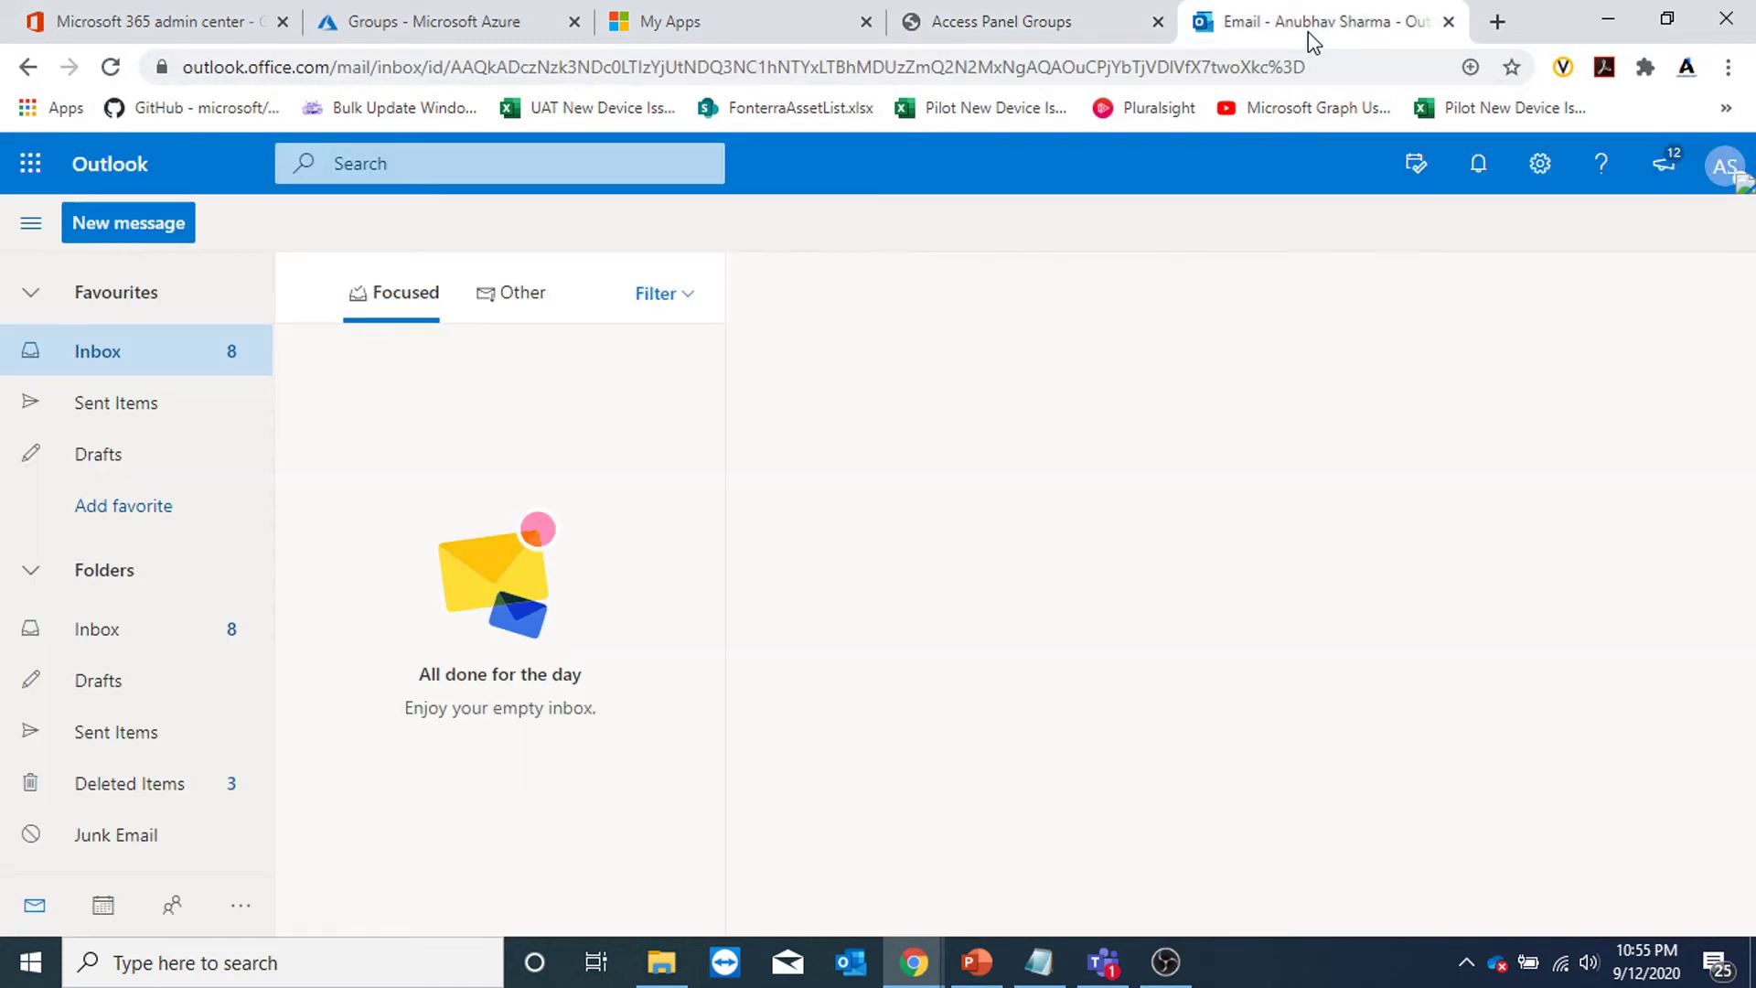
{"action": "left_click", "coordinate": [137, 402]}
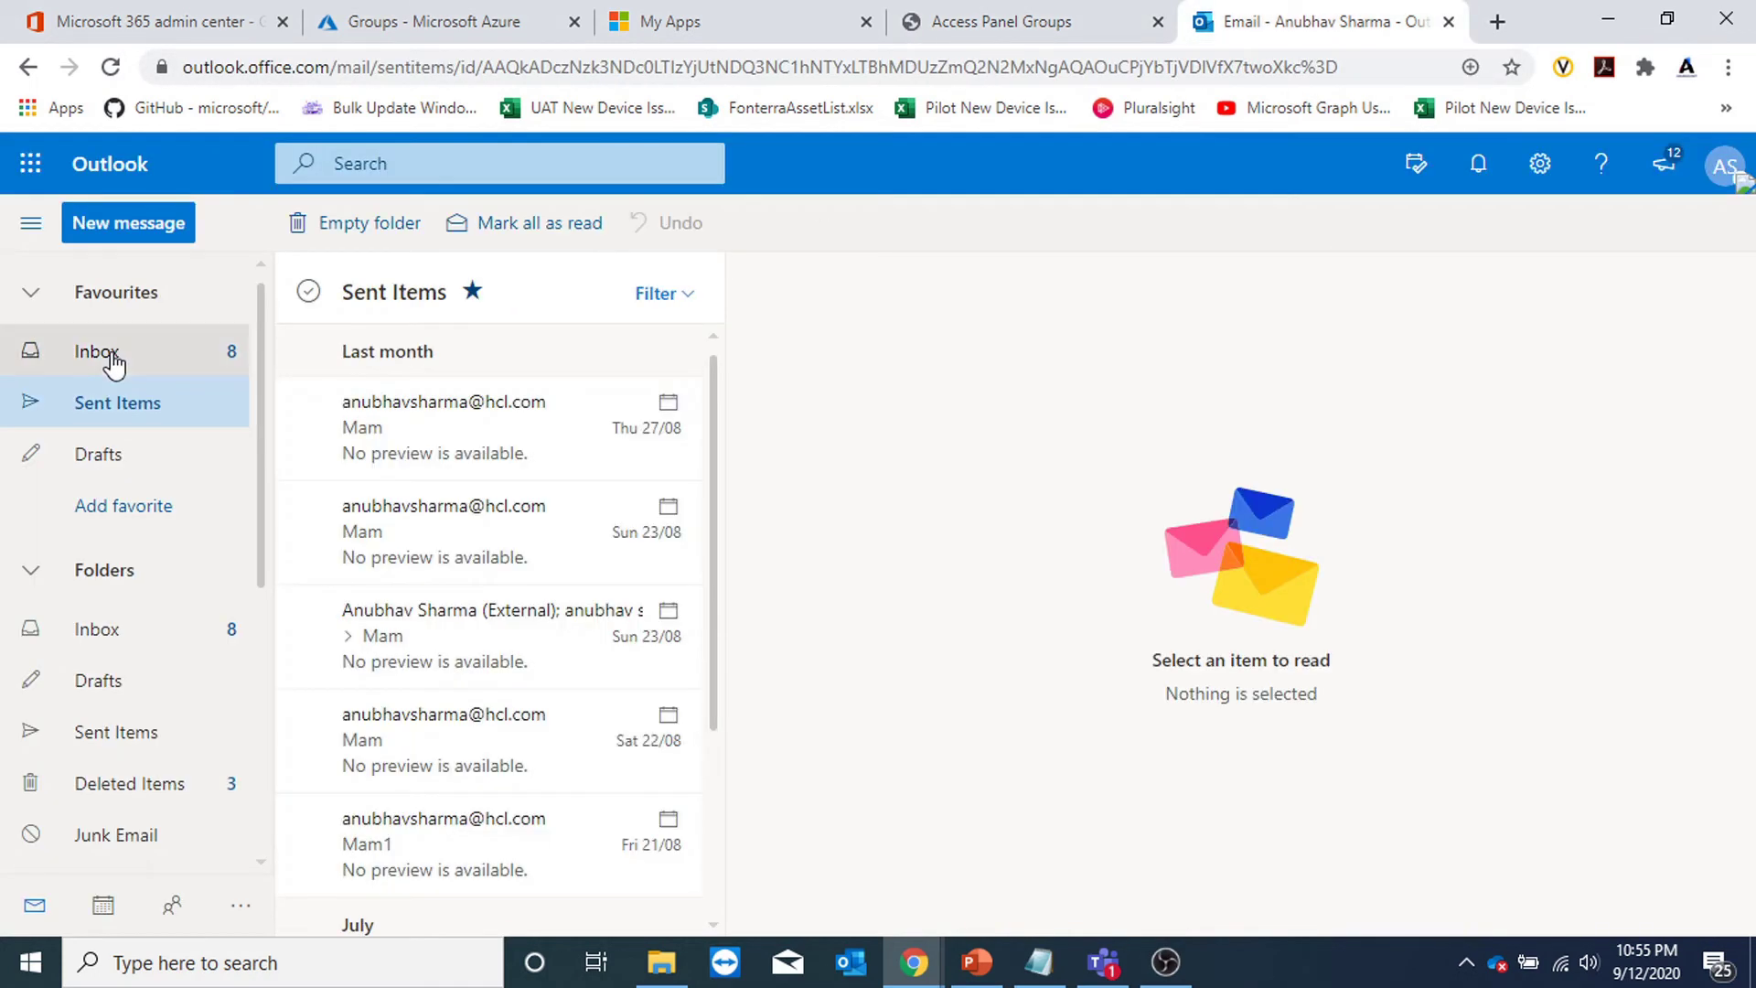
{"action": "left_click", "coordinate": [137, 354]}
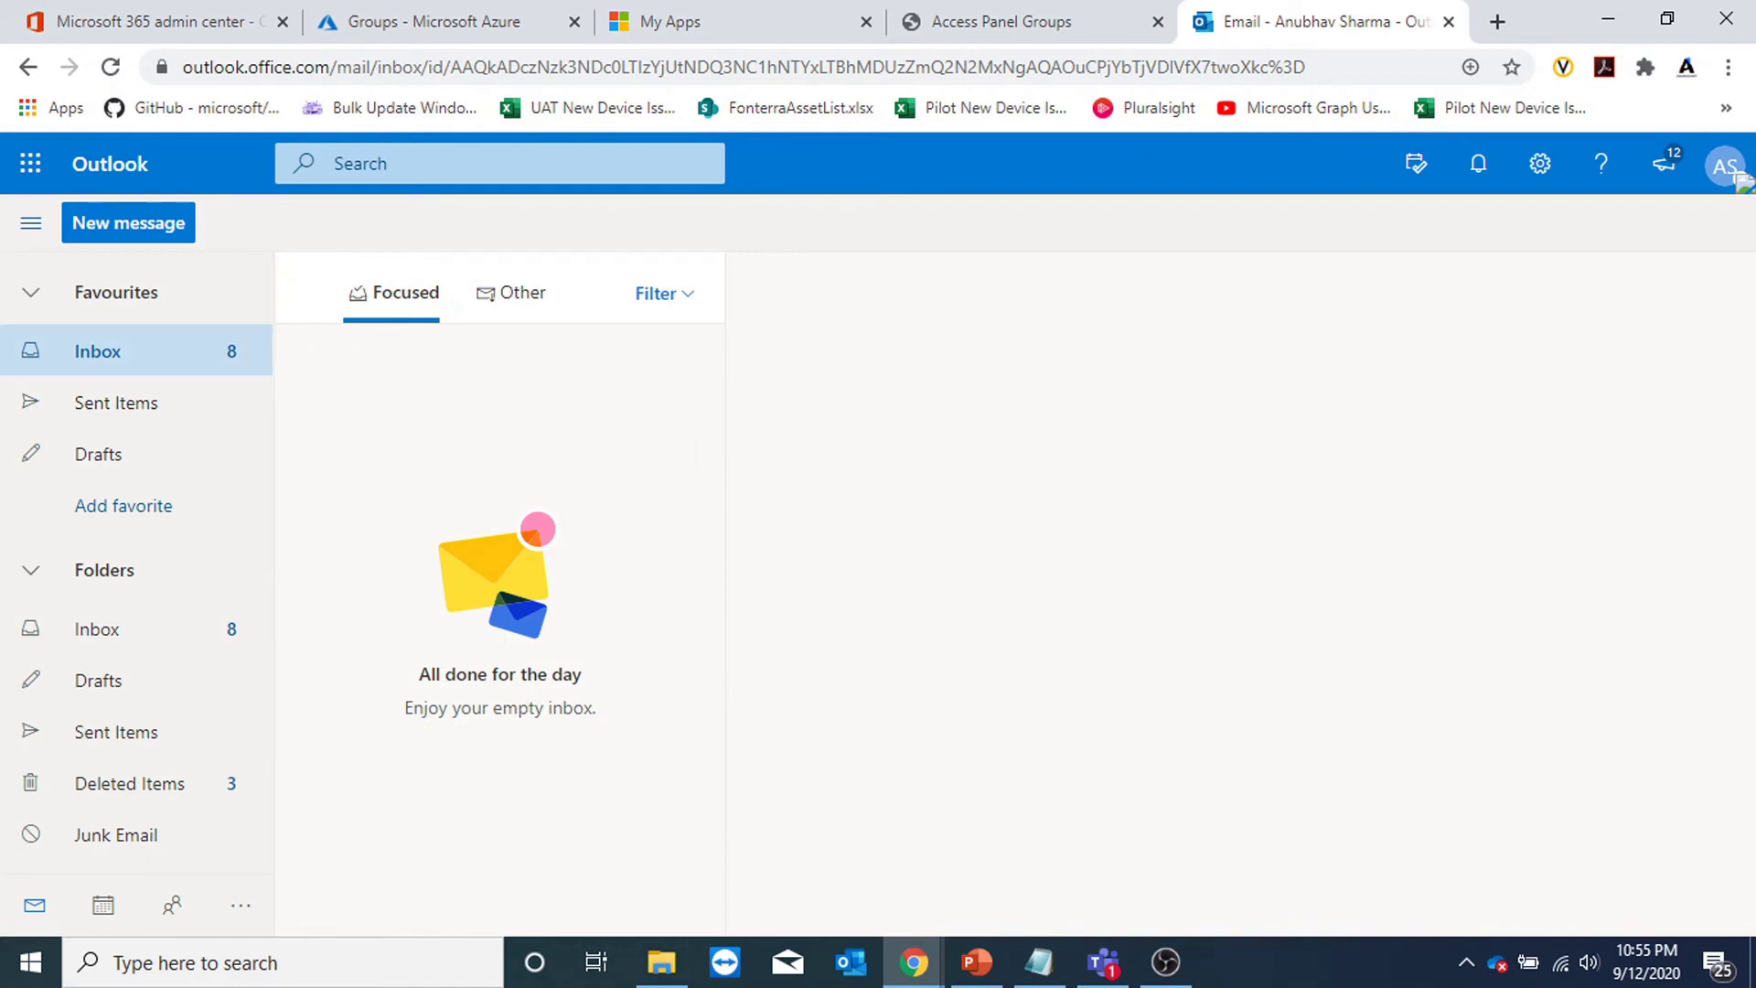
{"action": "left_click", "coordinate": [1015, 37]}
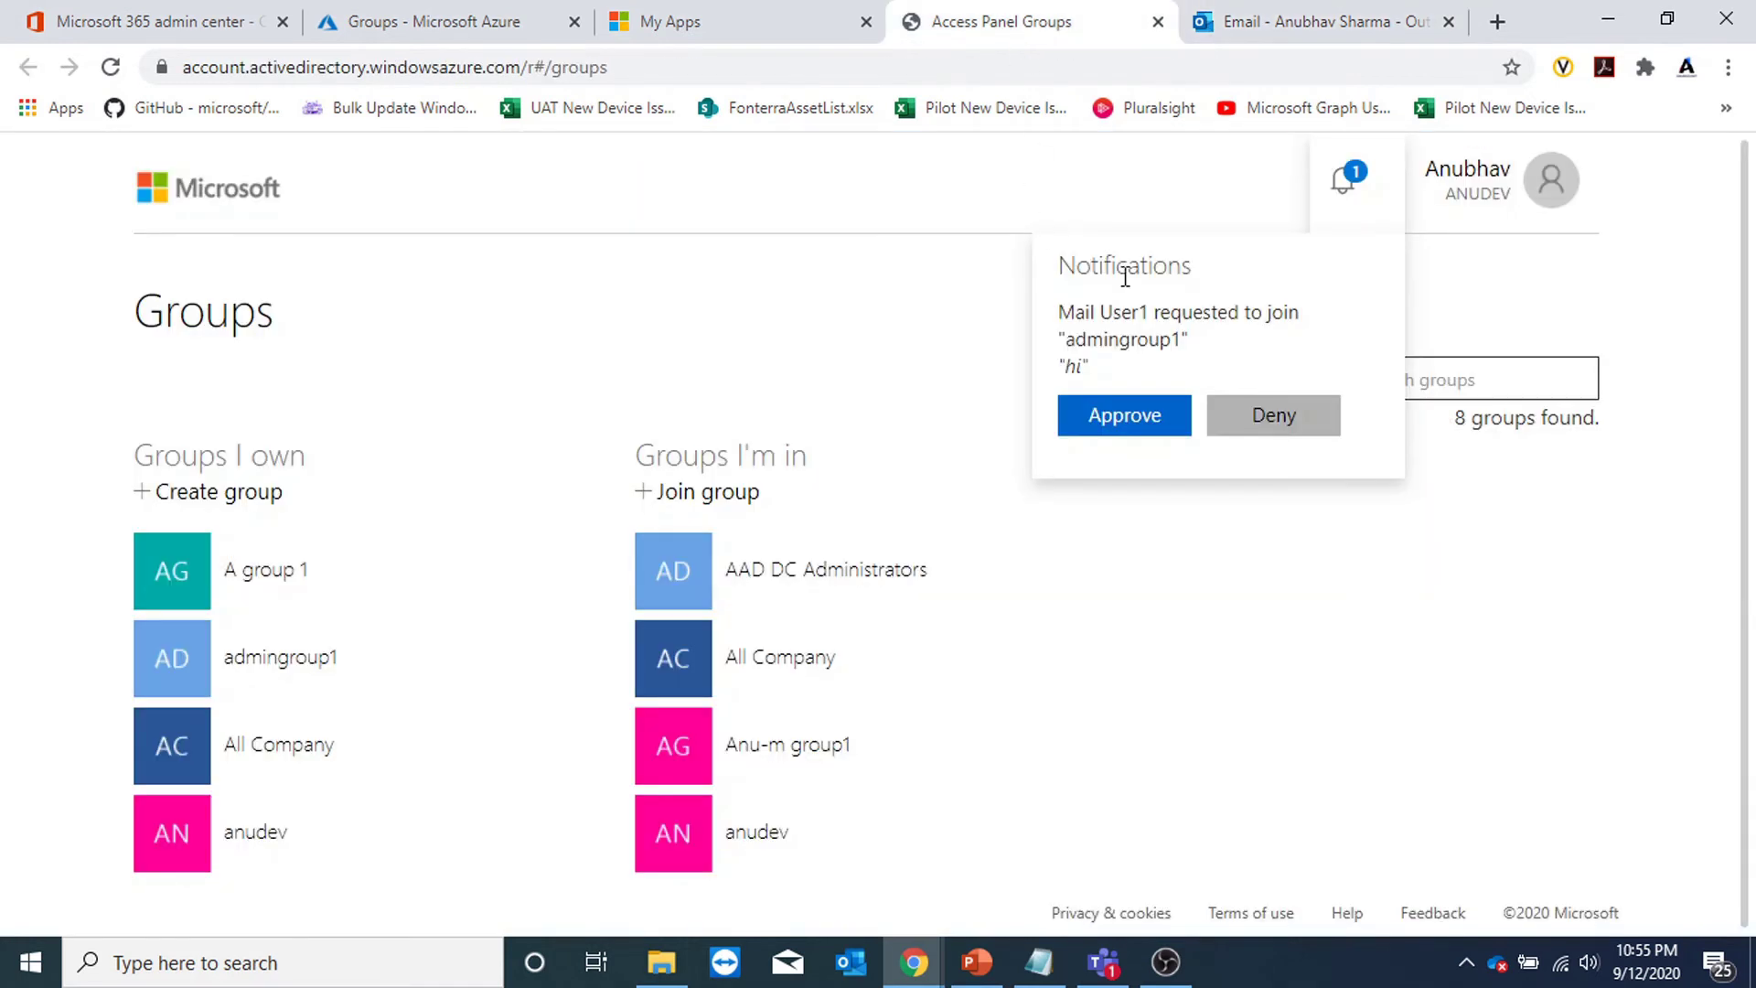
{"action": "left_click", "coordinate": [1159, 420]}
{"action": "left_click", "coordinate": [762, 422]}
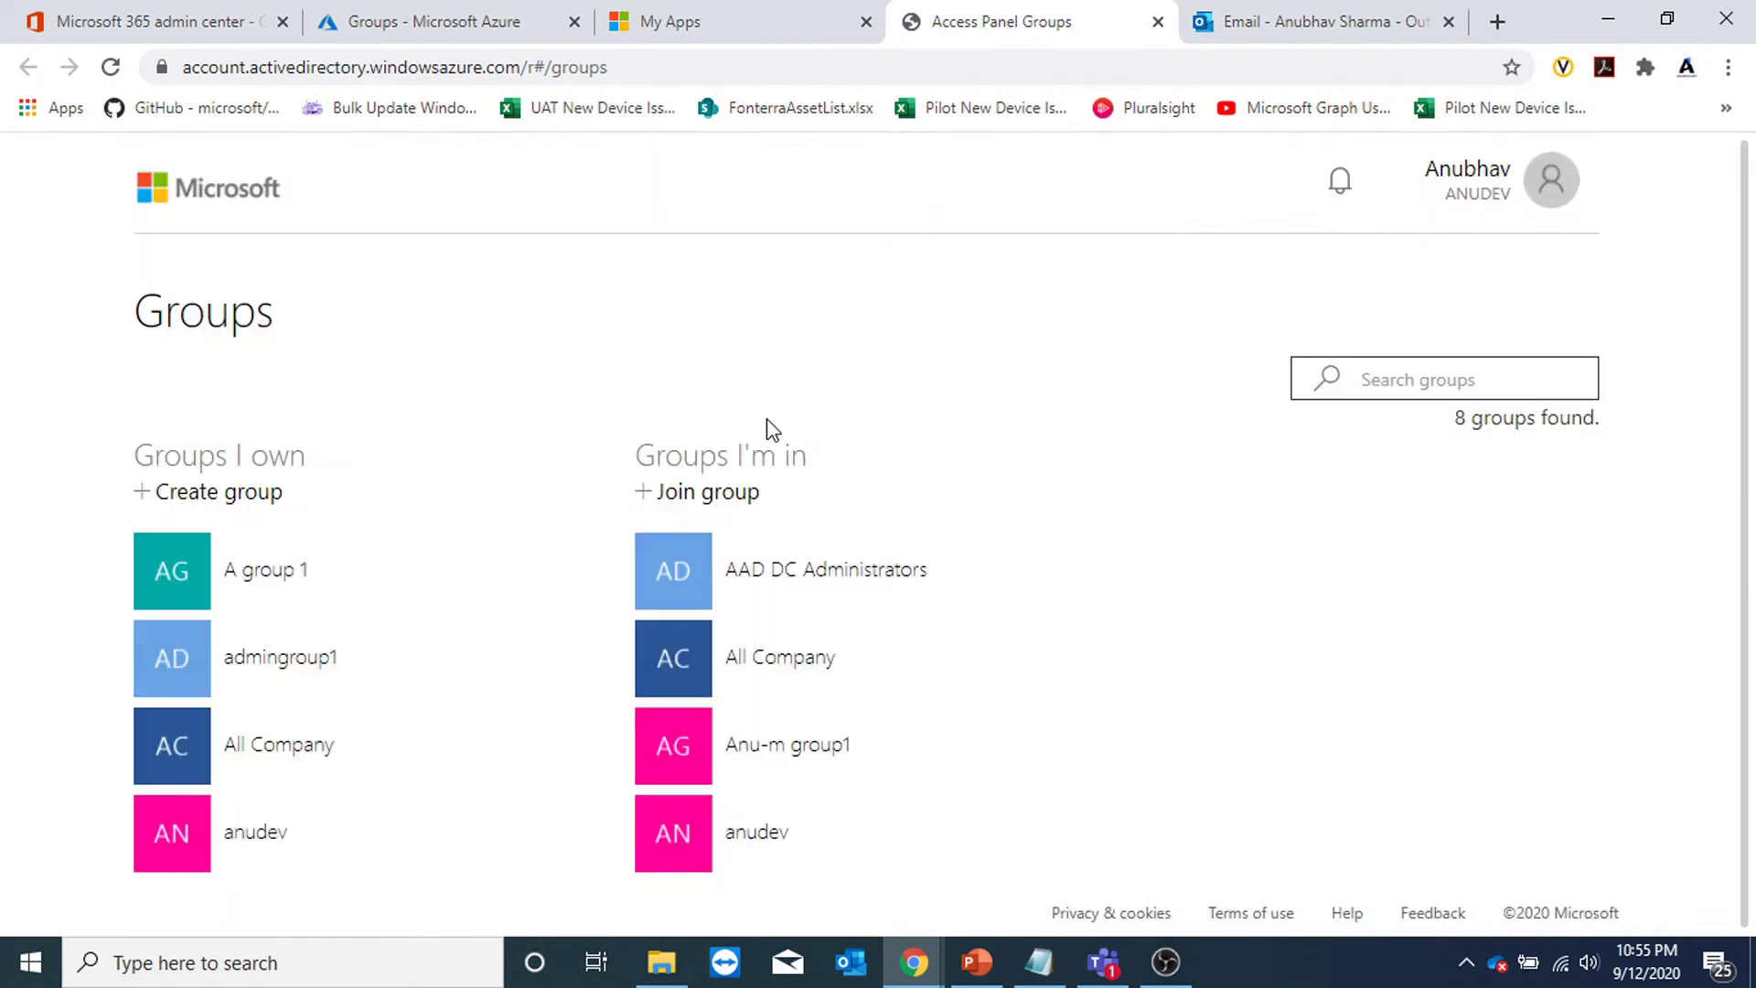
Add private group admingroup2 with the team option toggled, create it and close the panel.
{"action": "left_click", "coordinate": [187, 25]}
{"action": "left_click", "coordinate": [498, 521]}
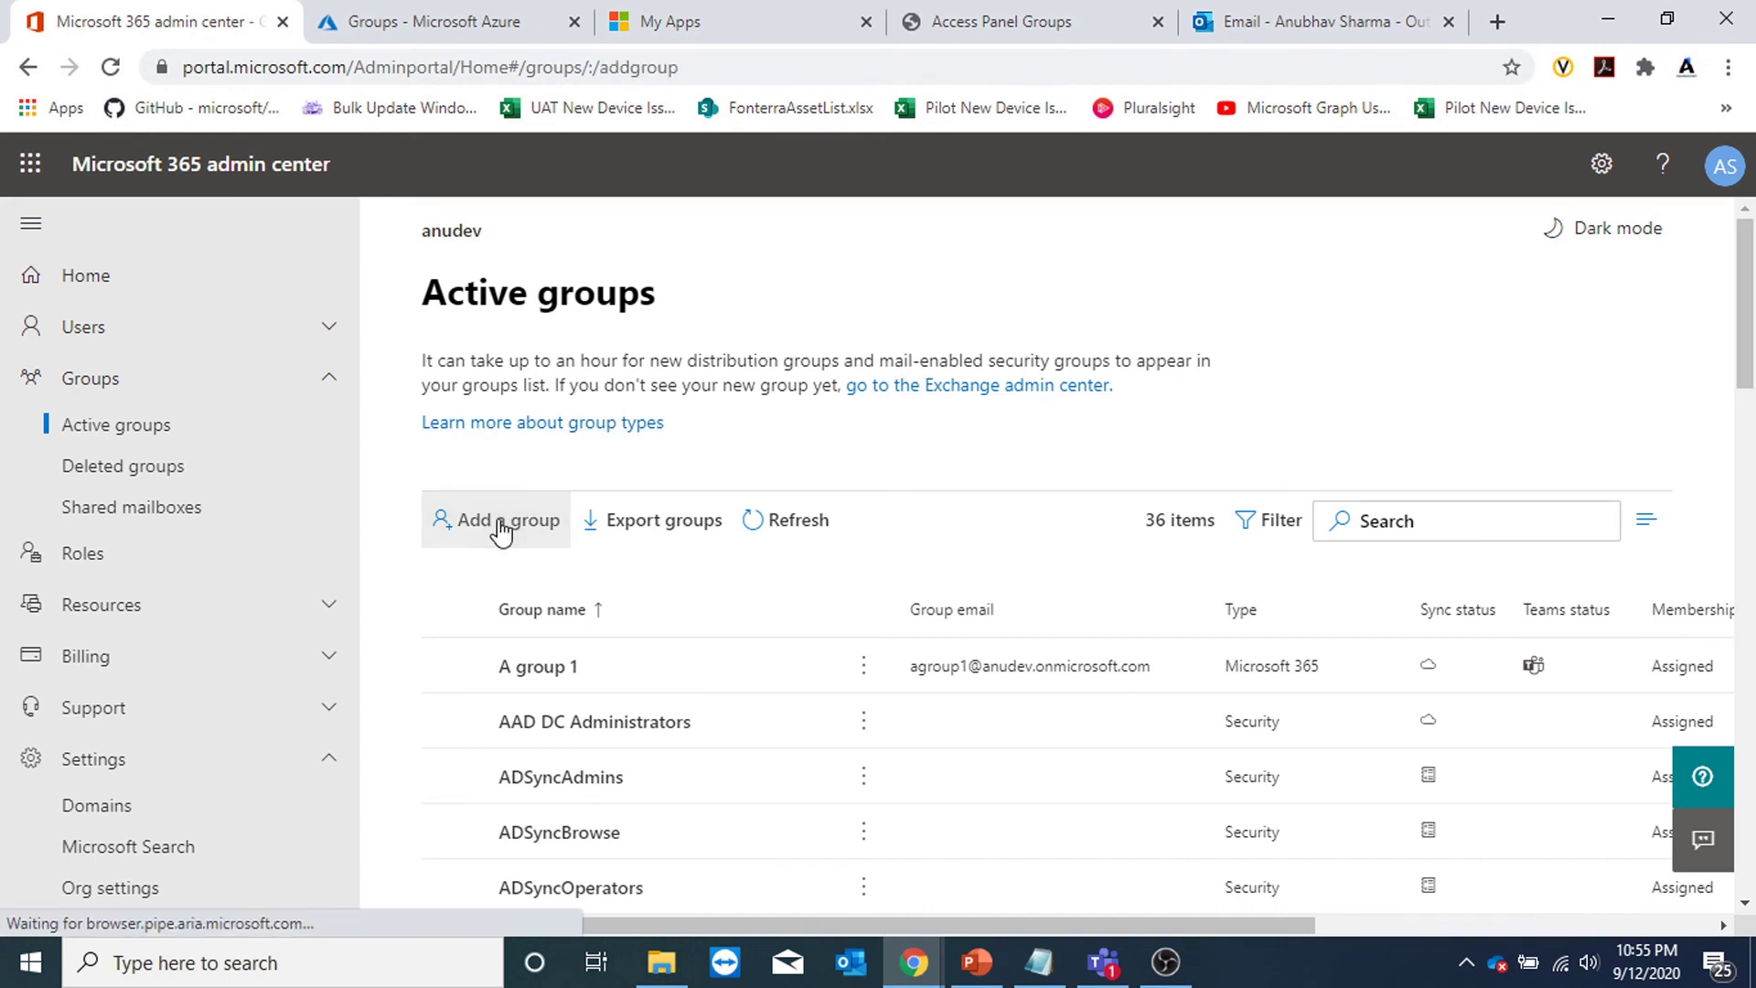
{"action": "left_click", "coordinate": [1223, 679]}
{"action": "scroll", "coordinate": [1421, 611], "scroll_direction": "down", "scroll_amount": 2}
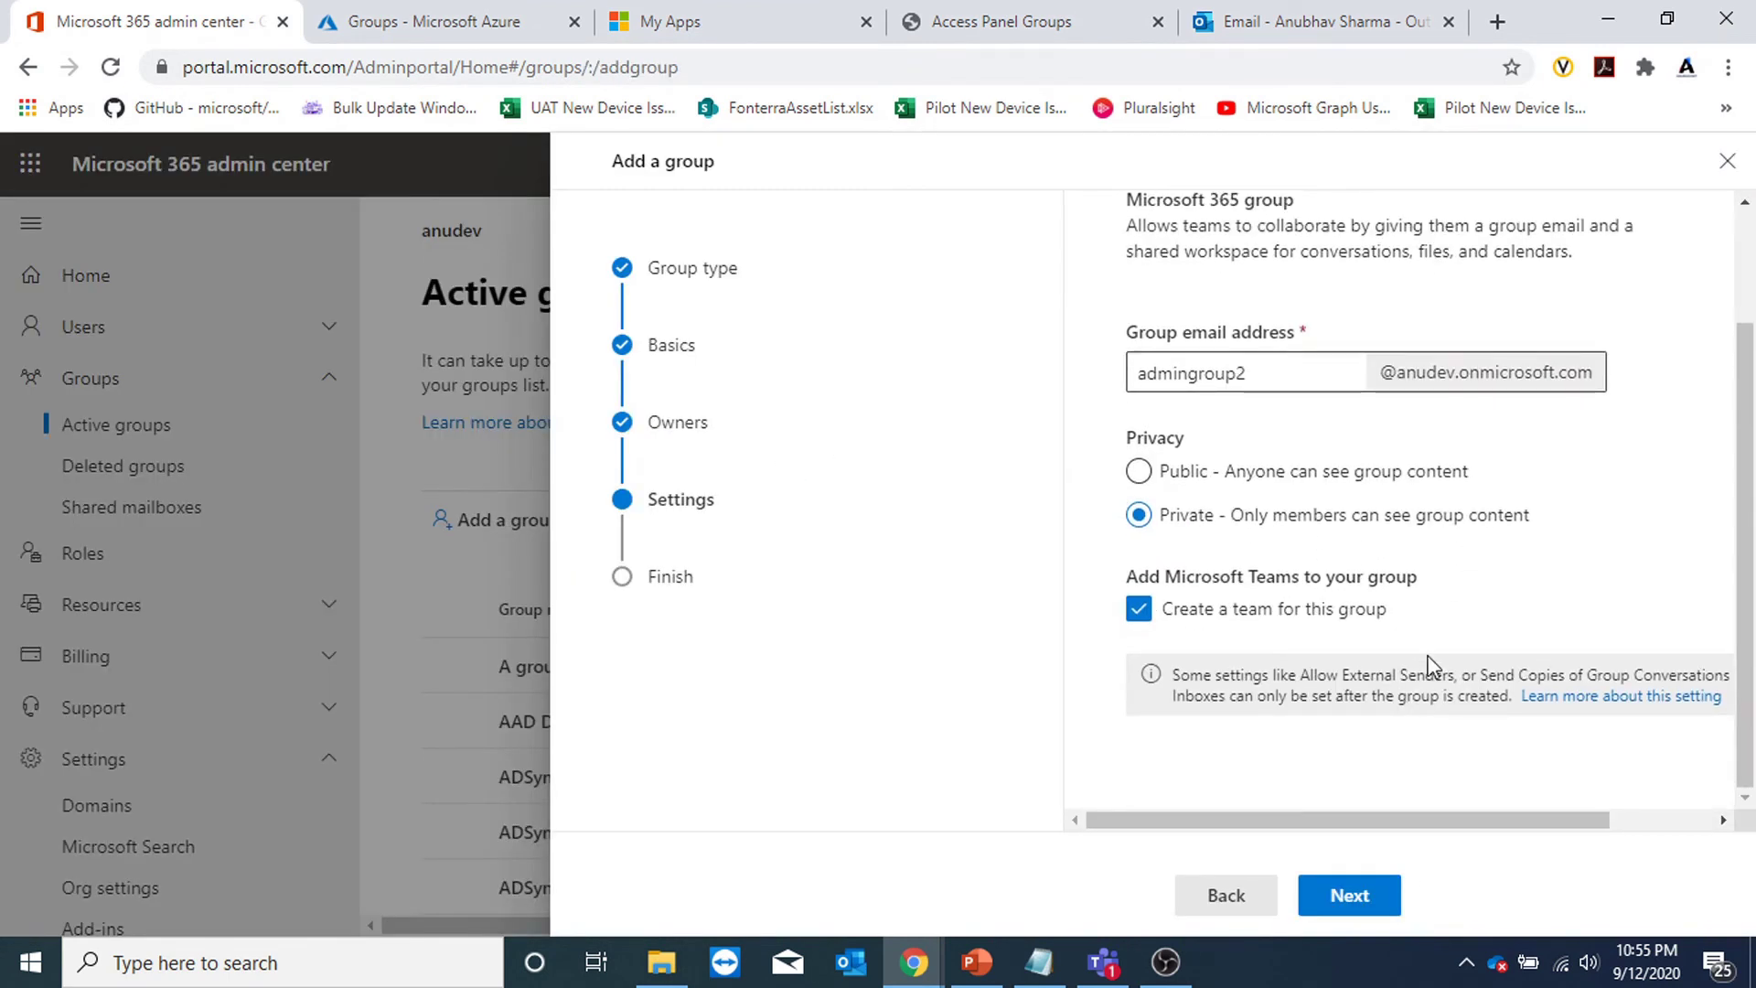
{"action": "left_click", "coordinate": [1313, 610]}
{"action": "left_click", "coordinate": [1385, 901]}
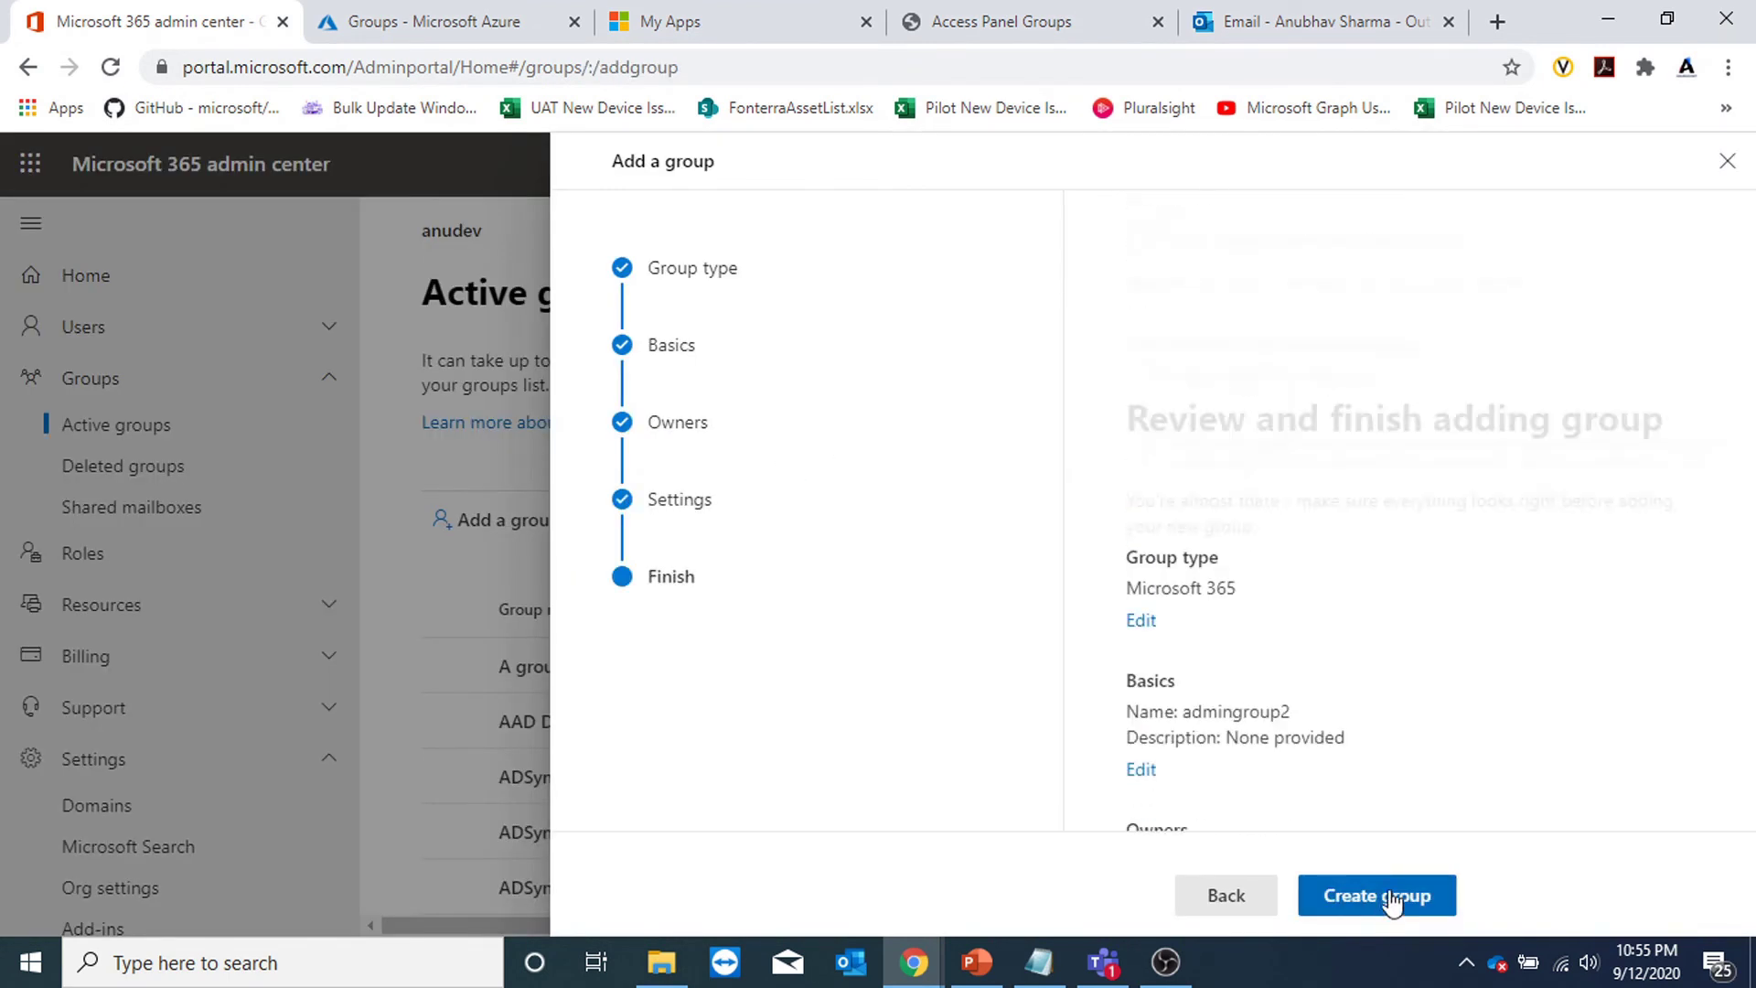
{"action": "left_click", "coordinate": [1376, 903]}
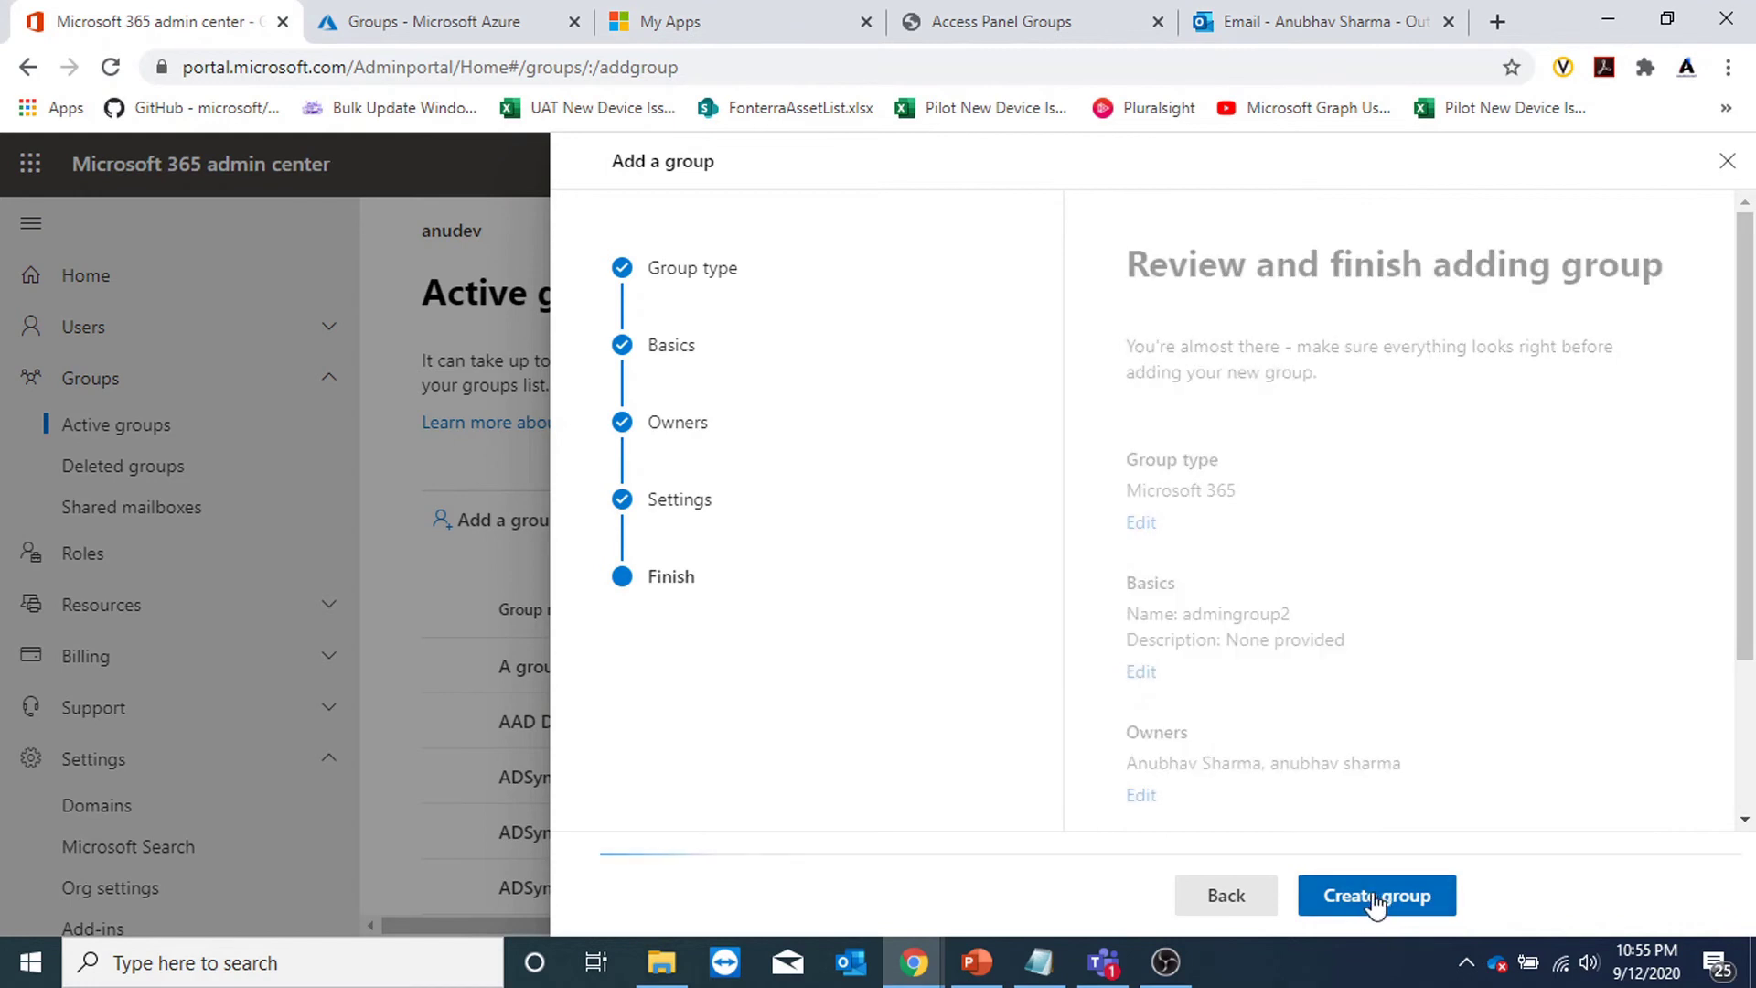
{"action": "left_click", "coordinate": [1229, 901]}
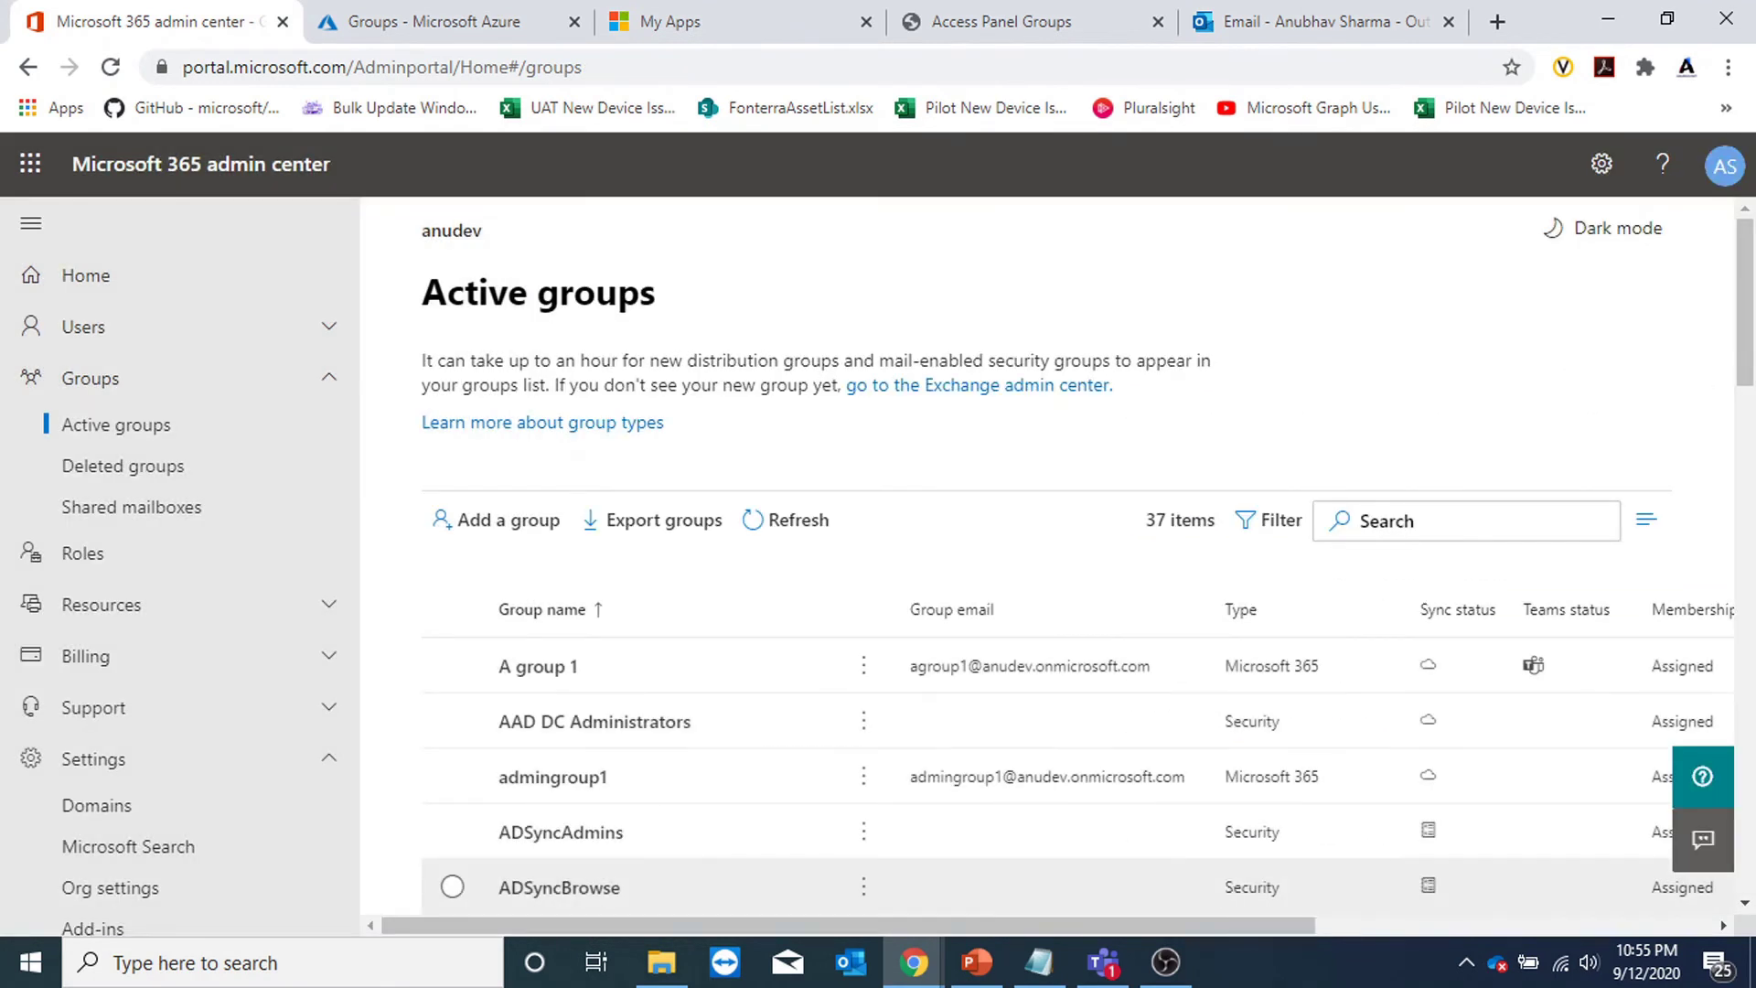
{"action": "left_click", "coordinate": [1229, 892]}
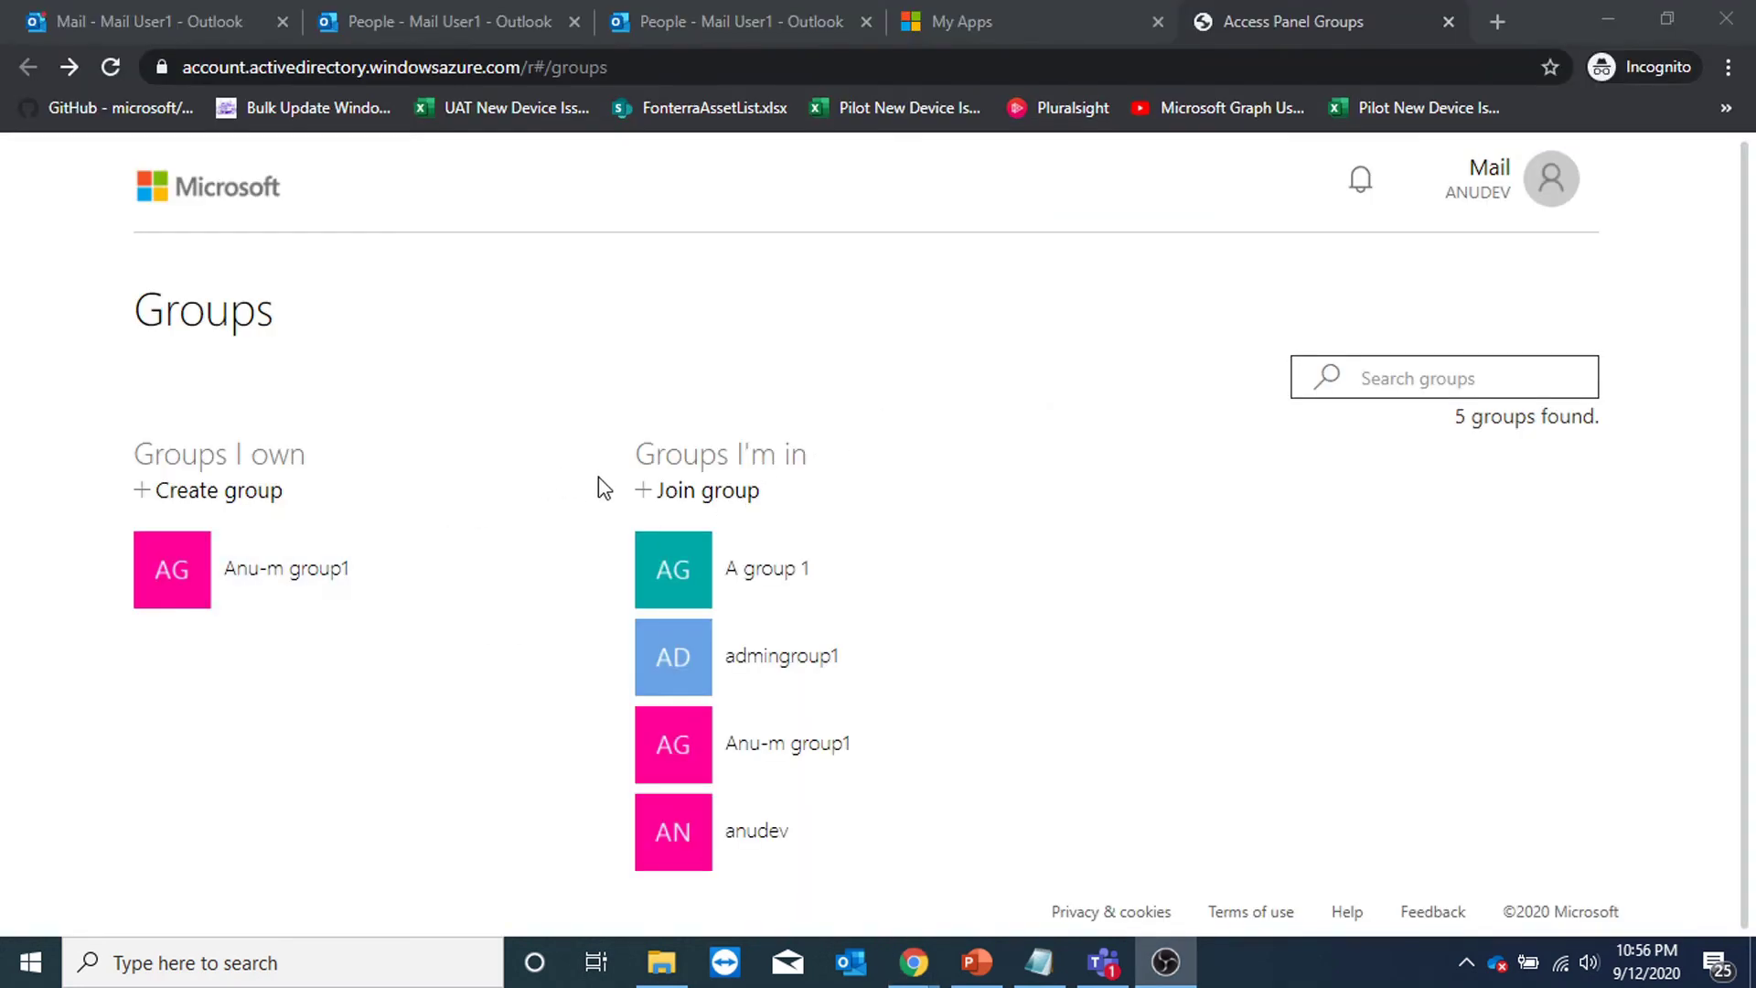
Search joinable groups for 'admingro', view admingroup2's details, then return to the Outlook inbox.
{"action": "left_click", "coordinate": [705, 494]}
{"action": "left_click", "coordinate": [1435, 328]}
{"action": "type", "text": "adming"}
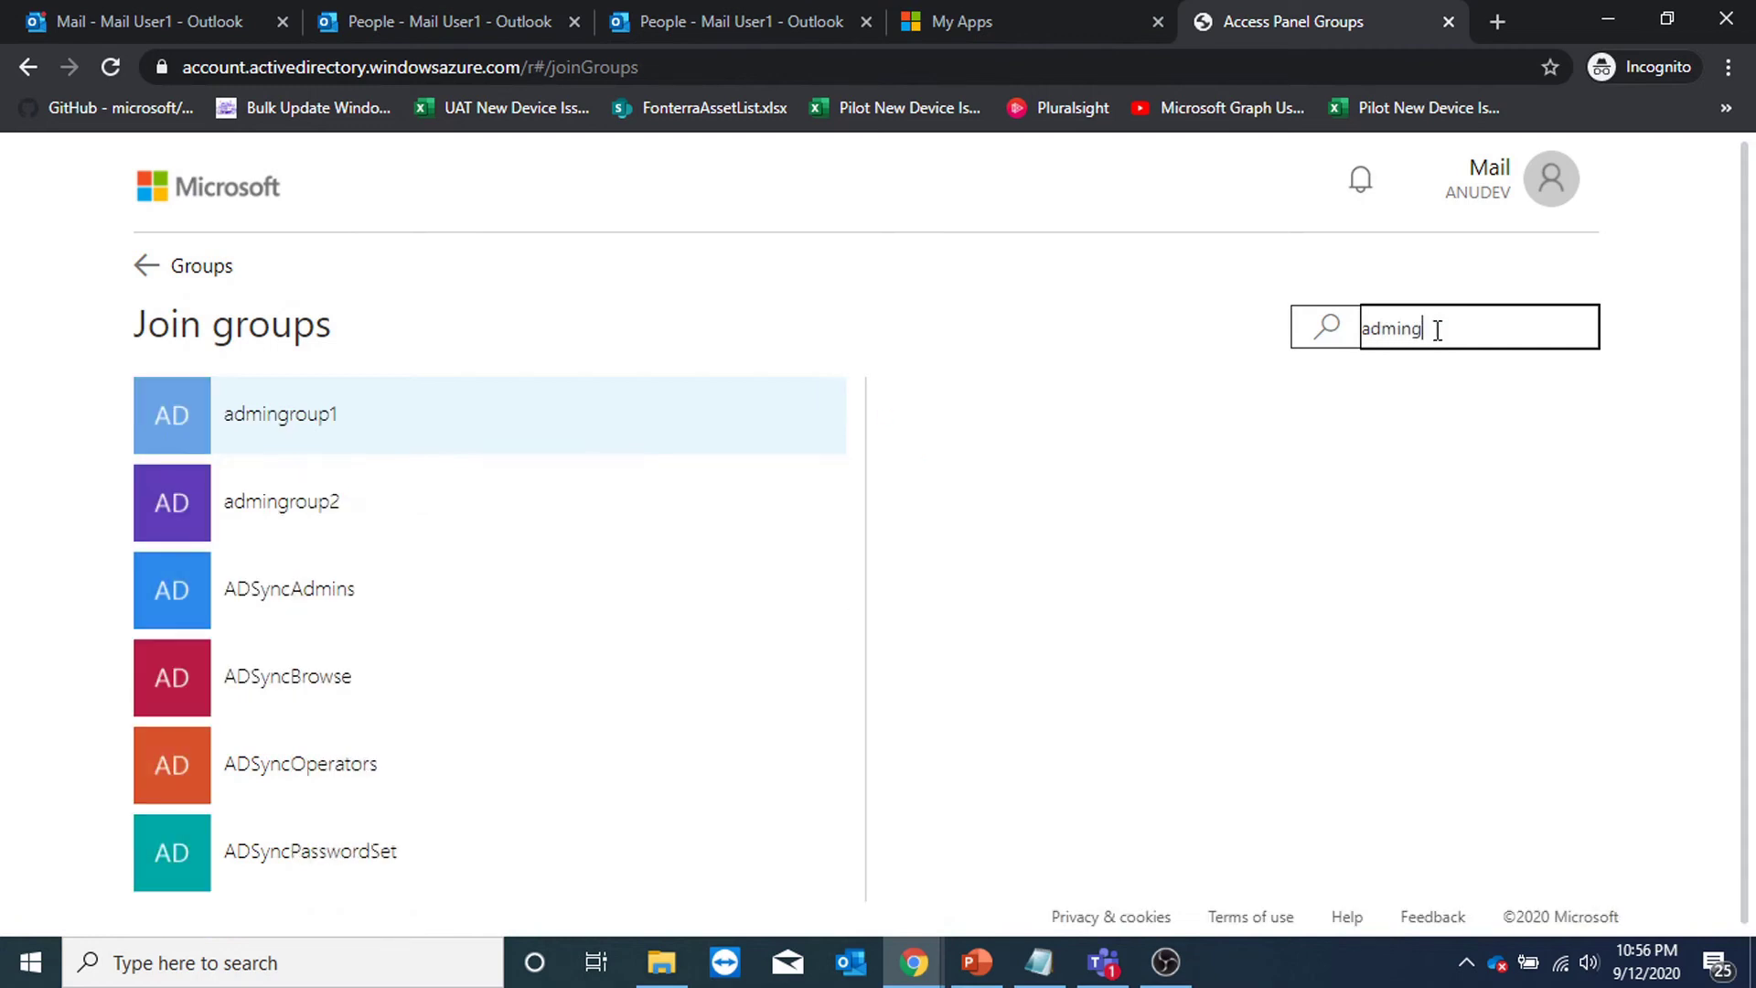
{"action": "type", "text": "ro"}
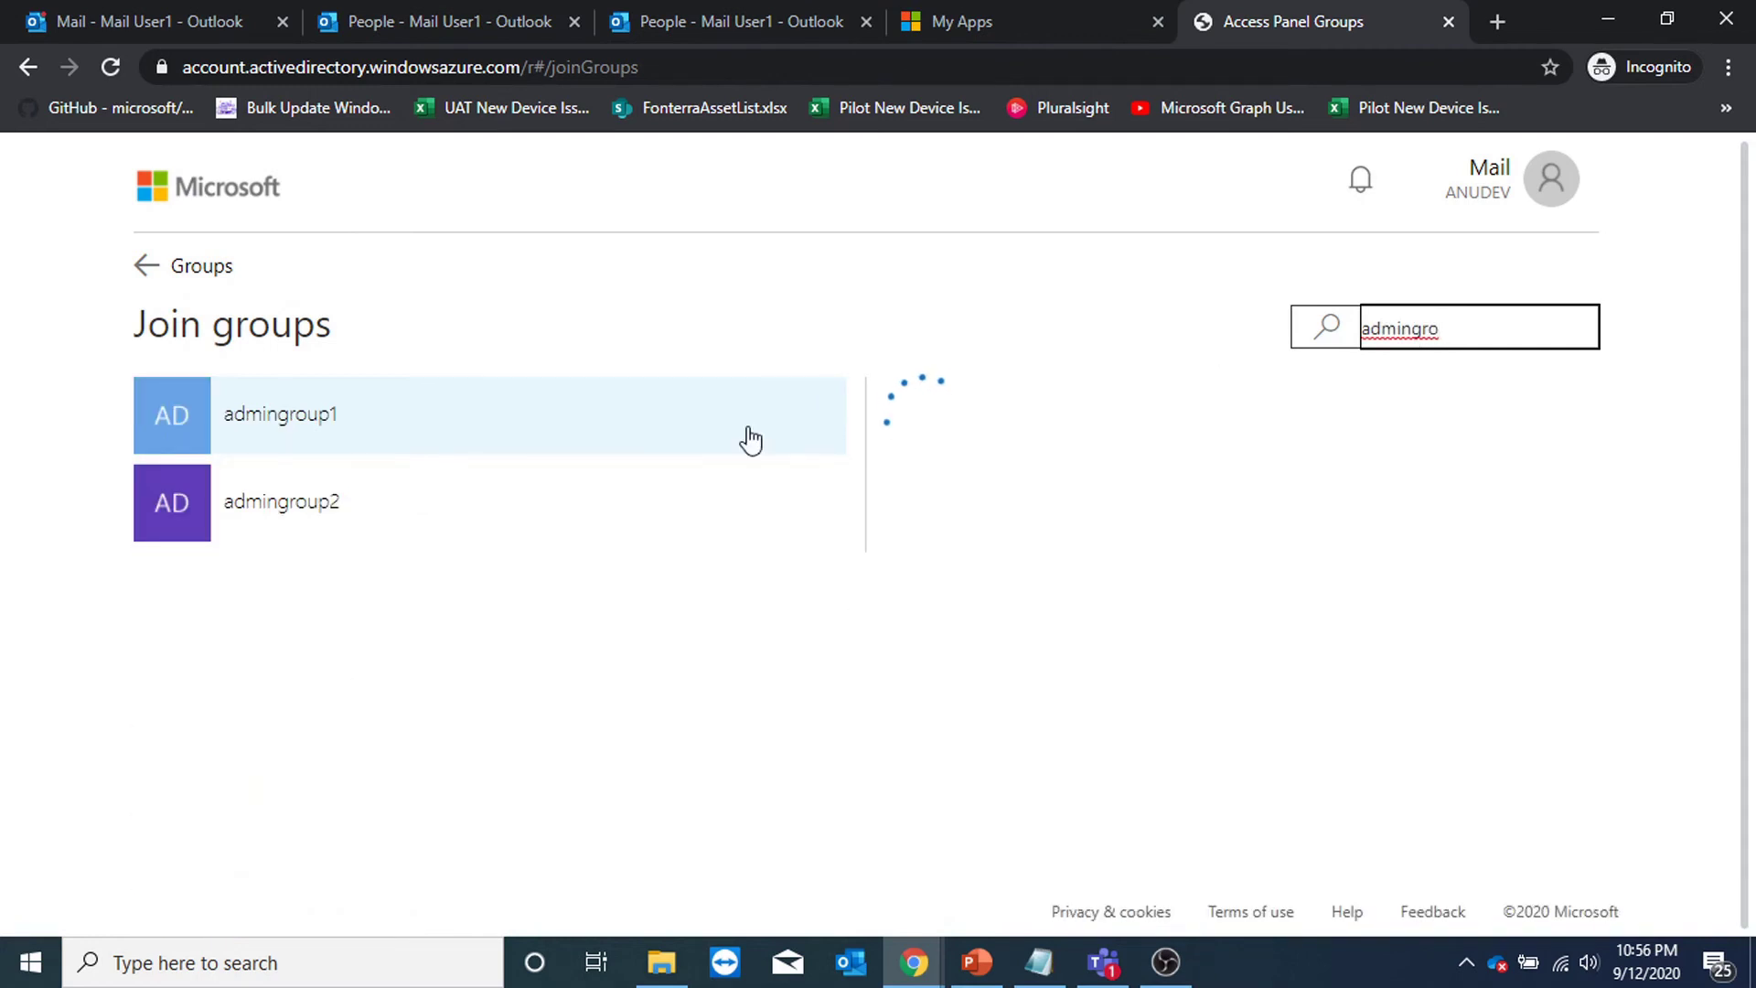
{"action": "left_click", "coordinate": [337, 517]}
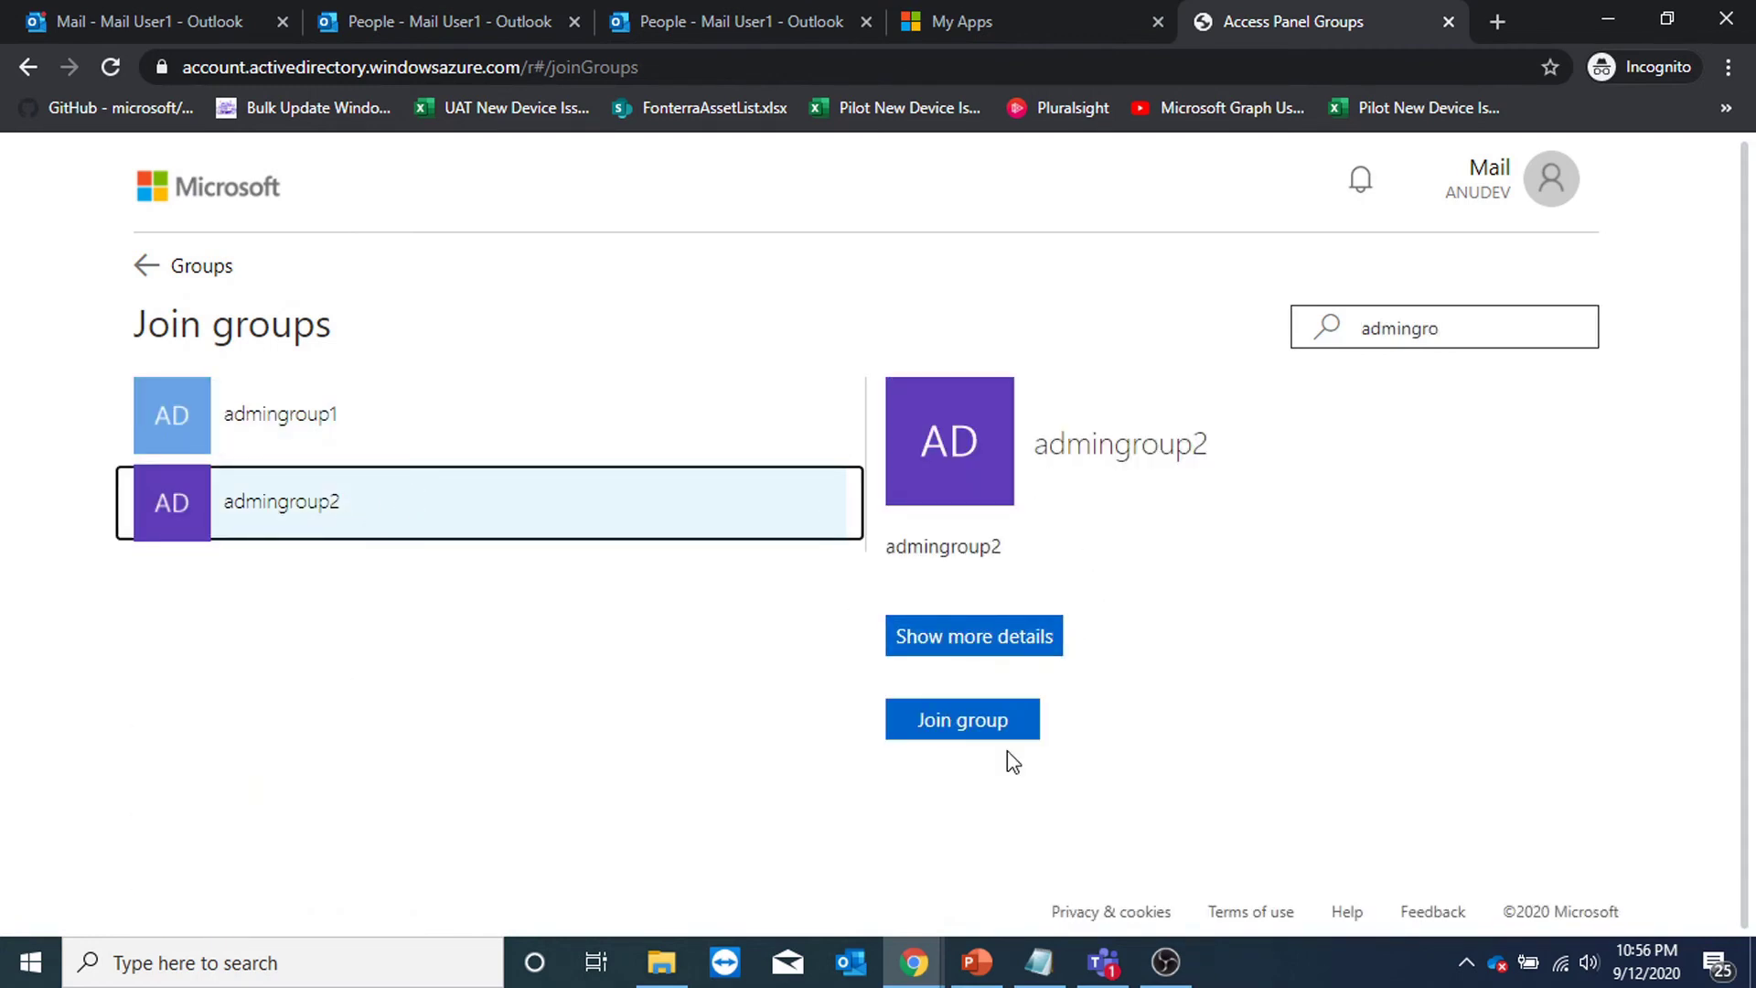
{"action": "left_click", "coordinate": [768, 27]}
{"action": "key", "text": "ctrl+1"}
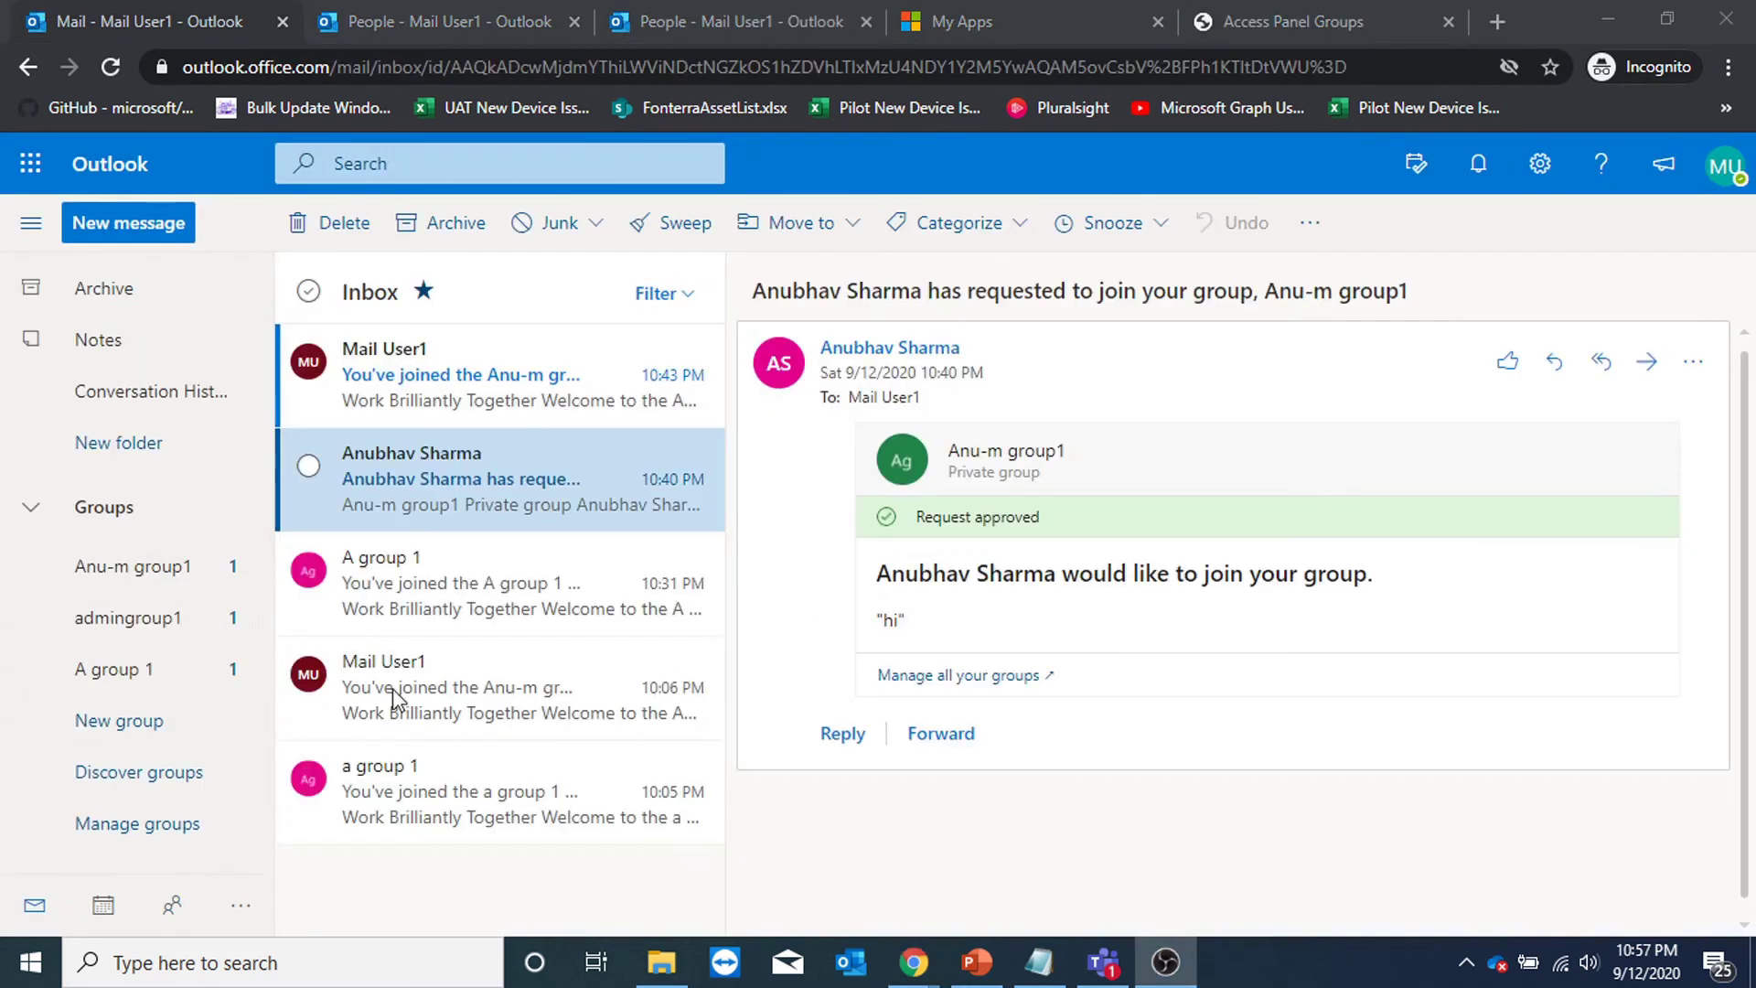
Search Outlook's discoverable groups for 'admingroup'.
{"action": "left_click", "coordinate": [158, 787]}
{"action": "left_click", "coordinate": [824, 197]}
{"action": "type", "text": "admingro"}
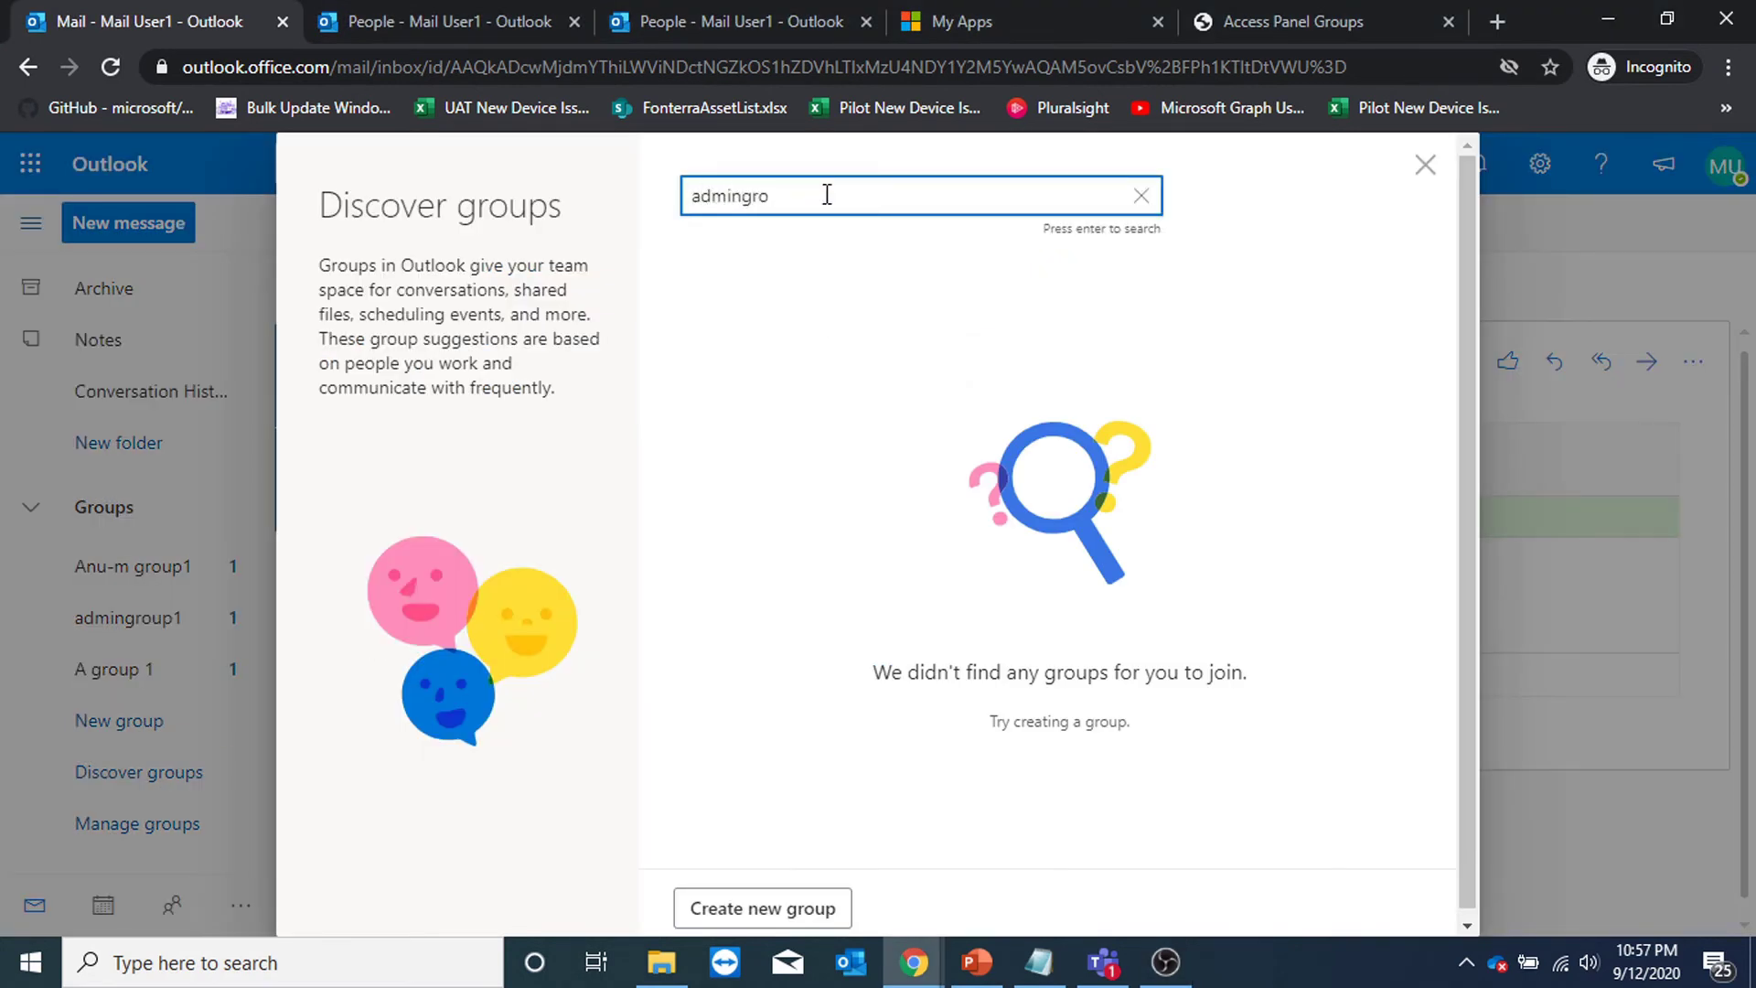
{"action": "type", "text": "up"}
{"action": "key", "text": "Return"}
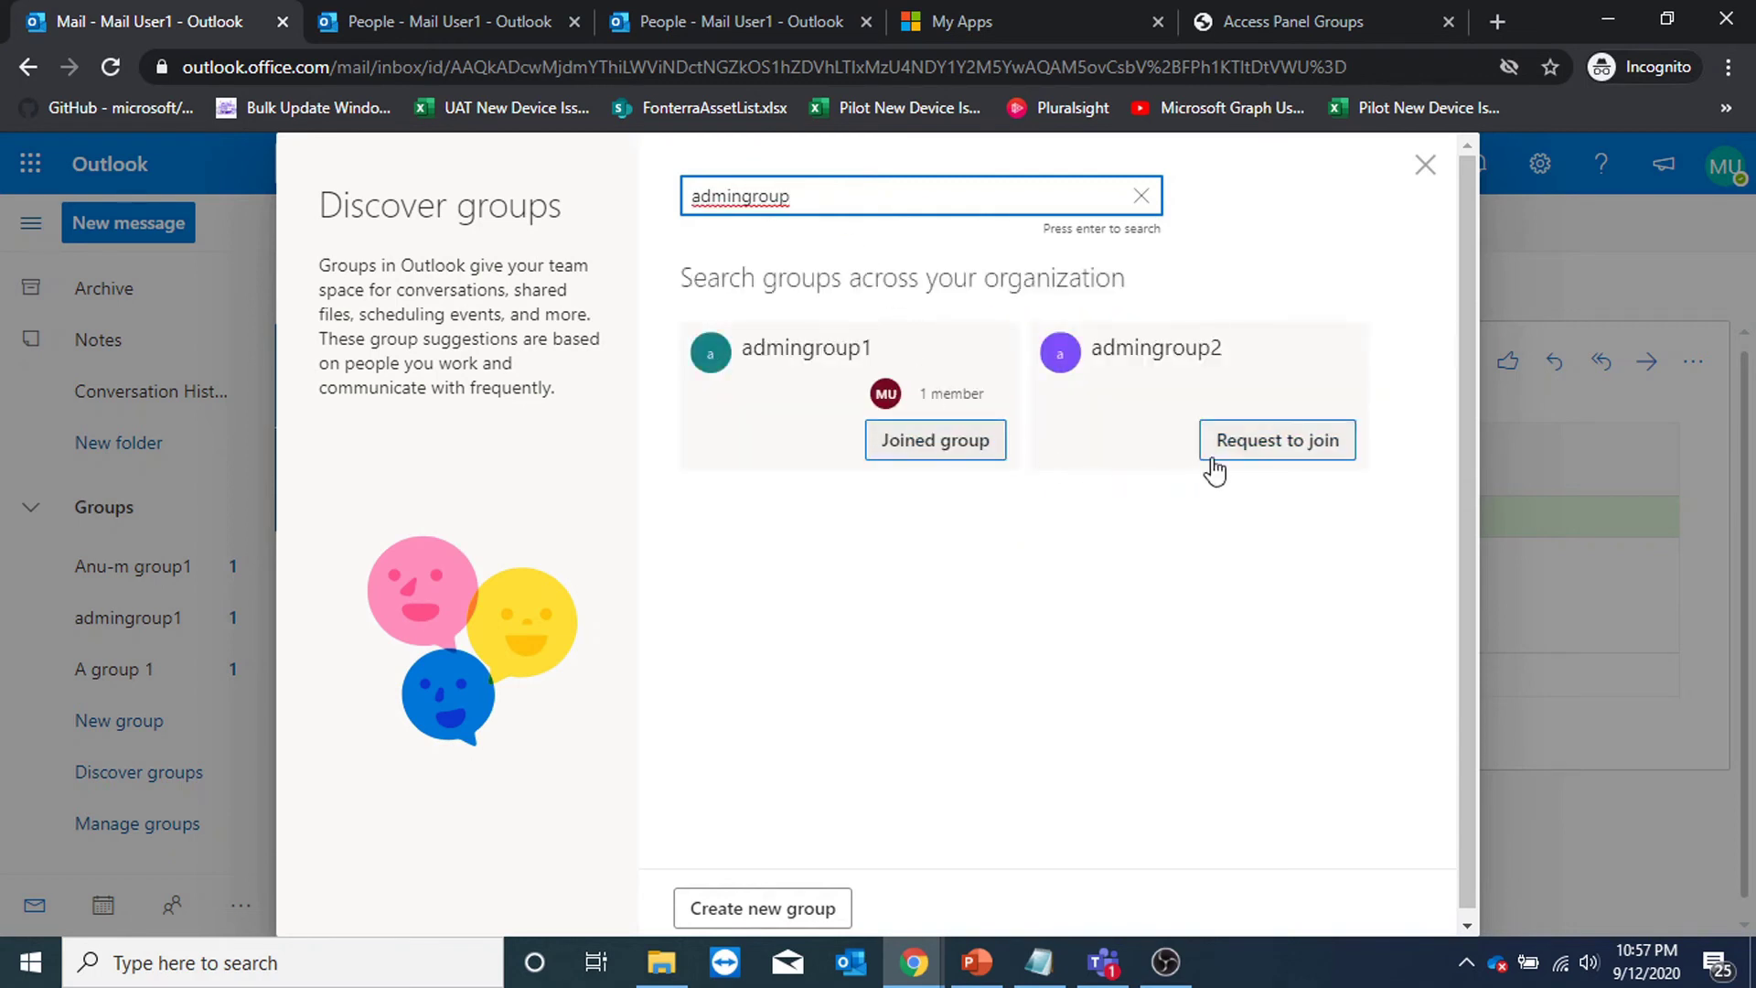
Request to join admingroup2 with the message 'hi' and close the group finder.
{"action": "left_click", "coordinate": [1297, 469]}
{"action": "left_click", "coordinate": [1000, 490]}
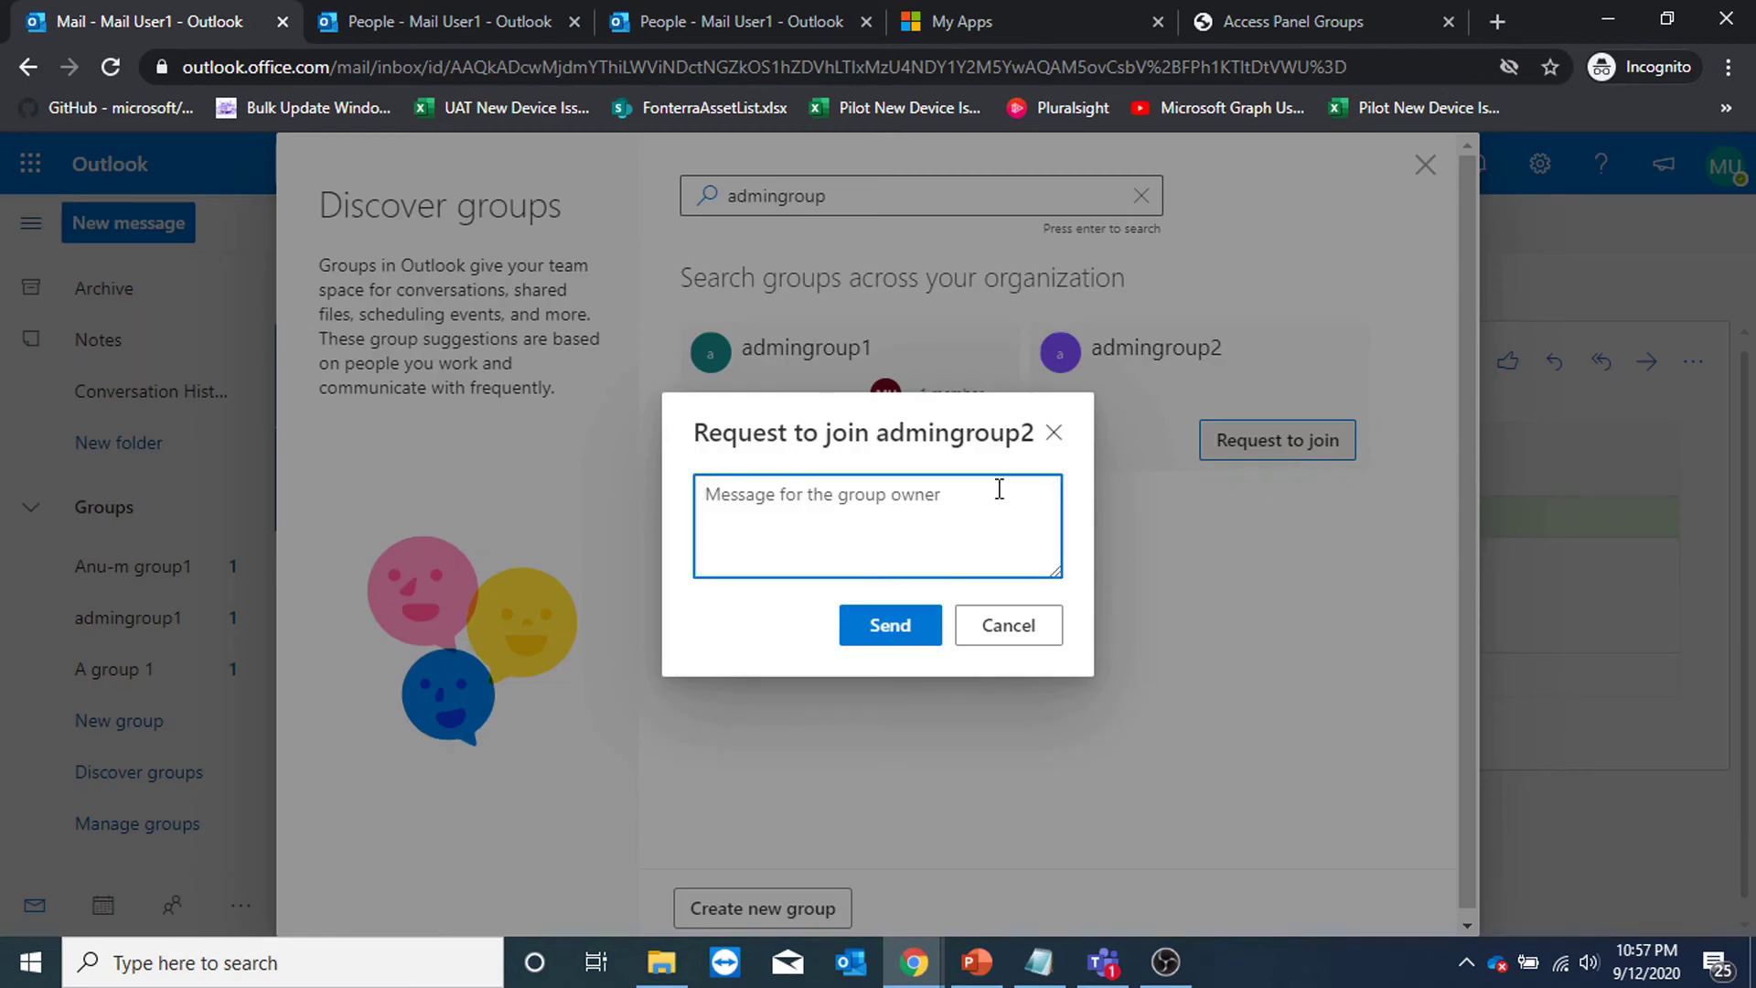
{"action": "type", "text": "hi"}
{"action": "left_click", "coordinate": [919, 627]}
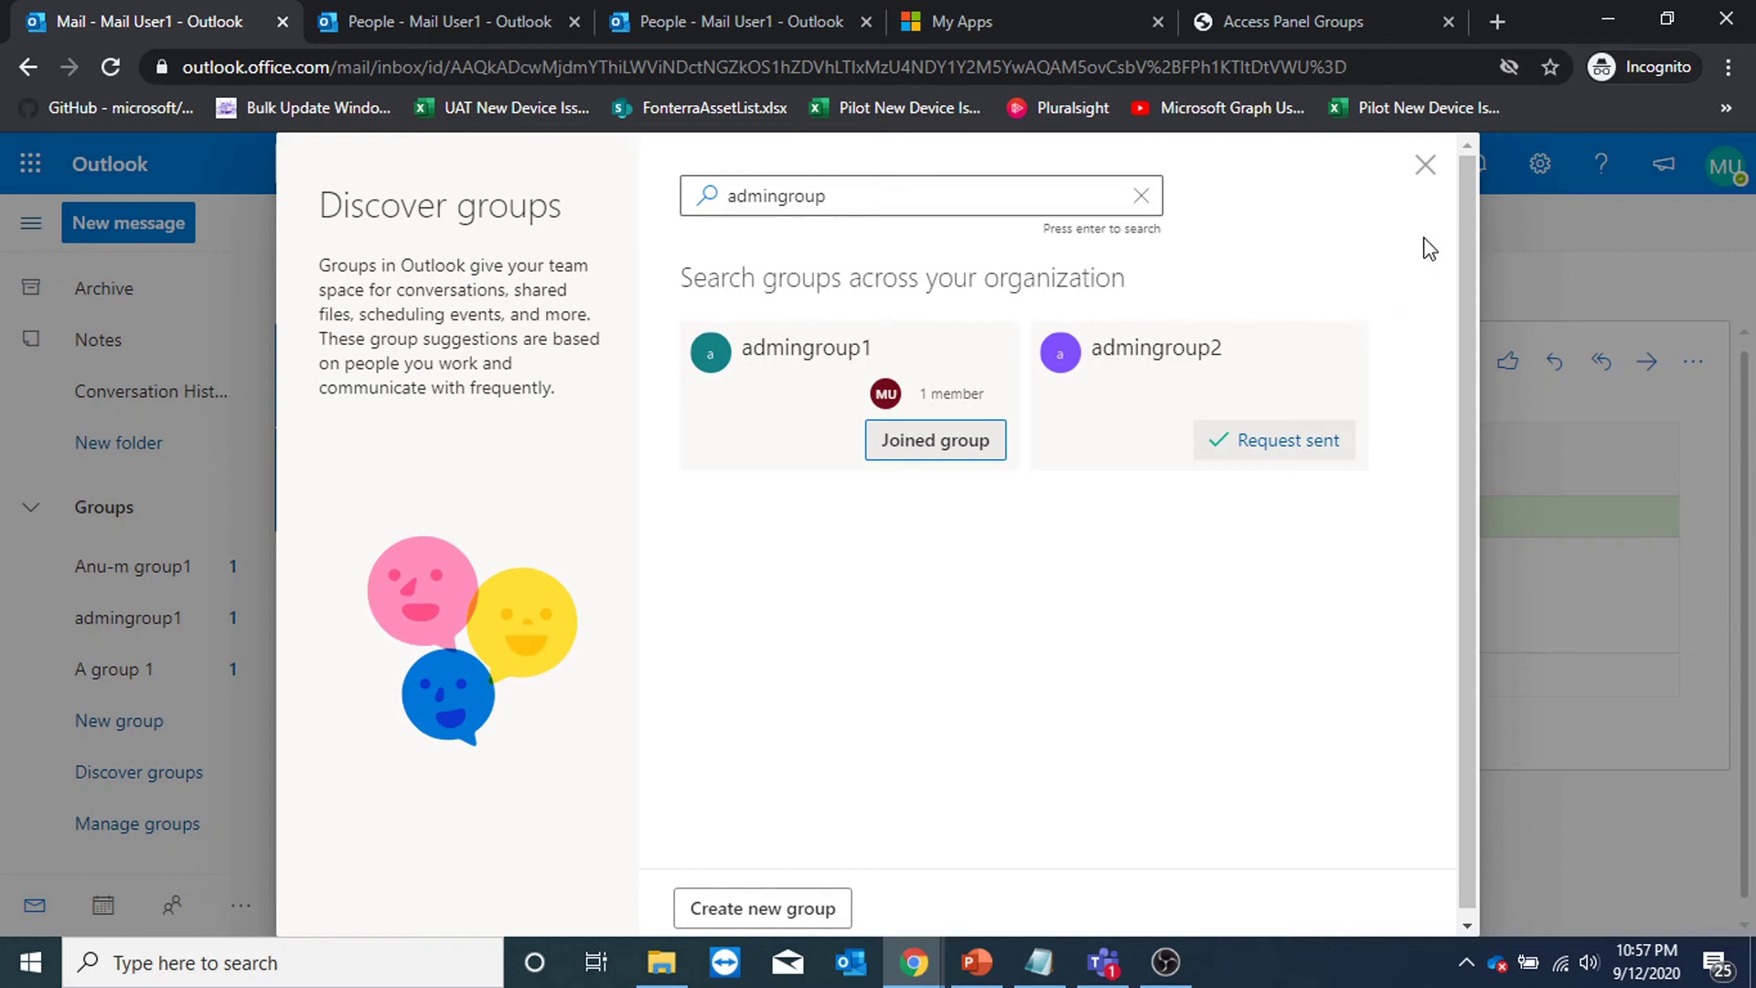
{"action": "left_click", "coordinate": [1426, 164]}
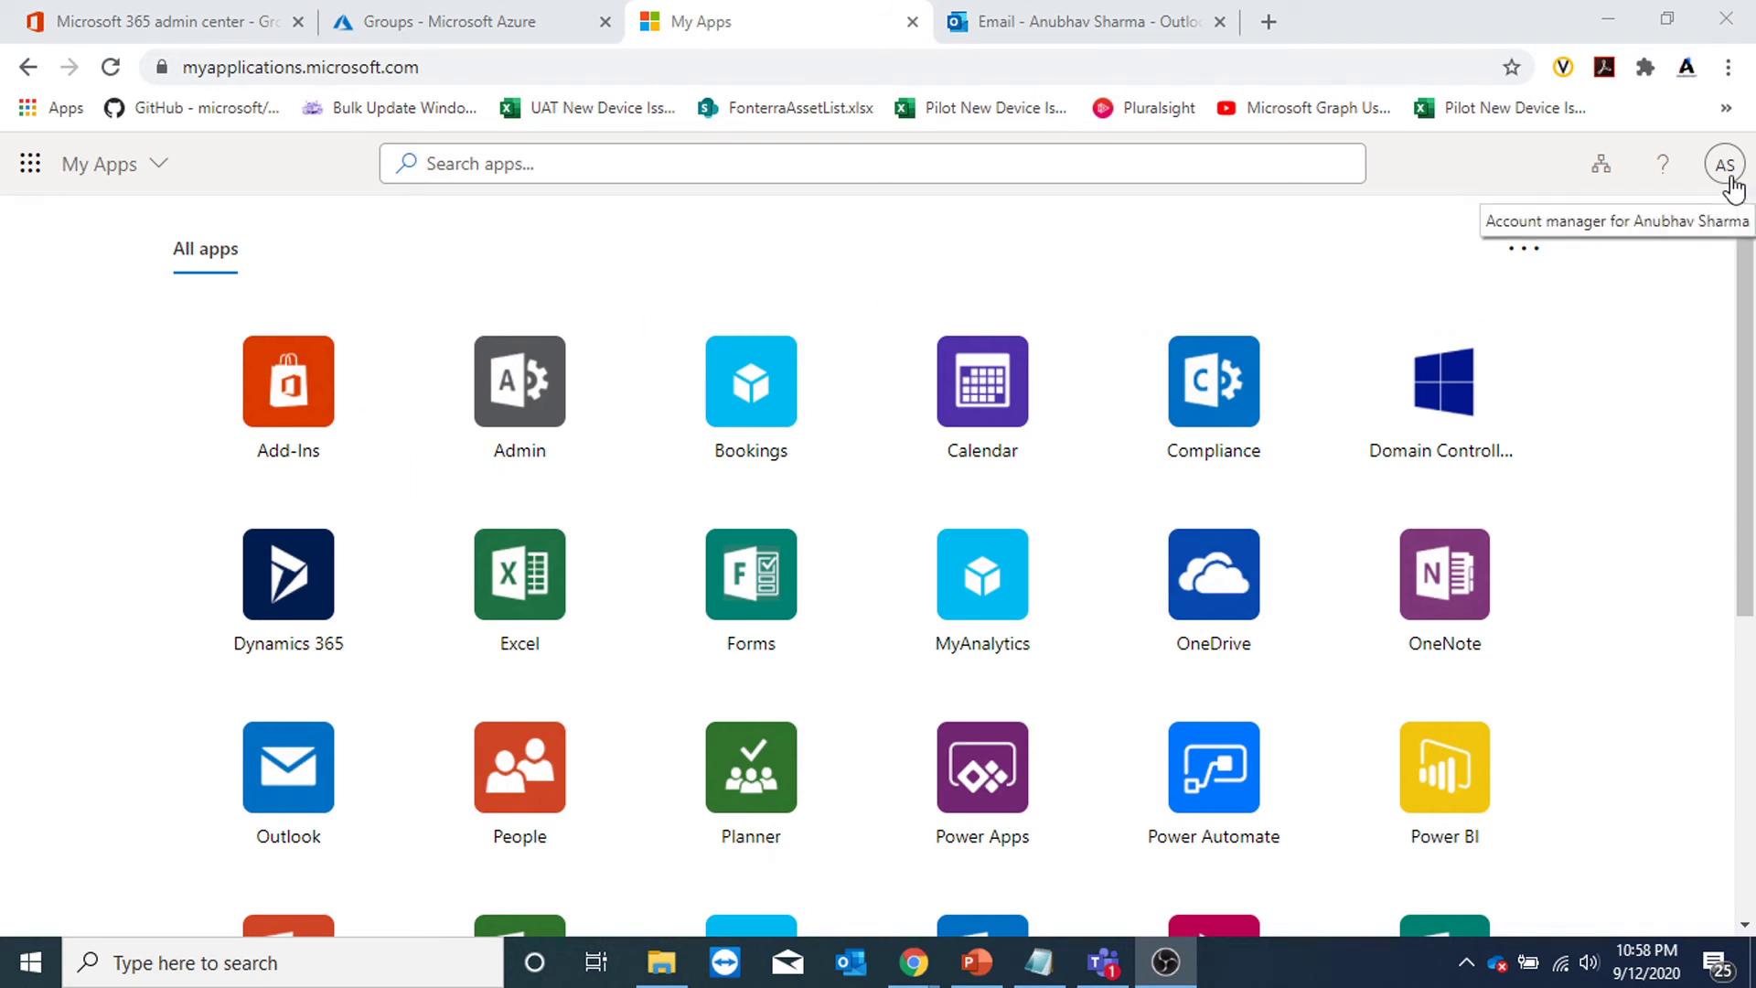
Open My Groups from the My Apps portal list, then switch to the admin's Outlook mailbox.
{"action": "left_click", "coordinate": [159, 163]}
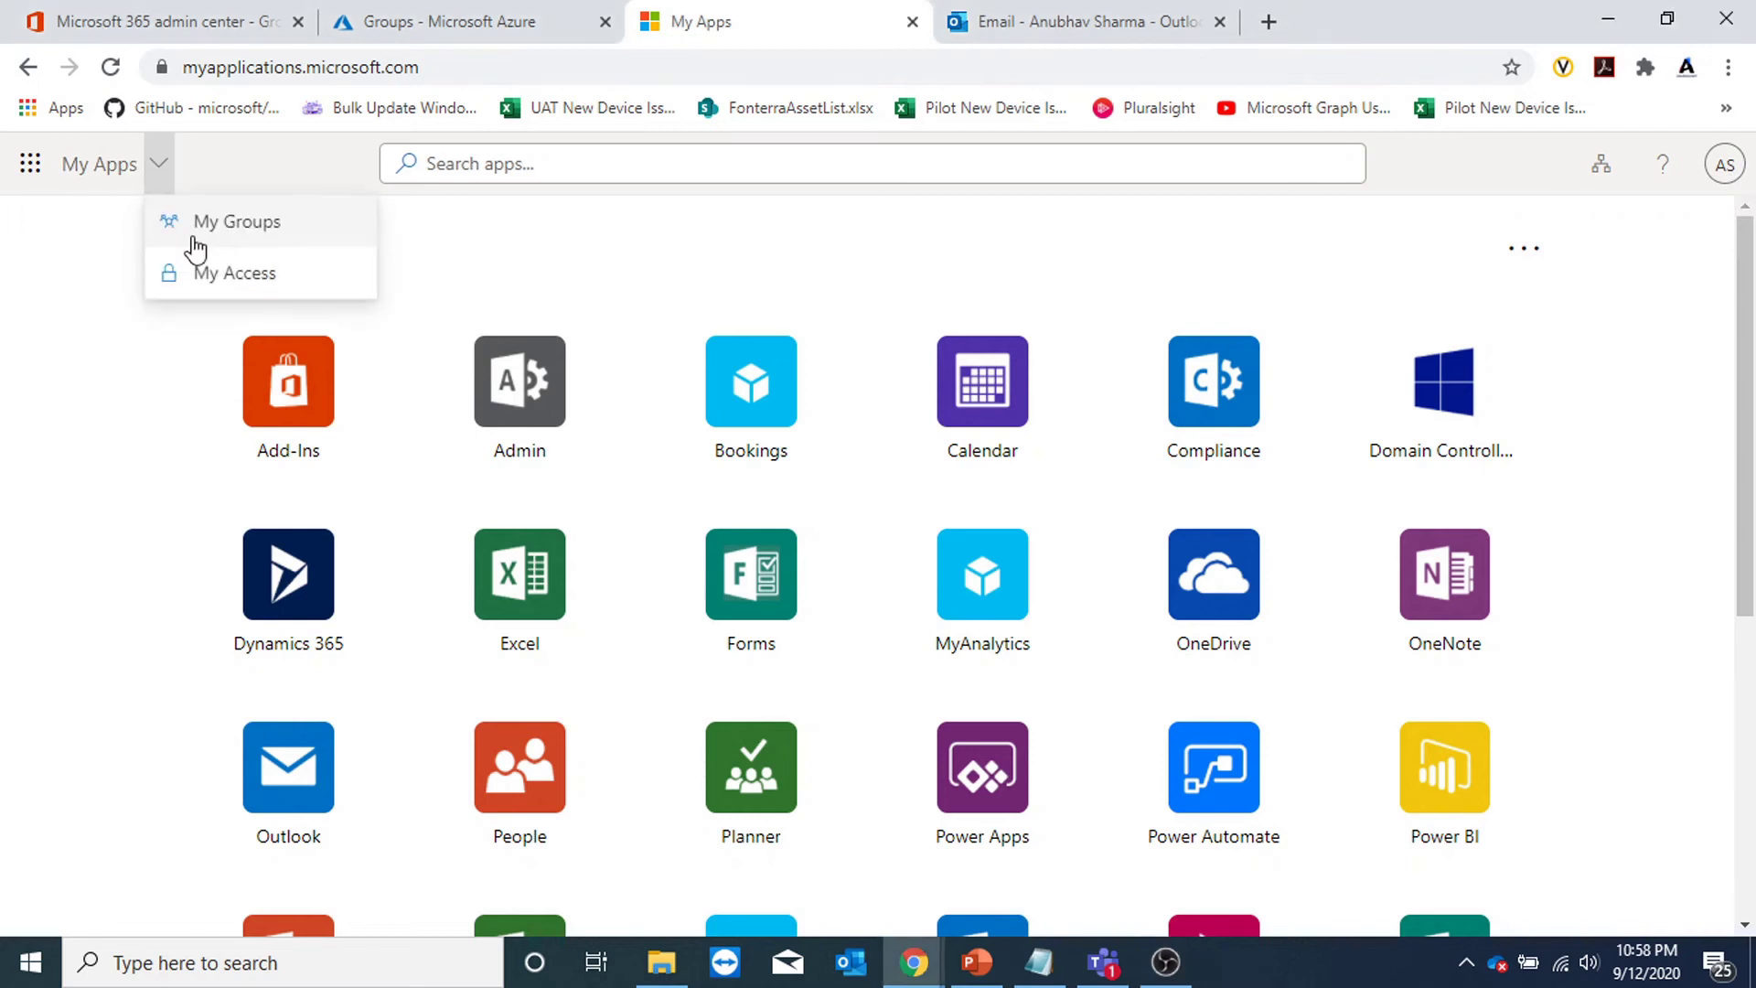
{"action": "left_click", "coordinate": [229, 231]}
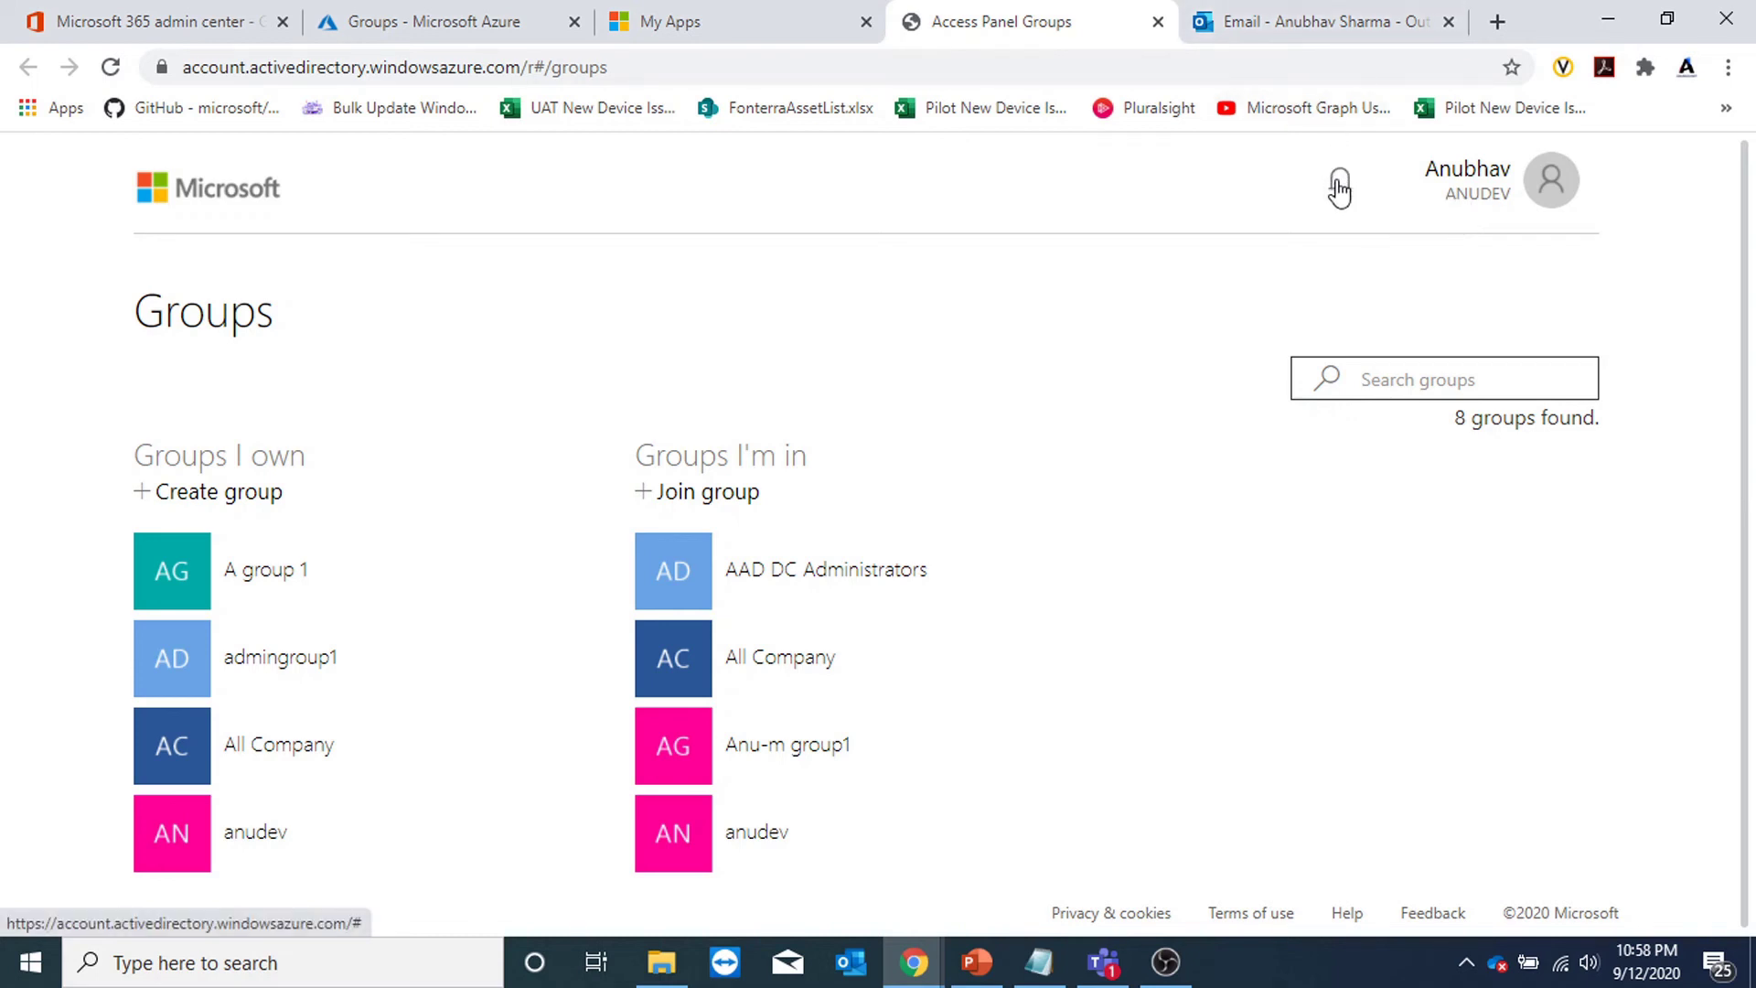
{"action": "left_click", "coordinate": [1311, 27]}
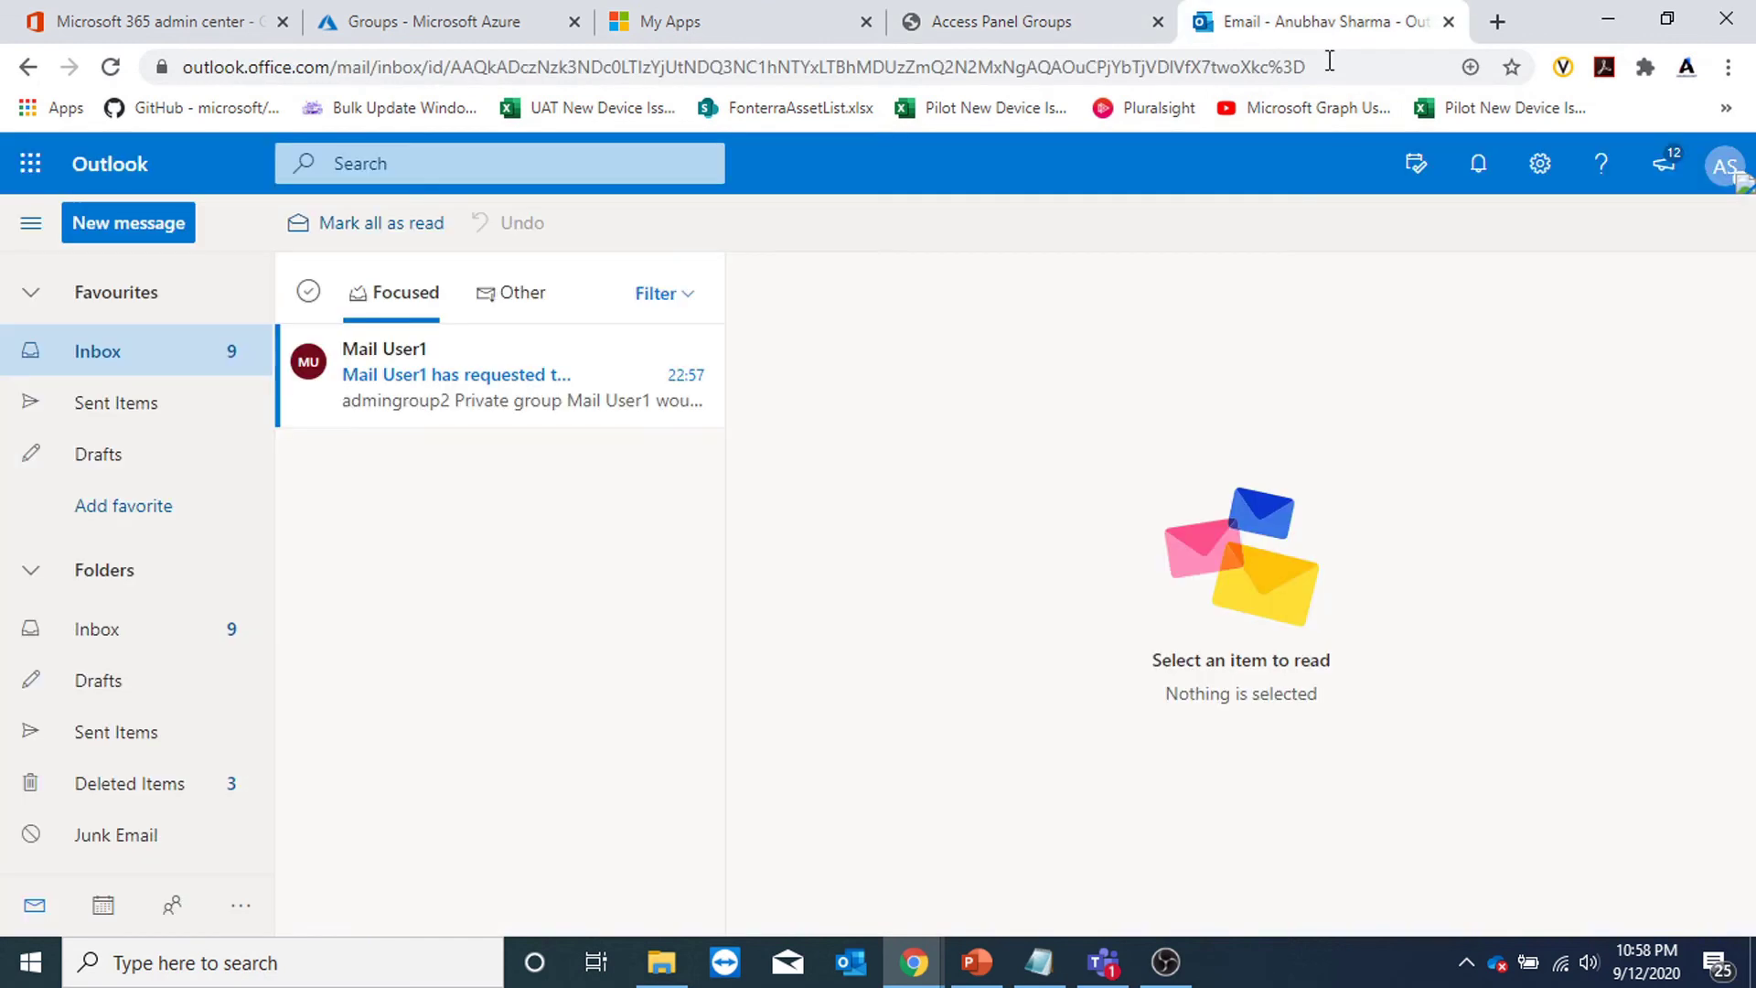
Open the admingroup2 join-request email, verify the group name, and approve the request.
{"action": "left_click", "coordinate": [421, 399]}
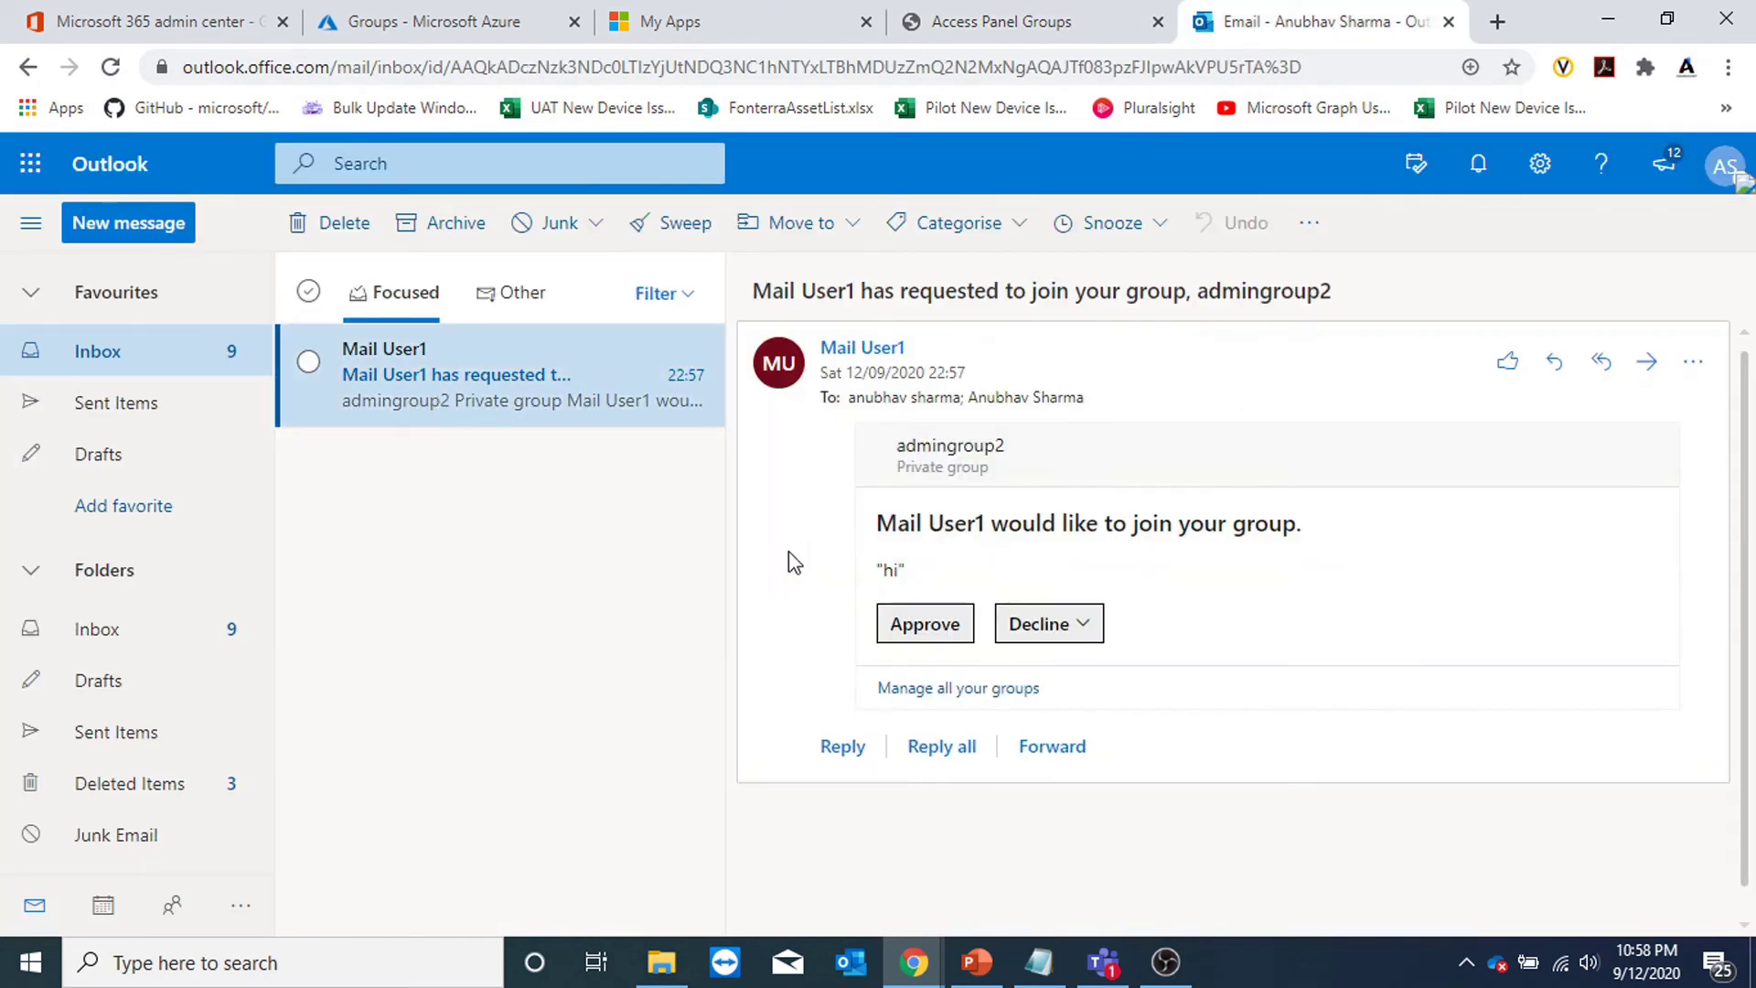
{"action": "left_click_drag", "start_coordinate": [928, 532], "coordinate": [1309, 519]}
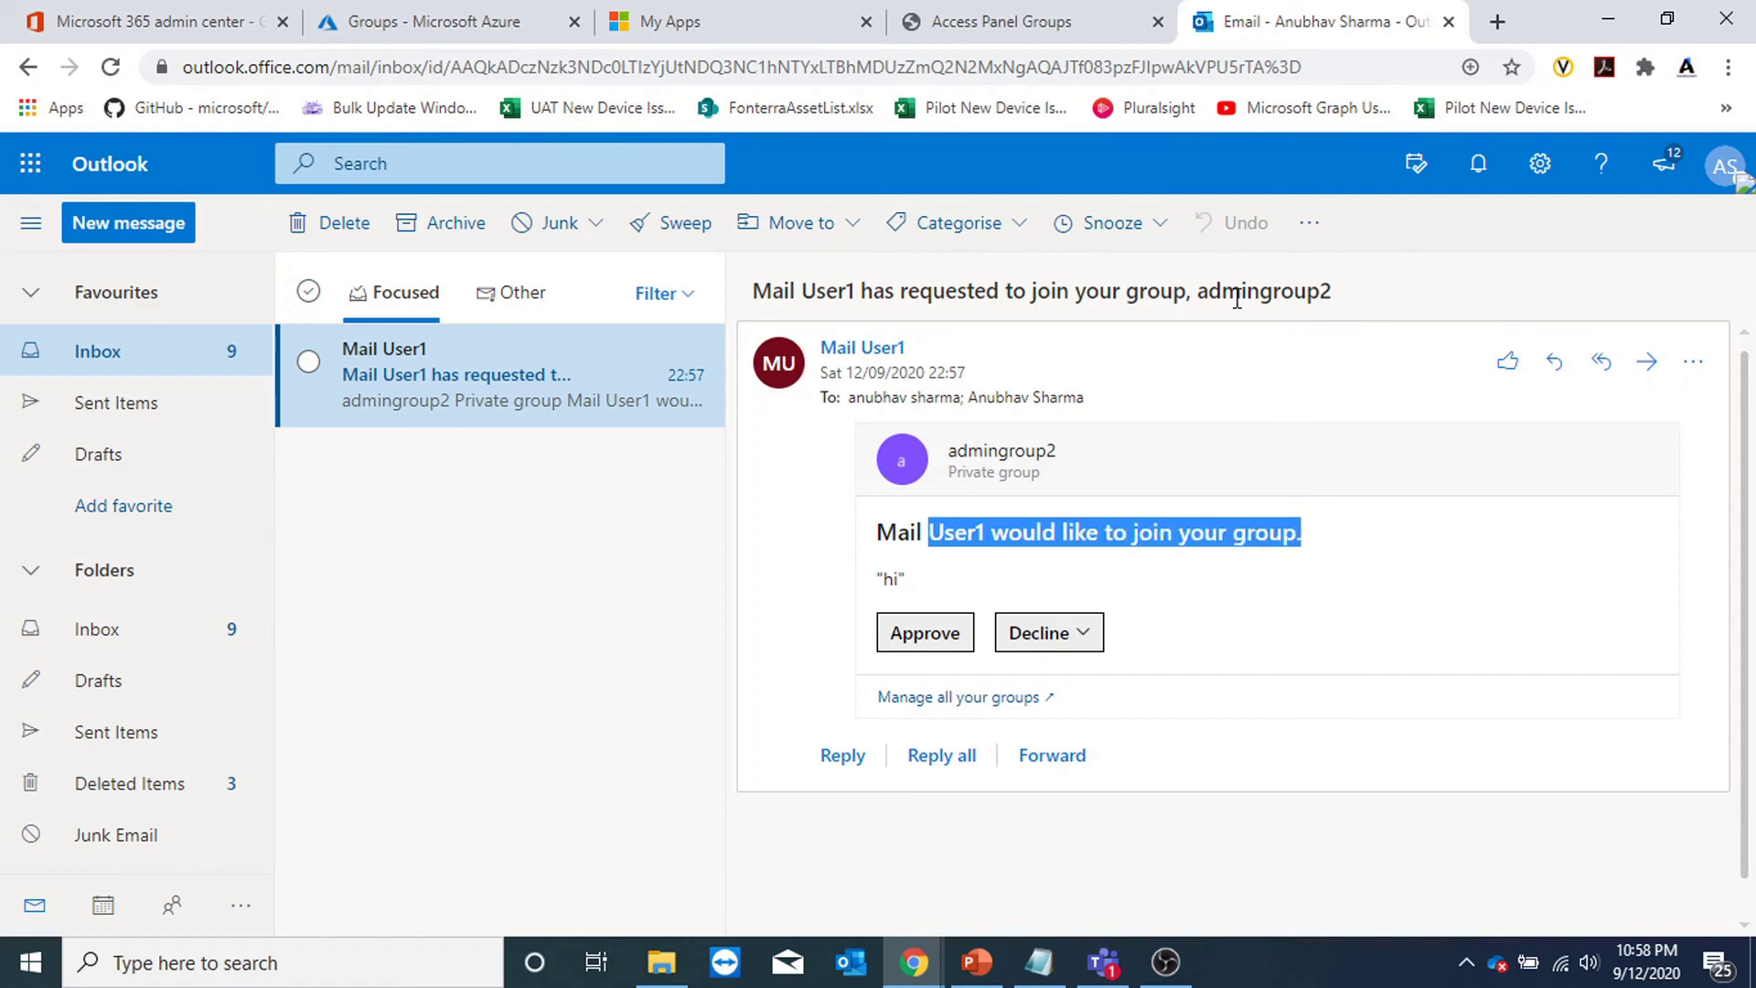
{"action": "left_click_drag", "start_coordinate": [1210, 291], "coordinate": [1366, 299]}
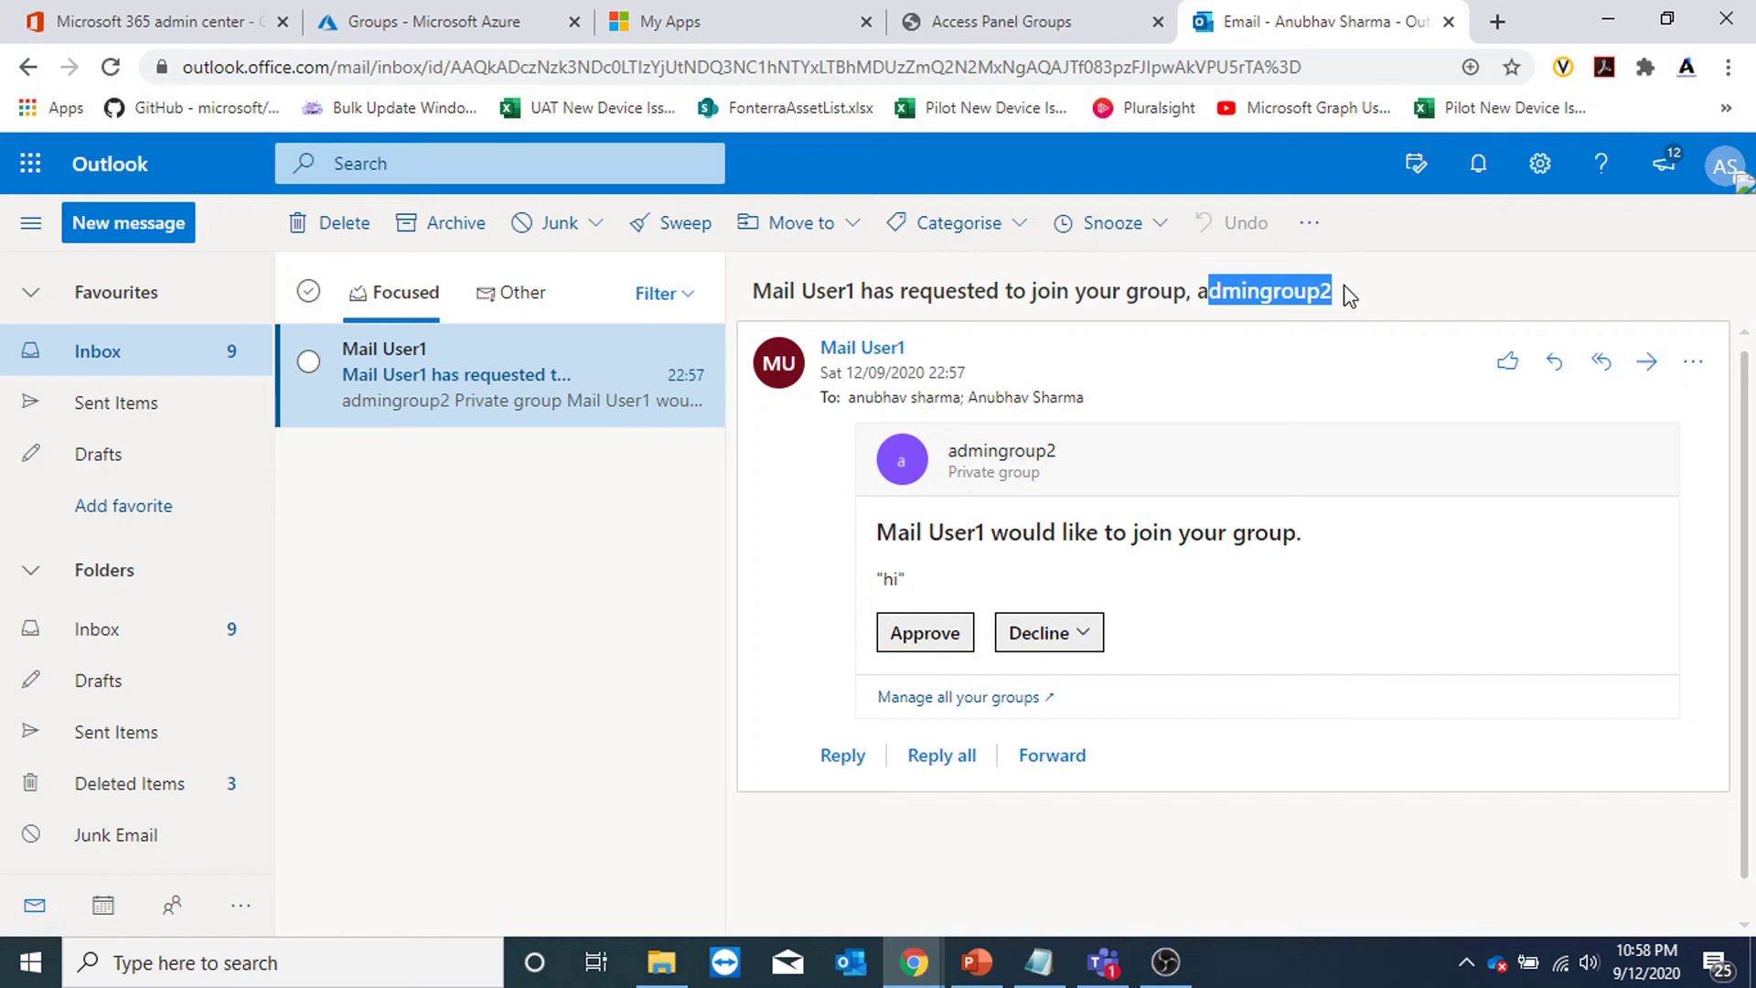
{"action": "left_click", "coordinate": [1002, 36]}
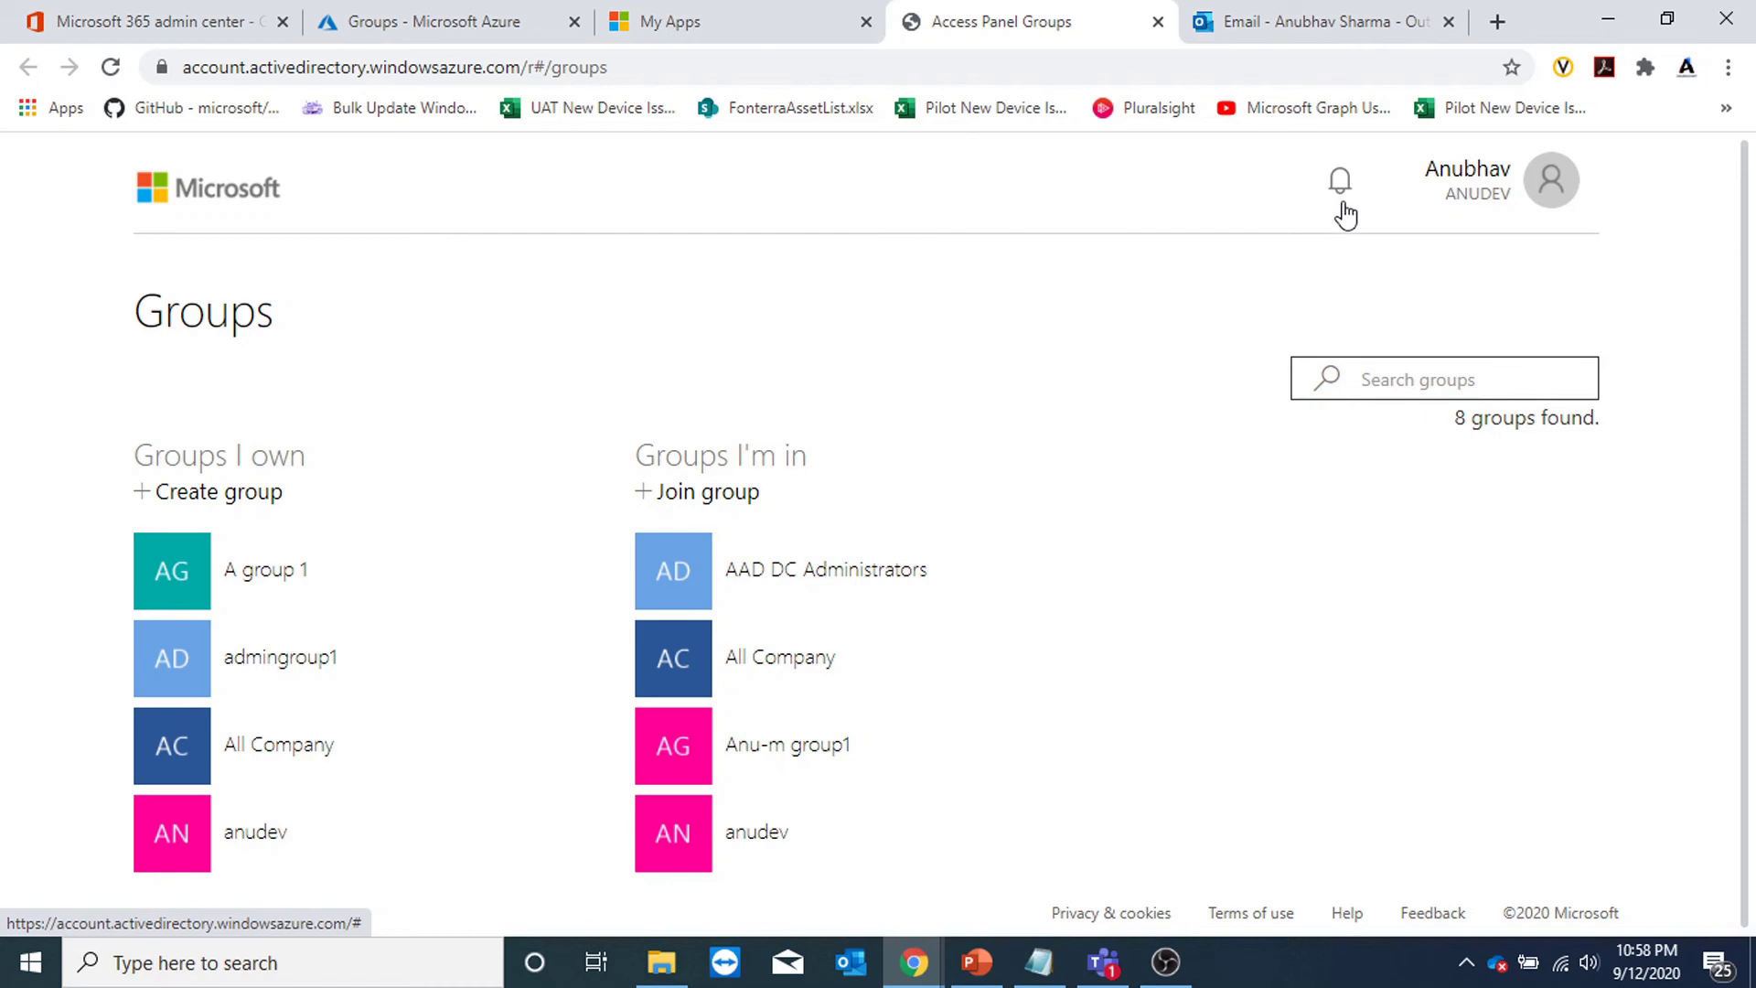
{"action": "left_click", "coordinate": [1314, 22]}
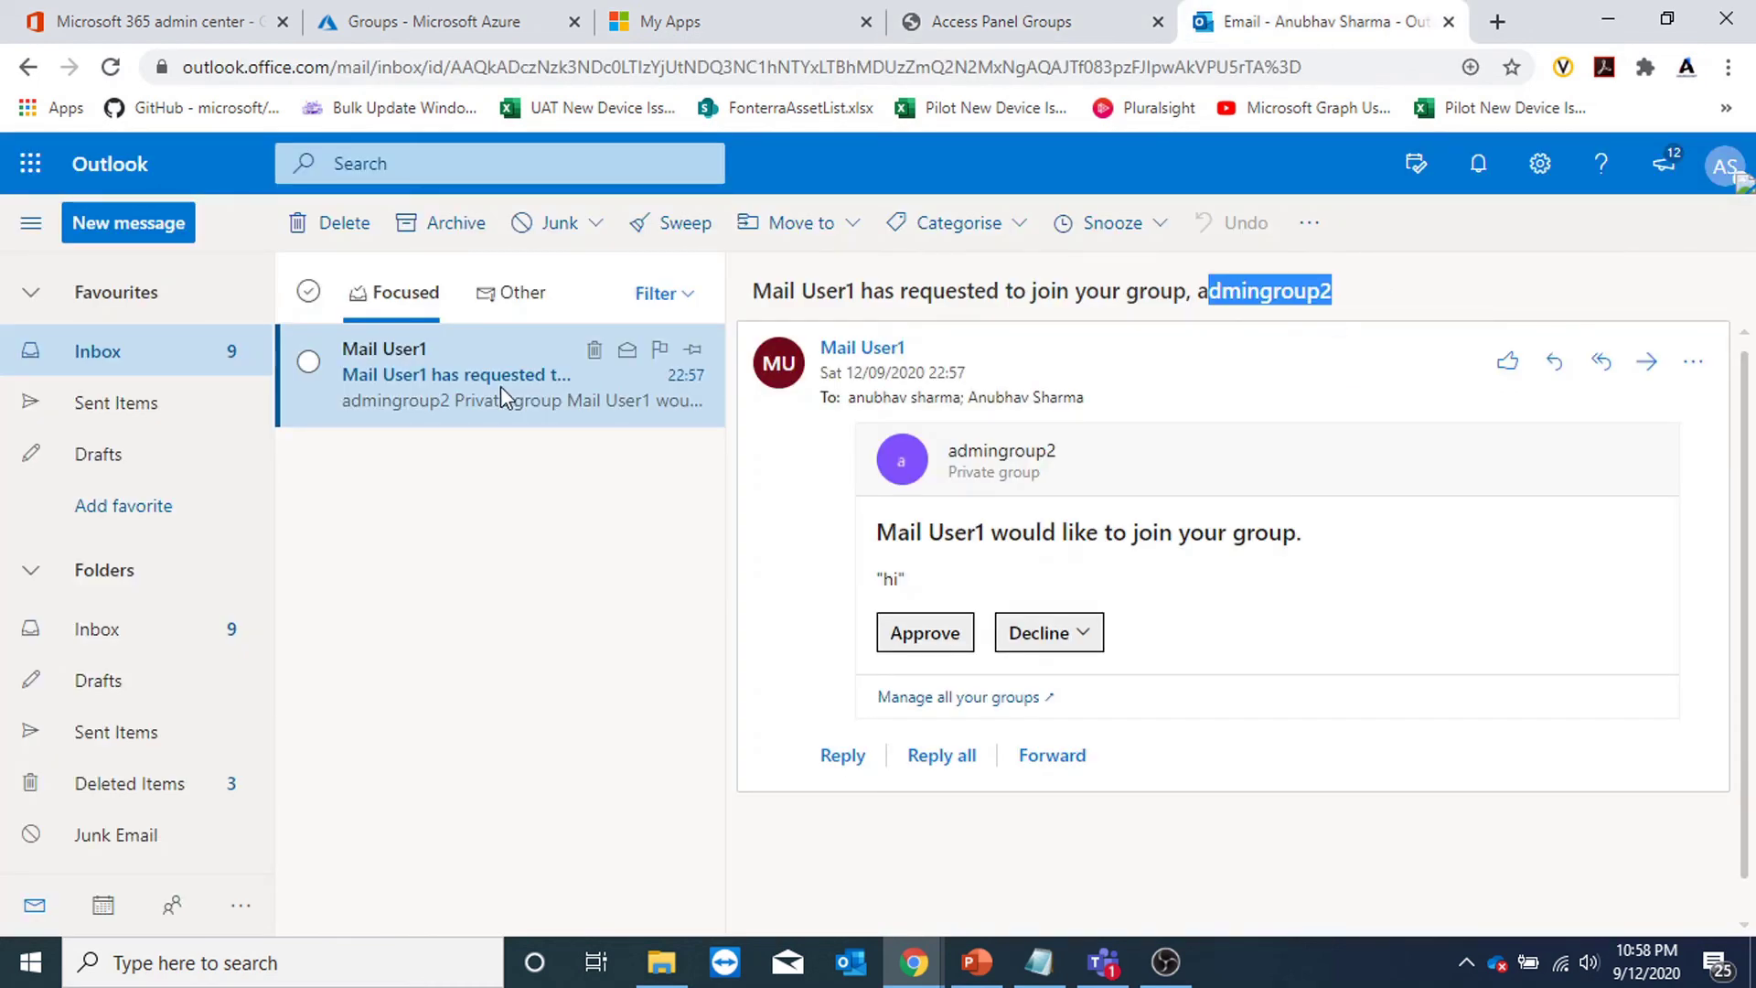
{"action": "left_click", "coordinate": [901, 633]}
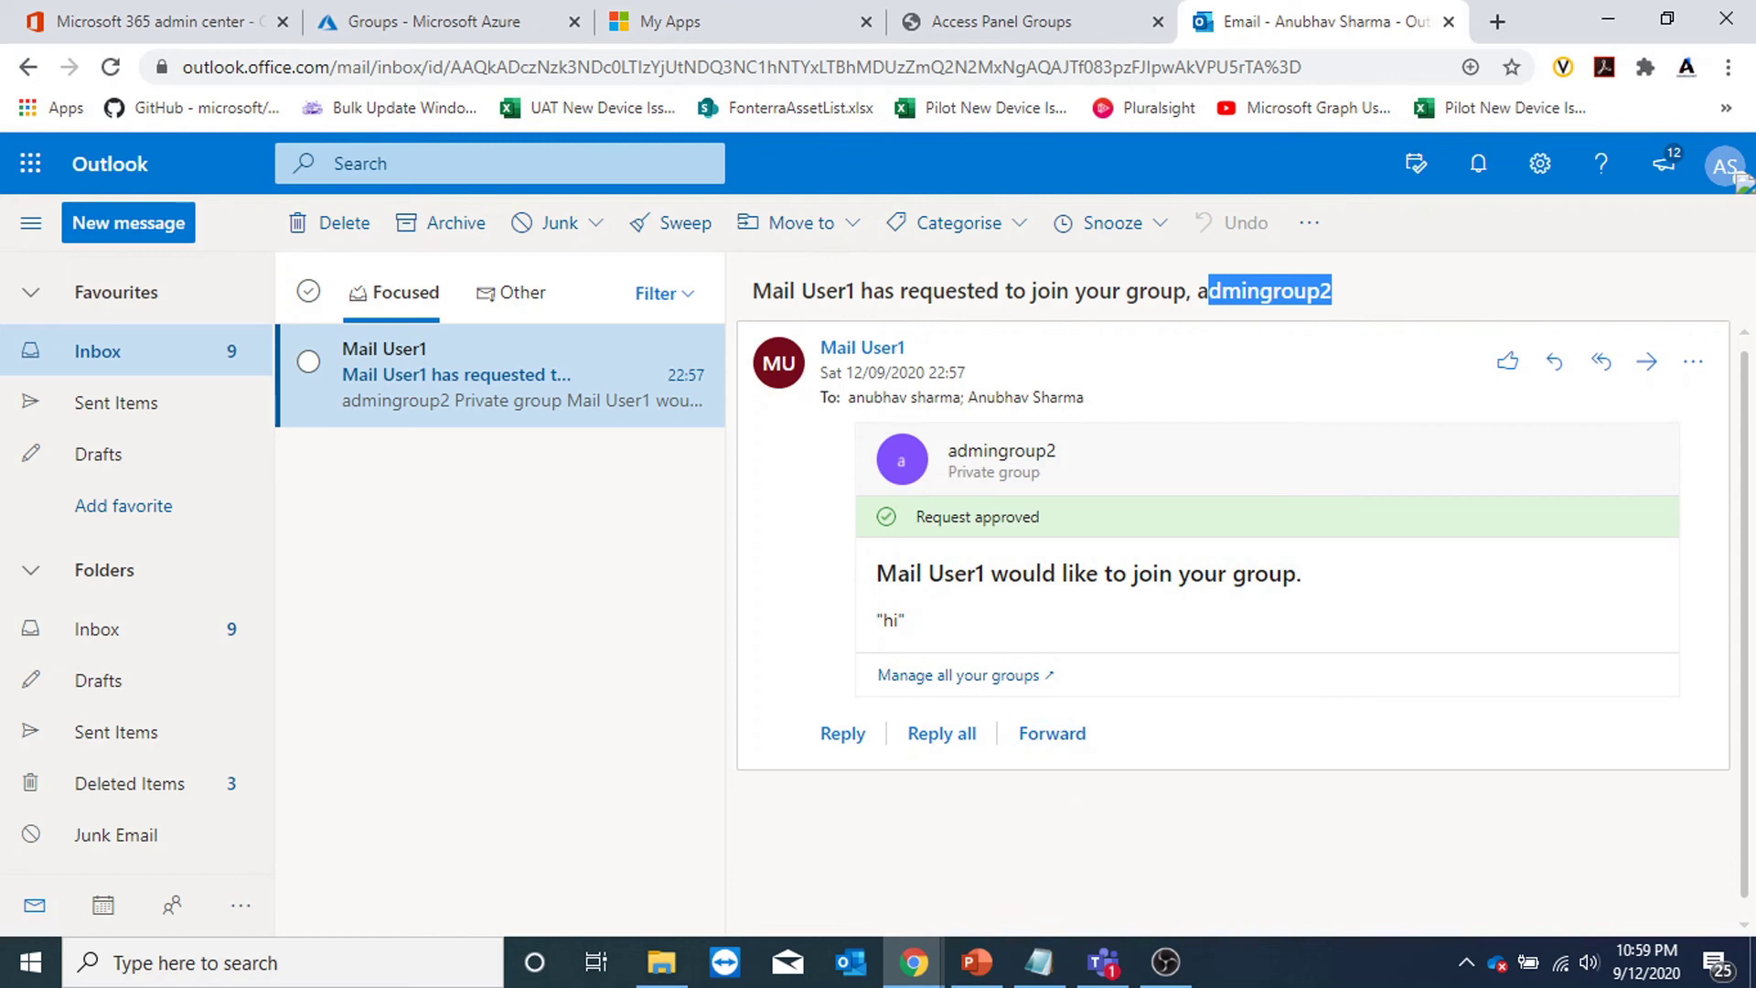
{"action": "key", "text": "ctrl+2"}
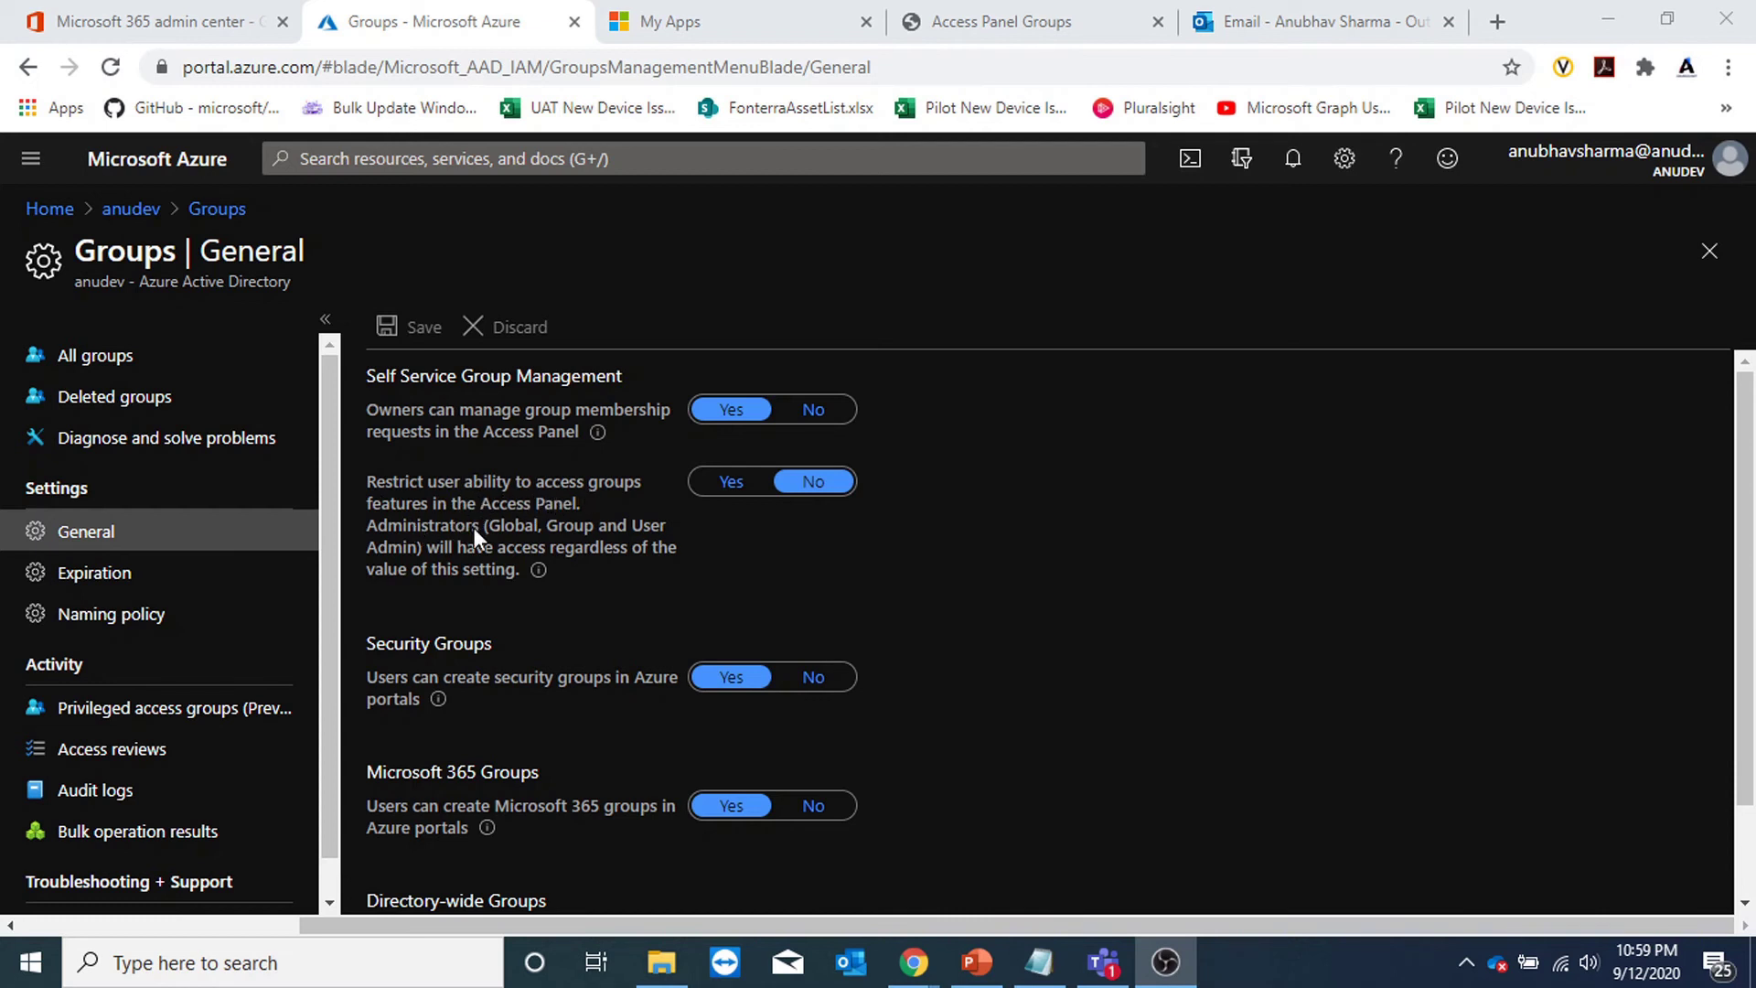
Set 'Restrict user ability to access groups features in the Access Panel' to Yes and save.
{"action": "left_click", "coordinate": [729, 485]}
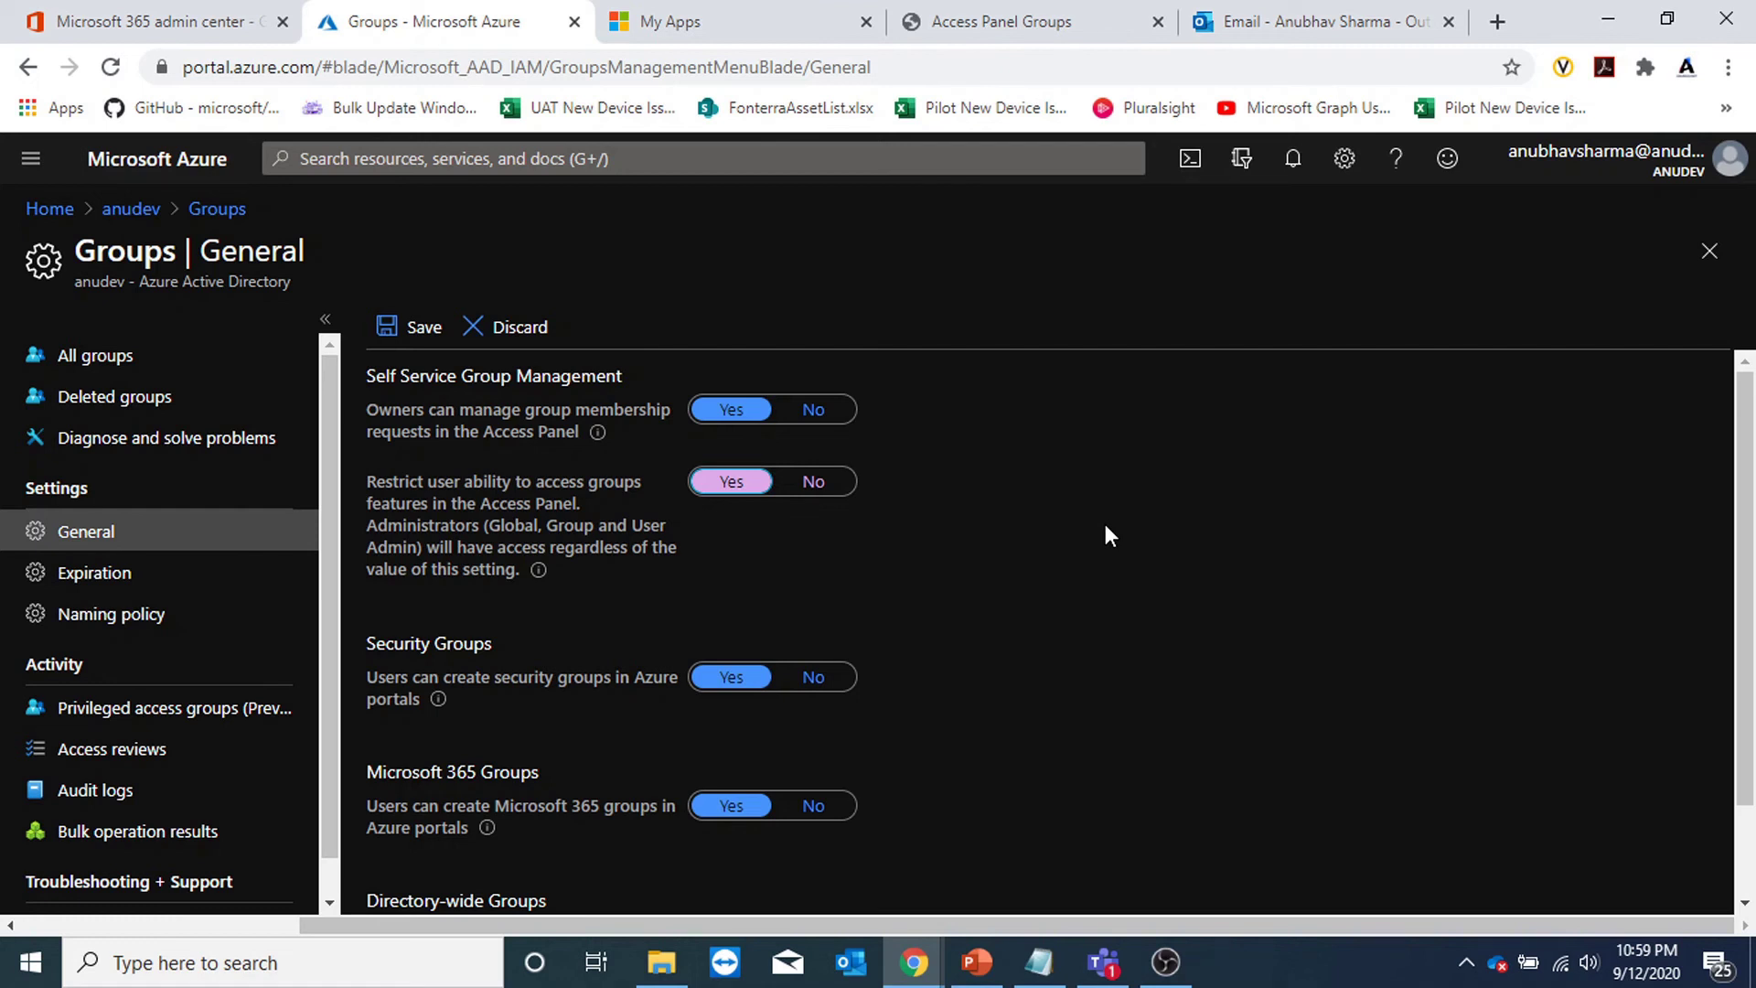
{"action": "left_click", "coordinate": [402, 327]}
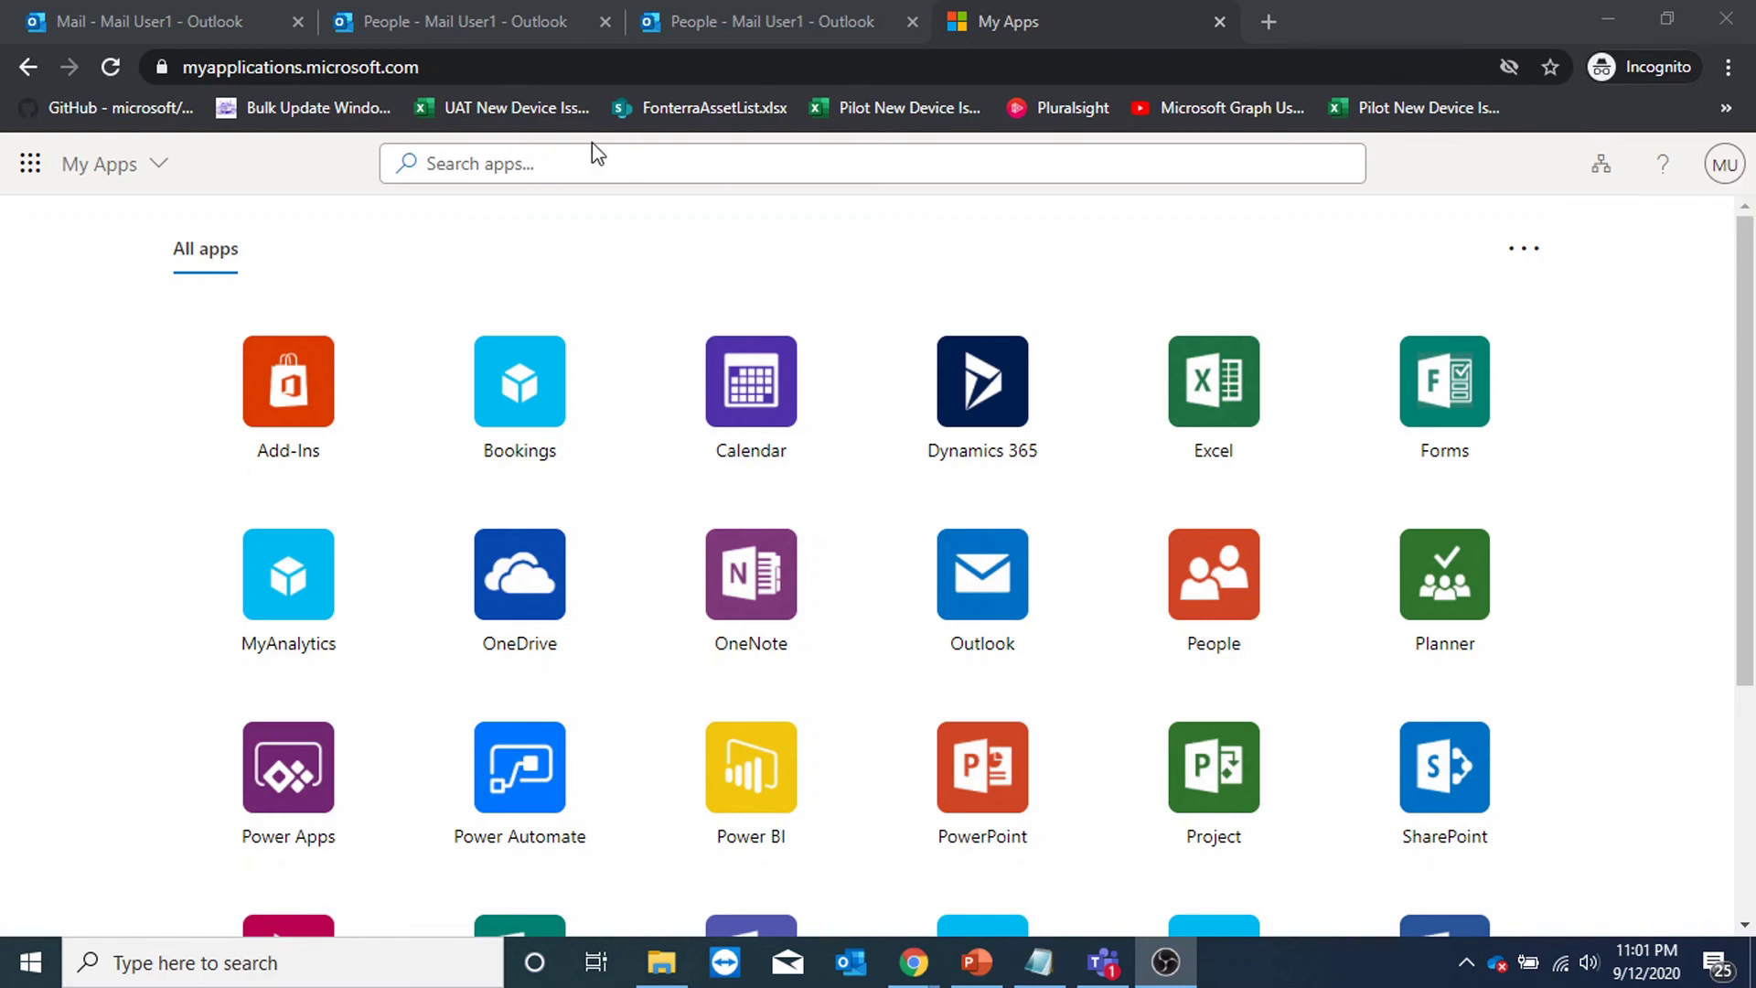
As the test user, open My Groups from My Apps and highlight the 'functionality is not enabled' message.
{"action": "left_click", "coordinate": [159, 162]}
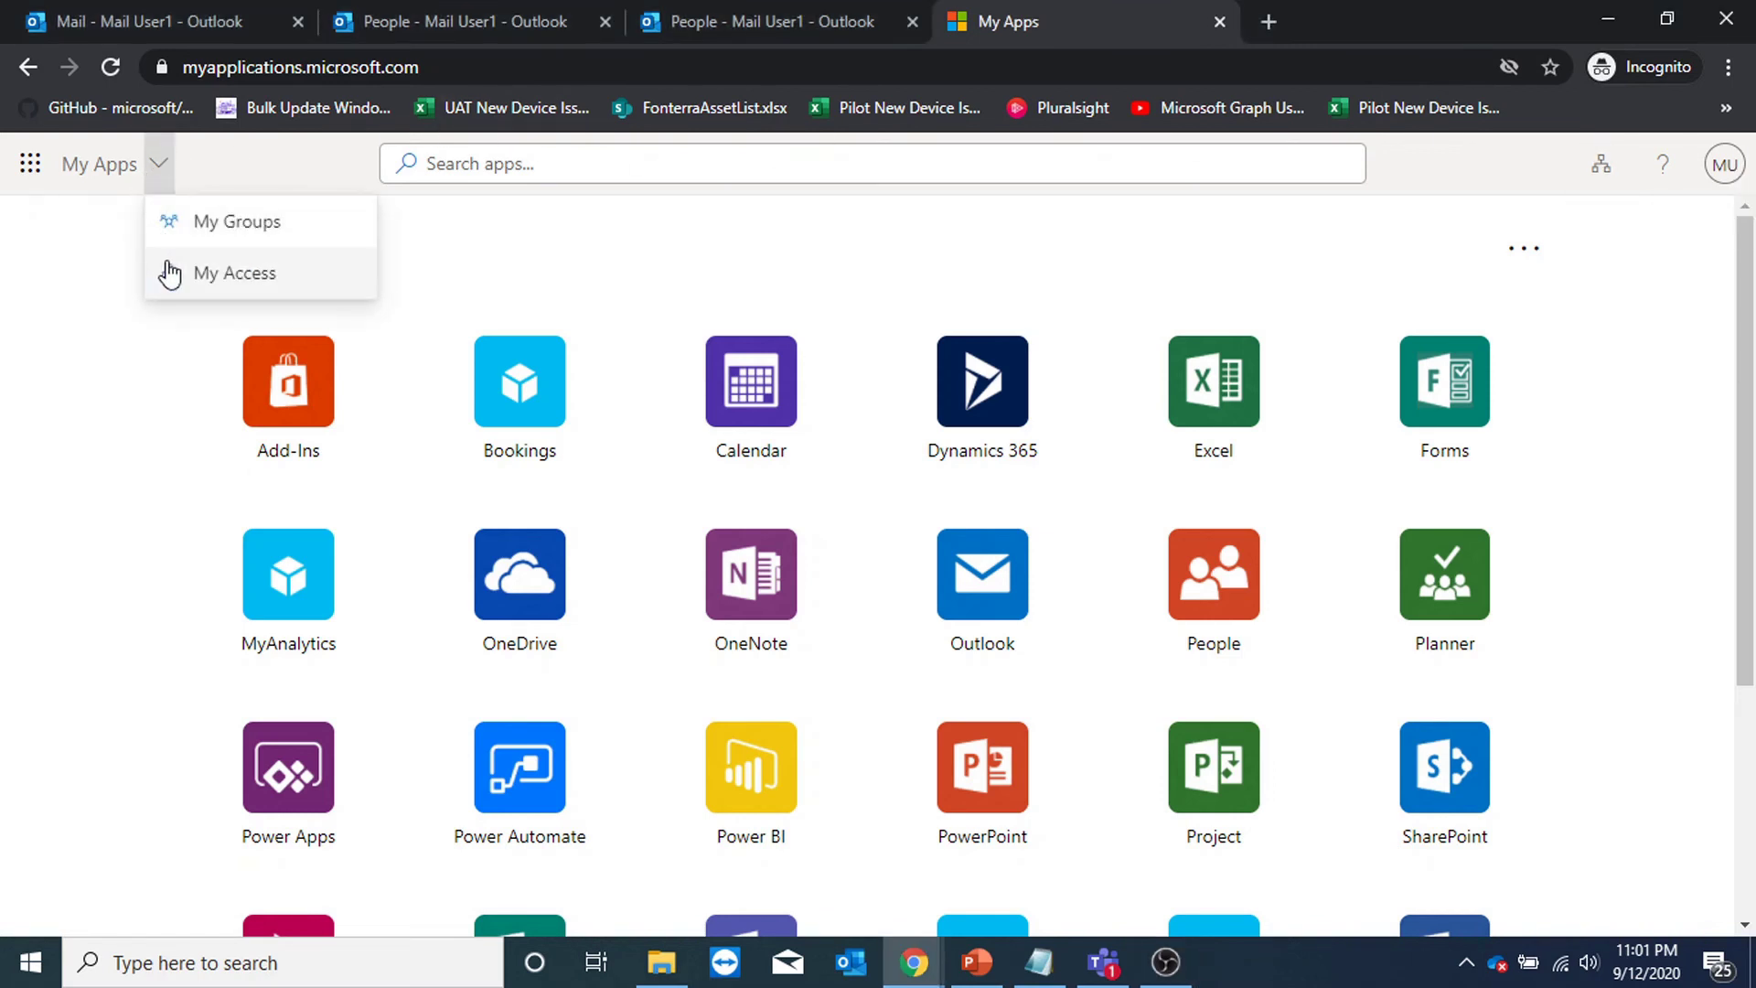
{"action": "left_click", "coordinate": [215, 222]}
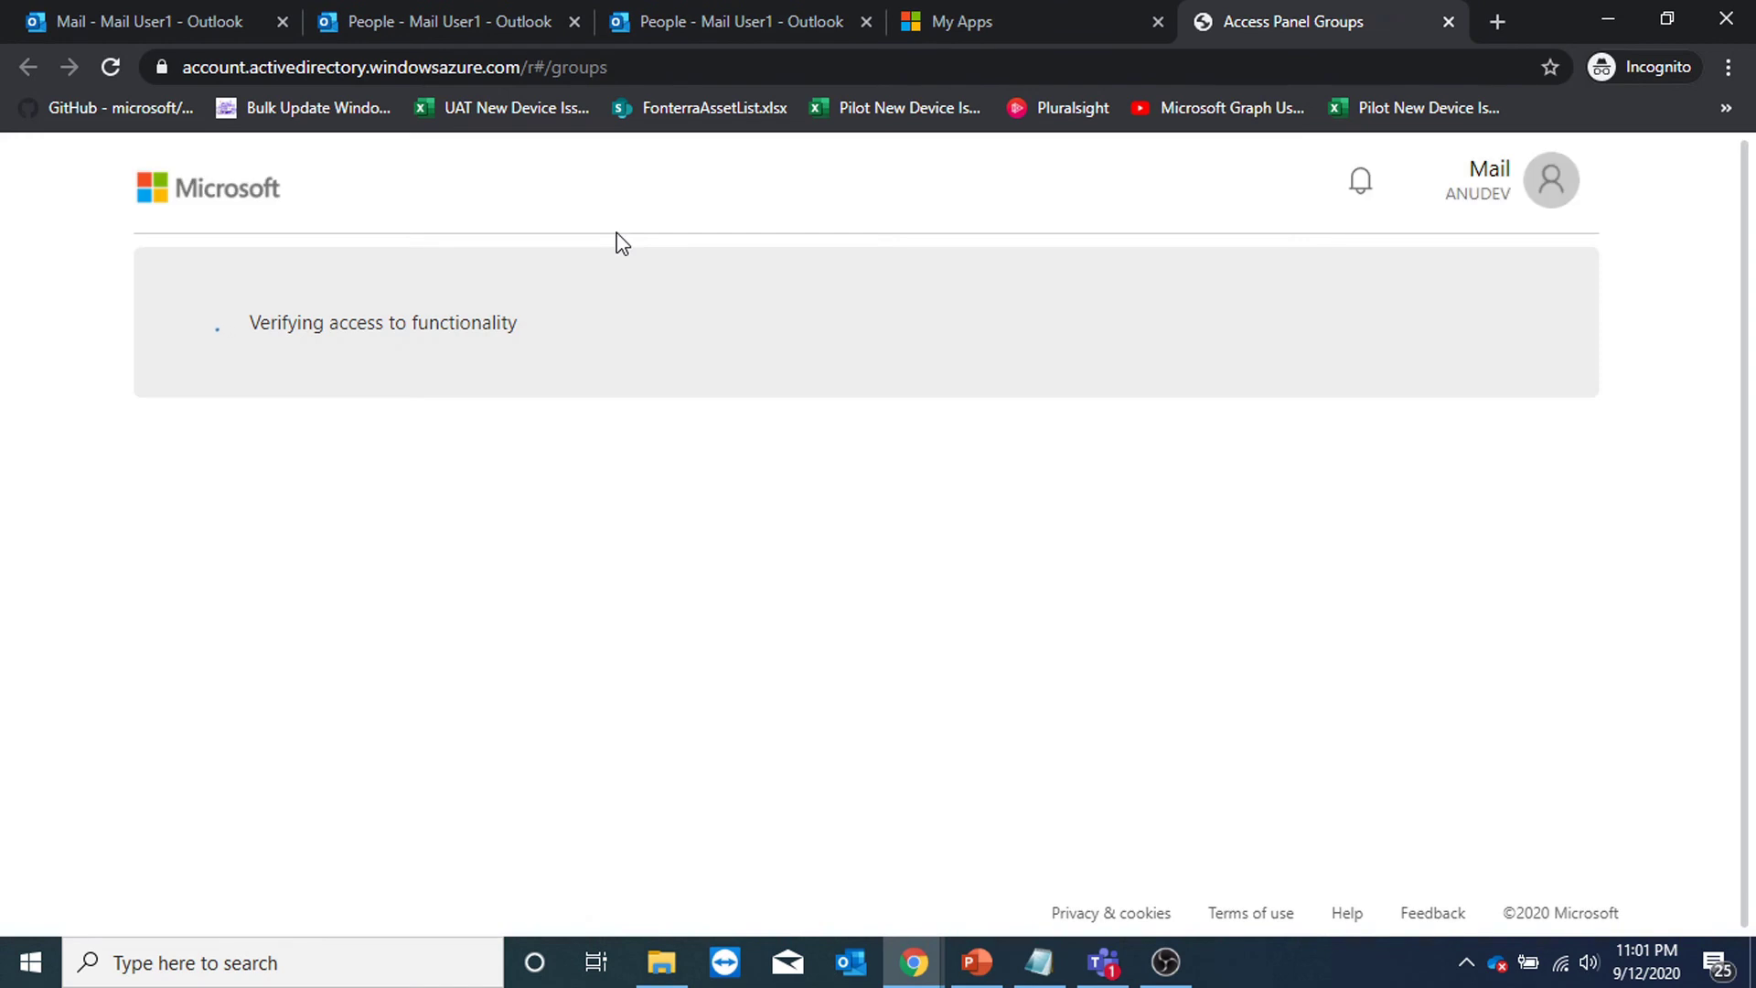
{"action": "left_click_drag", "start_coordinate": [640, 331], "coordinate": [220, 322]}
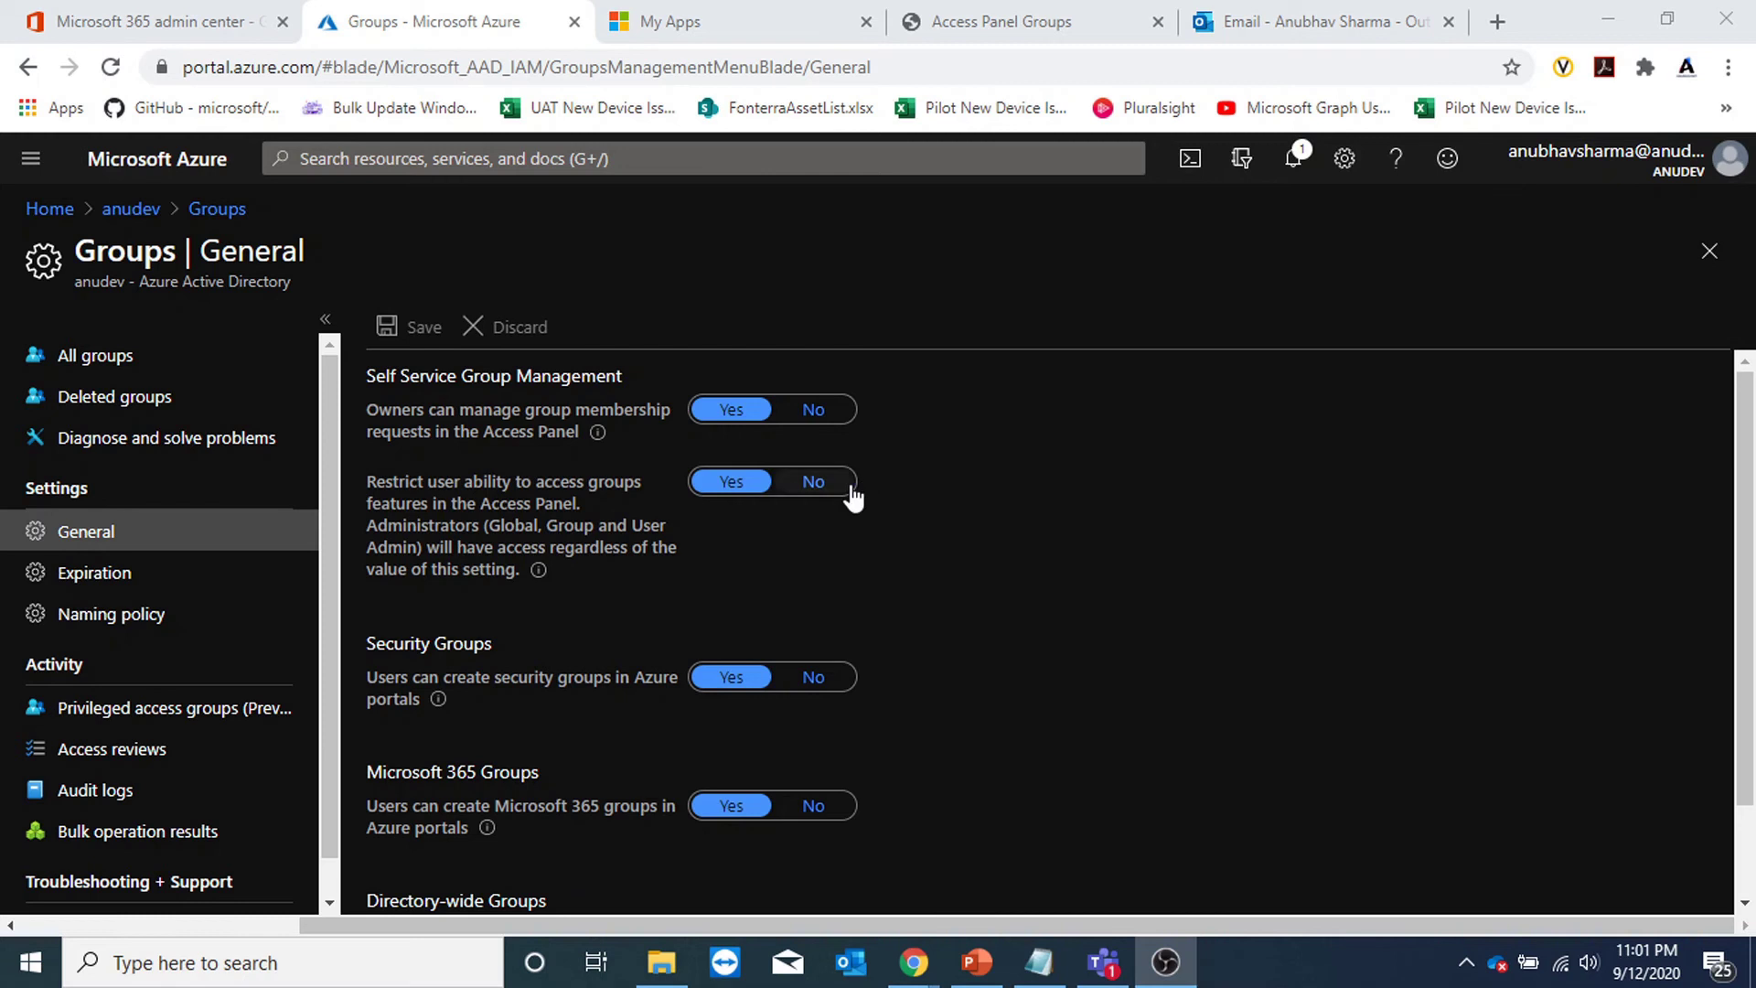
Set the Access Panel group-features restriction back to No, save, and review the group creation settings.
{"action": "left_click", "coordinate": [814, 482]}
{"action": "left_click", "coordinate": [411, 329]}
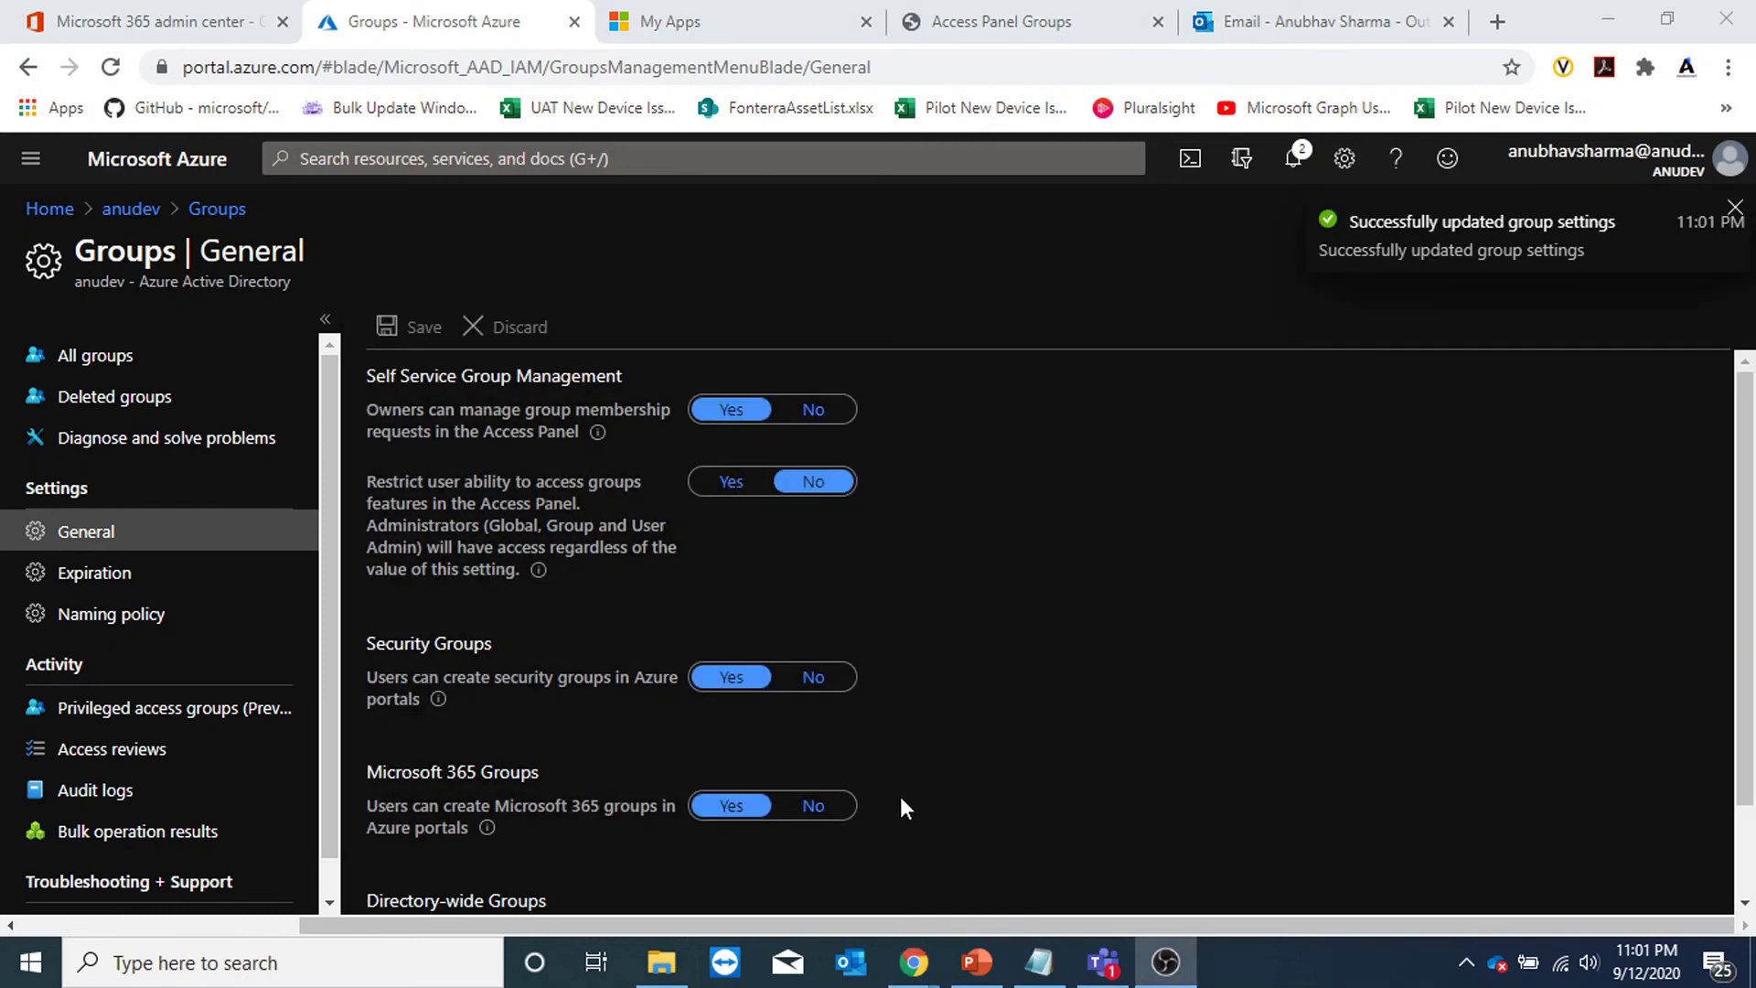
{"action": "scroll", "coordinate": [900, 795], "scroll_direction": "down", "scroll_amount": 1}
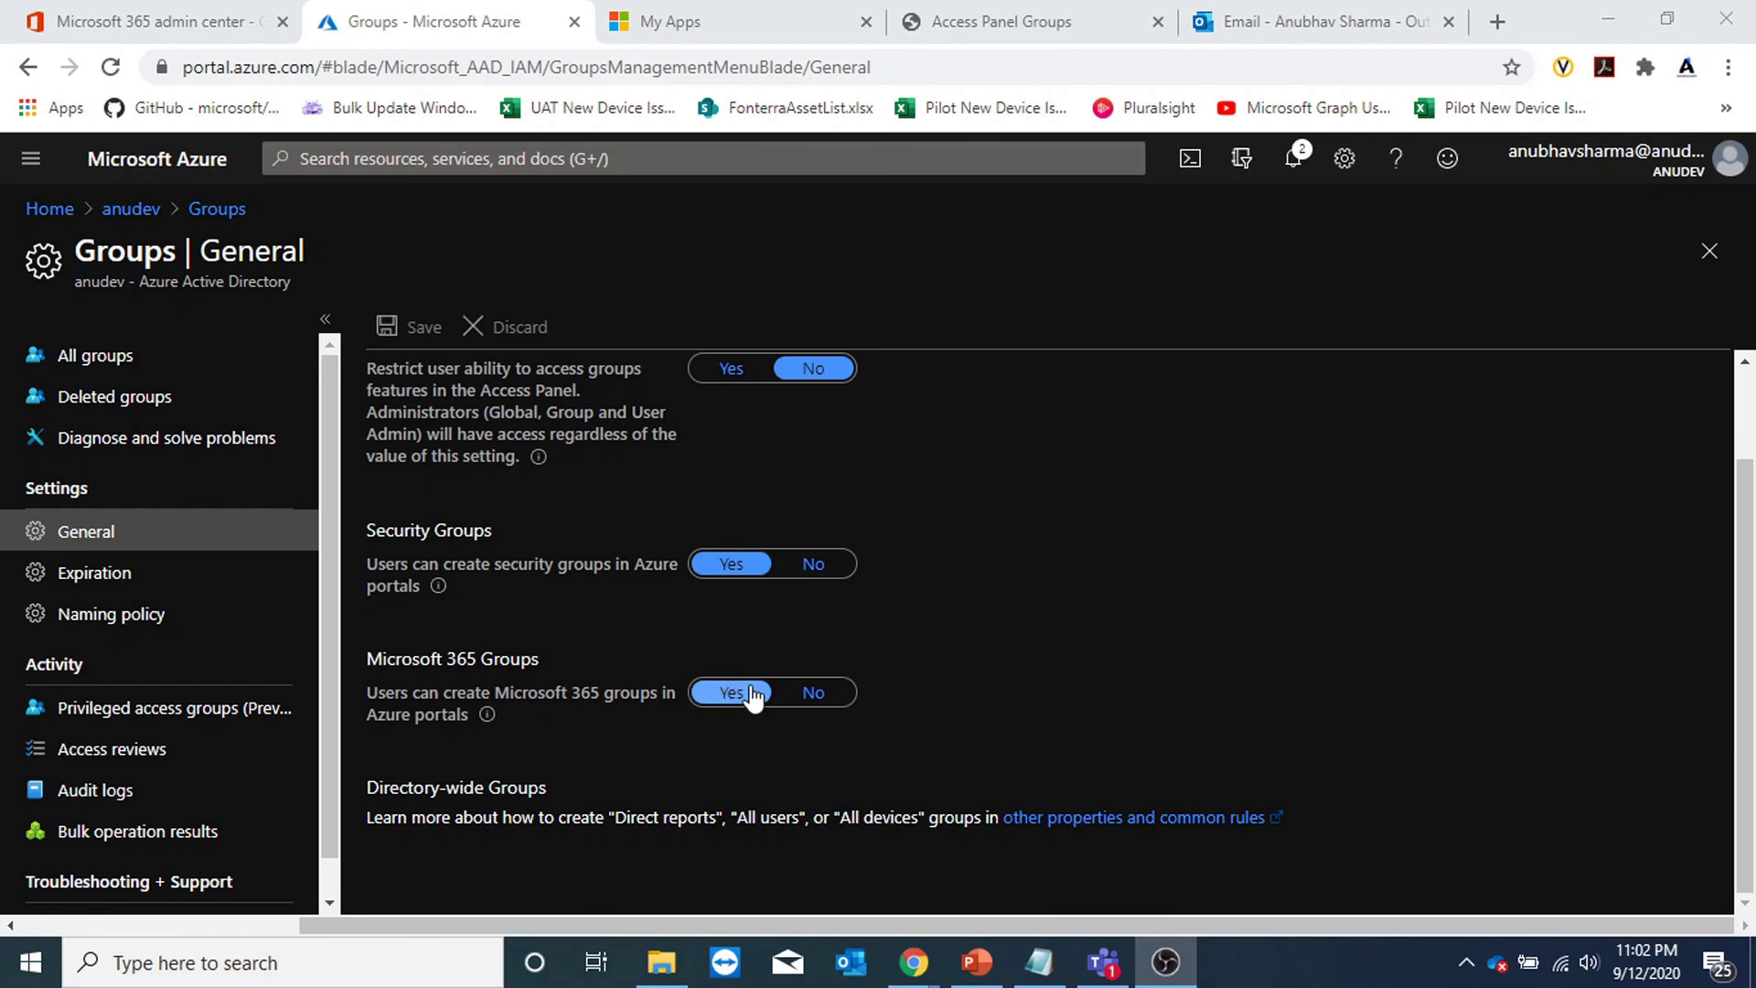
{"action": "mouse_move", "coordinate": [433, 601]}
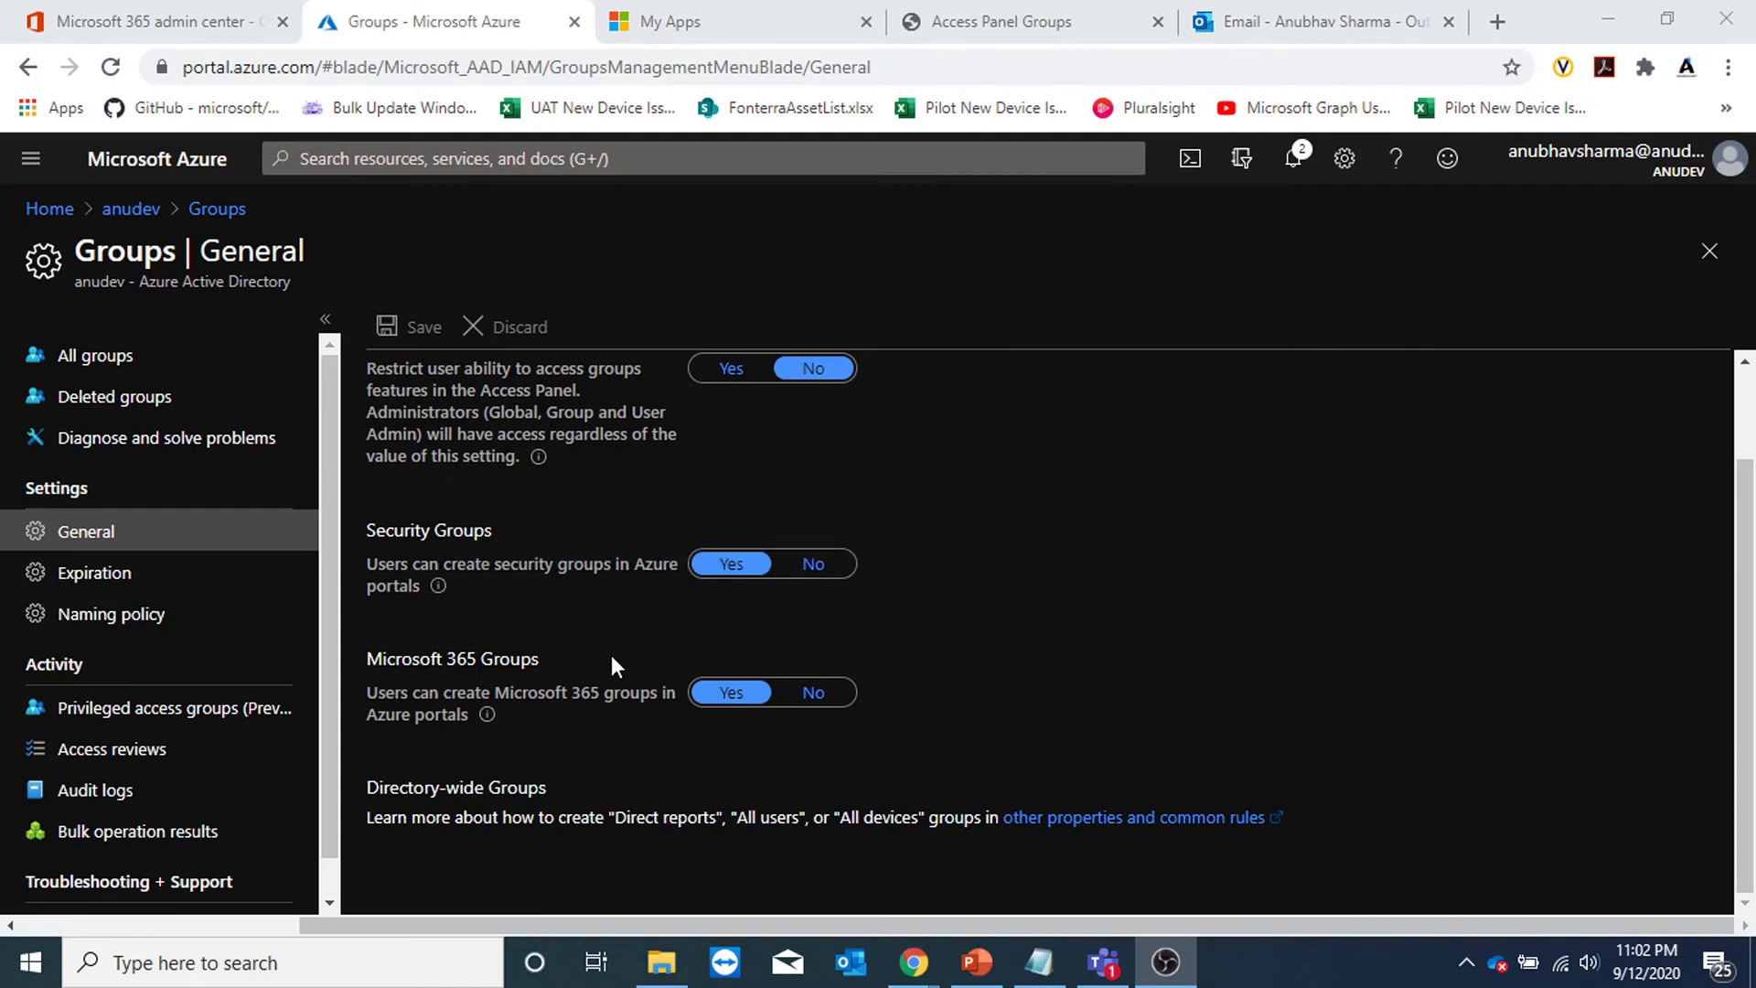
{"action": "key", "text": "alt+Tab"}
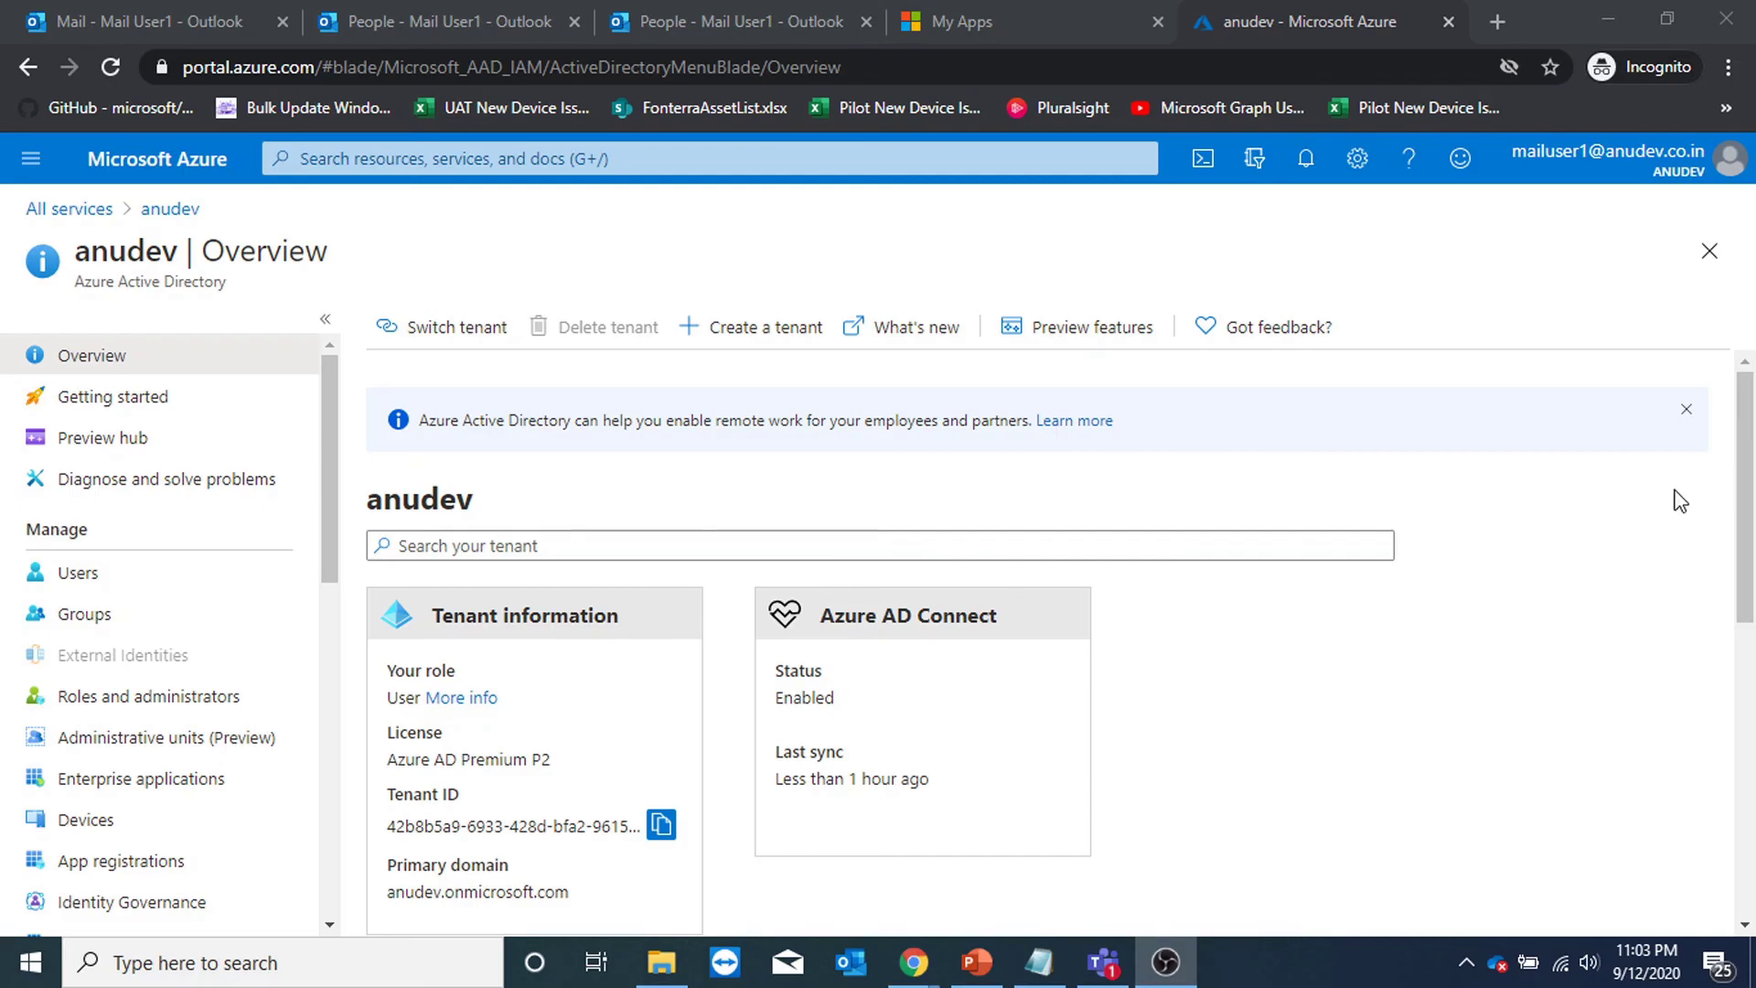
As the test user, start a new group and set its type to Microsoft 365, trying Security in between.
{"action": "left_click", "coordinate": [111, 618]}
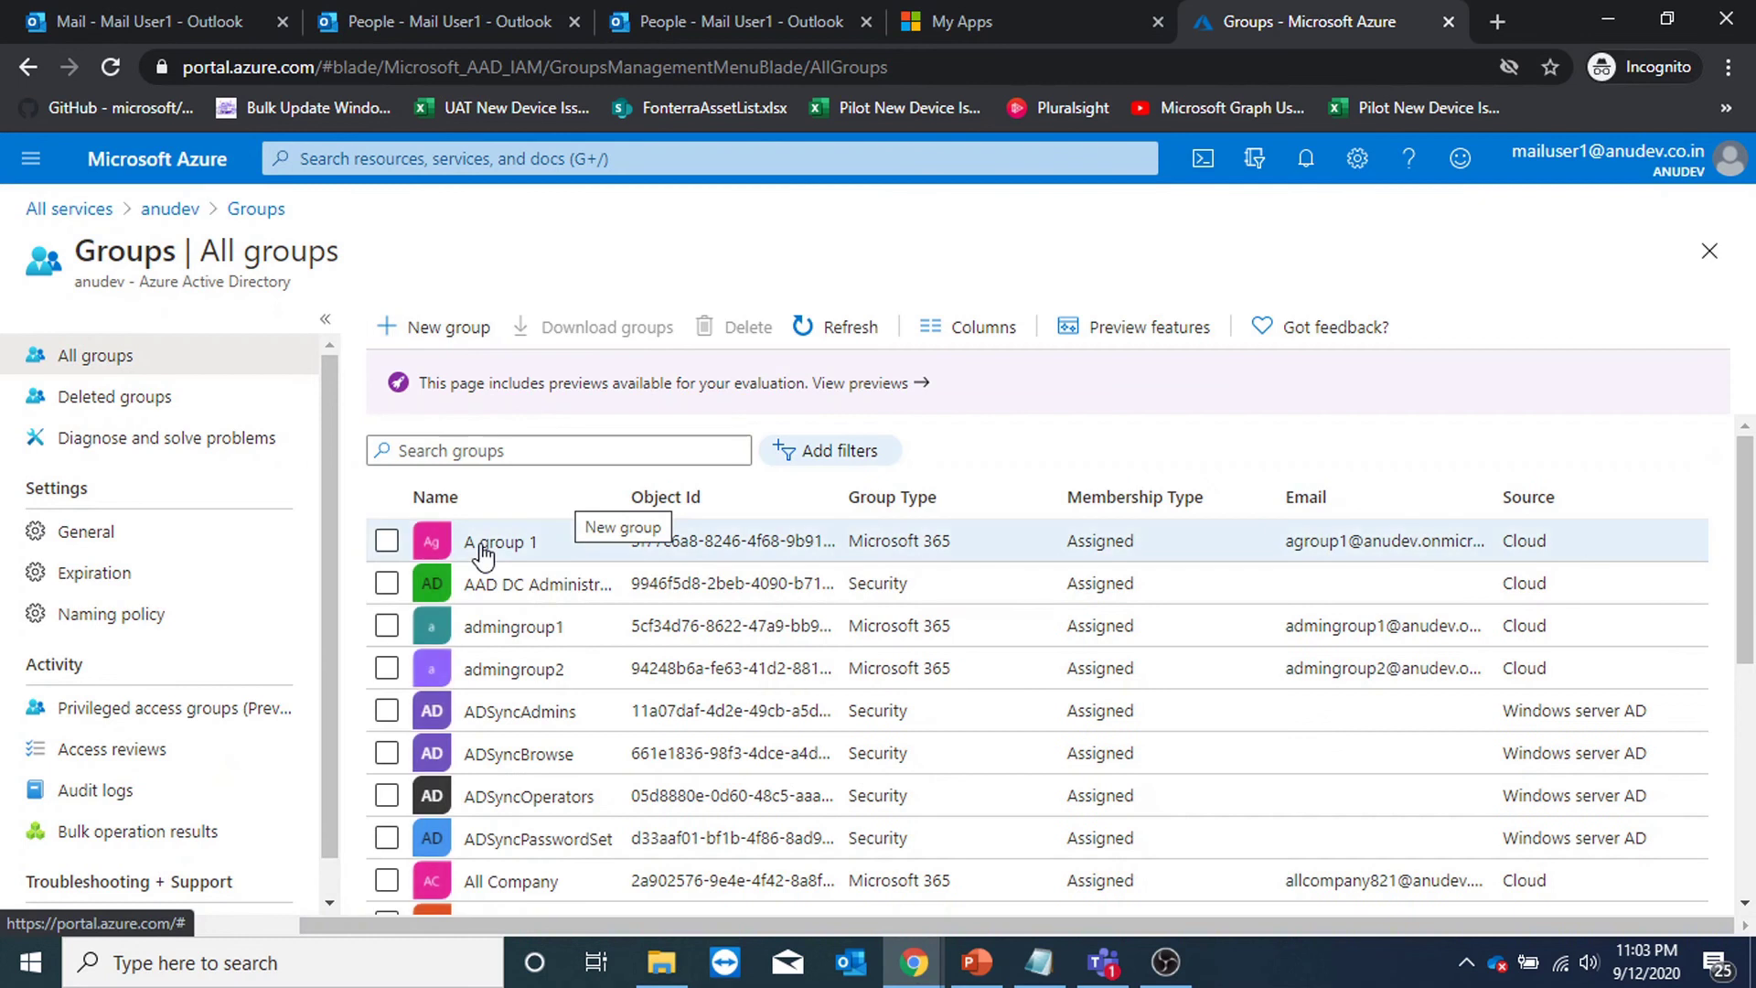
{"action": "left_click", "coordinate": [462, 332]}
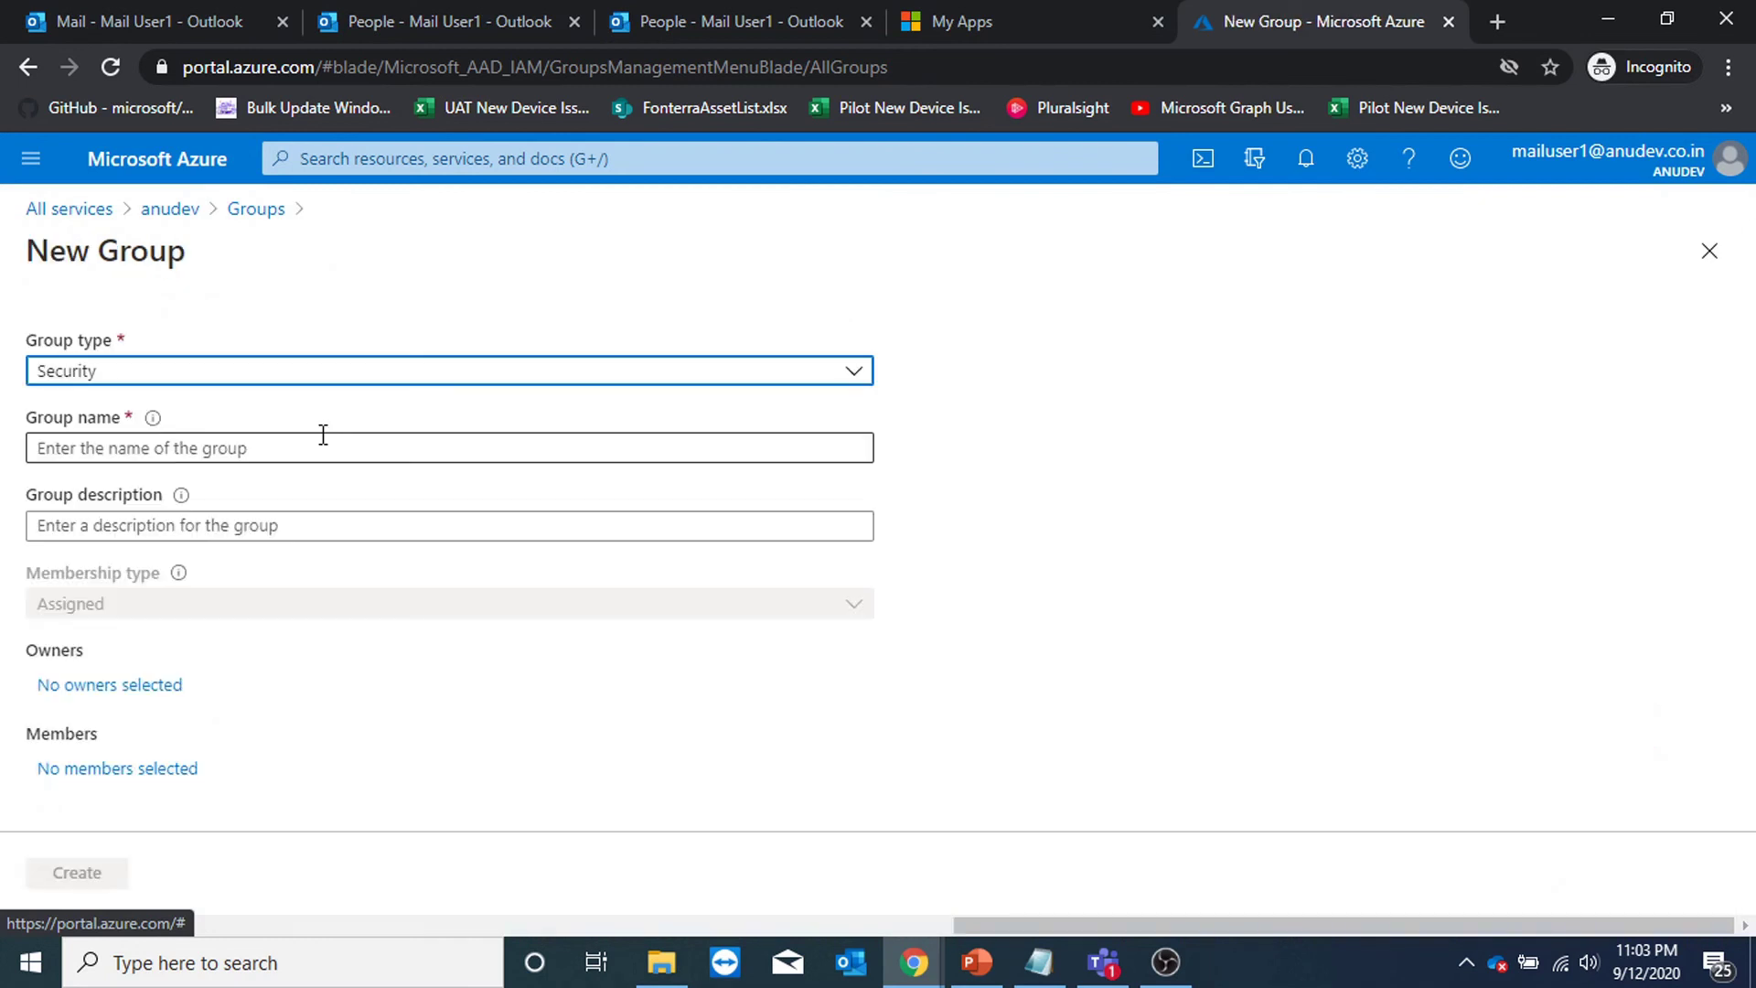
{"action": "left_click", "coordinate": [309, 382]}
{"action": "left_click", "coordinate": [271, 443]}
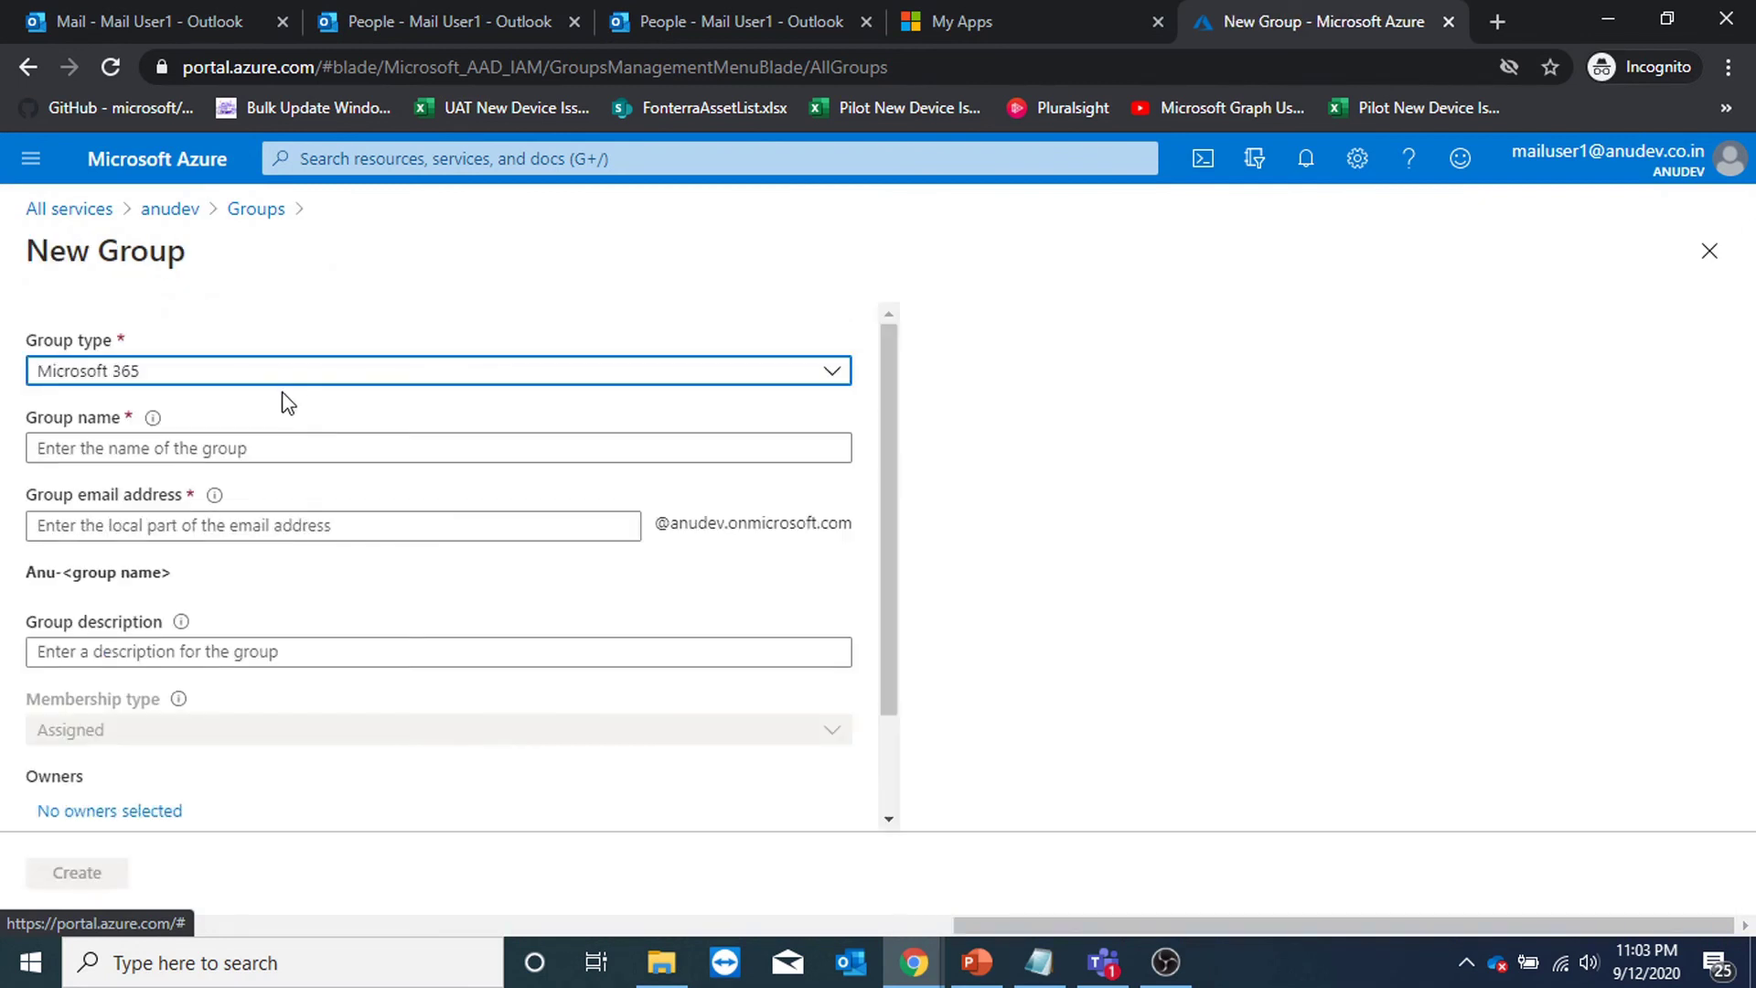
{"action": "scroll", "coordinate": [498, 561], "scroll_direction": "down", "scroll_amount": 3}
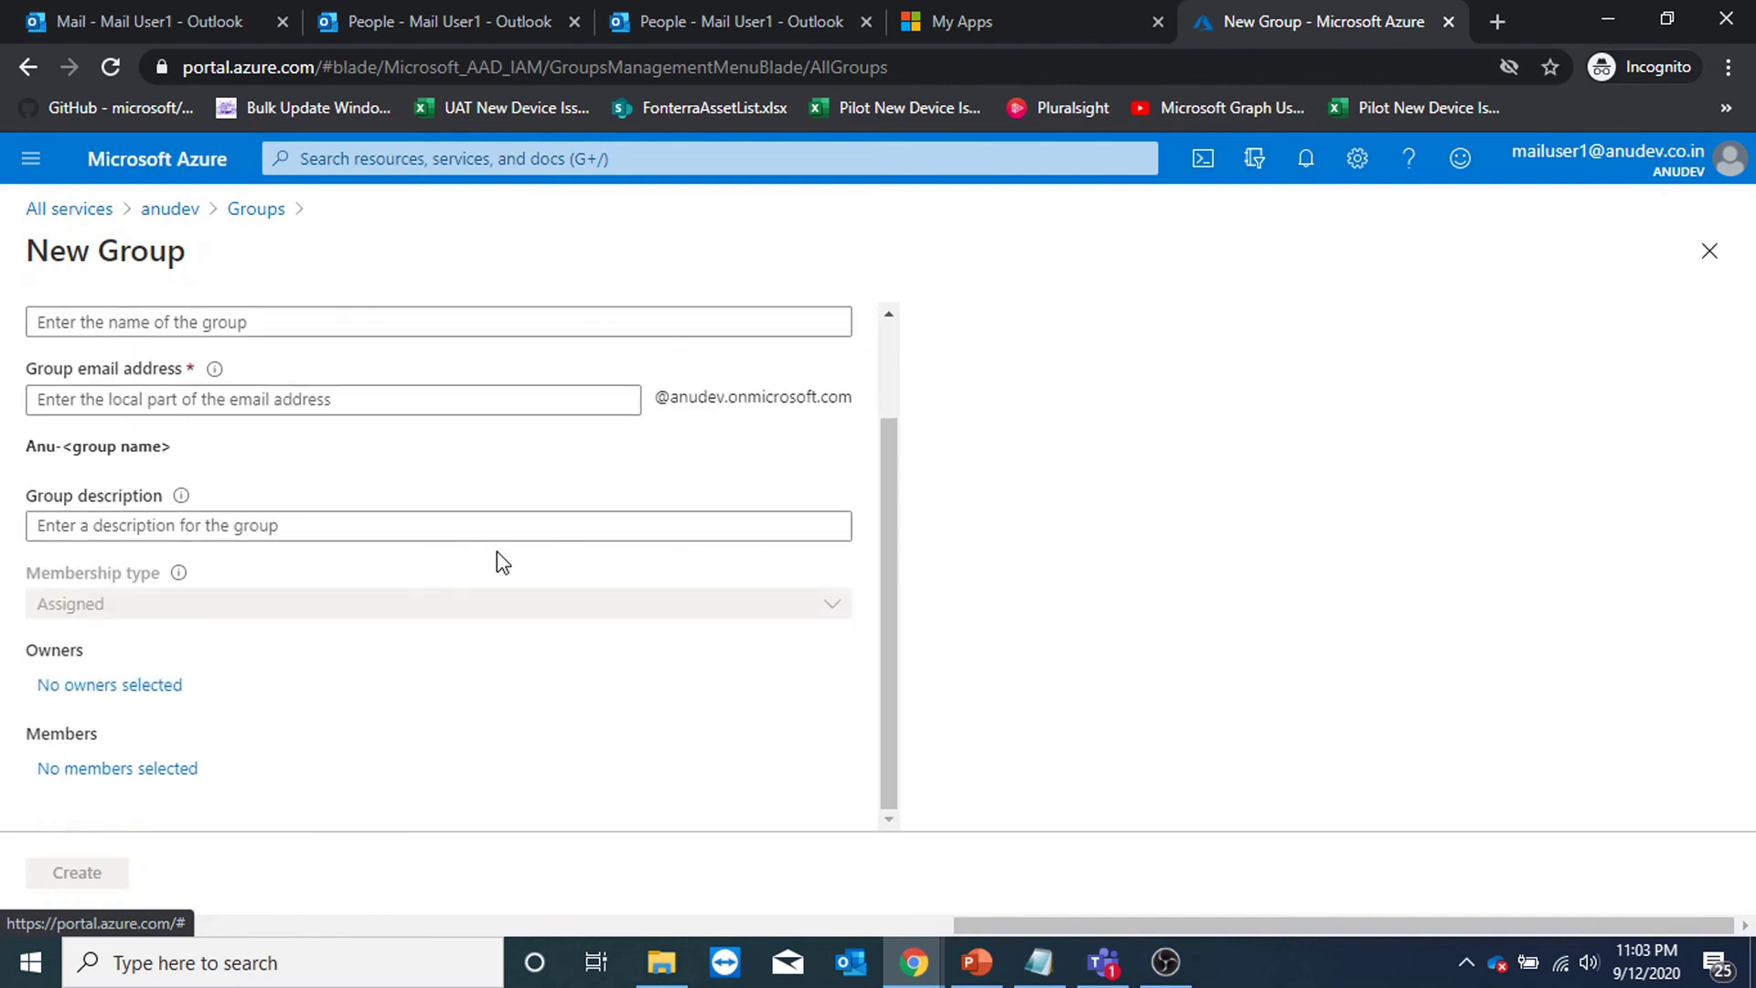
{"action": "scroll", "coordinate": [498, 561], "scroll_direction": "up", "scroll_amount": 3}
{"action": "left_click", "coordinate": [332, 373]}
{"action": "left_click", "coordinate": [311, 403]}
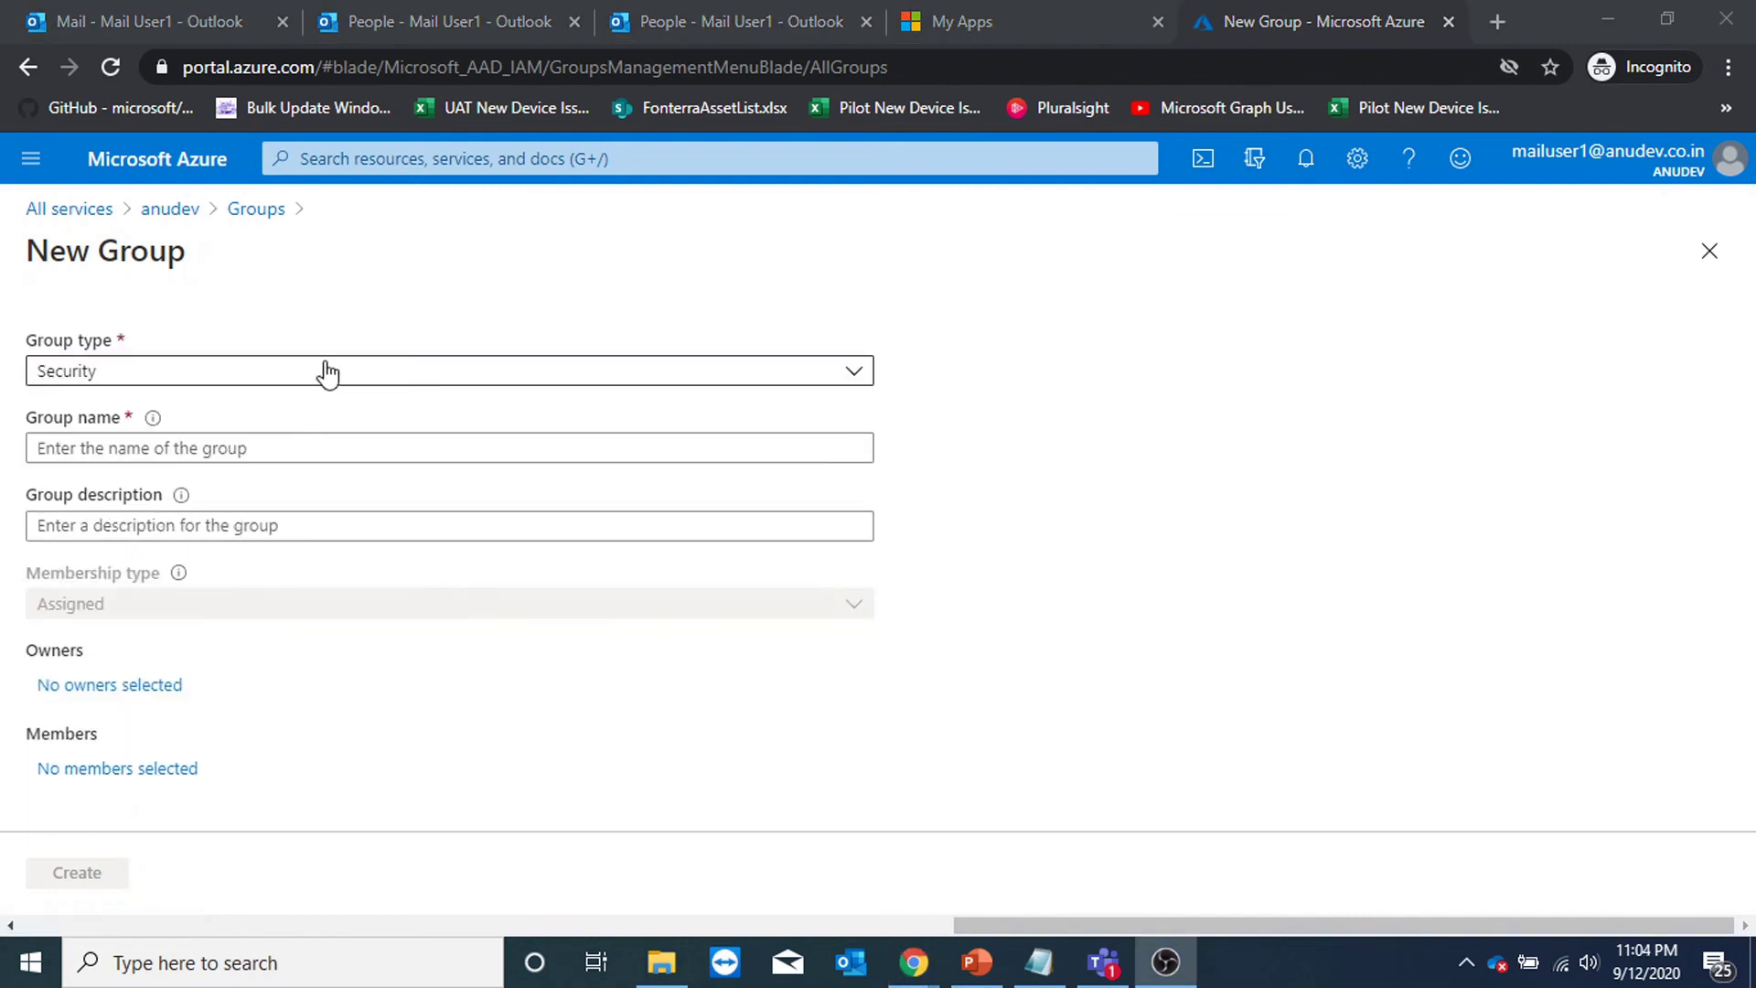
{"action": "left_click", "coordinate": [325, 373]}
{"action": "left_click", "coordinate": [235, 446]}
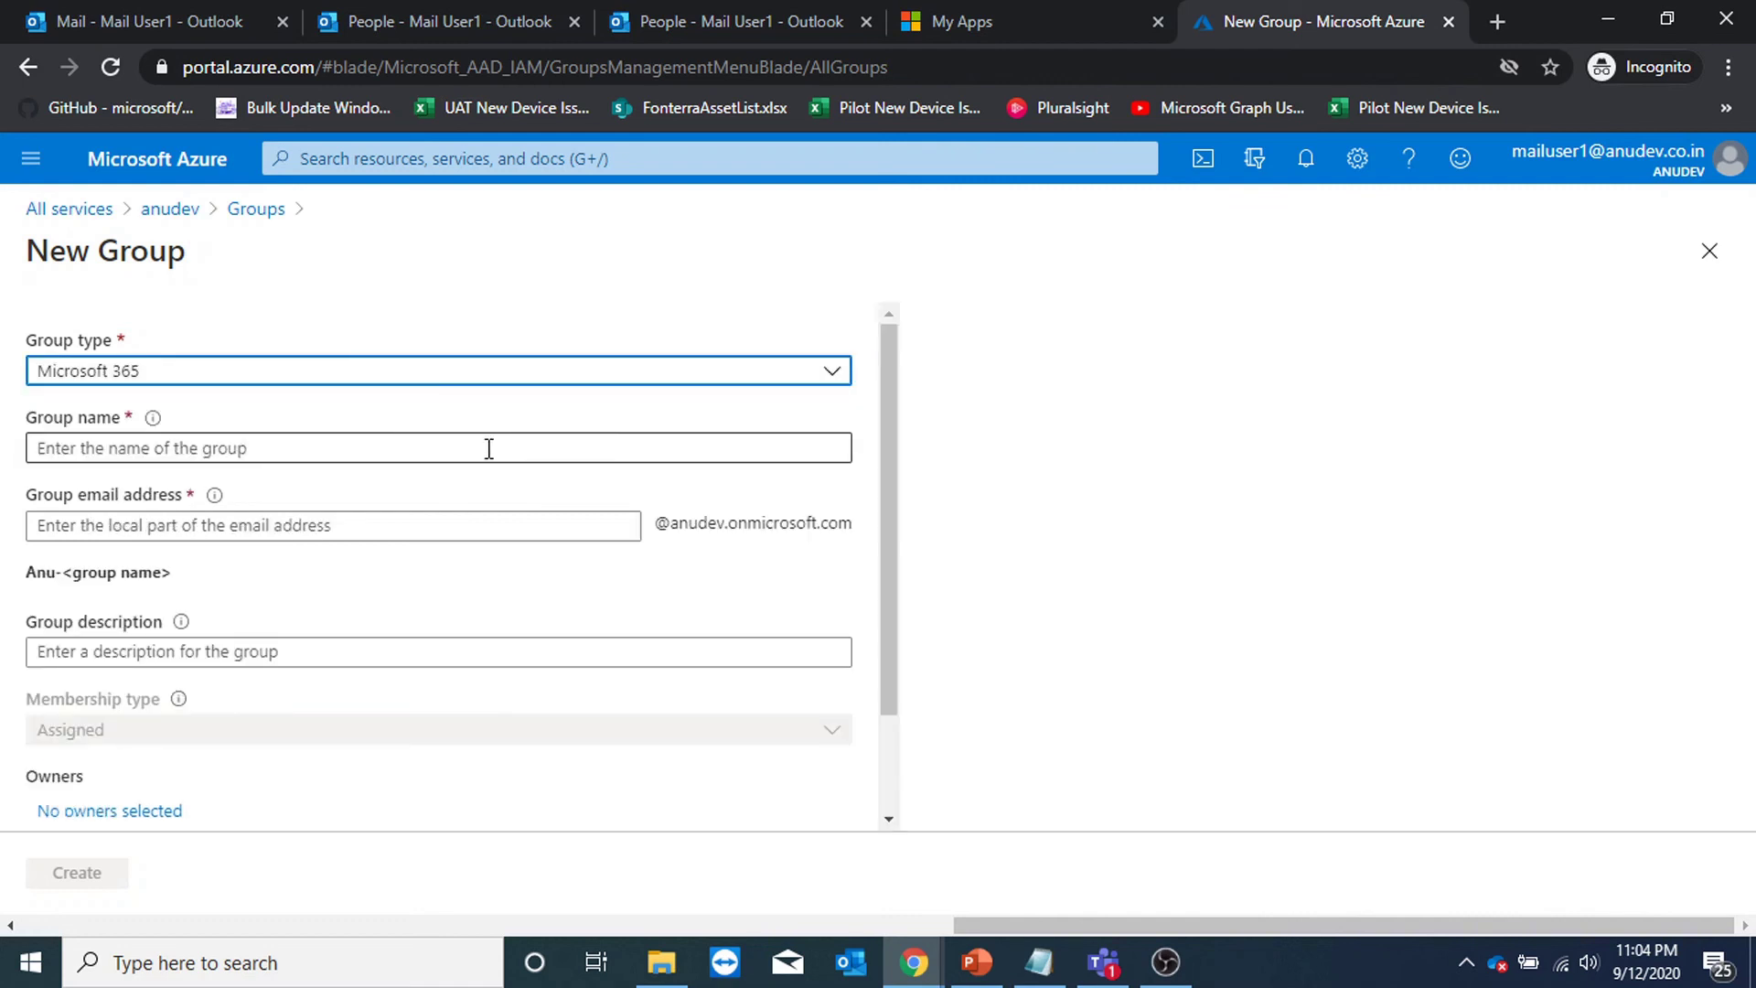
Put focus in the group name field, dismiss its suggestions, and look over the rest of the form.
{"action": "left_click", "coordinate": [491, 450]}
{"action": "left_click", "coordinate": [567, 420]}
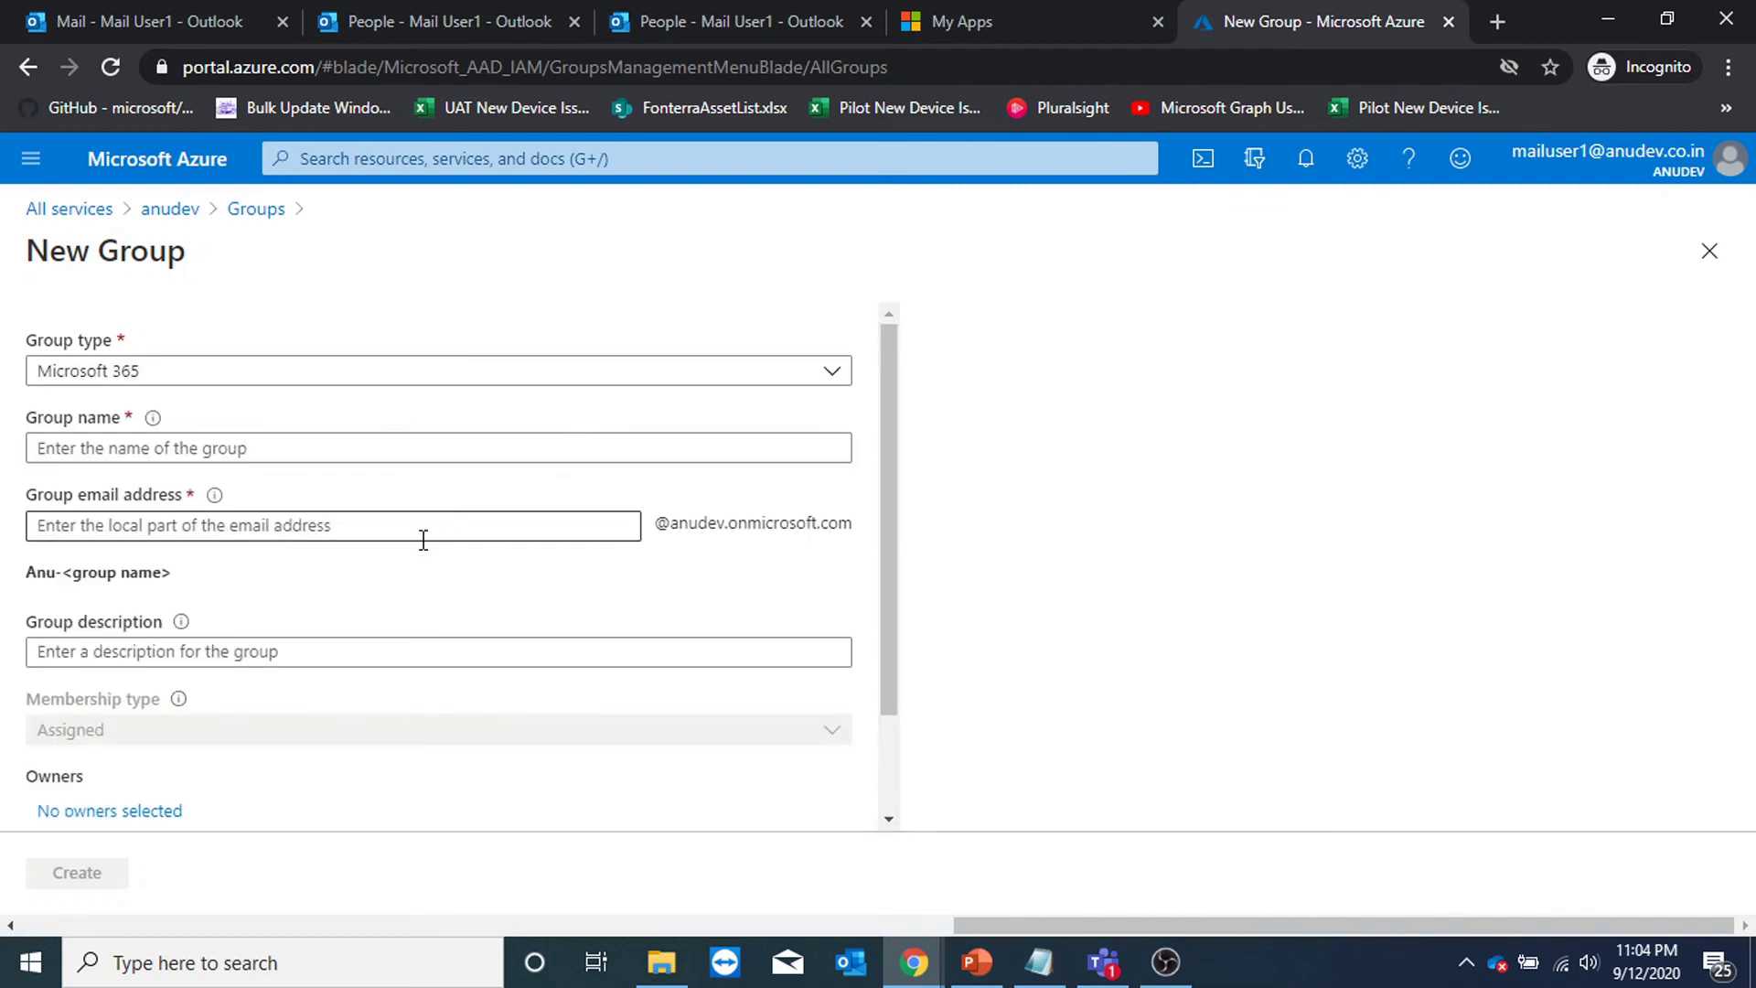
{"action": "scroll", "coordinate": [384, 613], "scroll_direction": "down", "scroll_amount": 1}
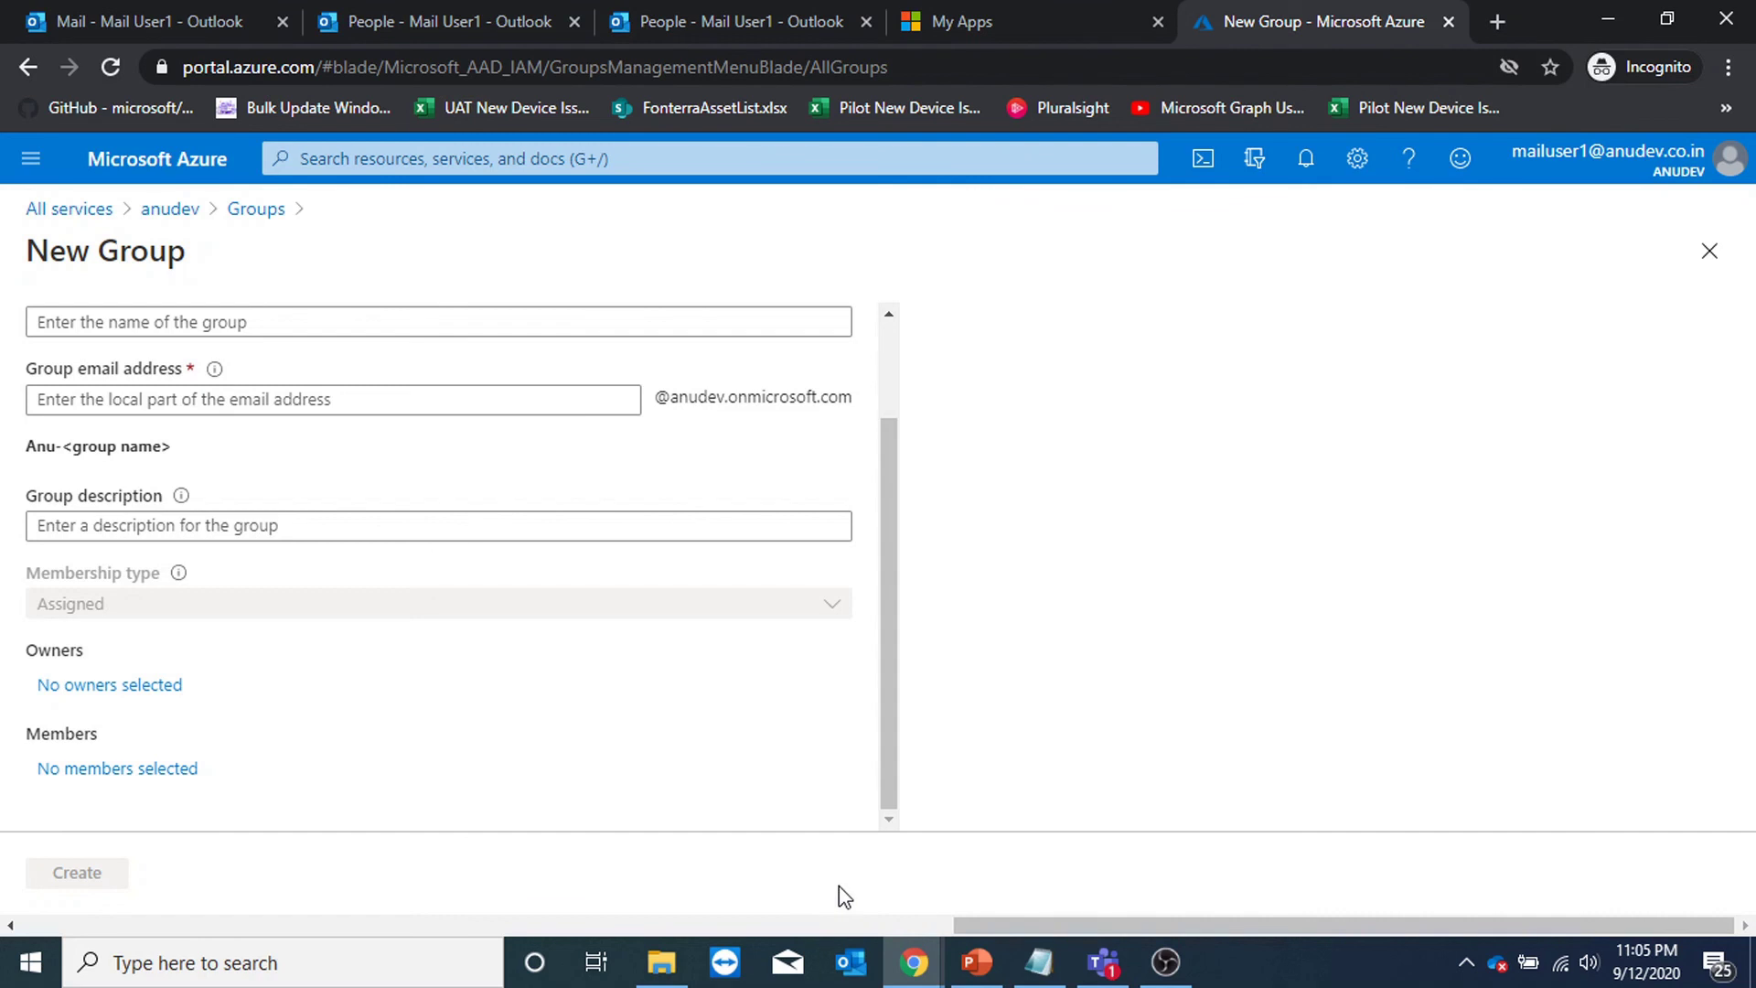
{"action": "mouse_move", "coordinate": [914, 962]}
{"action": "left_click", "coordinate": [773, 858]}
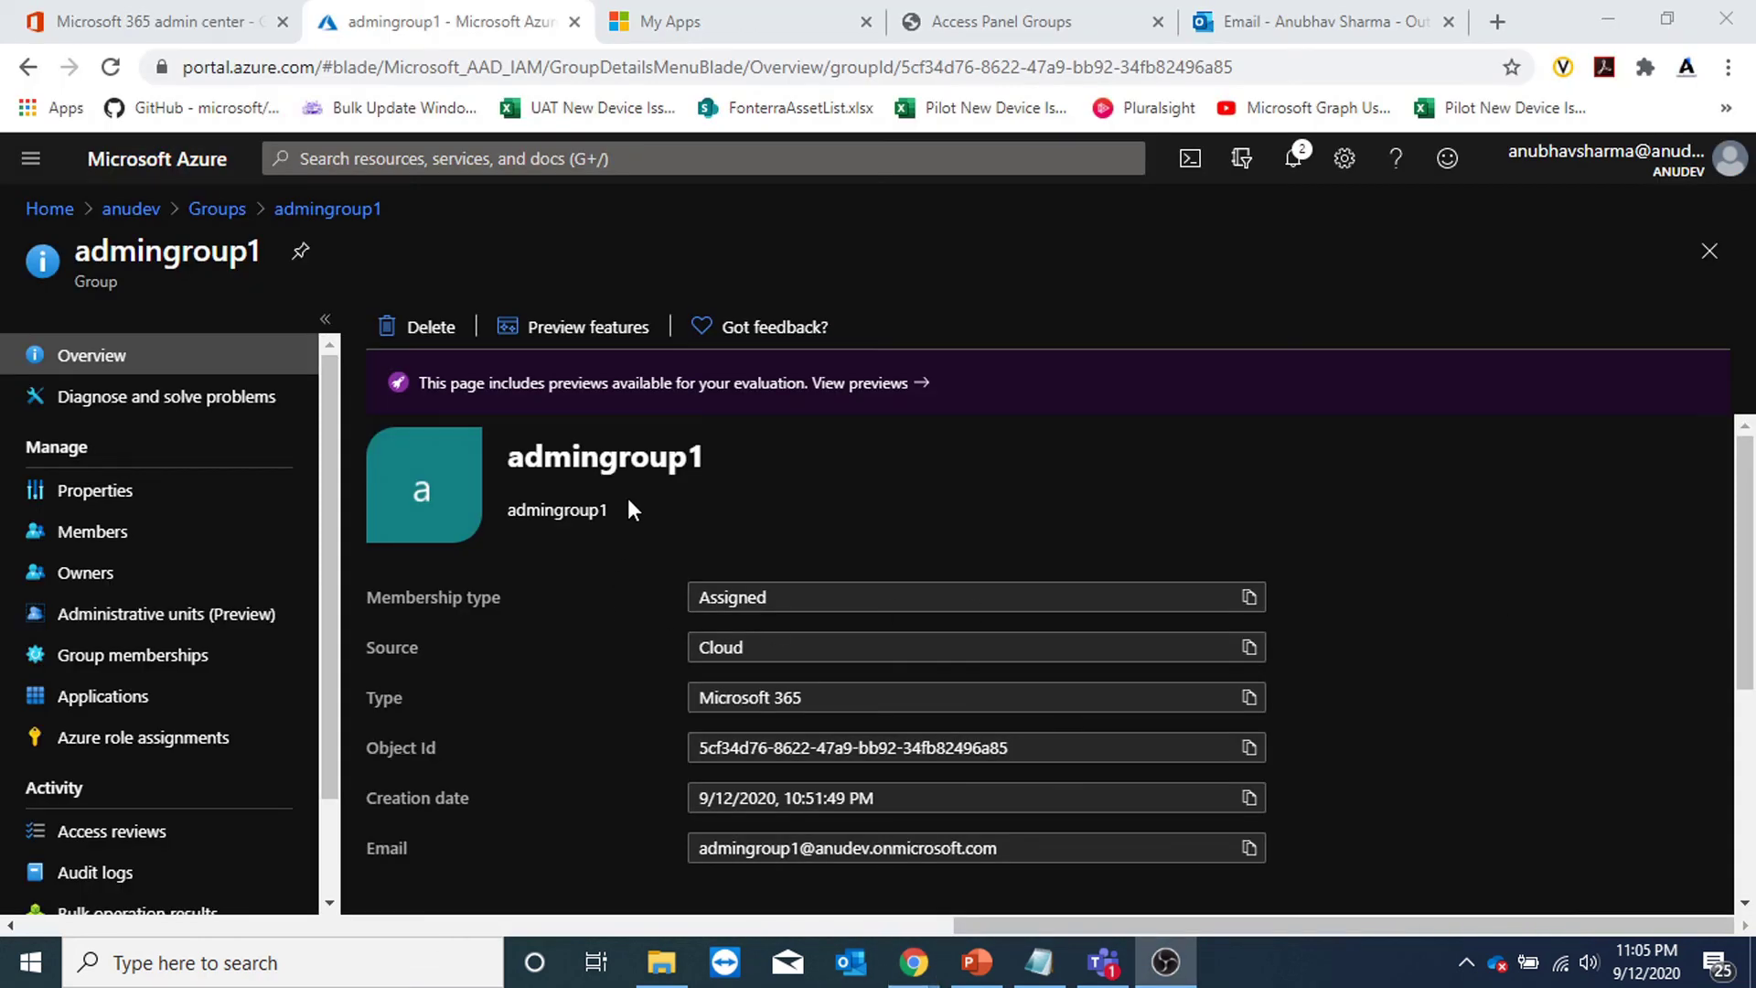
Open admingroup1's Properties and switch its membership type to Dynamic User.
{"action": "left_click_drag", "start_coordinate": [514, 457], "coordinate": [738, 458]}
{"action": "left_click", "coordinate": [776, 459]}
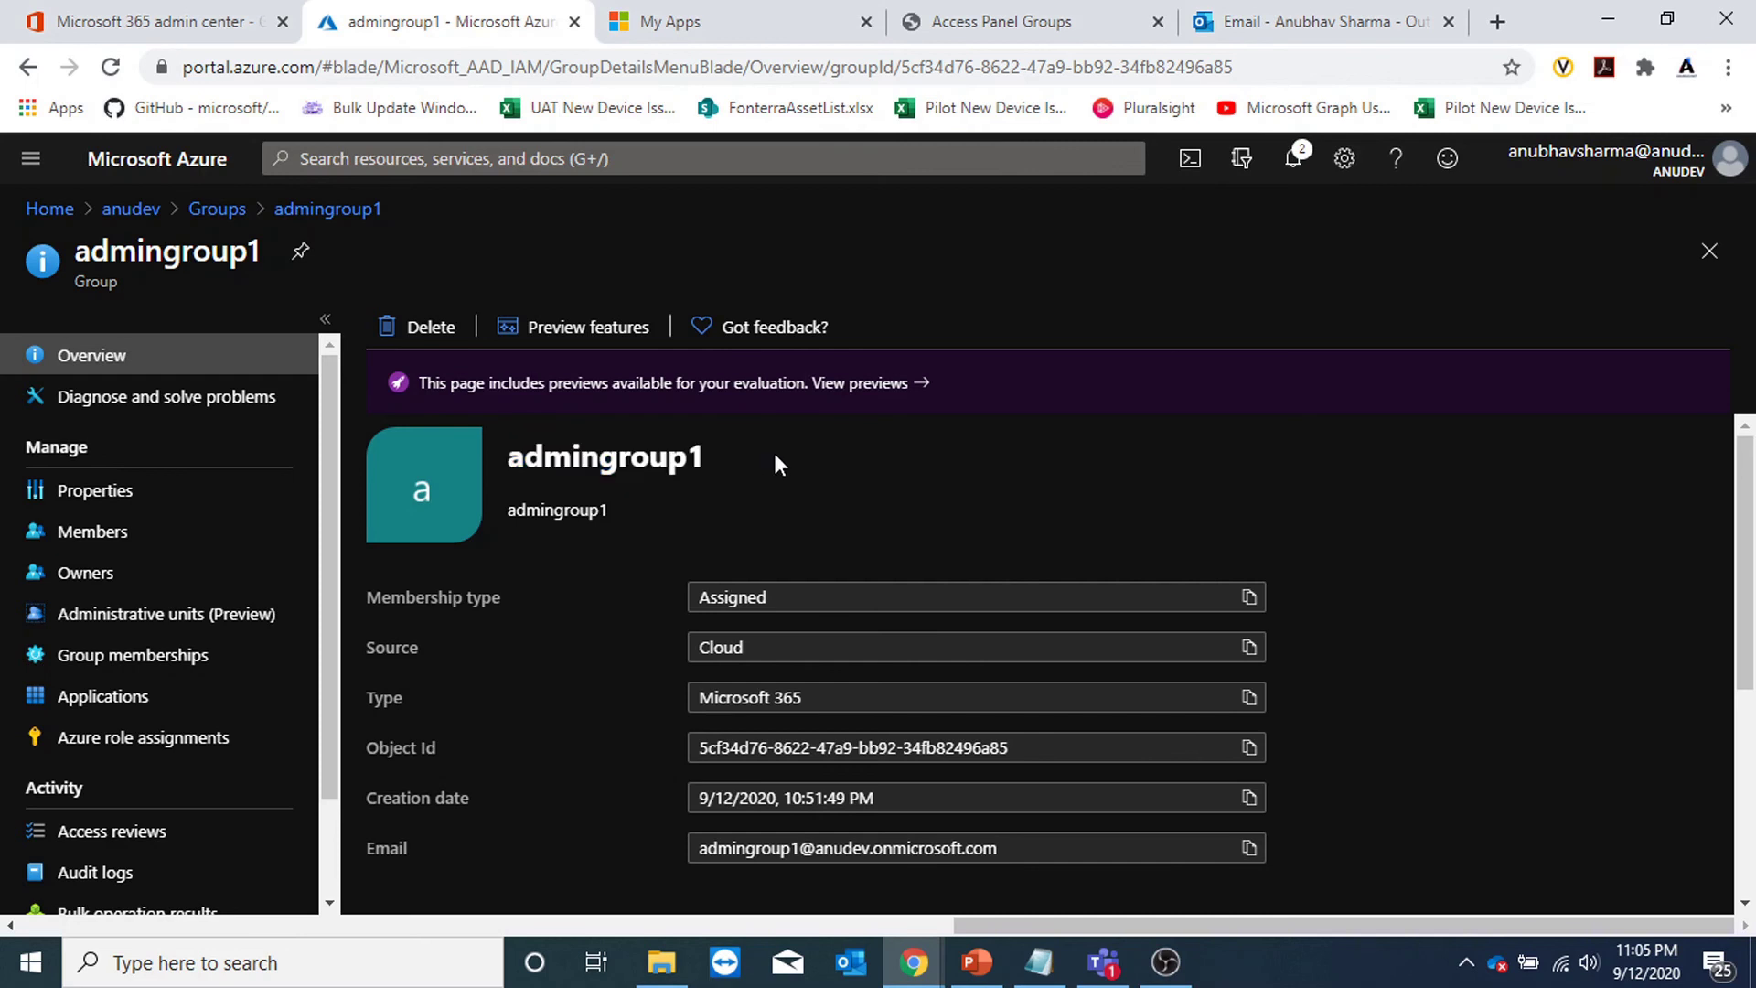
{"action": "scroll", "coordinate": [726, 485], "scroll_direction": "down", "scroll_amount": 3}
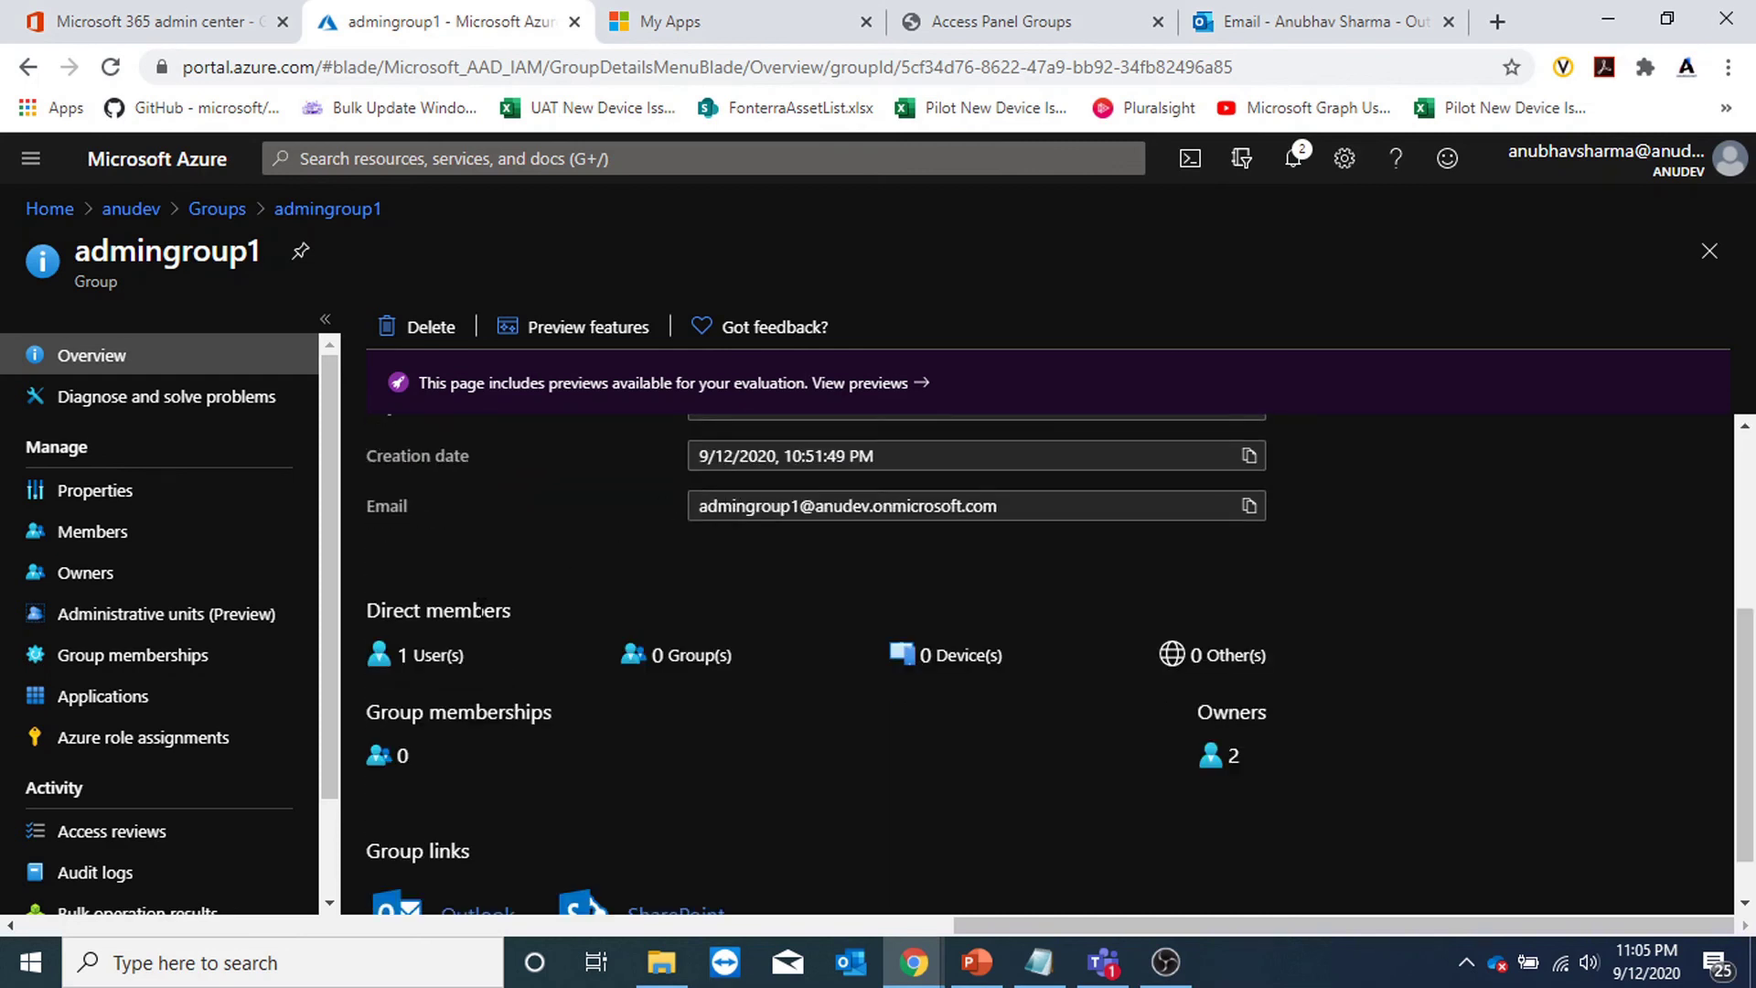
{"action": "scroll", "coordinate": [479, 611], "scroll_direction": "up", "scroll_amount": 3}
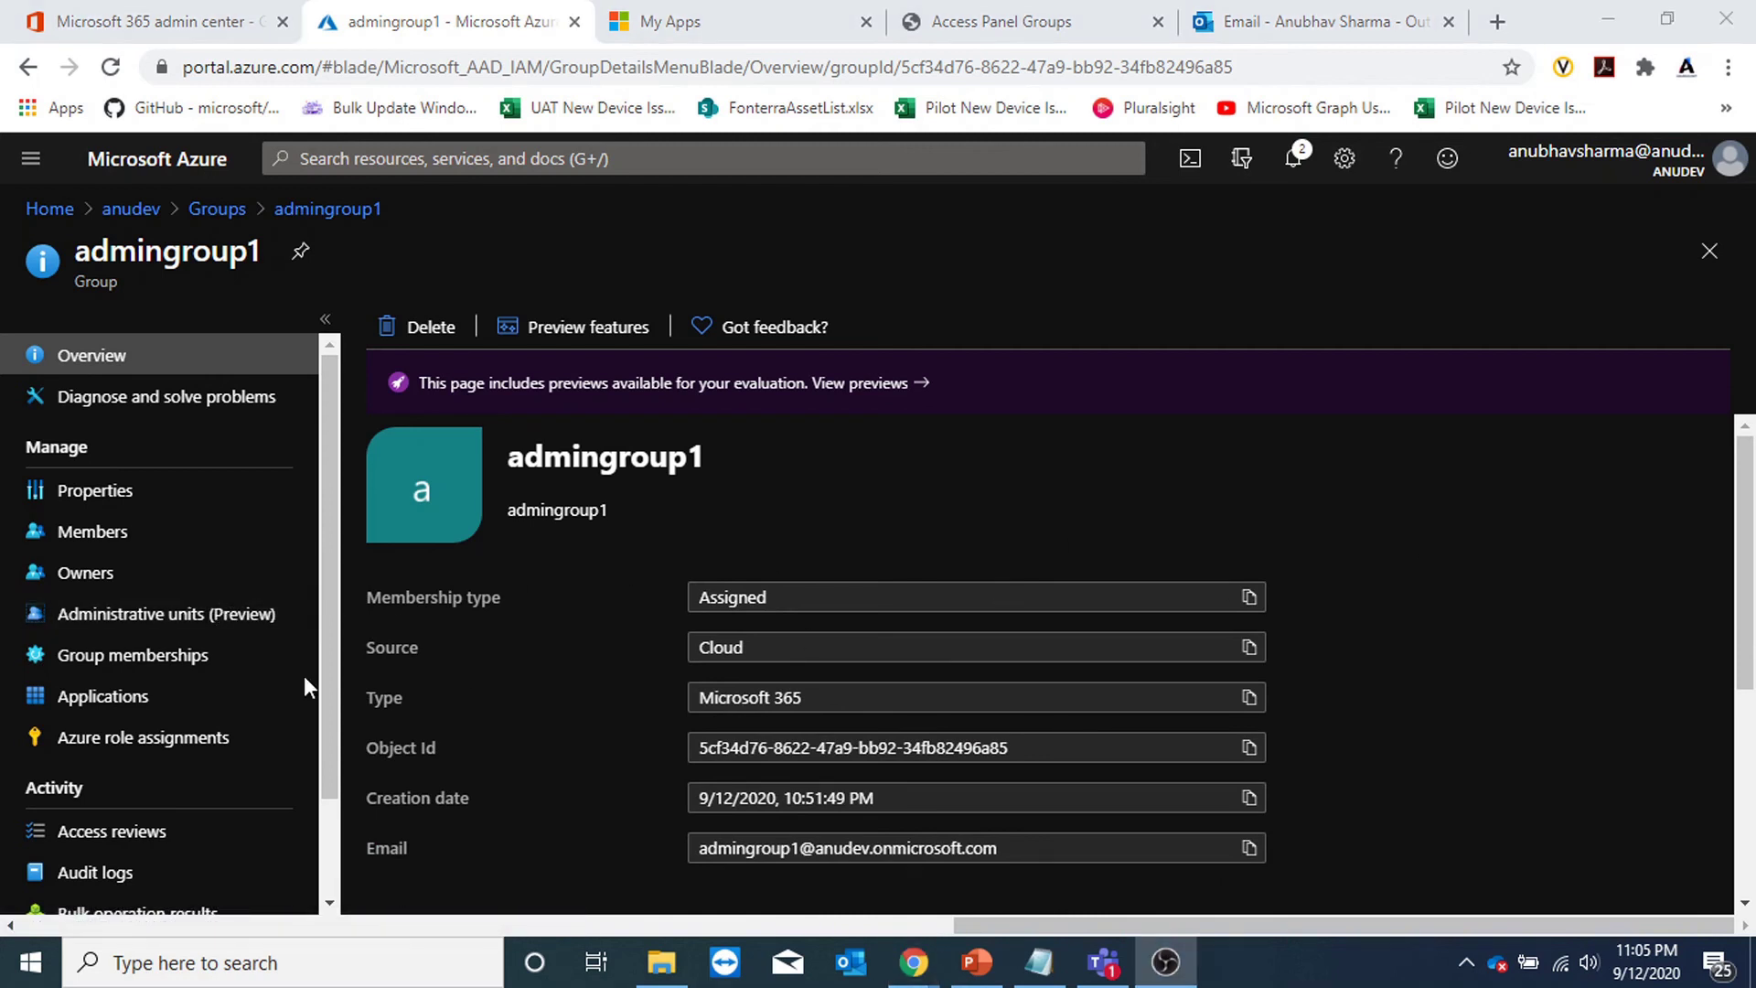
{"action": "left_click", "coordinate": [121, 494]}
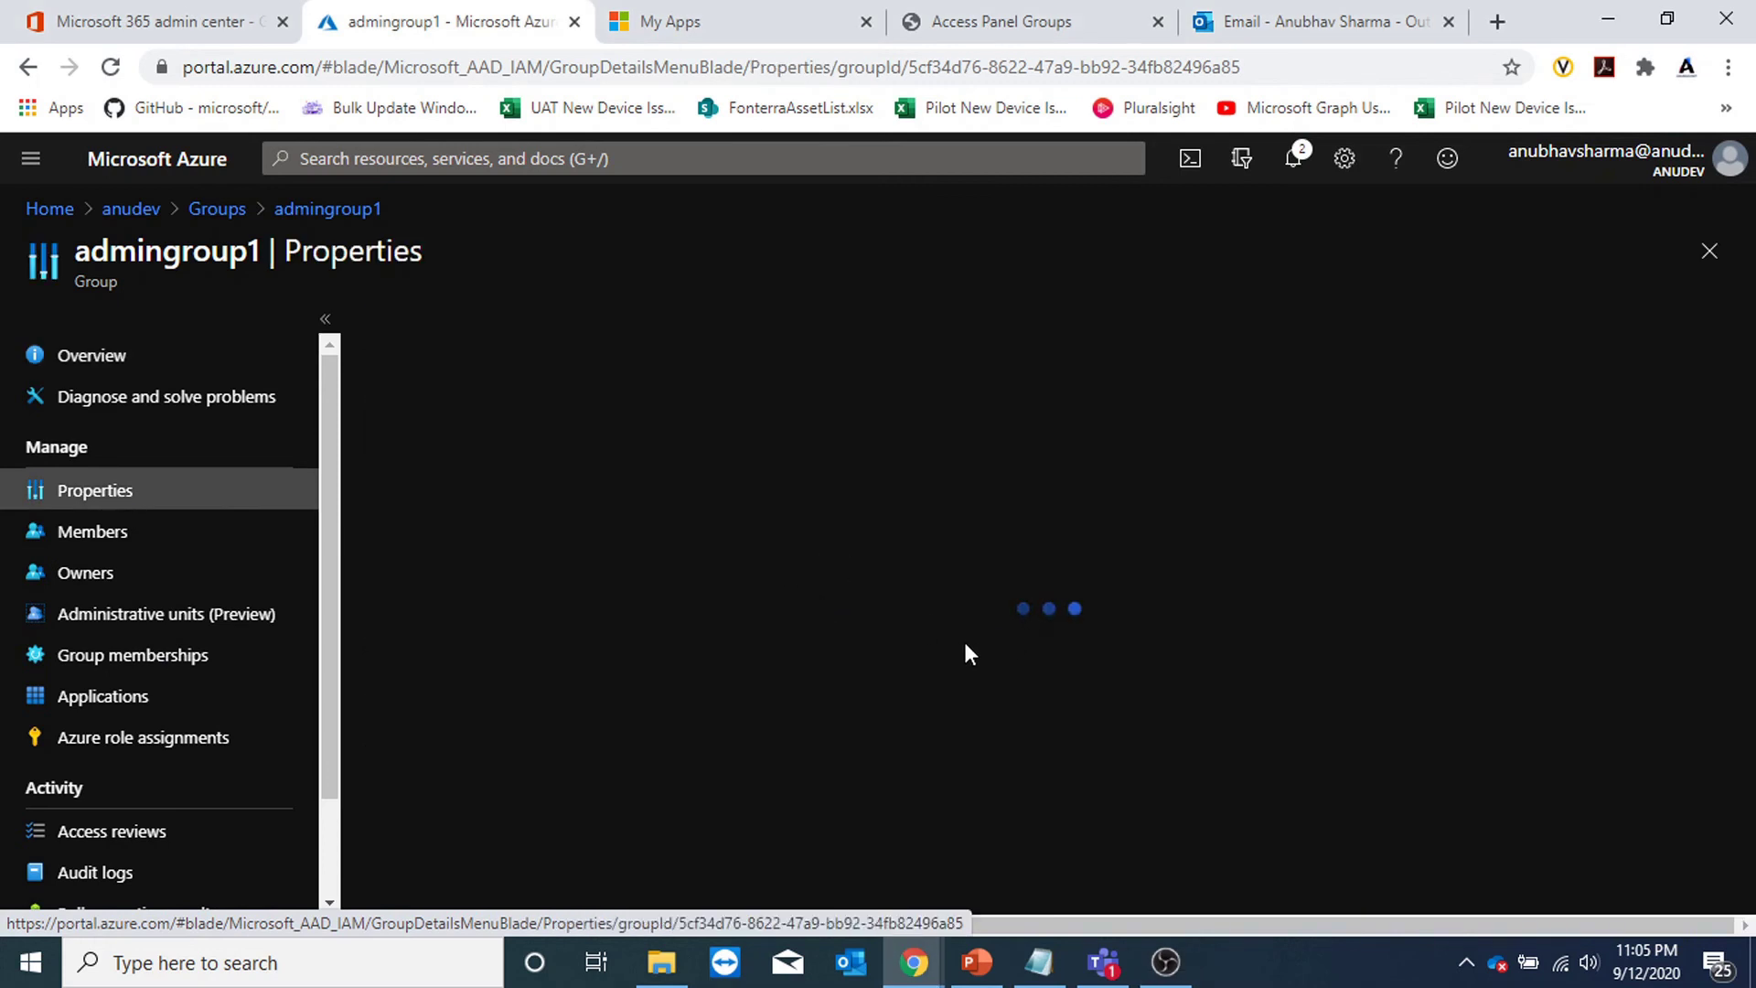
{"action": "left_click", "coordinate": [725, 677]}
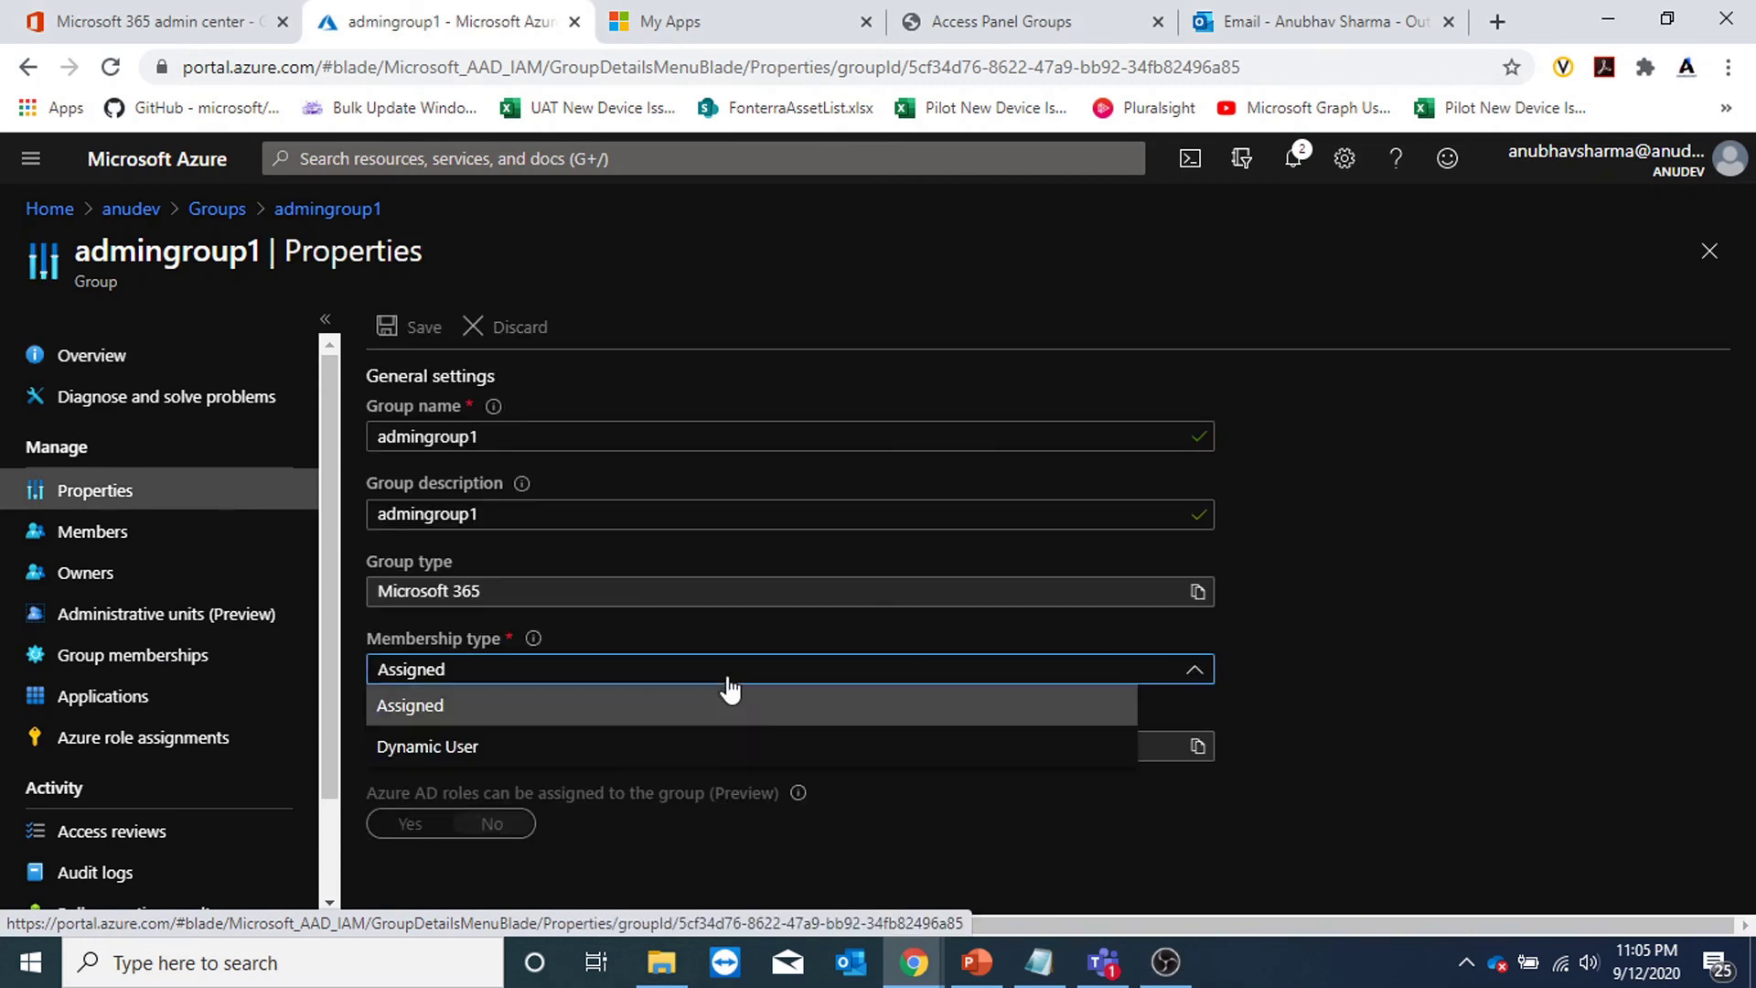
{"action": "left_click", "coordinate": [593, 742]}
{"action": "scroll", "coordinate": [1332, 635], "scroll_direction": "down", "scroll_amount": 1}
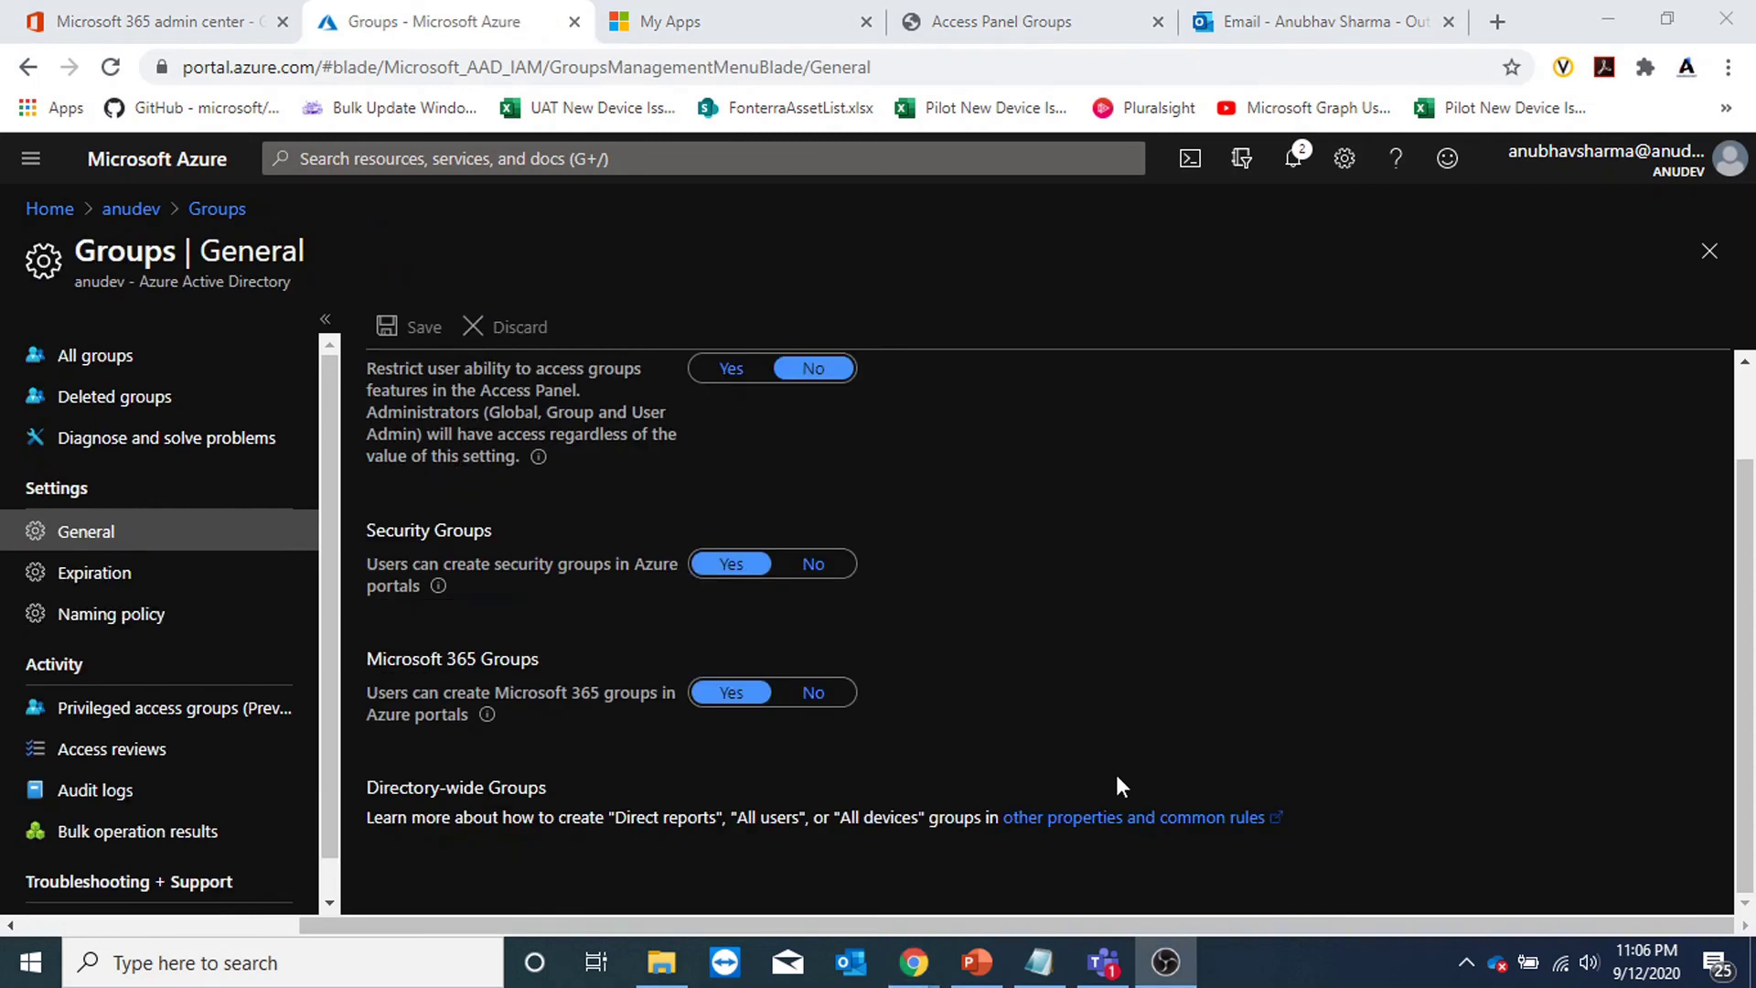
Set both 'Users can create security groups' and 'Microsoft 365 groups' to No and save.
{"action": "left_click", "coordinate": [819, 565]}
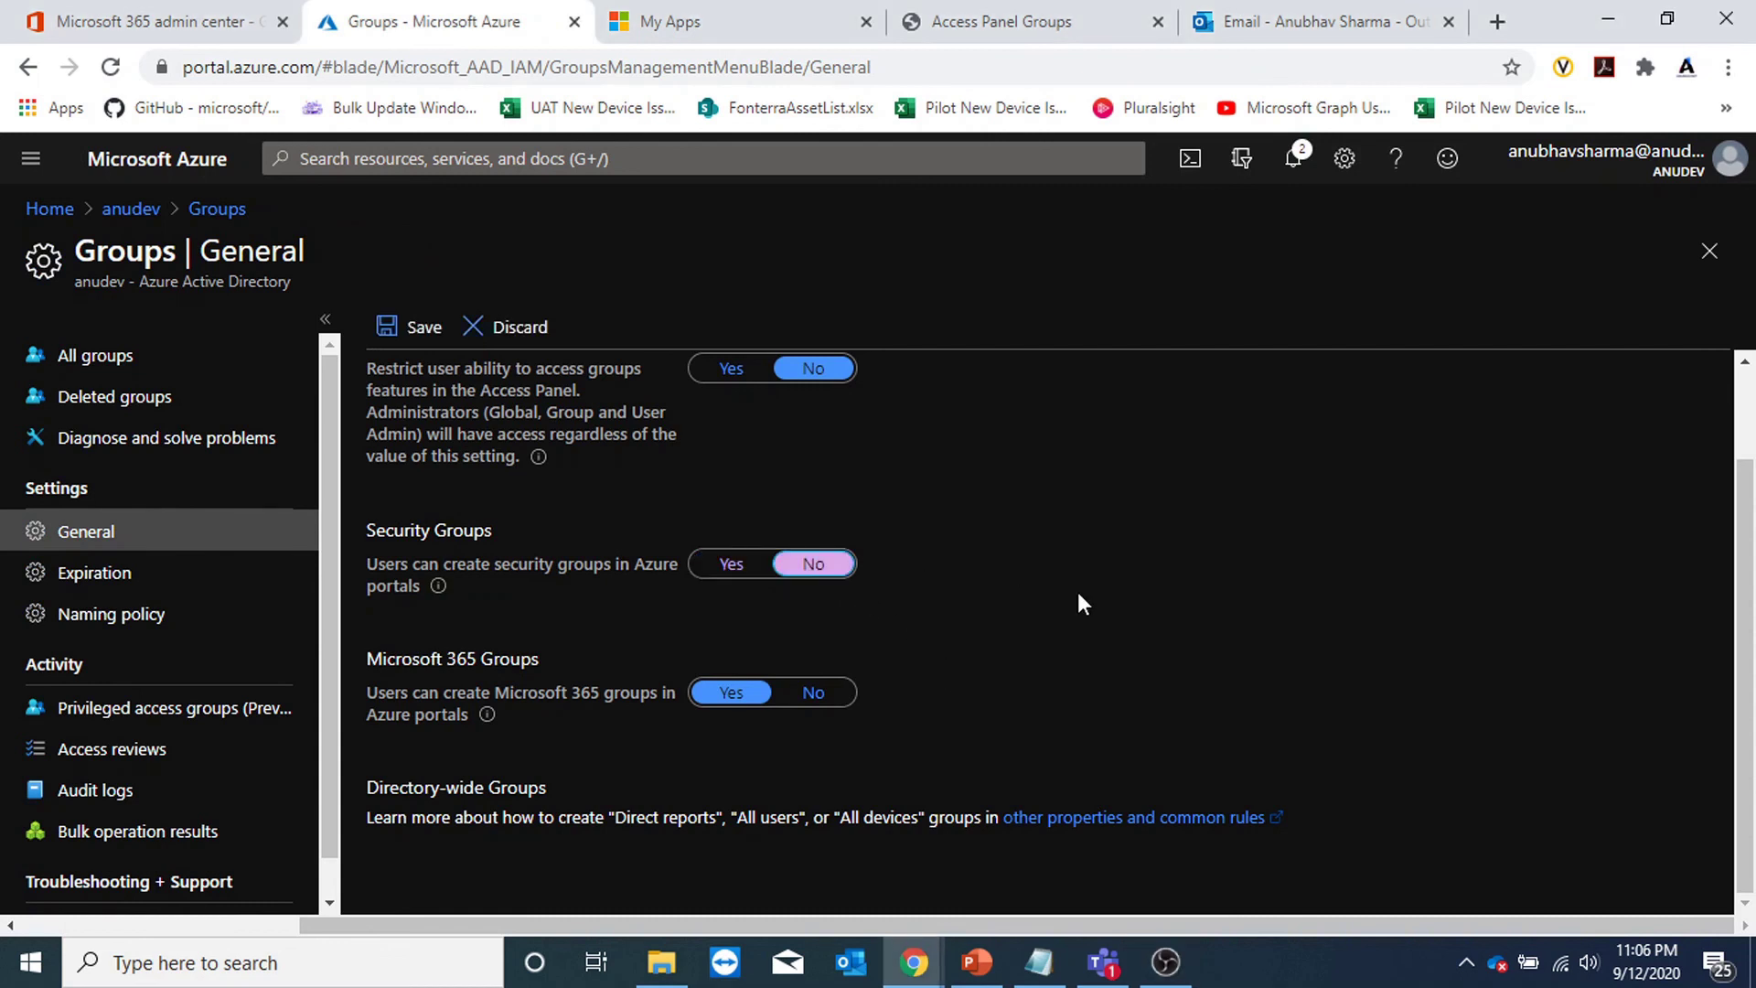
{"action": "left_click", "coordinate": [819, 697]}
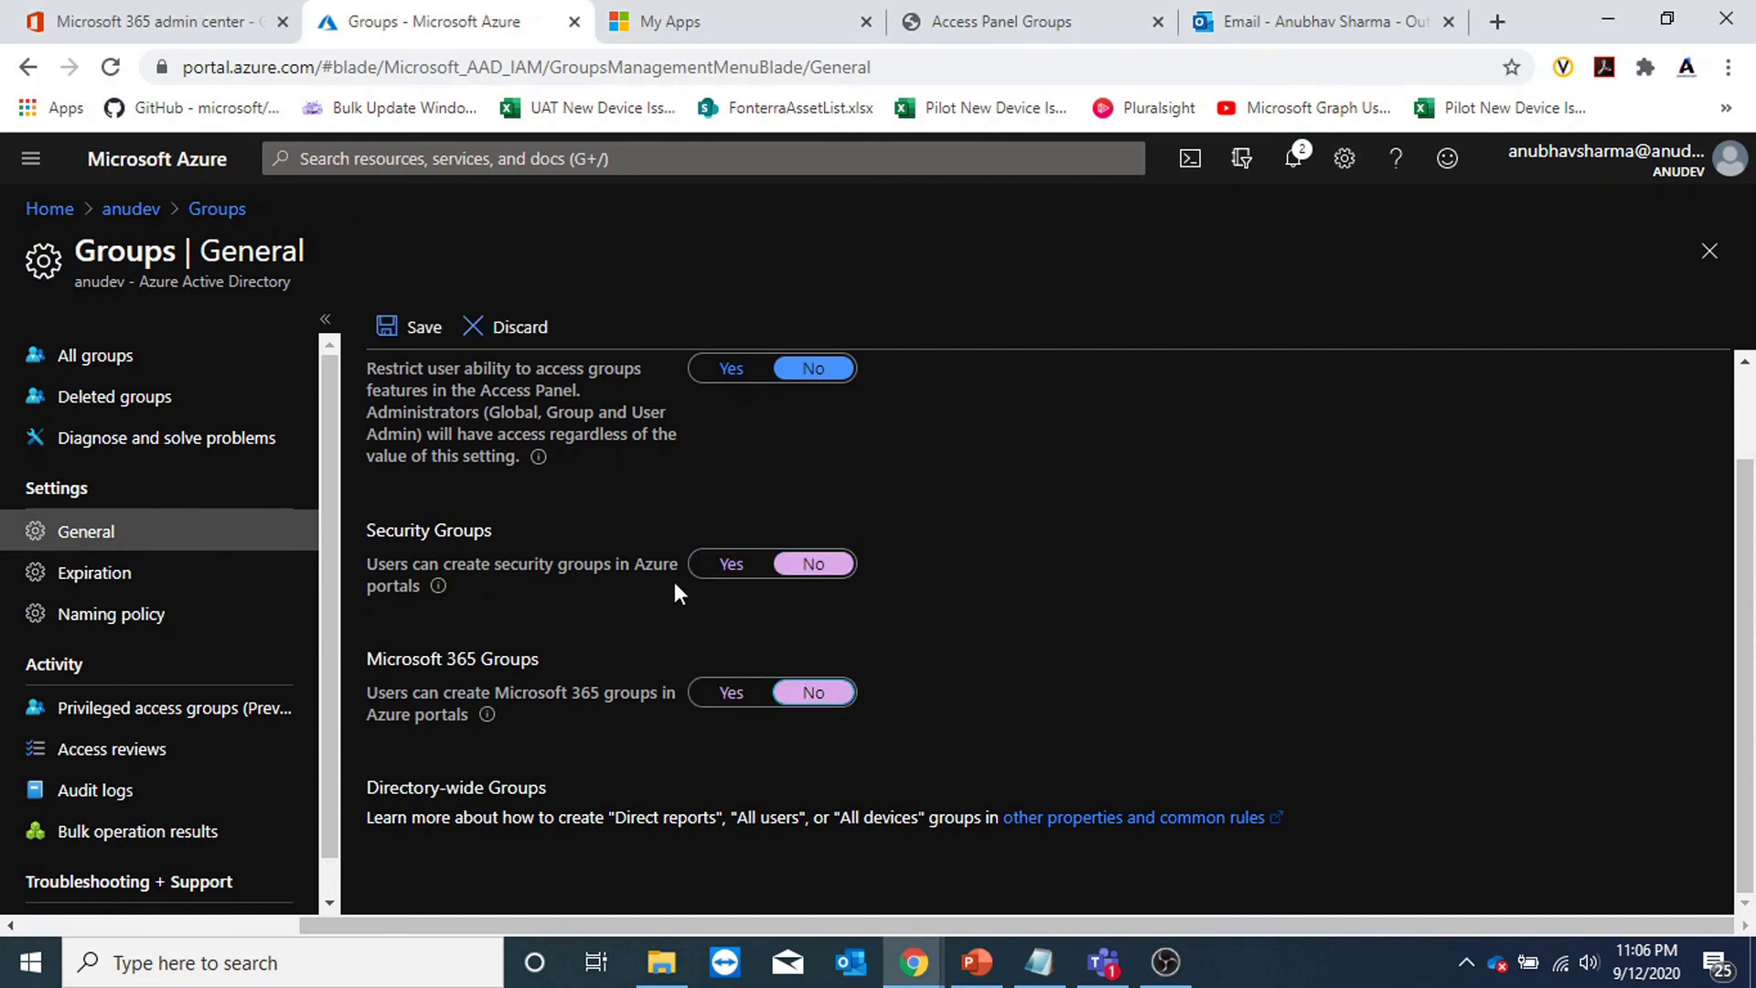
{"action": "left_click", "coordinate": [430, 331]}
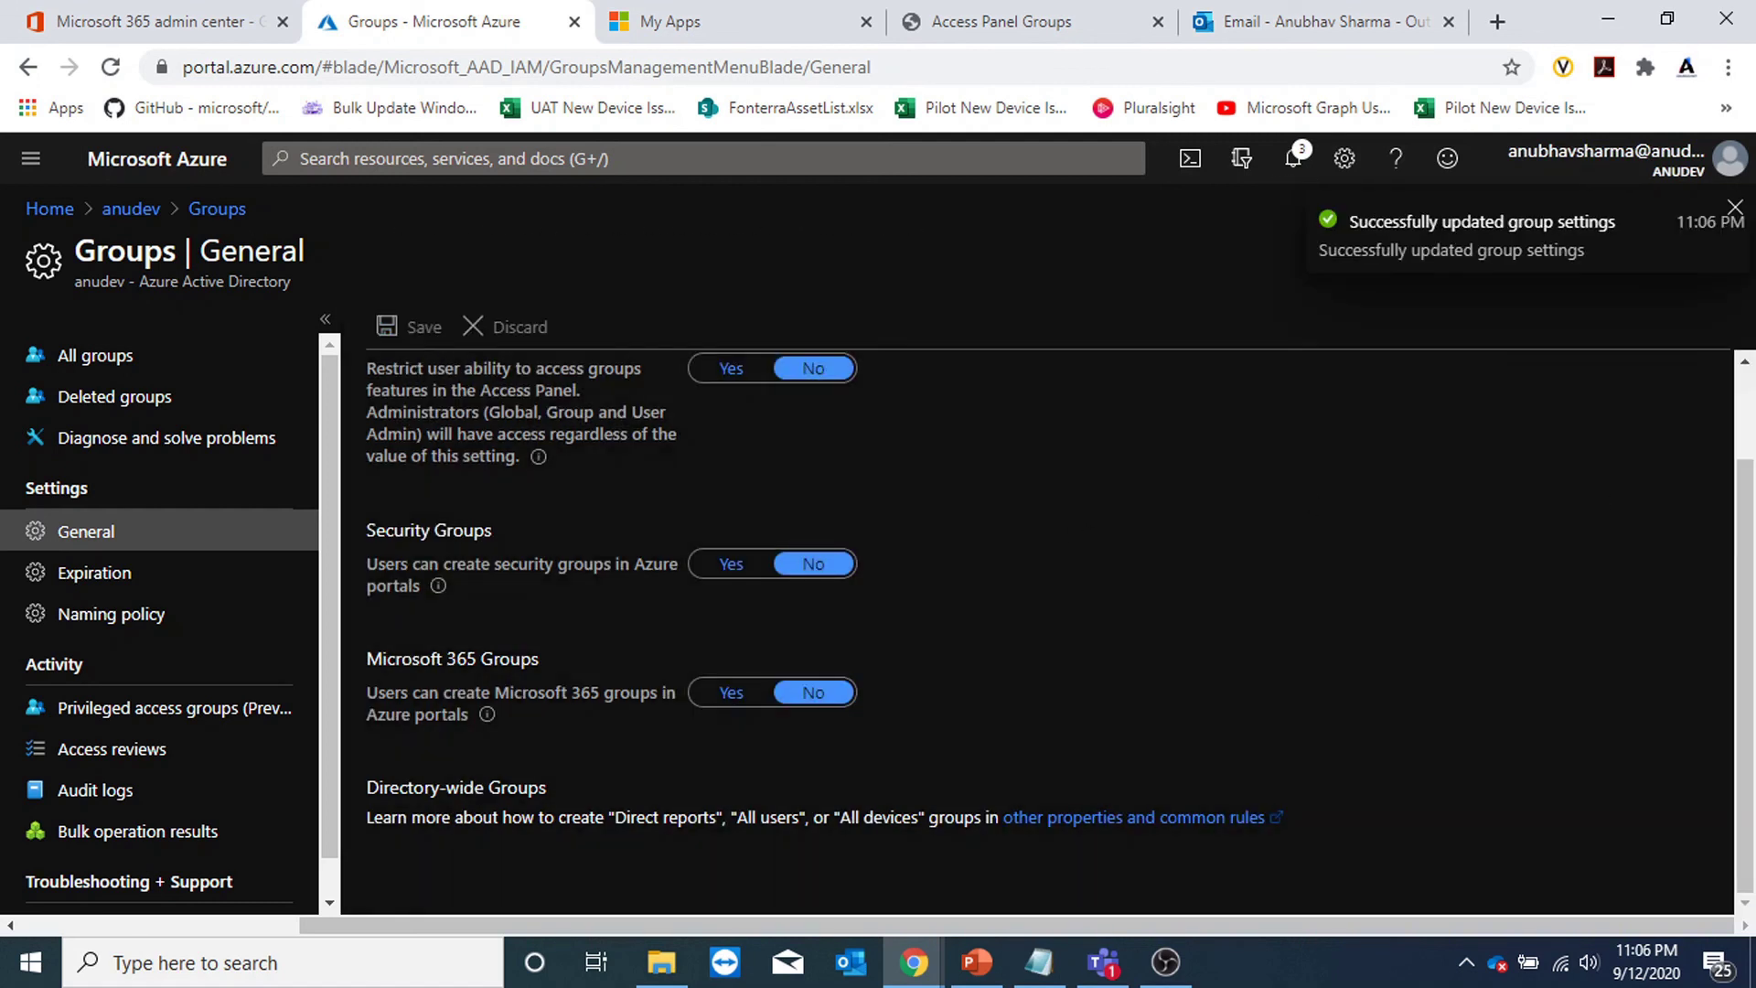
As the test user, try New group, see No access, then go to My Apps' portal sections.
{"action": "key", "text": "alt+Tab"}
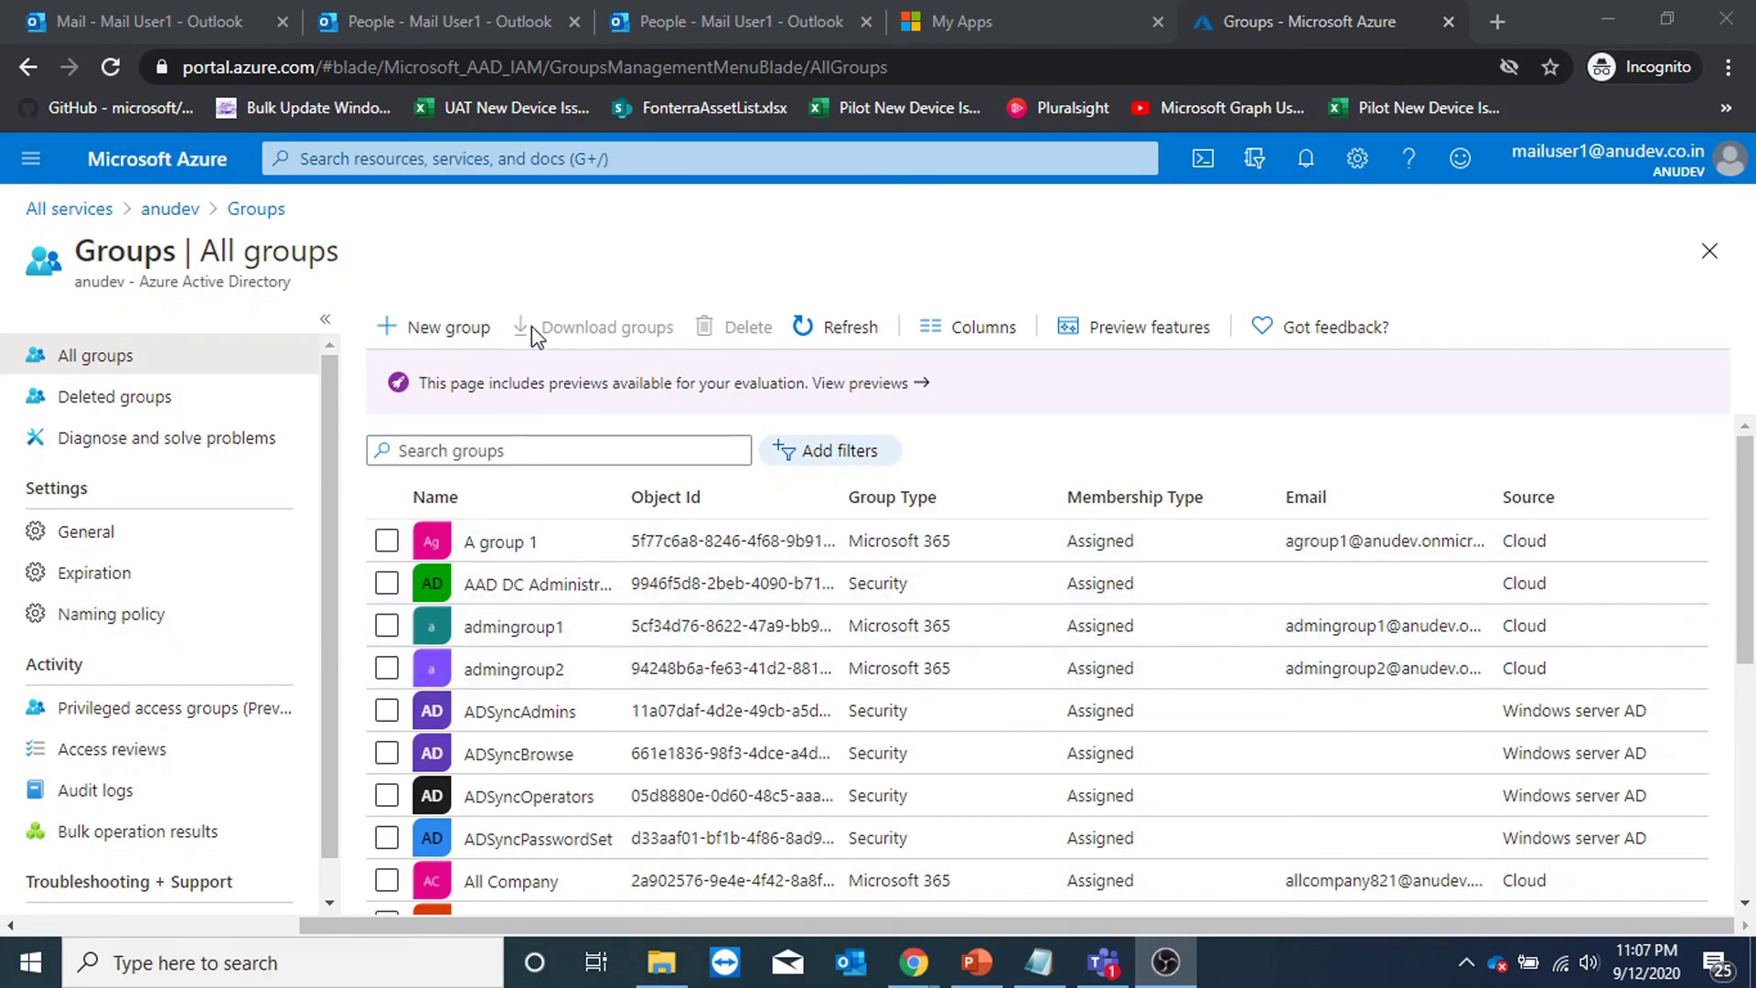
{"action": "left_click", "coordinate": [463, 329]}
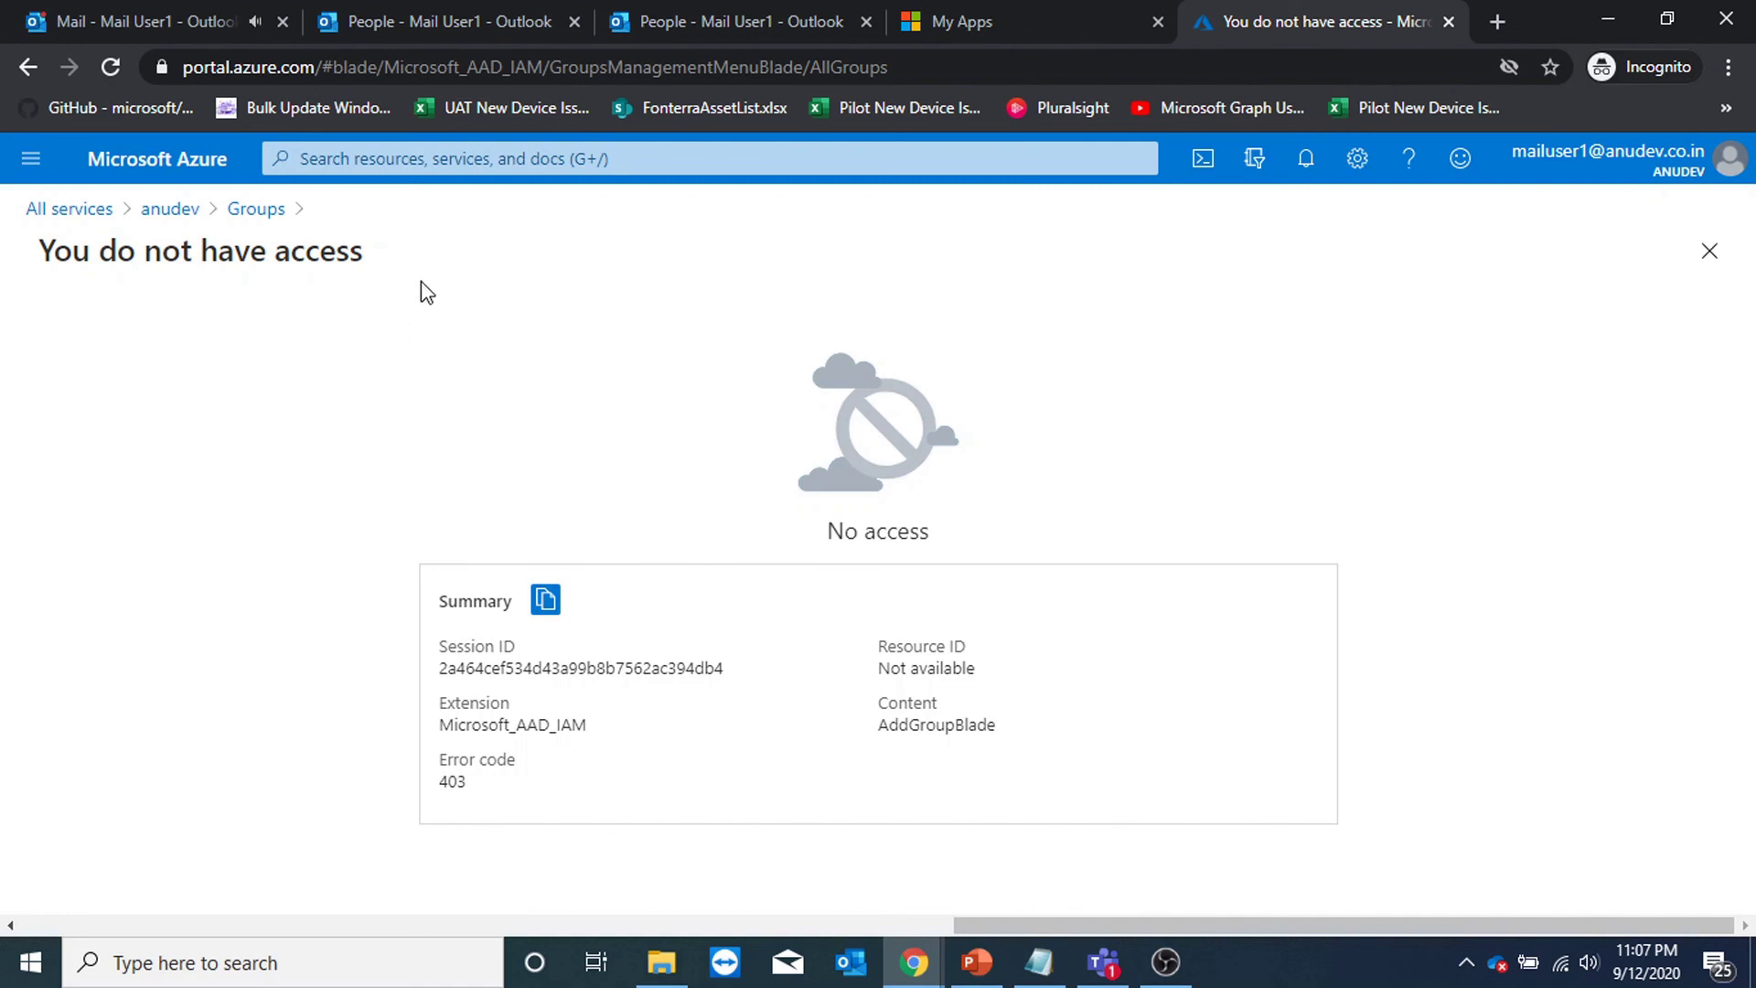
{"action": "left_click", "coordinate": [261, 210]}
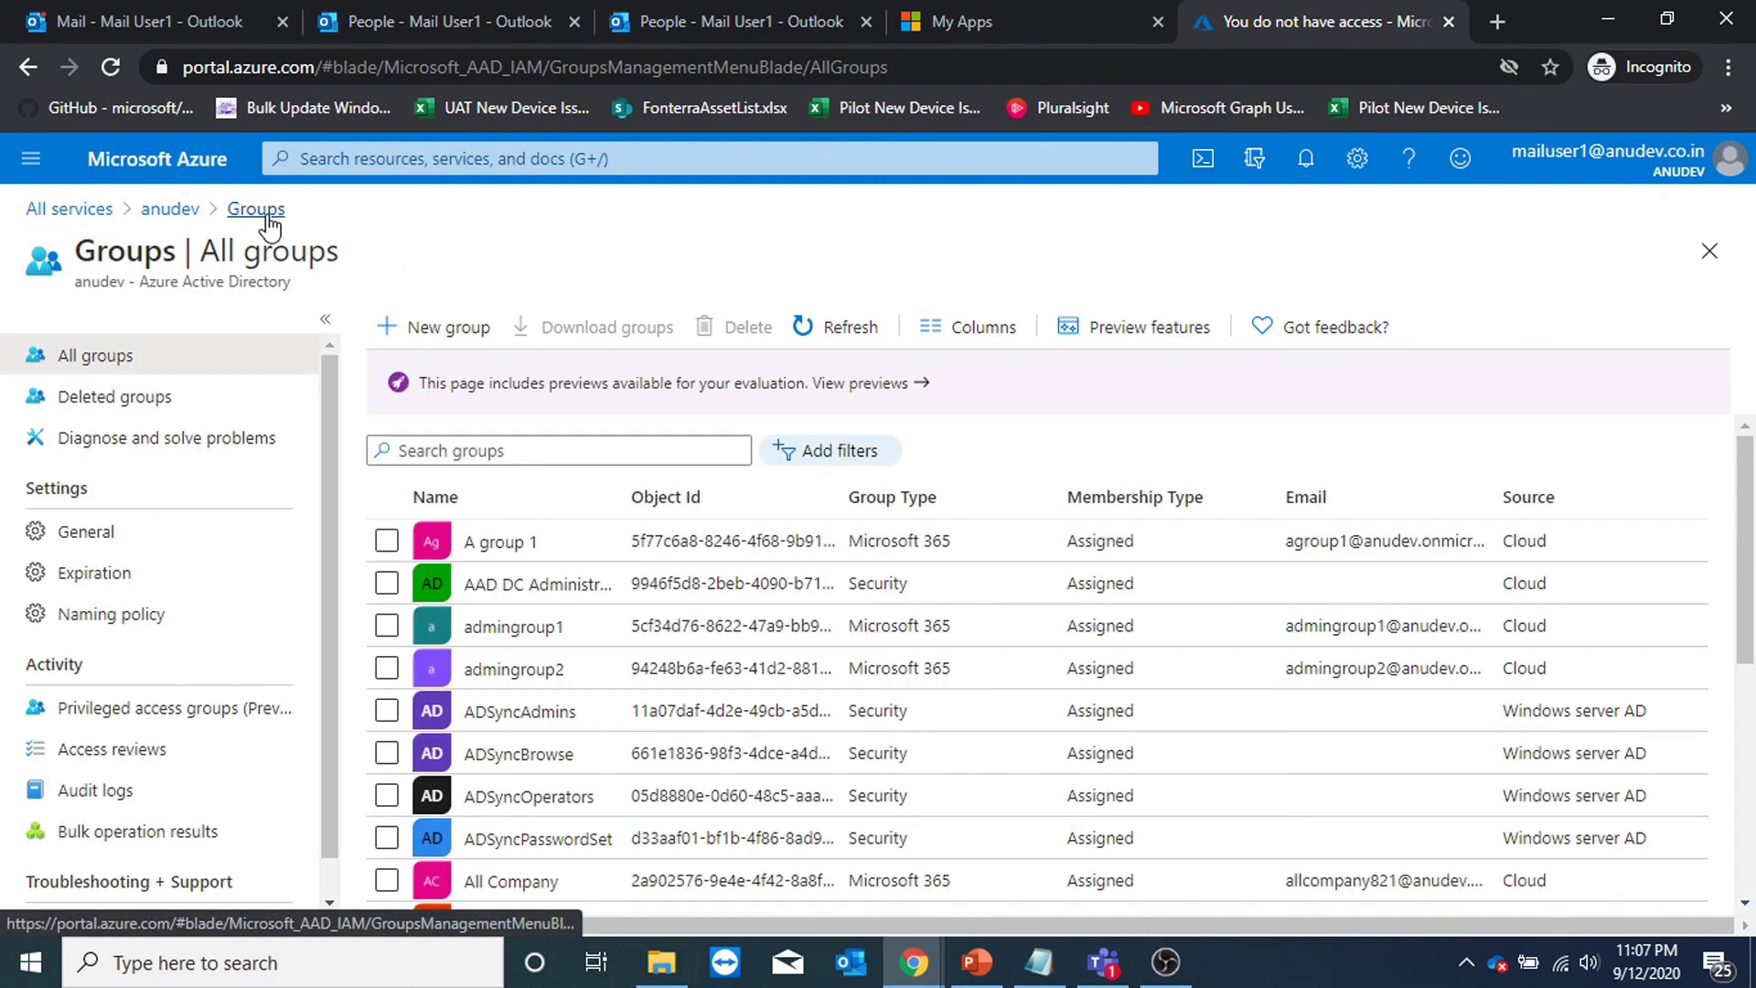
{"action": "left_click", "coordinate": [990, 18]}
{"action": "left_click", "coordinate": [174, 165]}
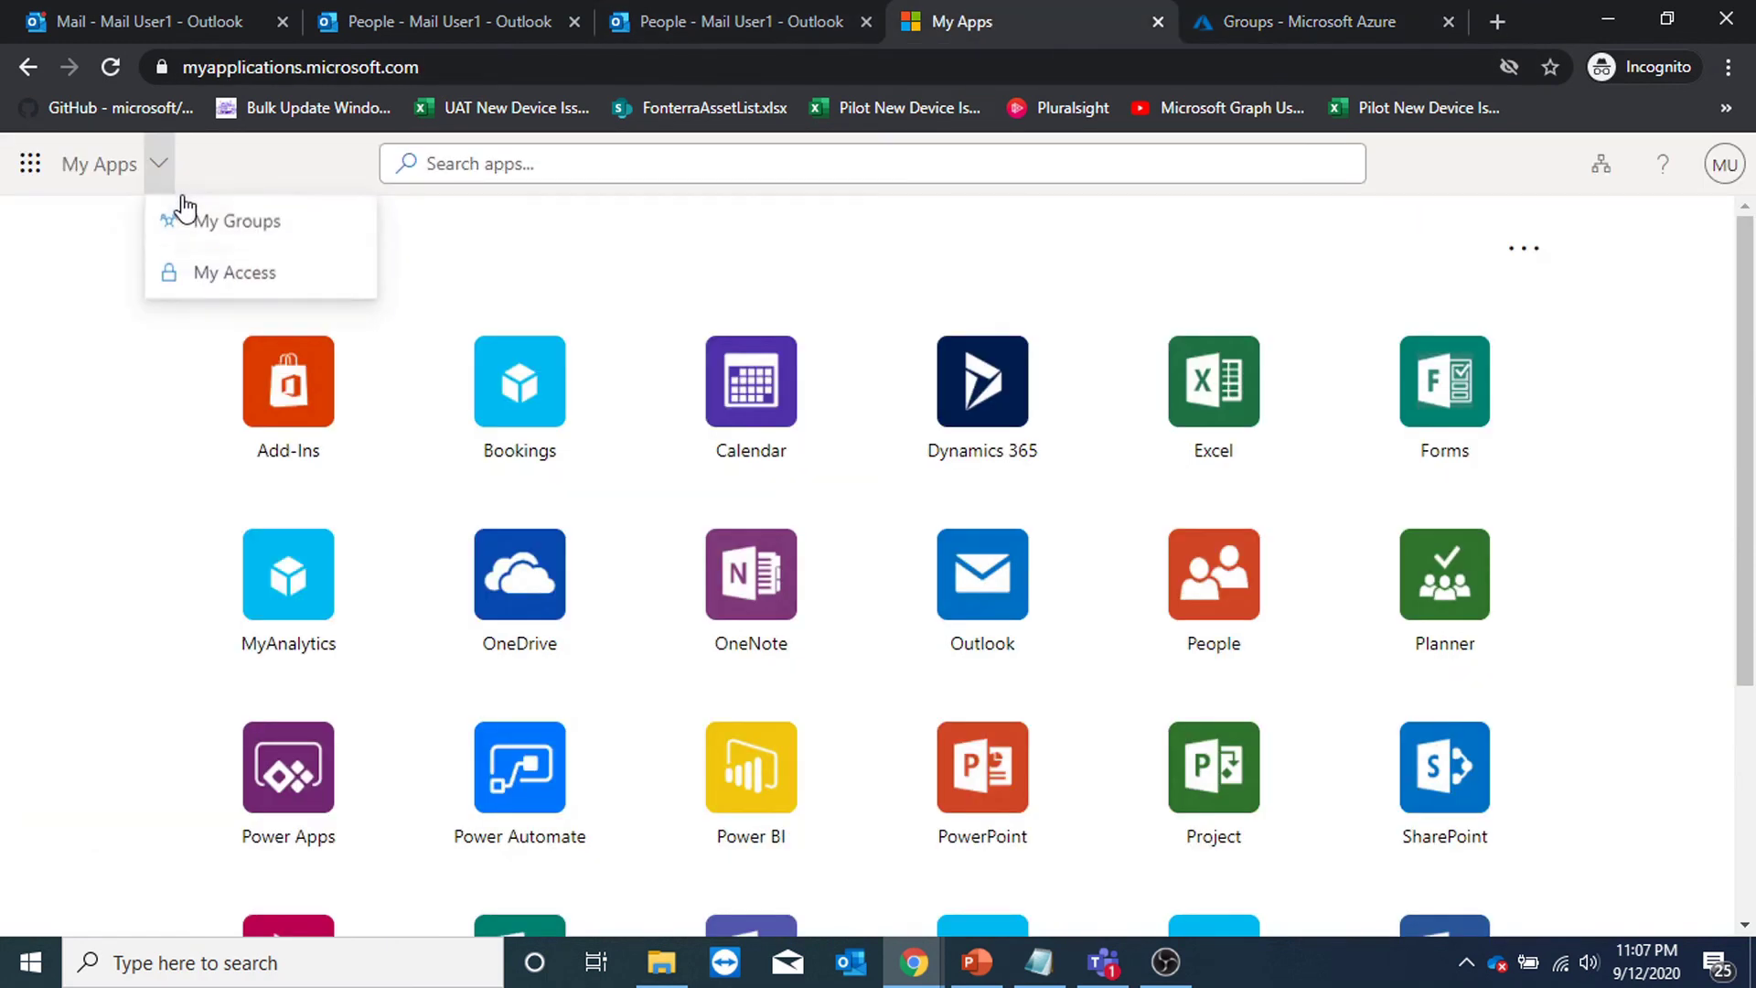
Open the user's My Groups page, then switch to the Outlook Mail inbox.
{"action": "left_click", "coordinate": [184, 219]}
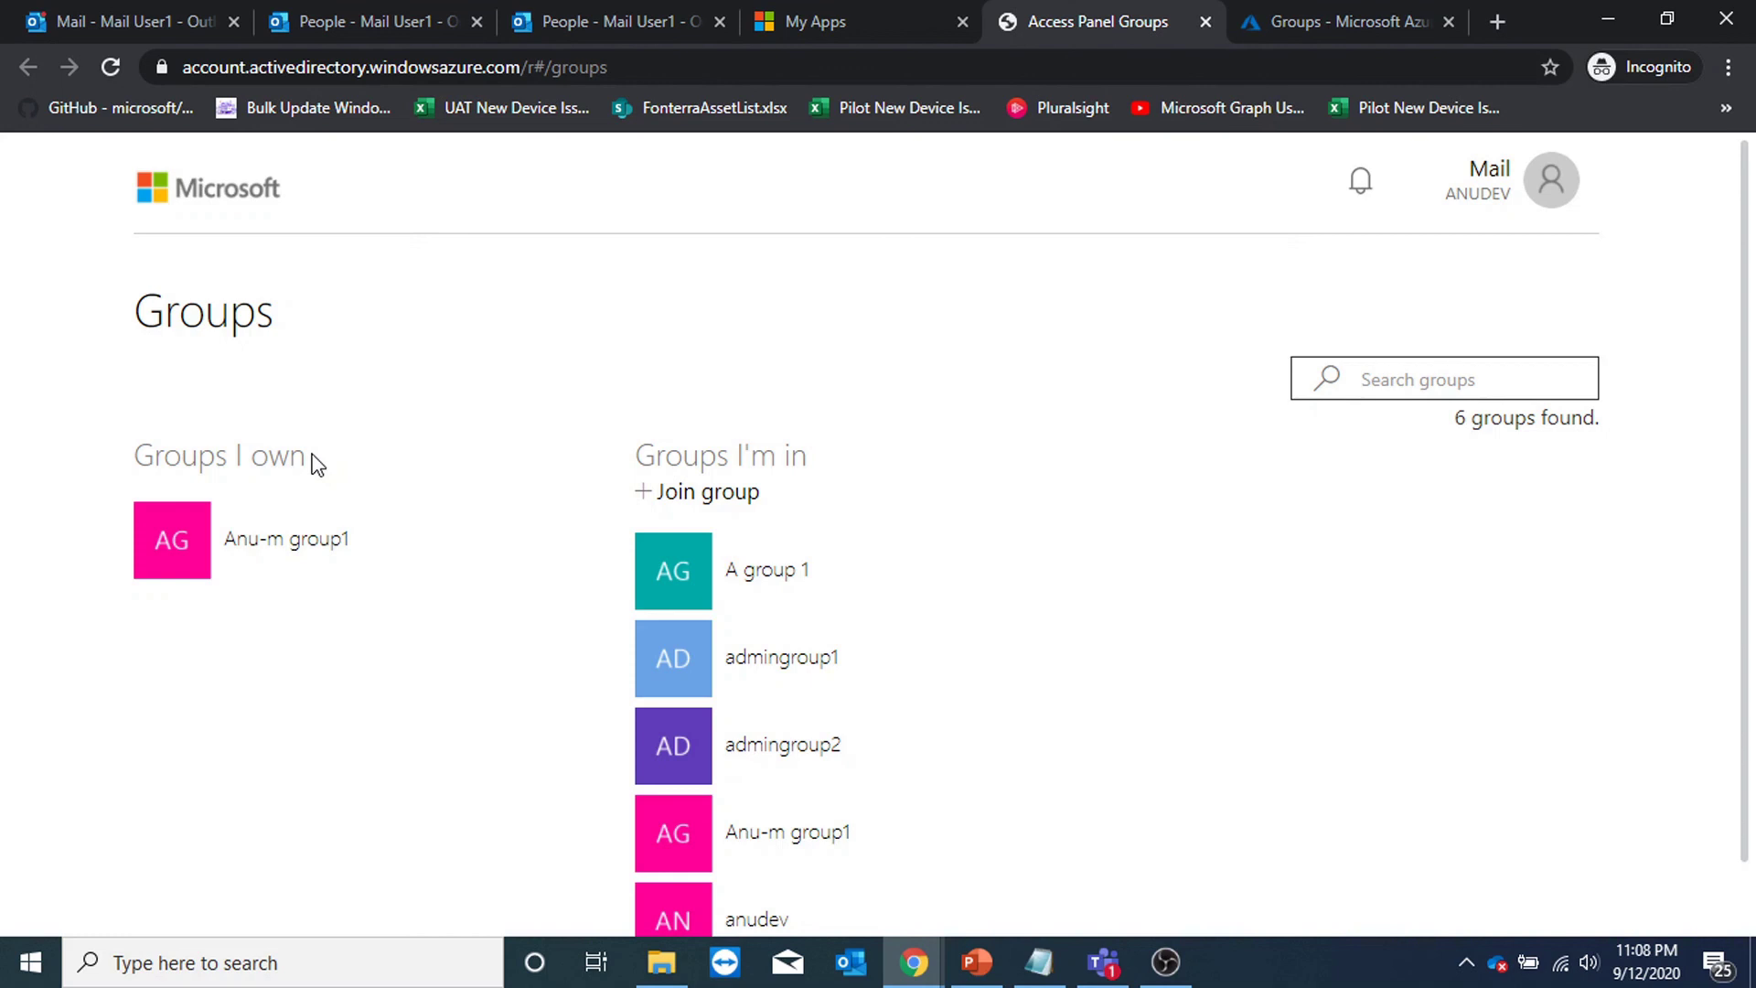
{"action": "left_click", "coordinate": [129, 21]}
{"action": "scroll", "coordinate": [168, 557], "scroll_direction": "down", "scroll_amount": 5}
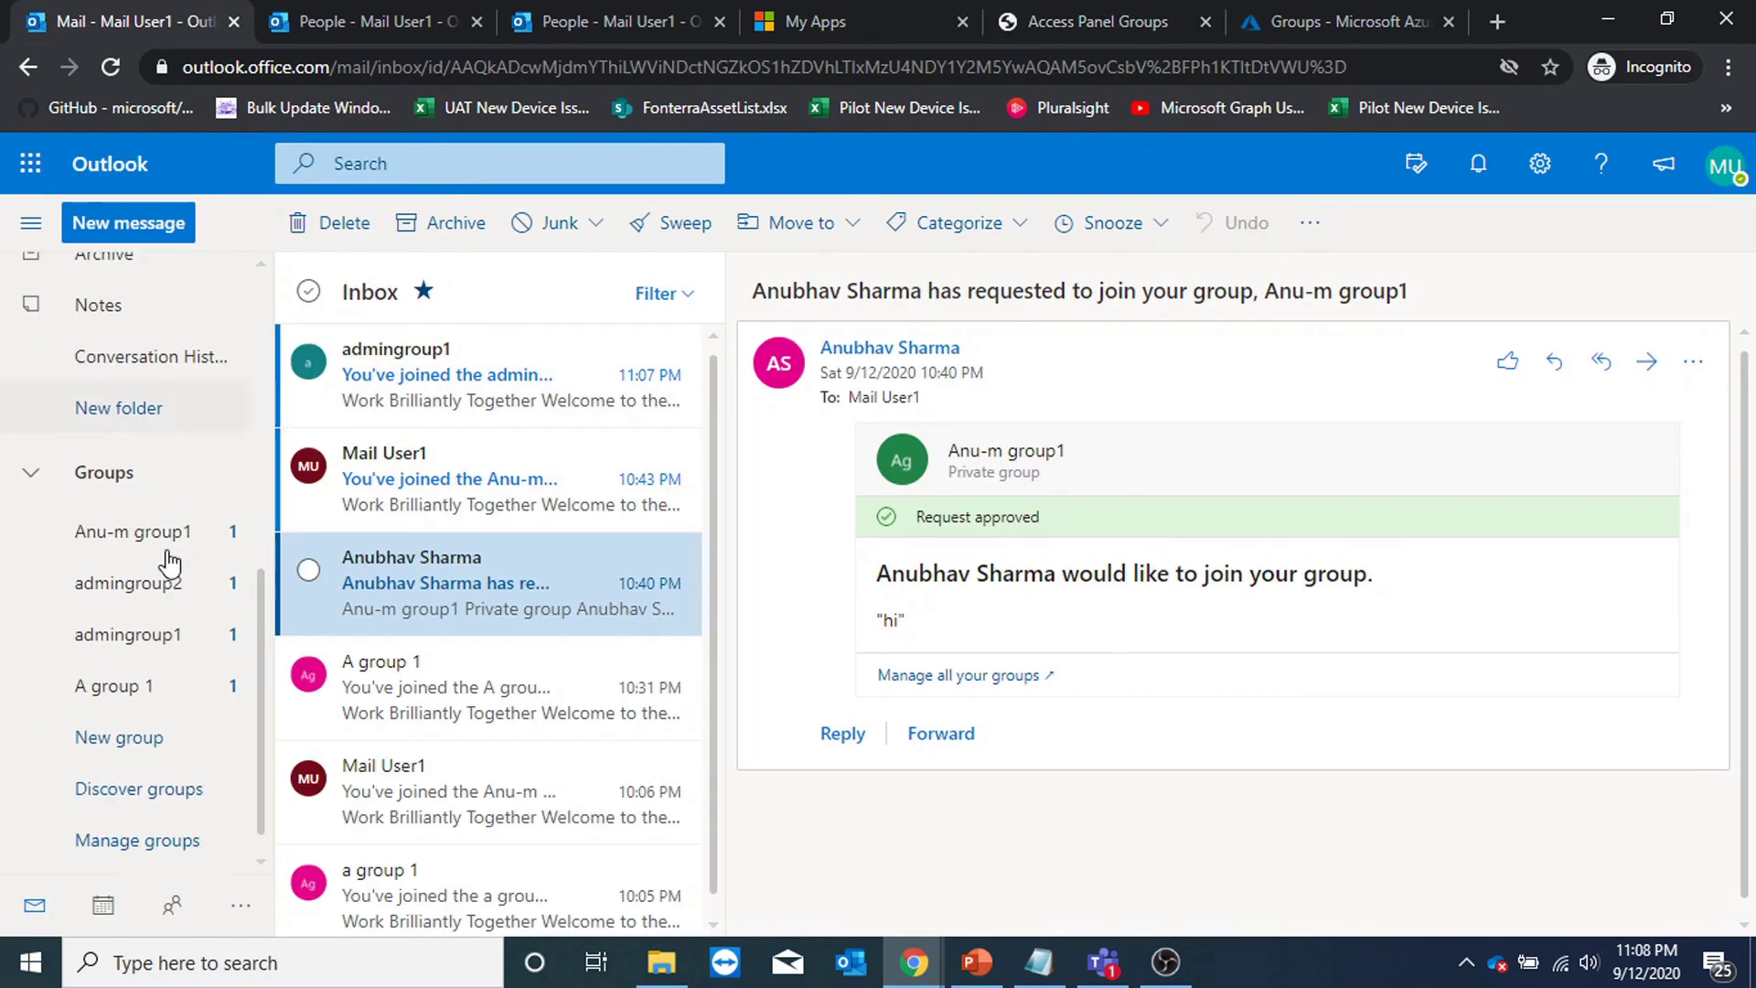
Create the Outlook group 'Anu-testgroup1' without adding any members.
{"action": "left_click", "coordinate": [108, 455]}
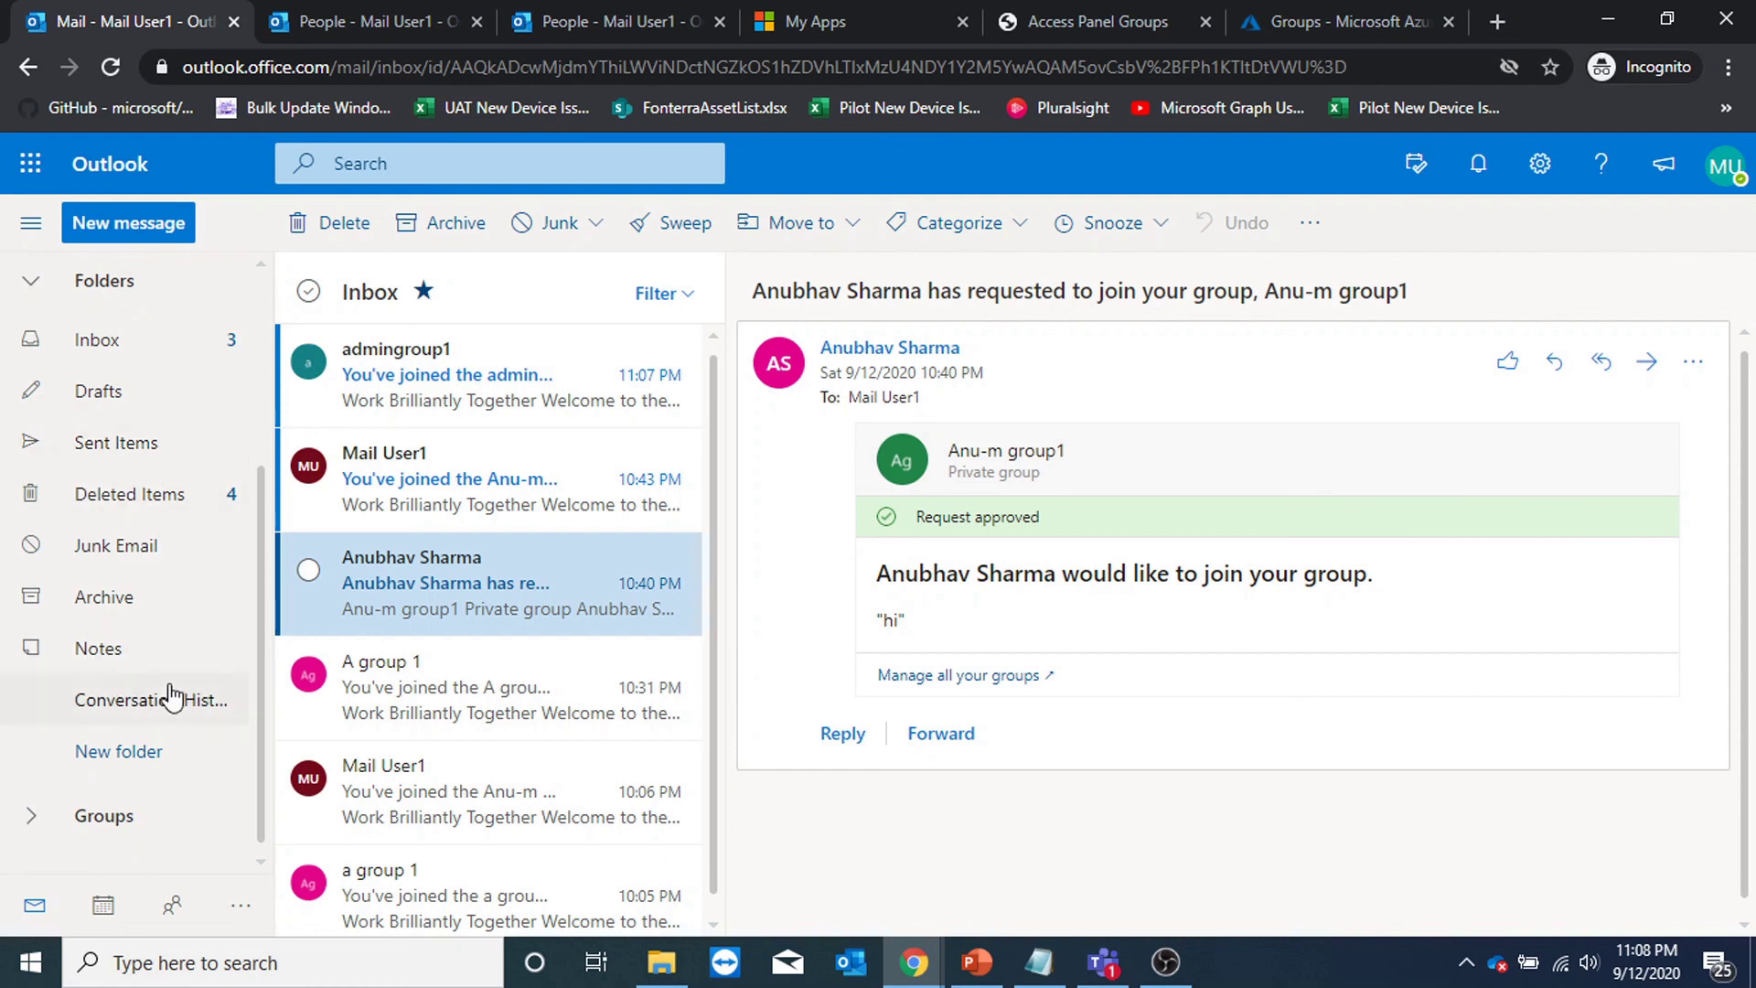
{"action": "left_click", "coordinate": [134, 812]}
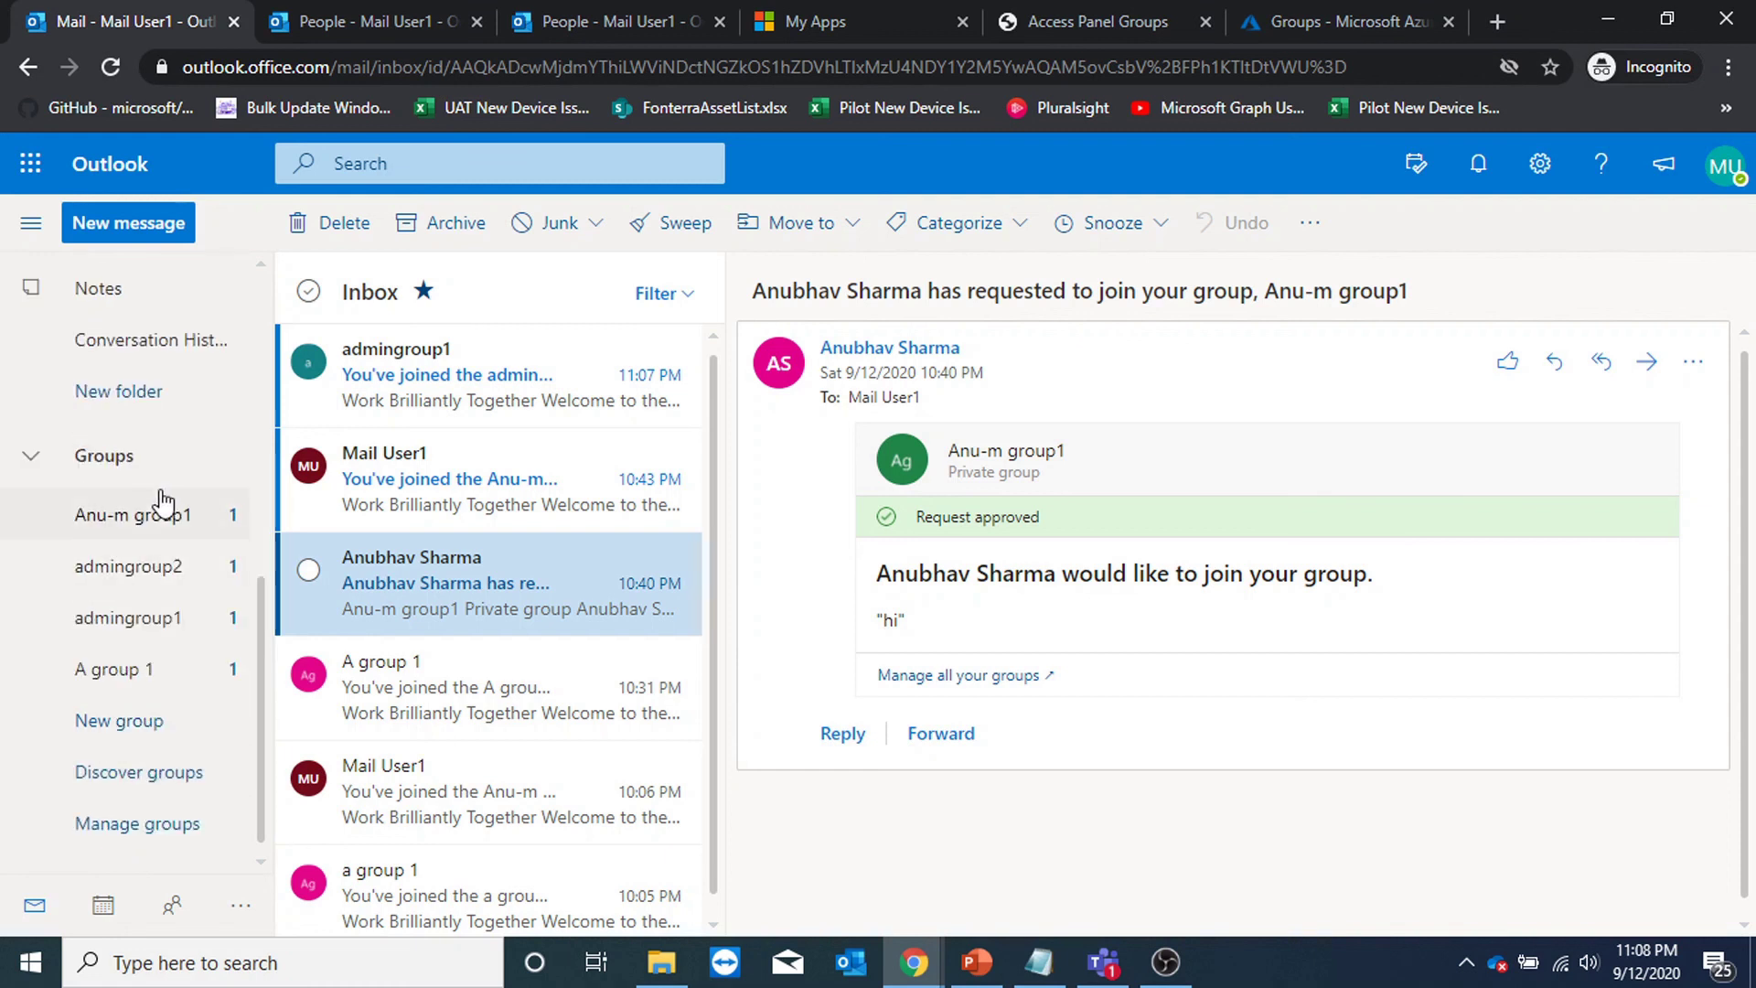
{"action": "left_click", "coordinate": [173, 738]}
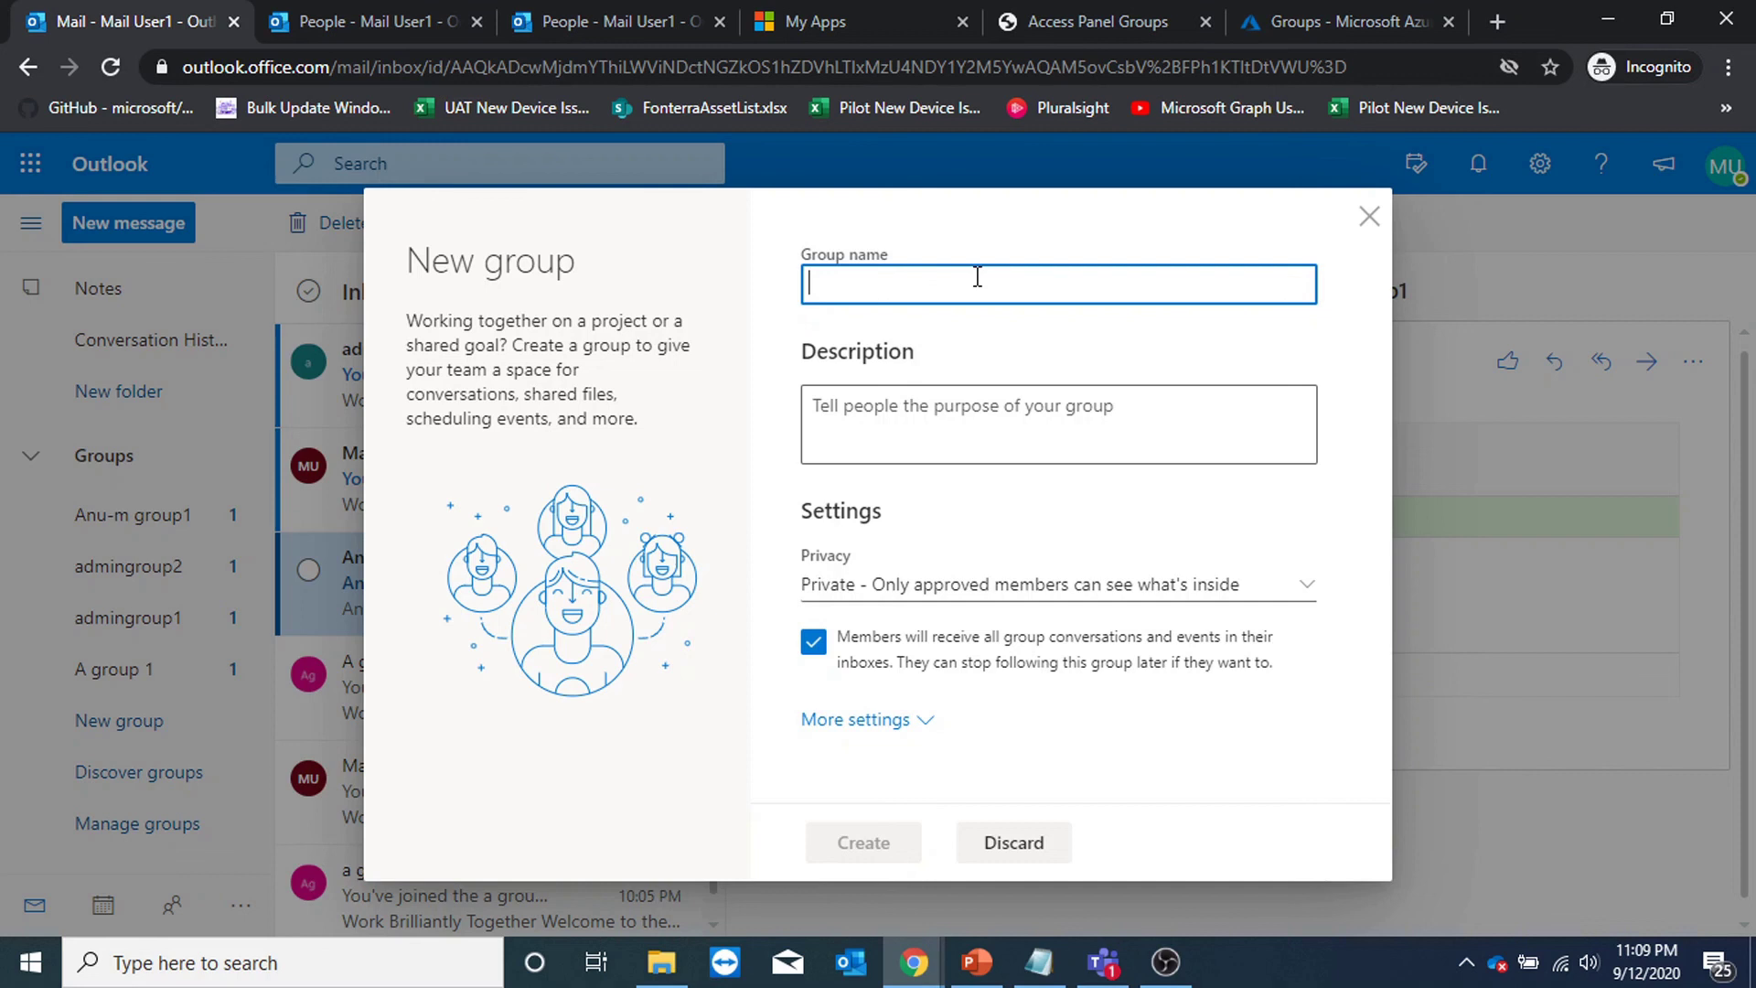
{"action": "type", "text": "testg"}
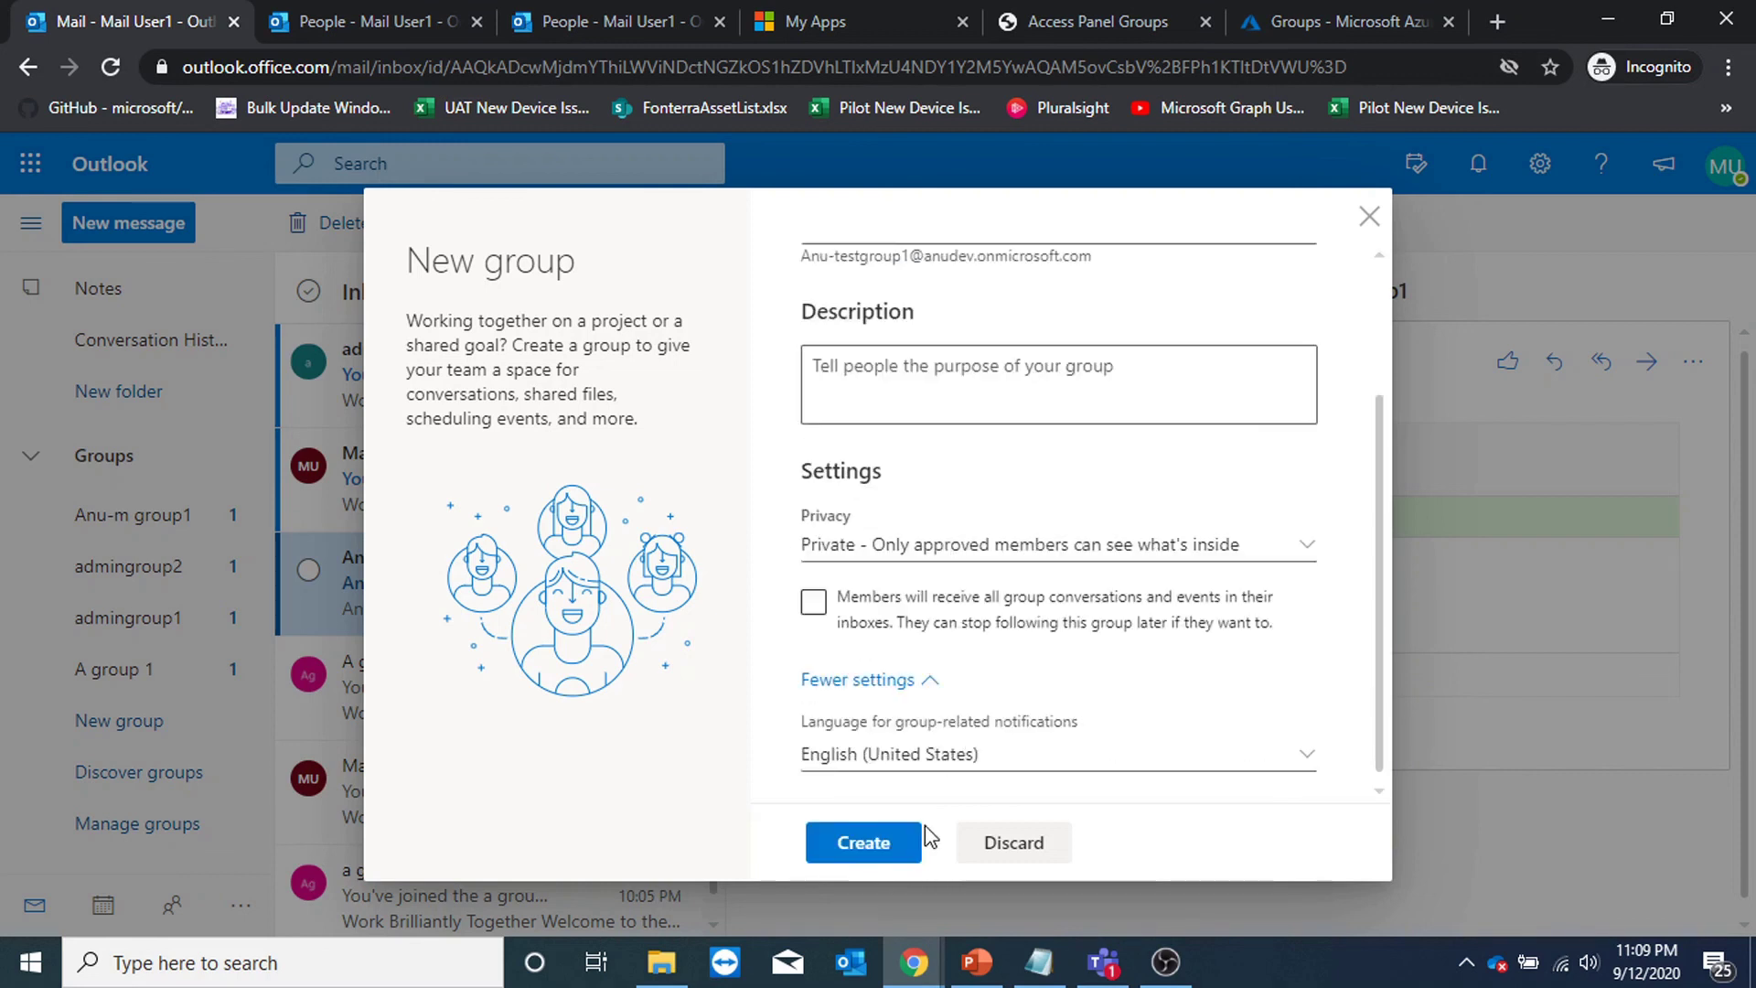
{"action": "left_click", "coordinate": [901, 842]}
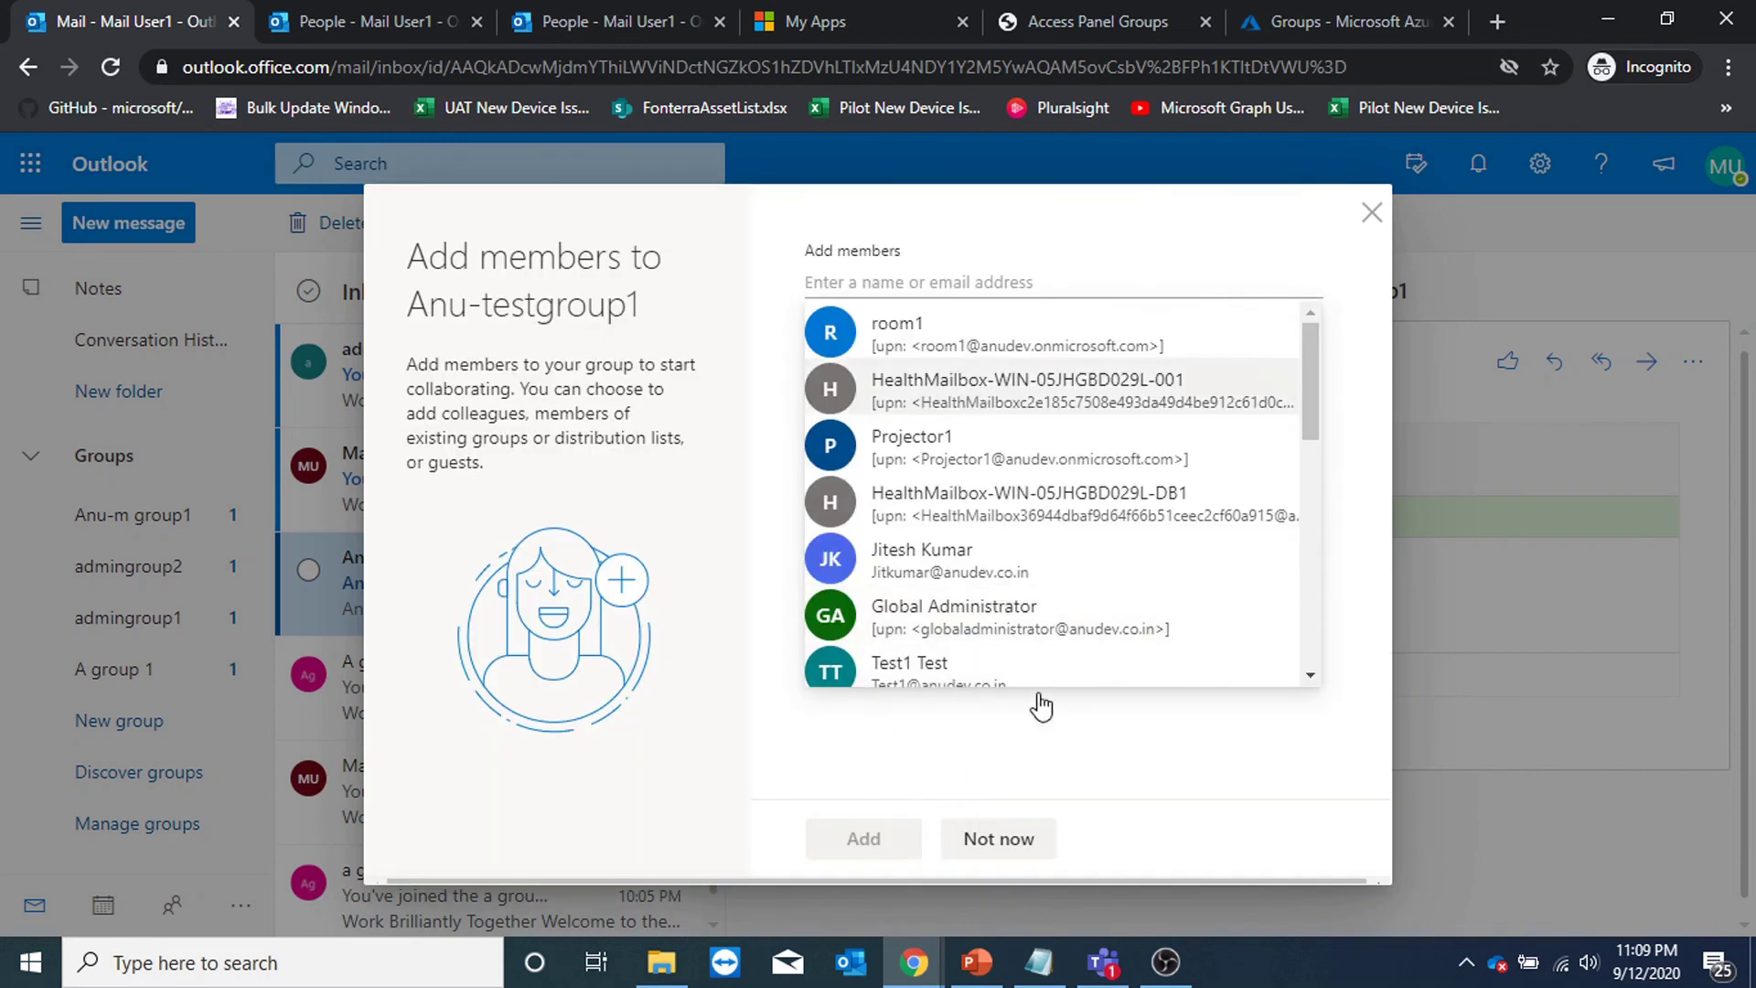
{"action": "left_click", "coordinate": [1028, 836]}
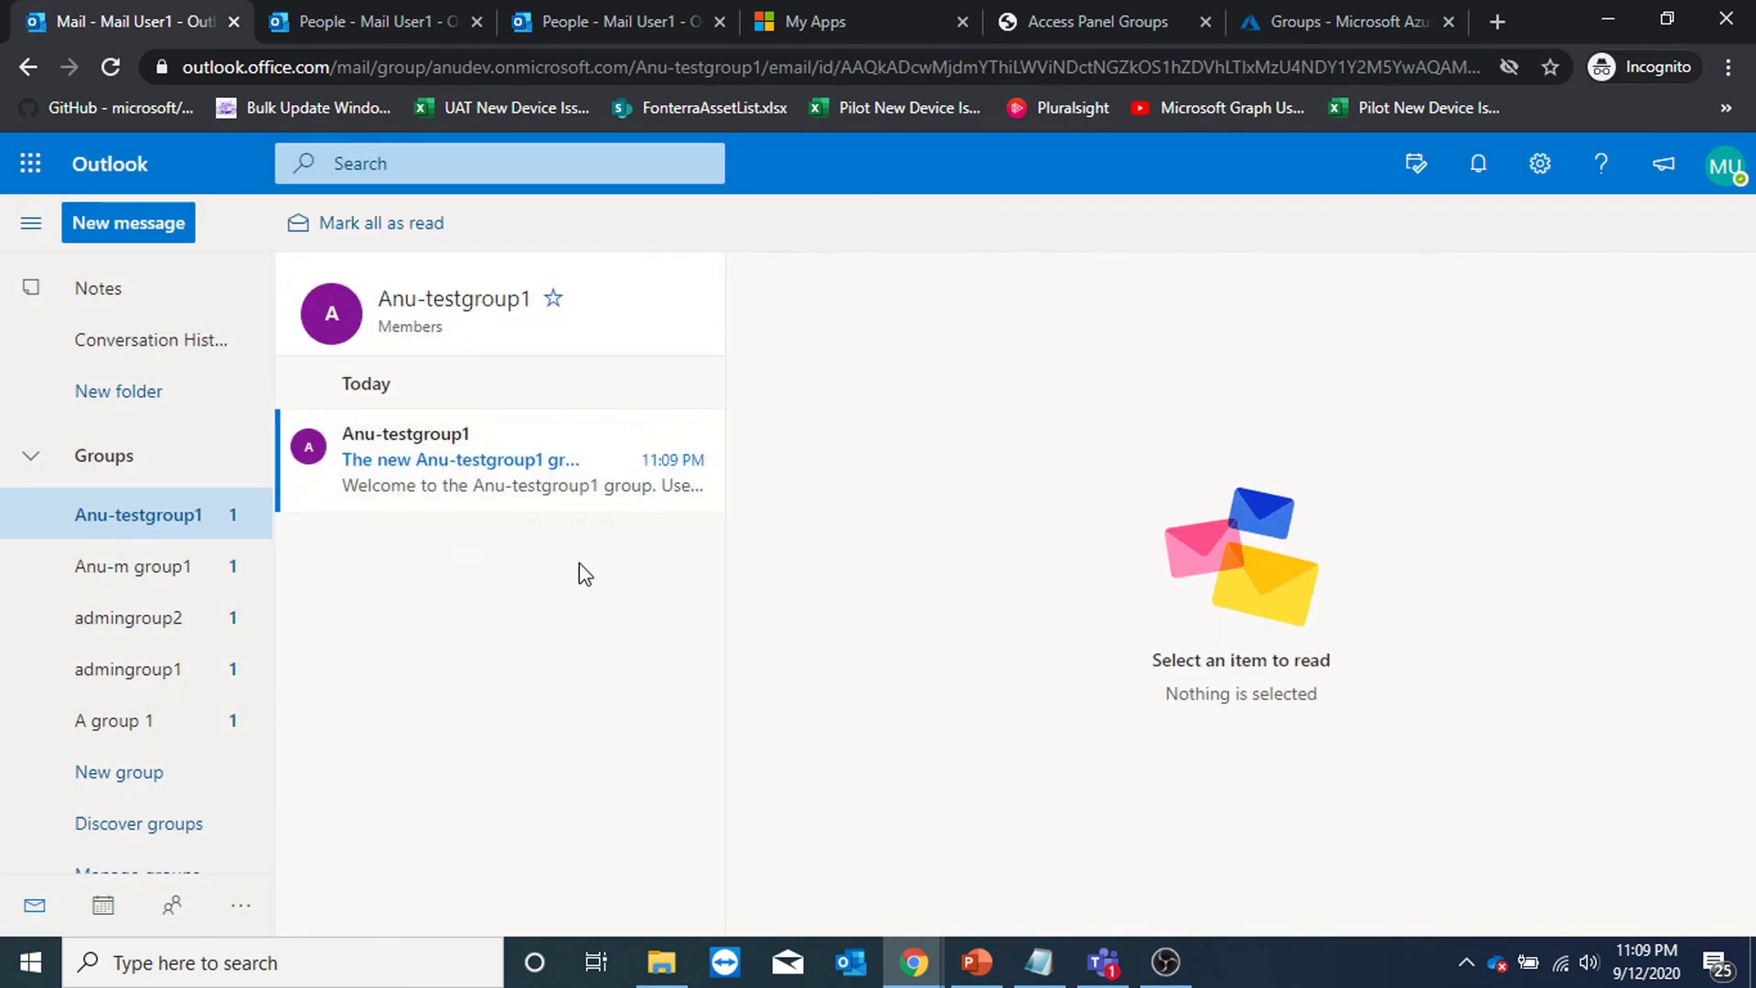
{"action": "left_click", "coordinate": [1102, 962]}
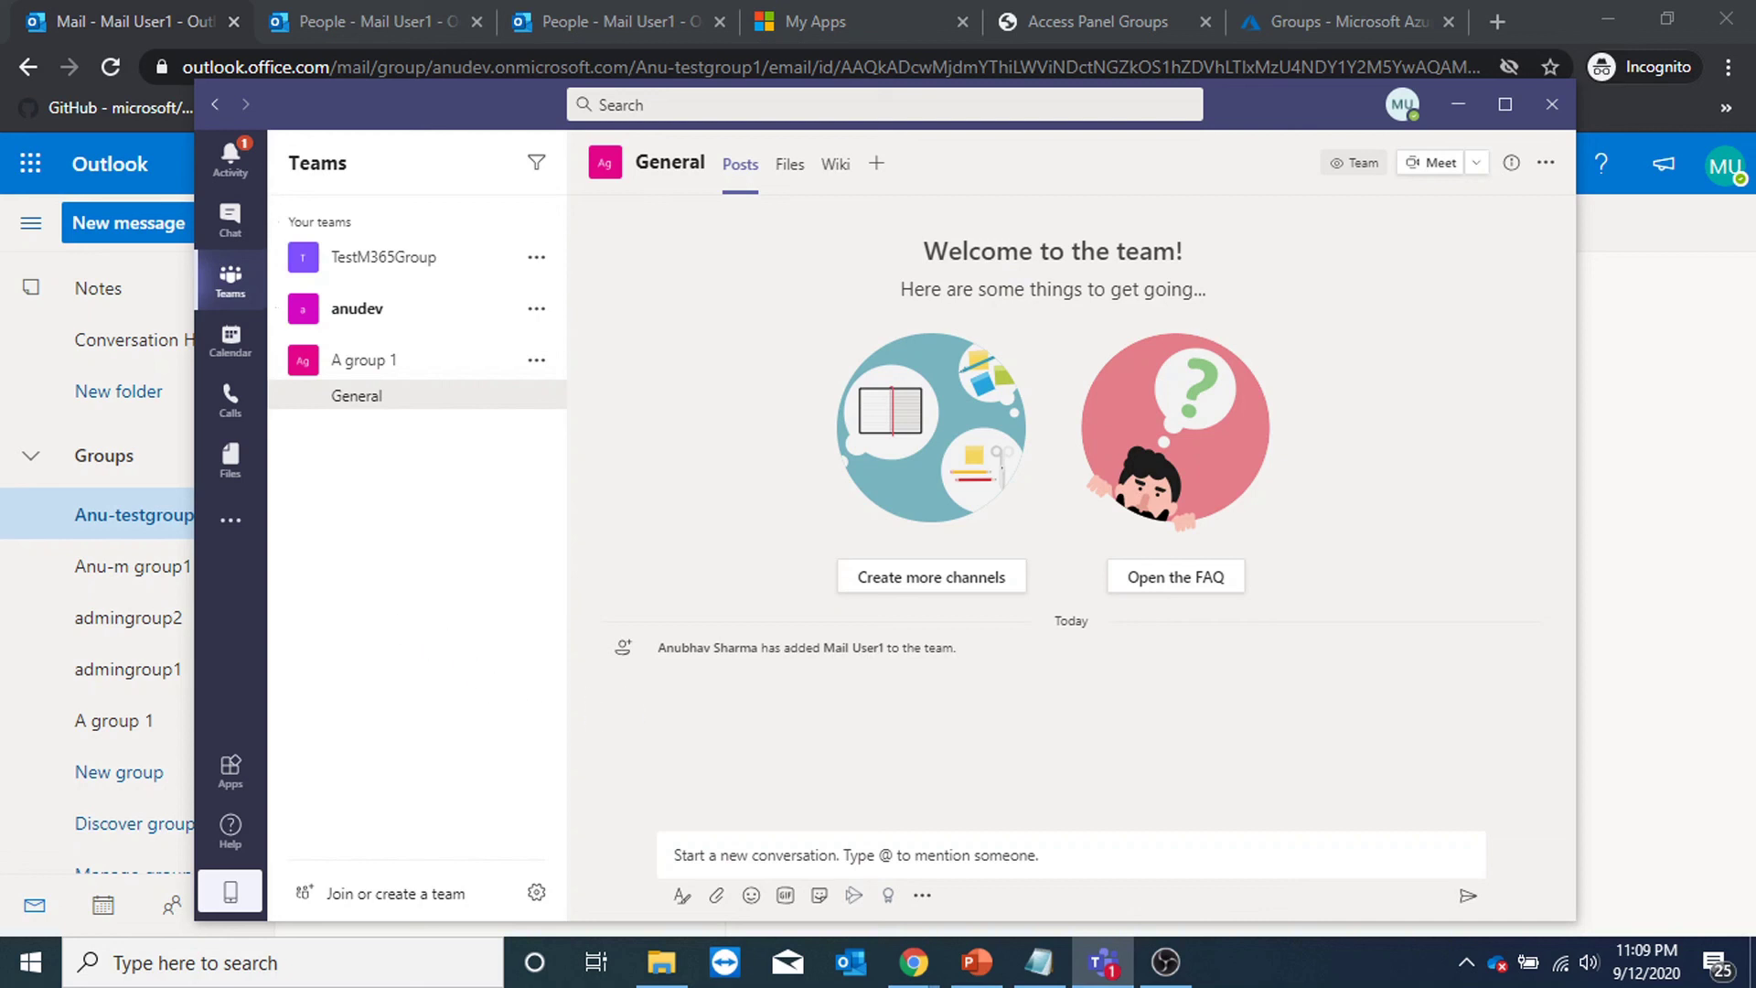
Build the public team 'Anu-testgroup111' from scratch, skip adding members, then return to Azure.
{"action": "left_click", "coordinate": [431, 894]}
{"action": "left_click", "coordinate": [779, 424]}
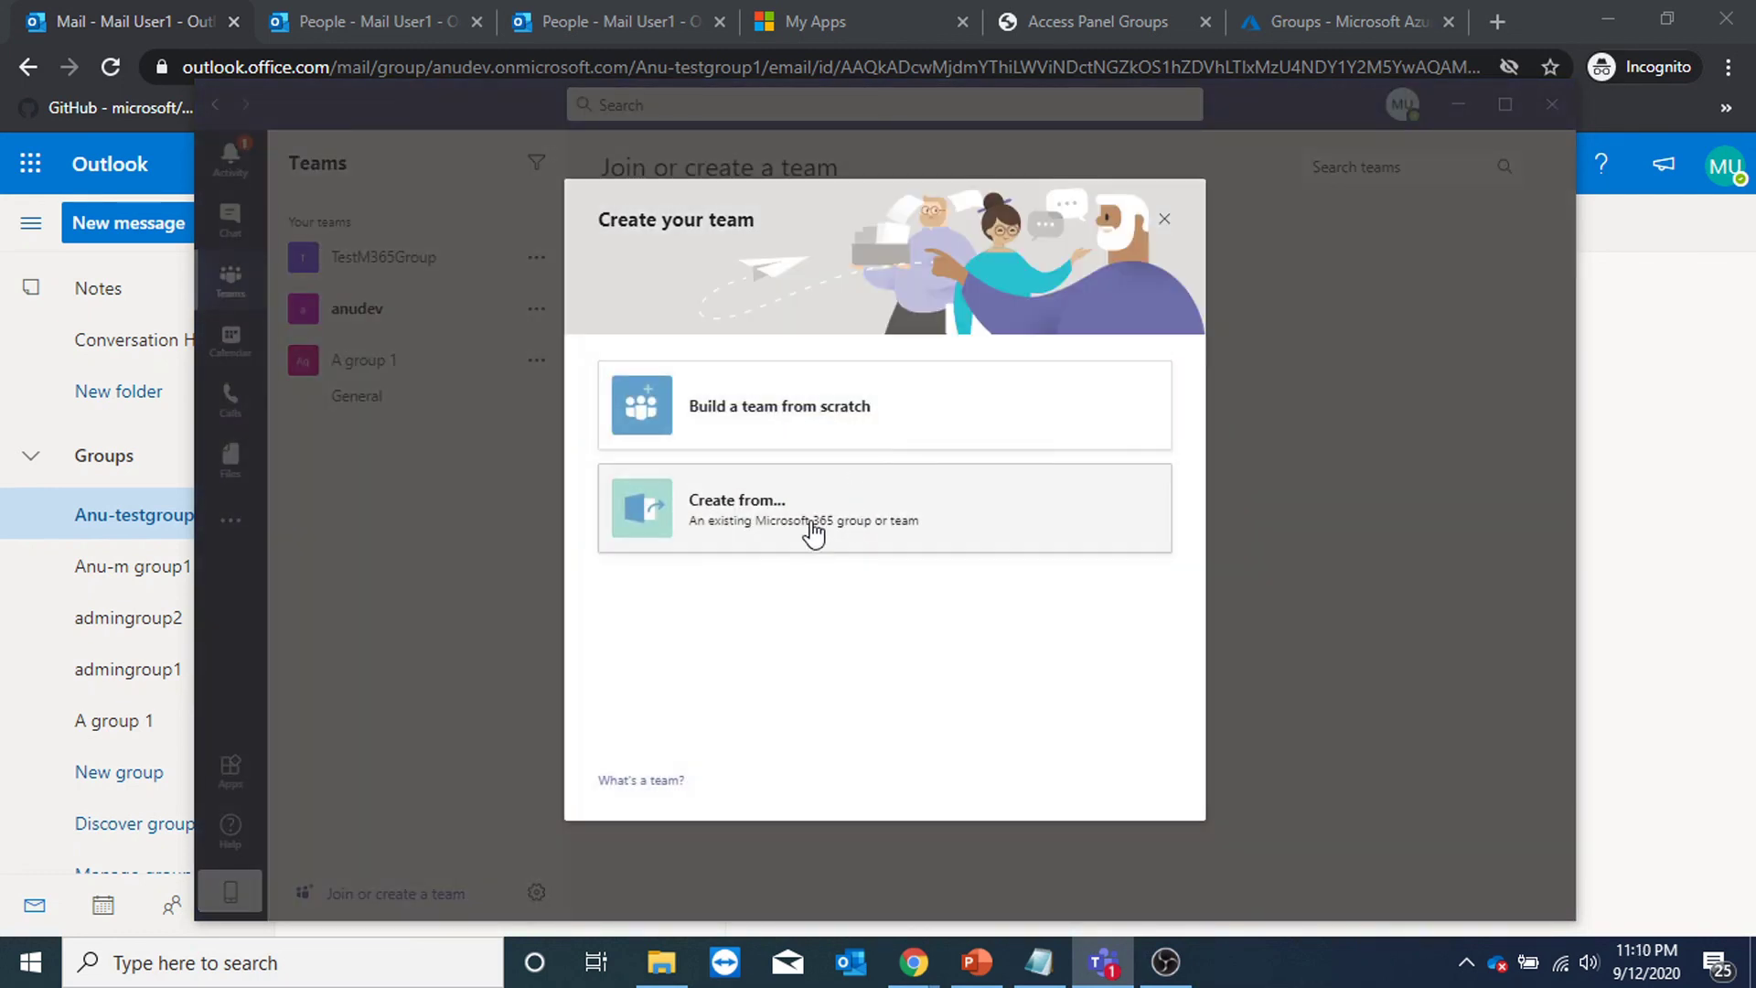
{"action": "left_click", "coordinate": [854, 433]}
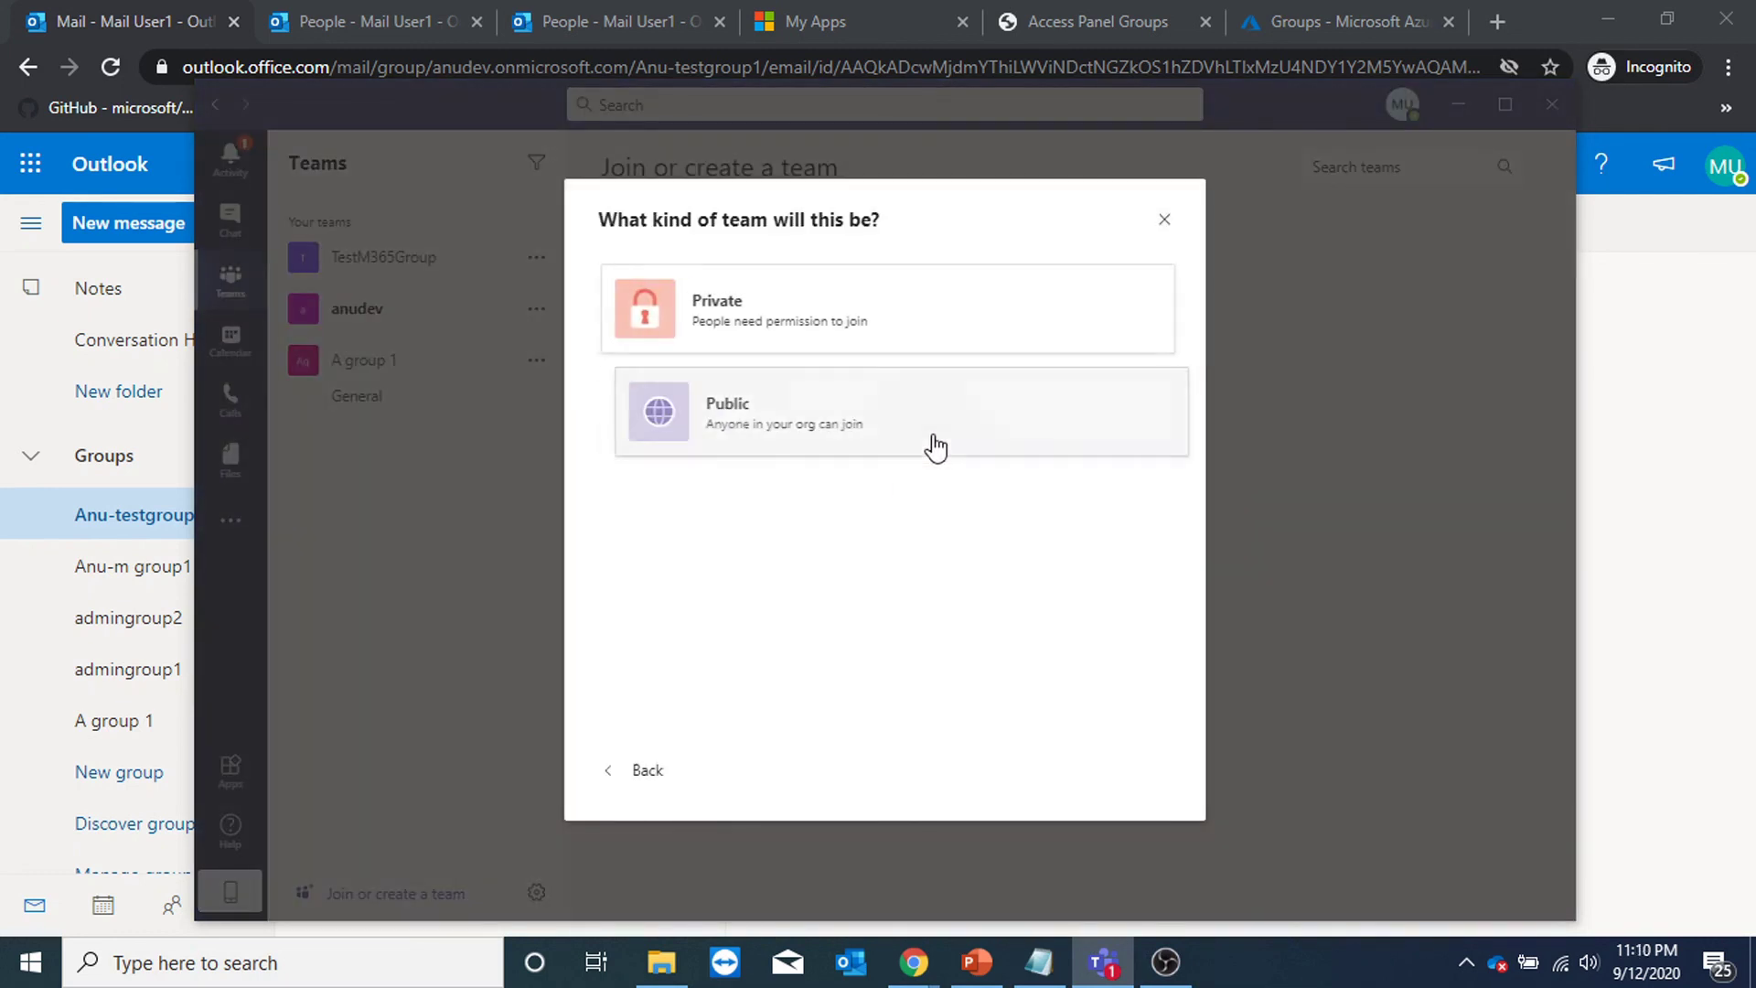
{"action": "left_click", "coordinate": [839, 419]}
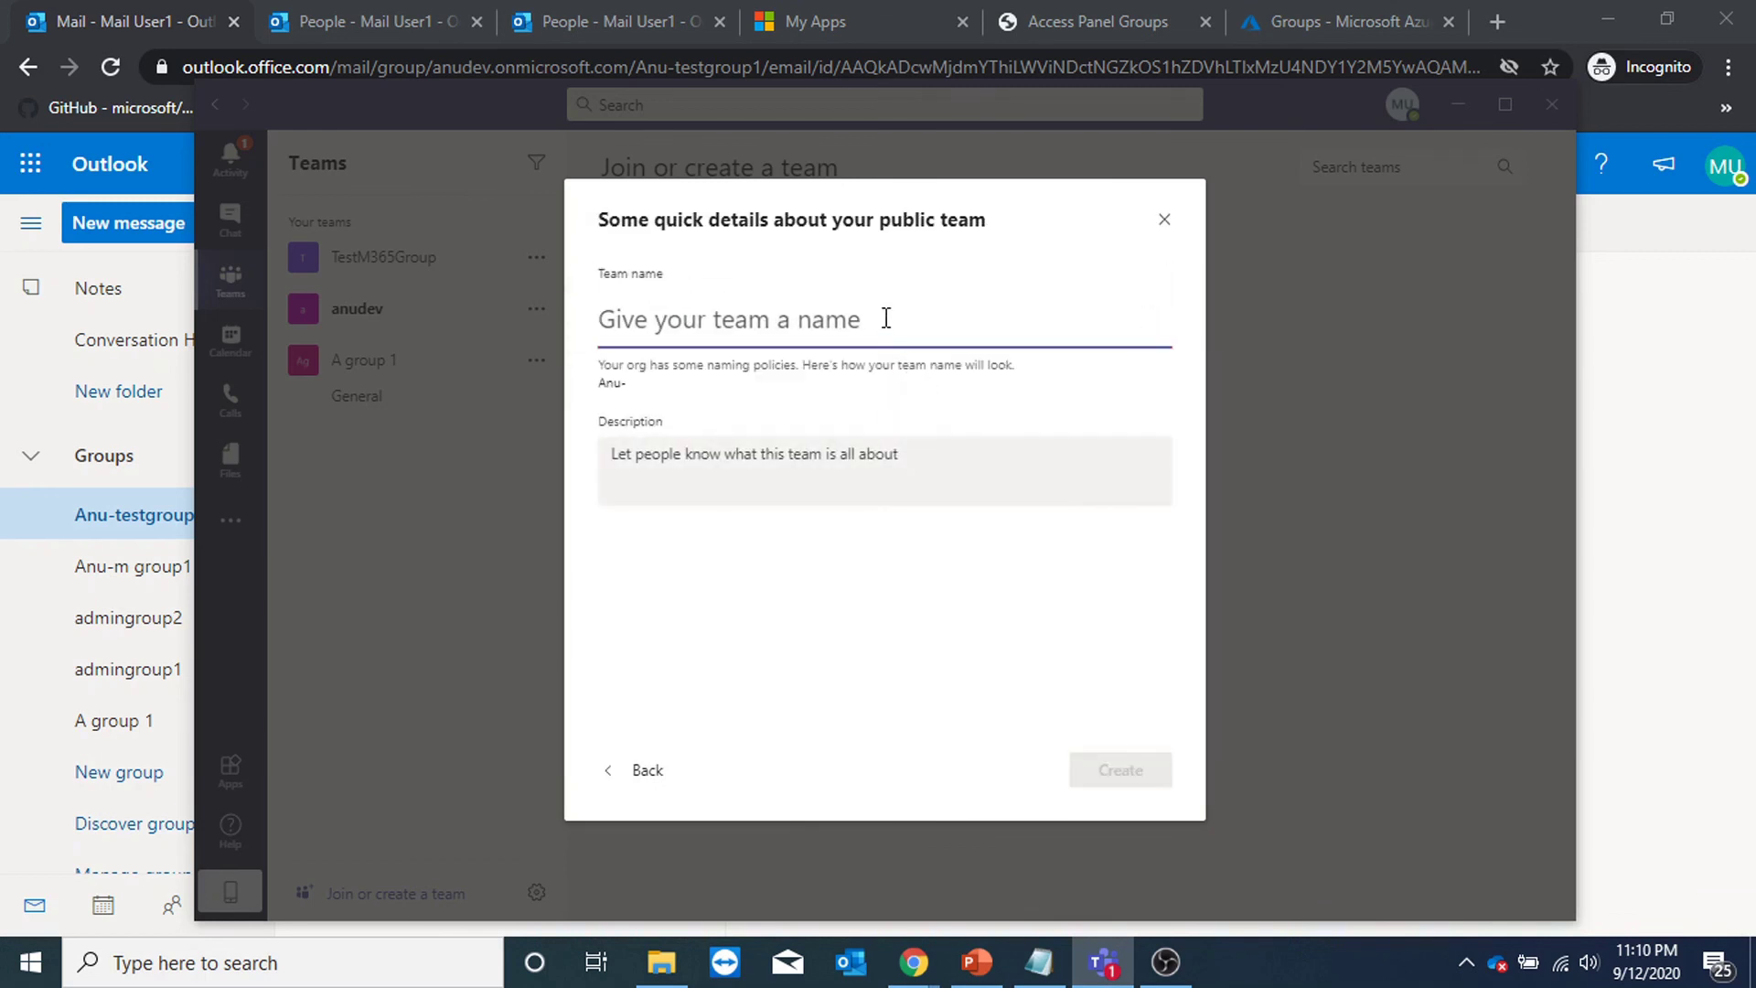
{"action": "type", "text": "testgr"}
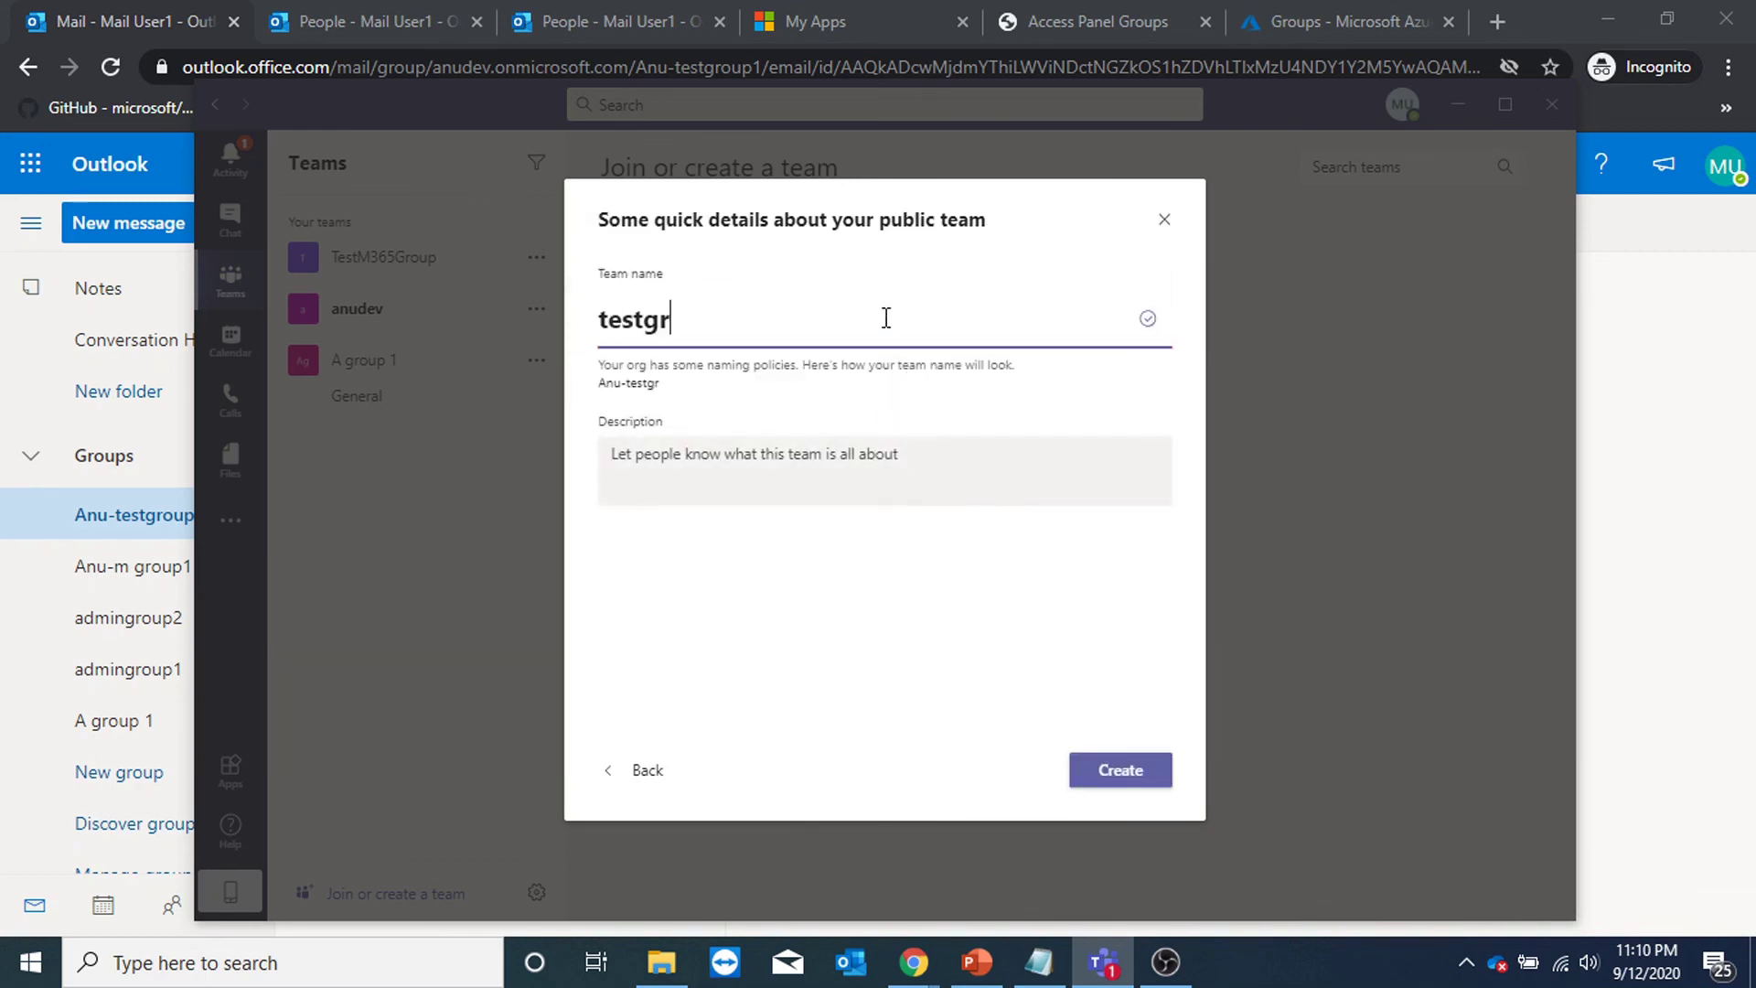
{"action": "type", "text": "oup111"}
{"action": "left_click", "coordinate": [1122, 774]}
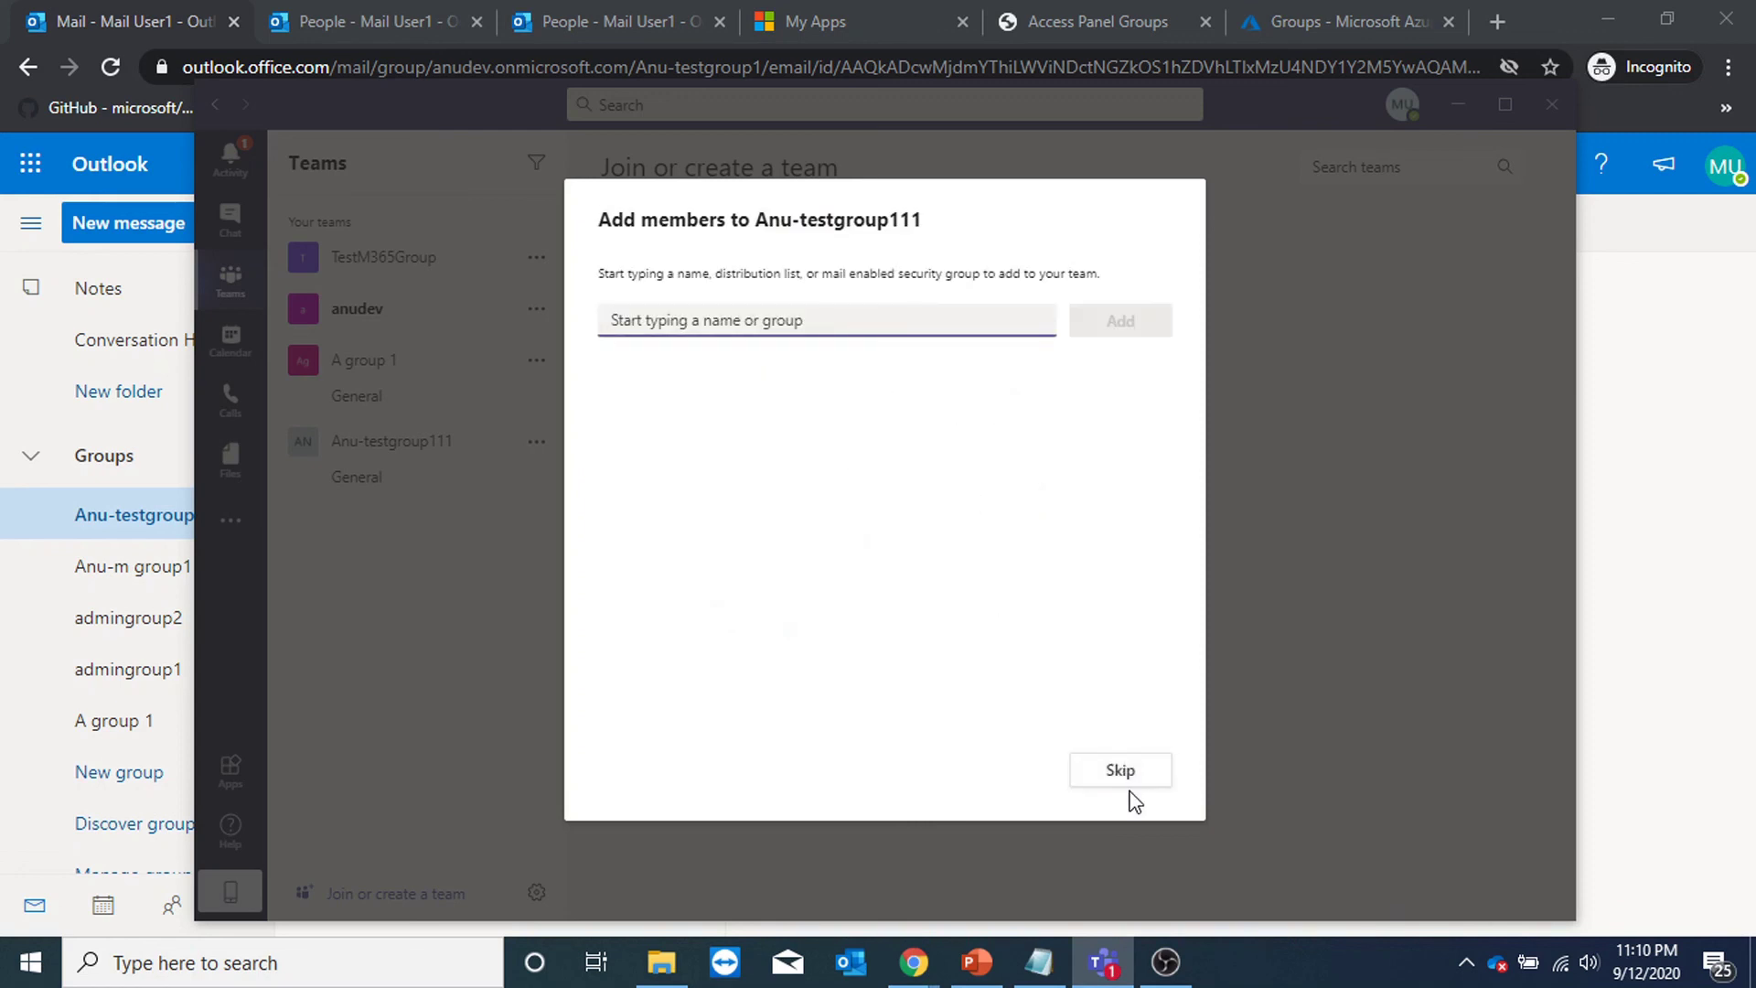
{"action": "left_click", "coordinate": [1126, 780]}
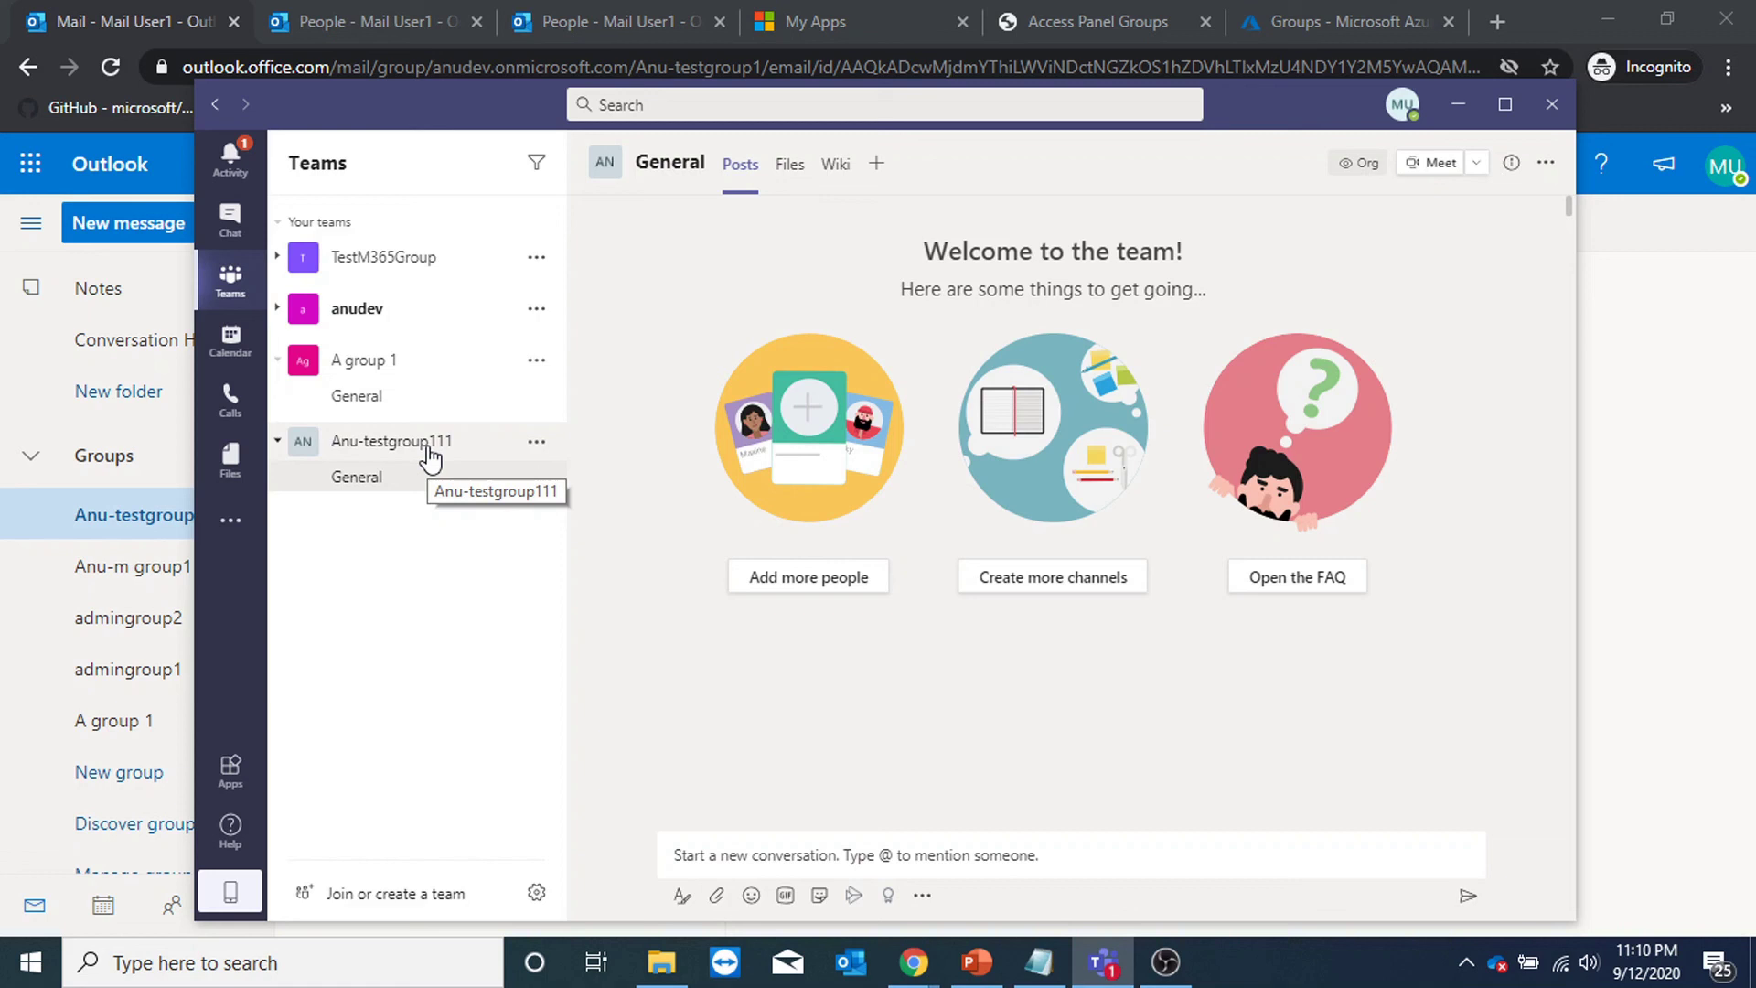
{"action": "key", "text": "alt+Tab"}
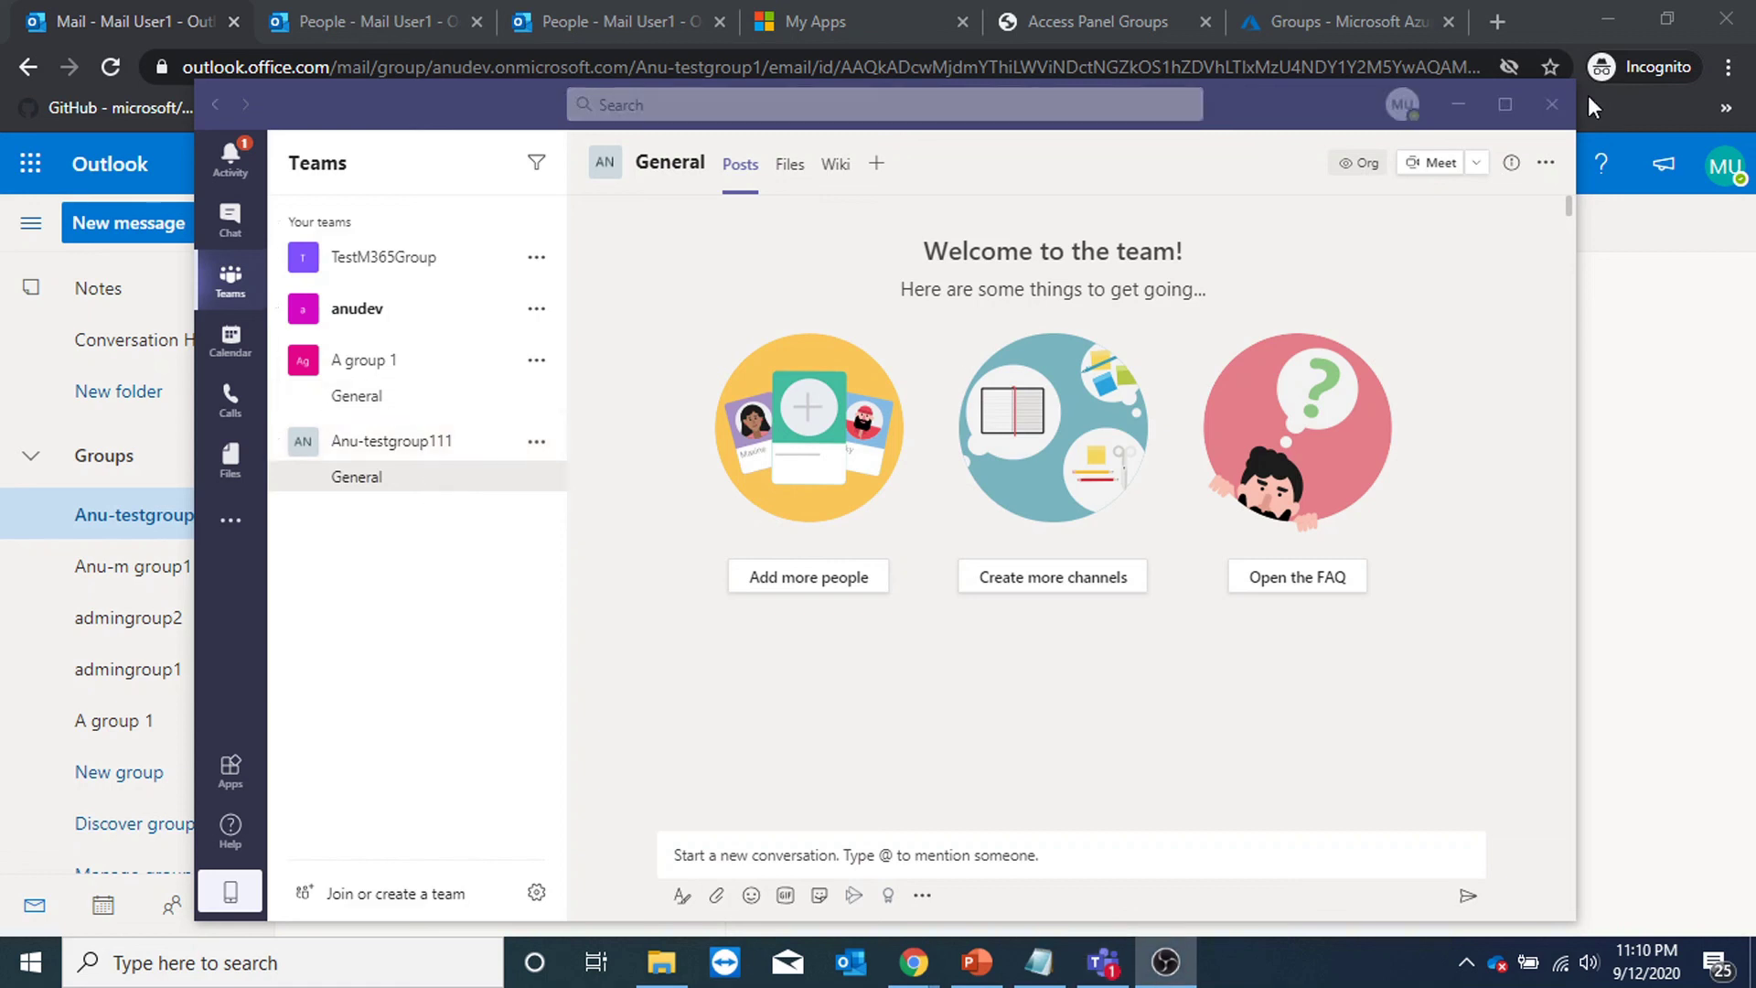
{"action": "key", "text": "alt+Tab"}
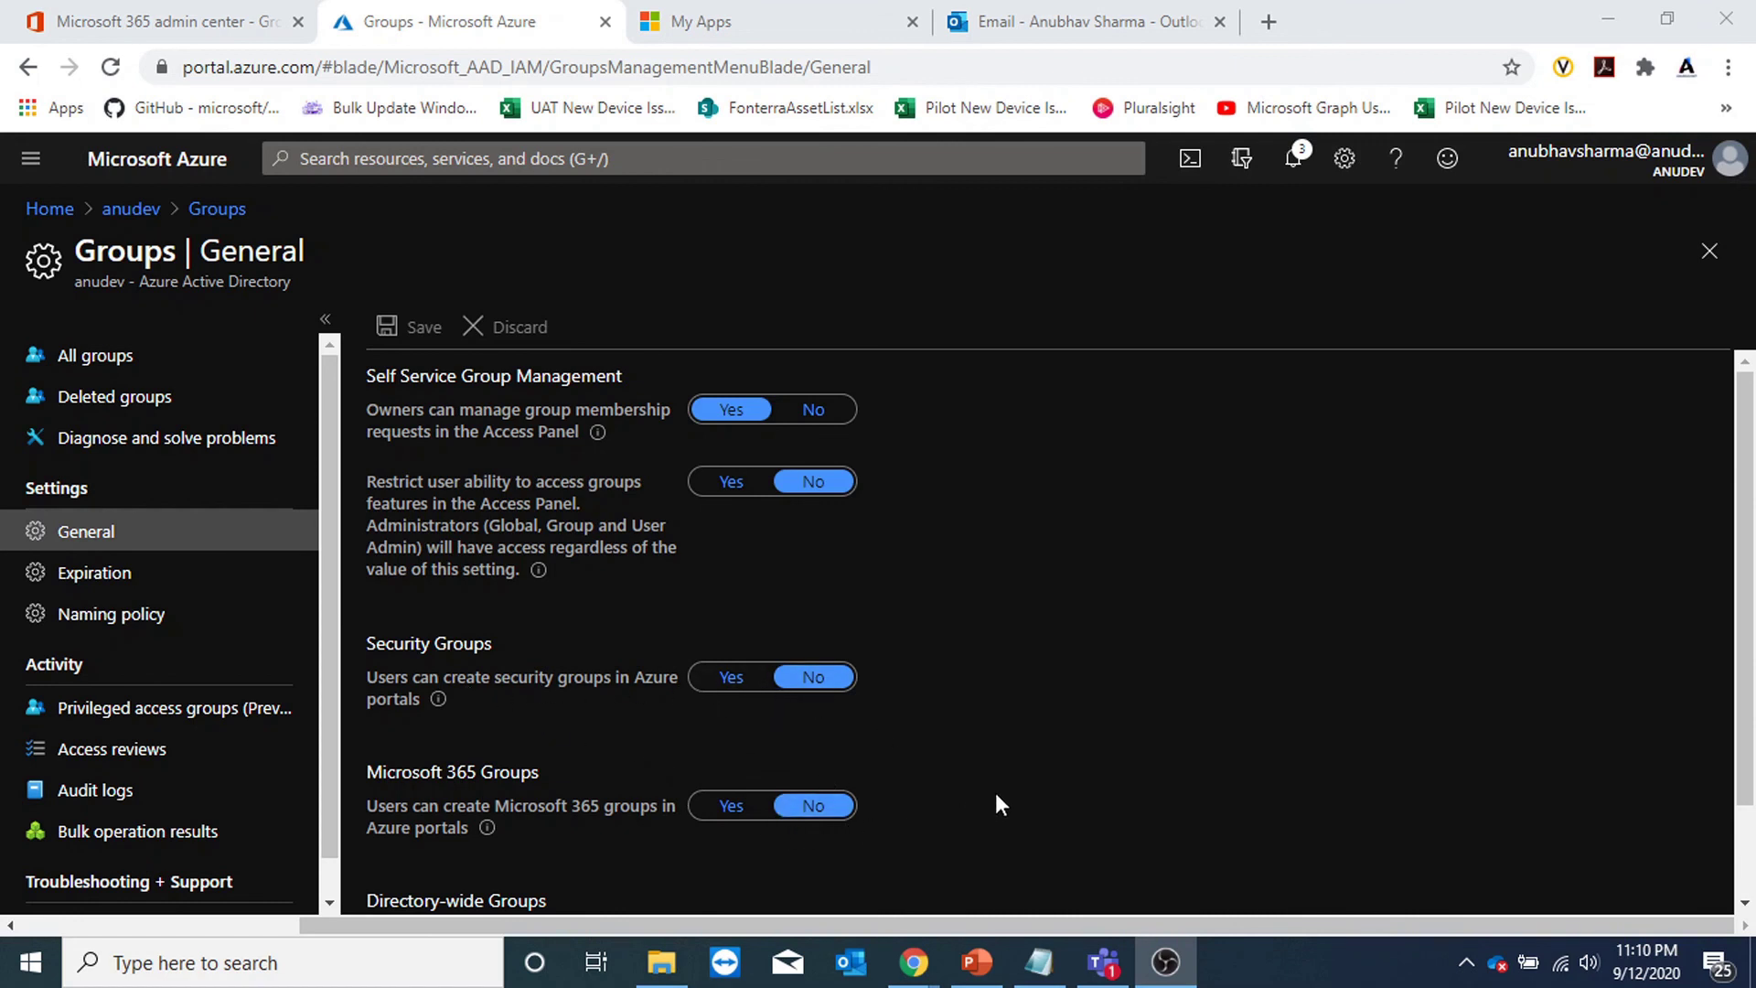
{"action": "scroll", "coordinate": [1075, 762], "scroll_direction": "down", "scroll_amount": 2}
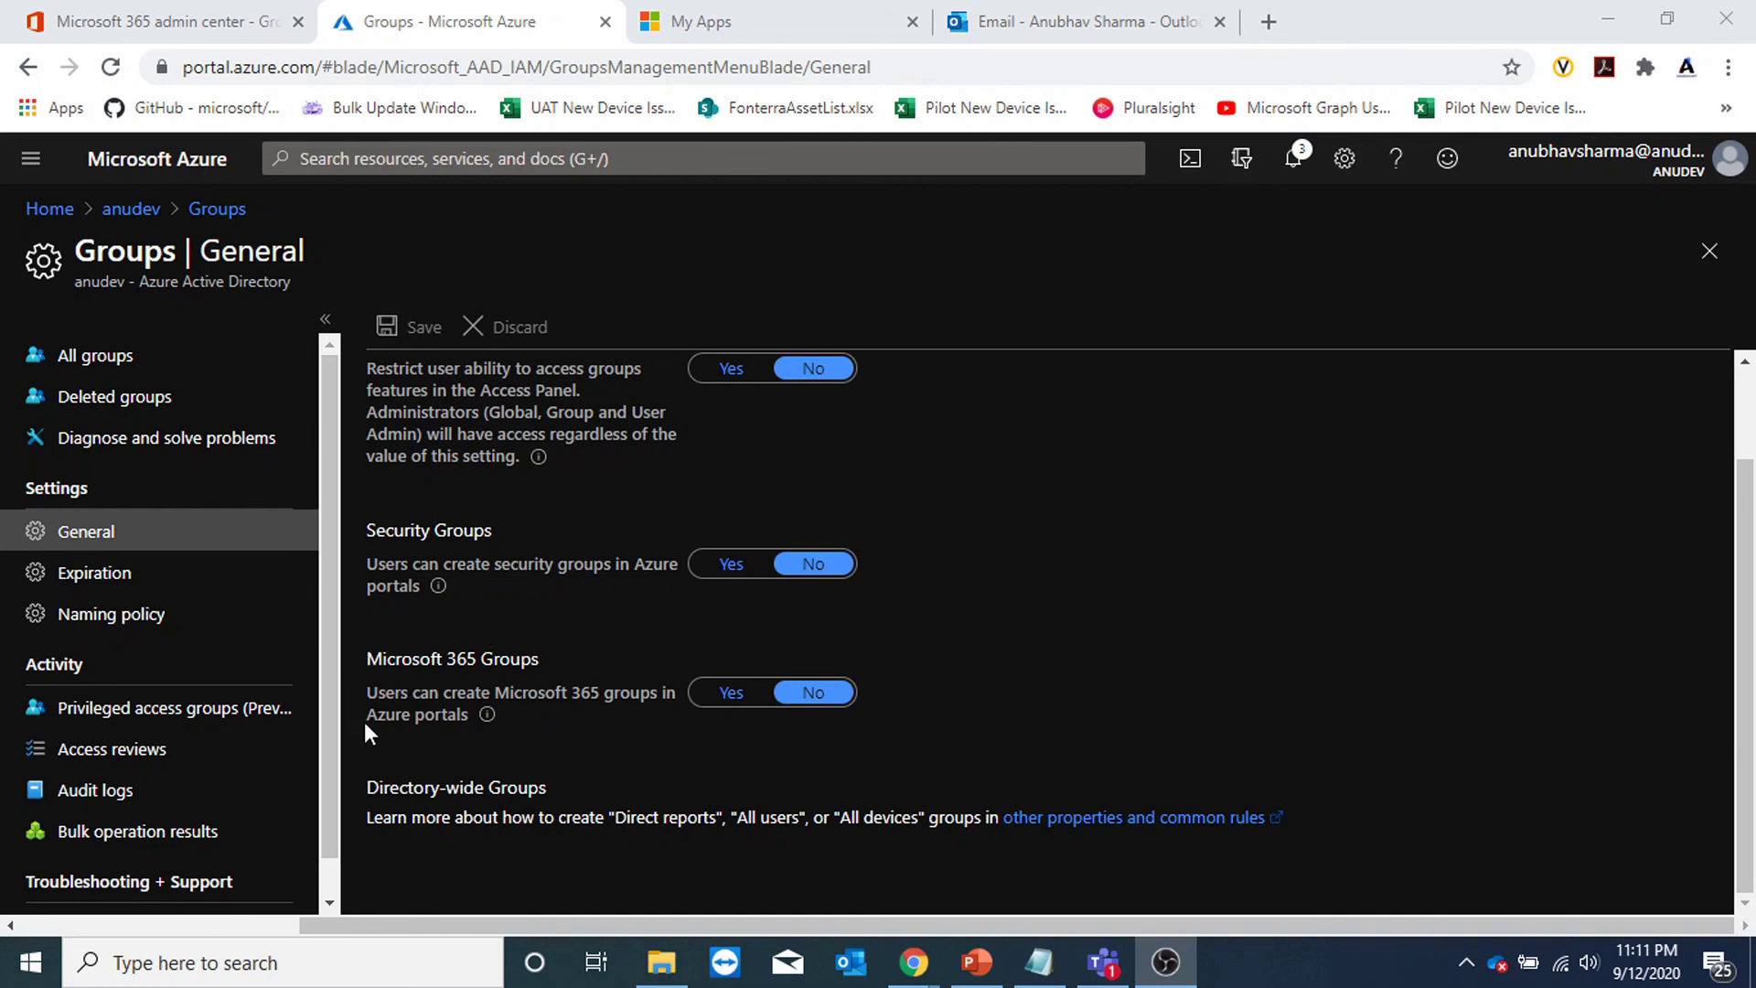
{"action": "scroll", "coordinate": [947, 659], "scroll_direction": "up", "scroll_amount": 1}
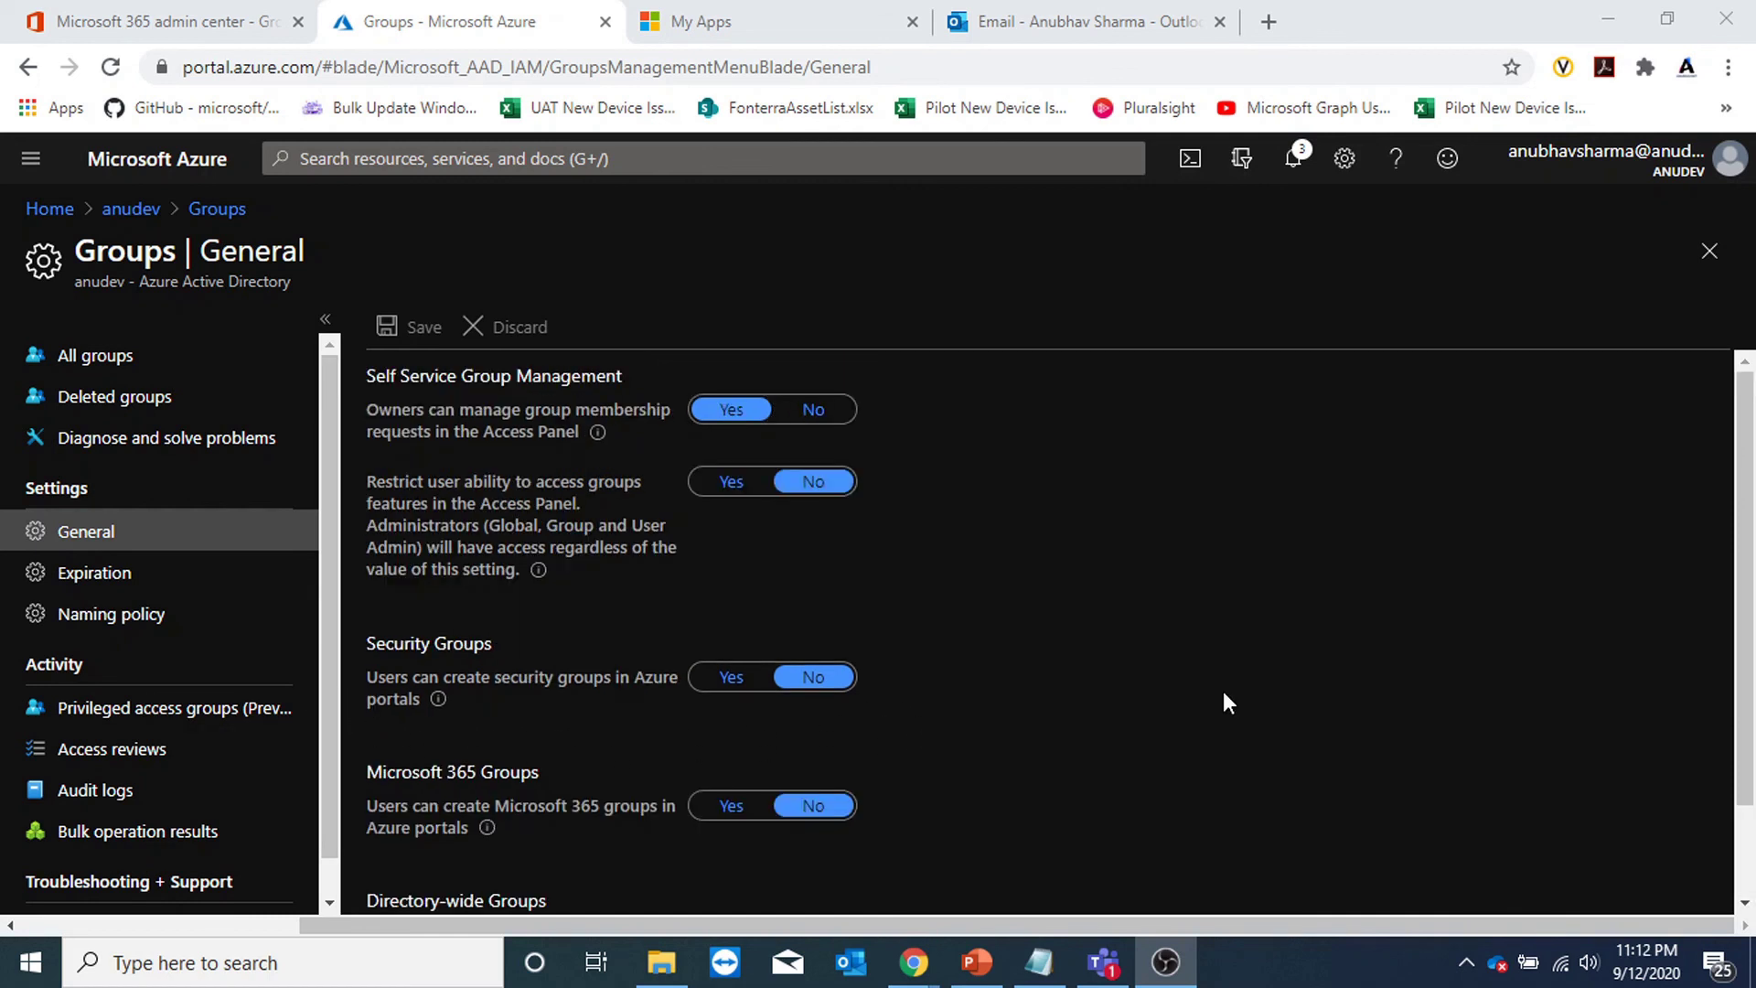